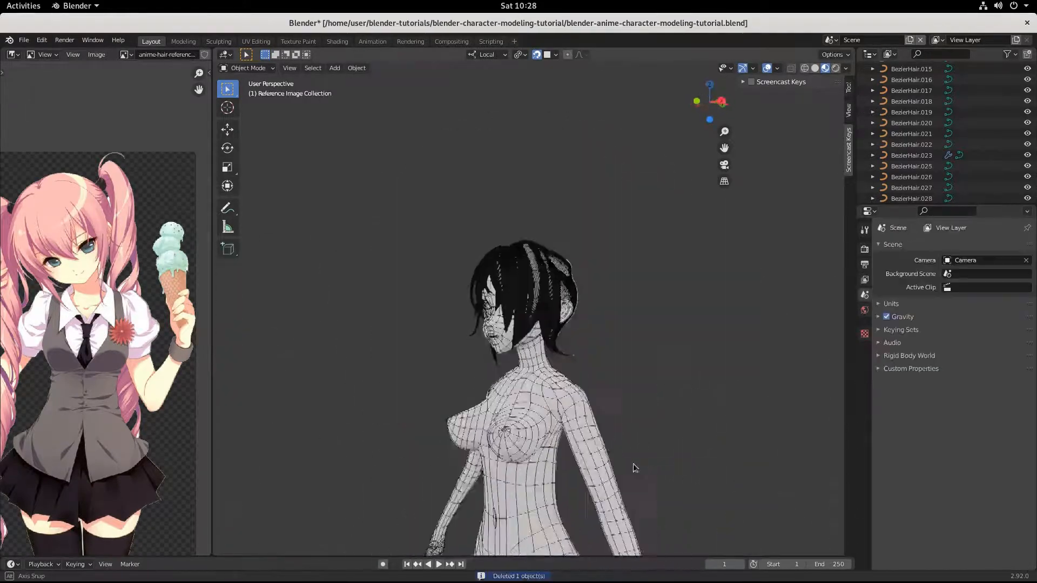
- Set the bevel object of the long hair strand behind the ear to BezierBevelB
middle_drag(635, 468, 585, 323)
scroll(362, 511, up, 5)
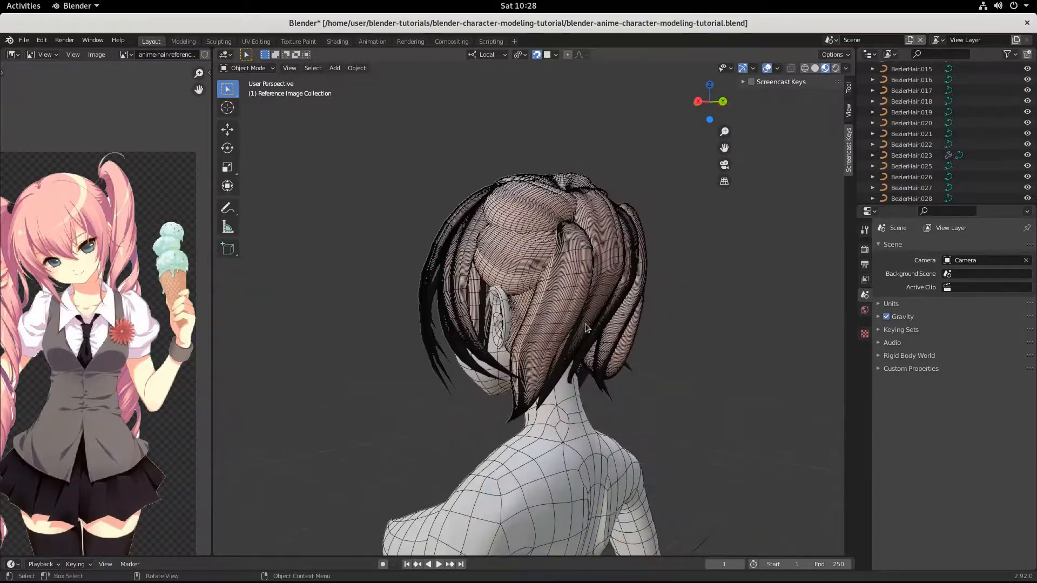
click(572, 290)
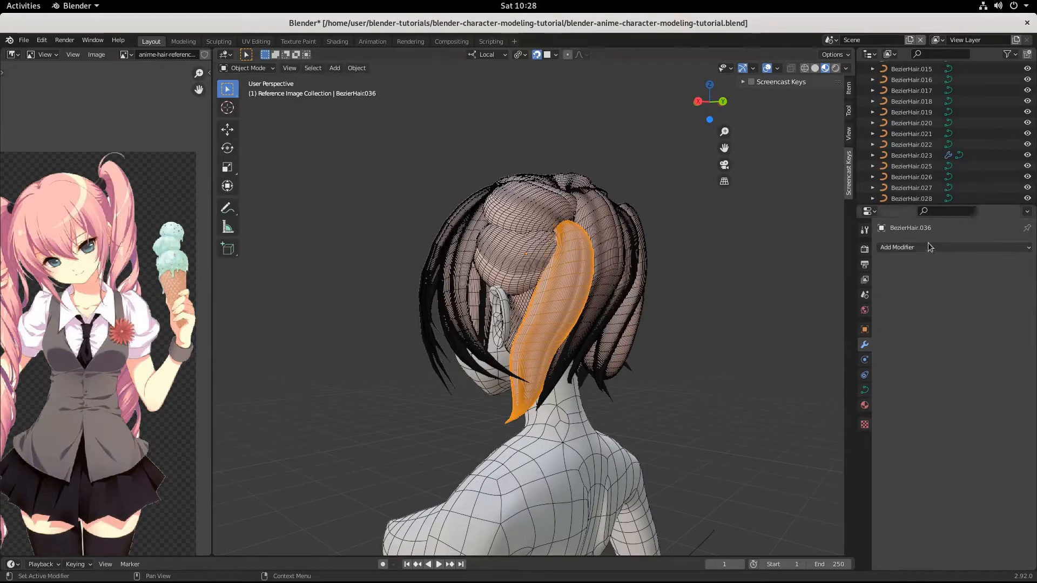
click(865, 390)
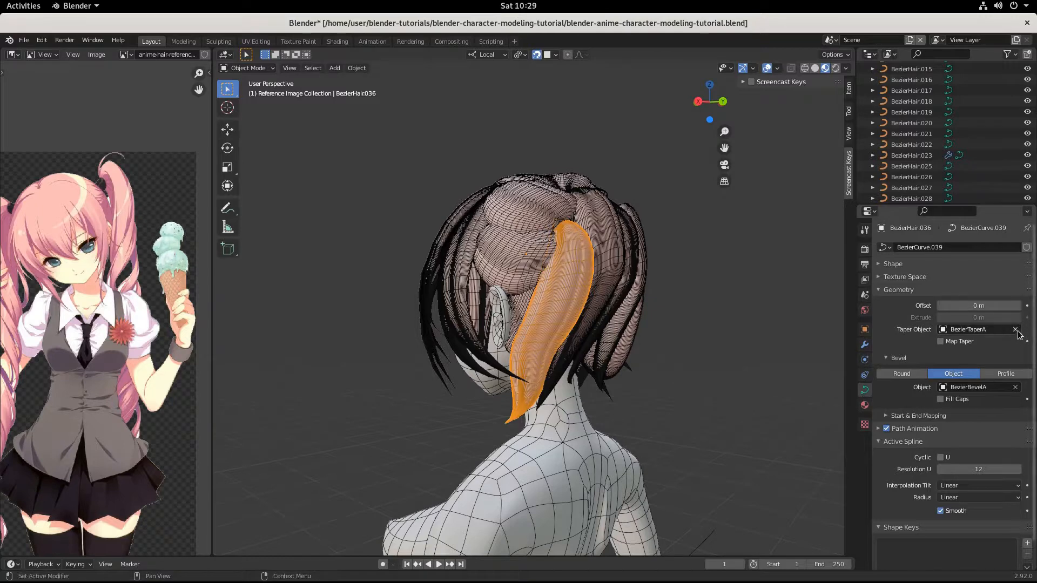
click(1016, 388)
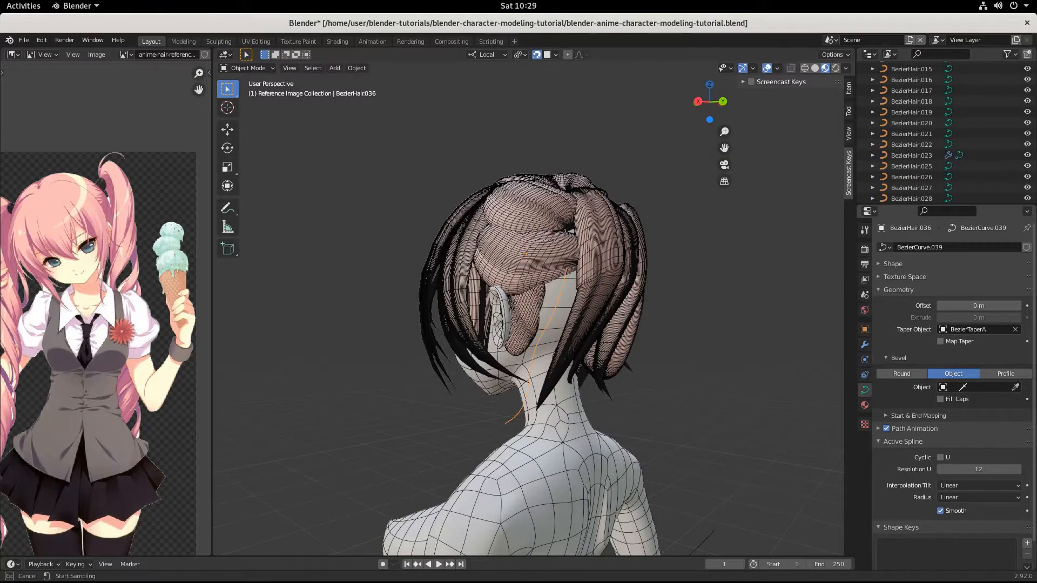
click(944, 387)
click(949, 414)
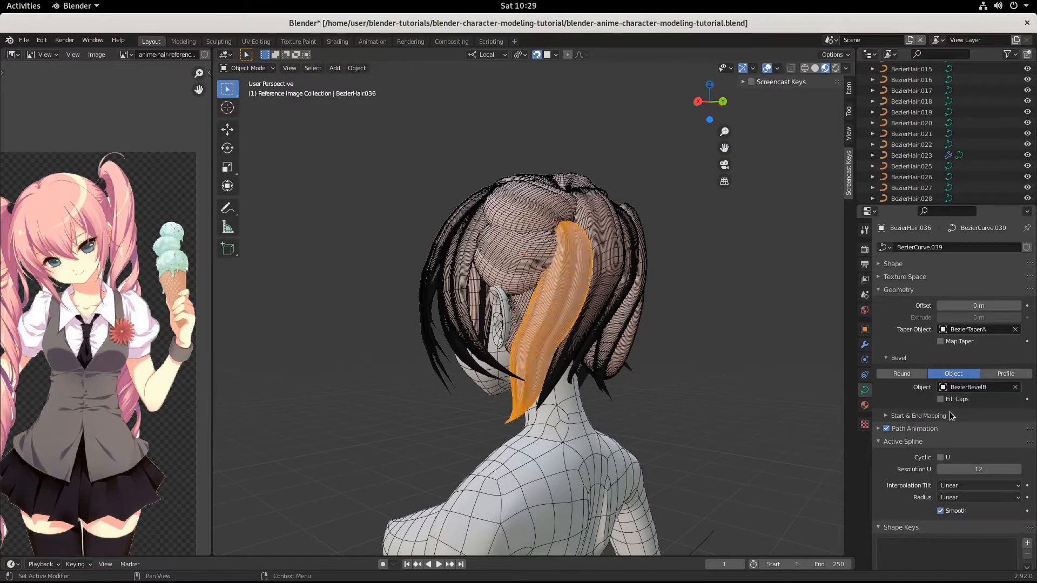
middle_drag(702, 426, 669, 435)
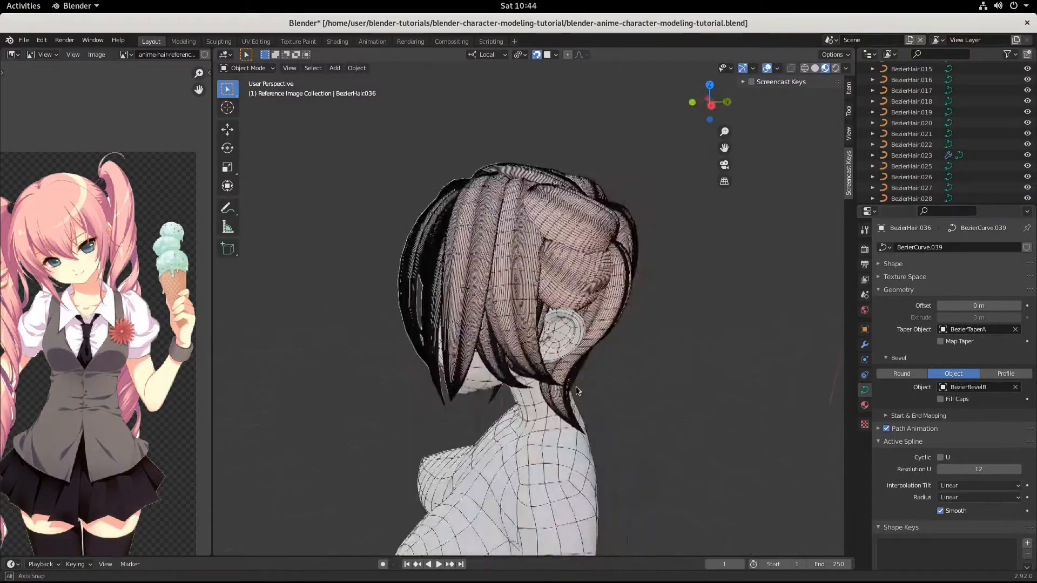
- Duplicate the long side hair strand BezierHair.006 and place the copy behind the head, offset about -0.099, 0.175 and 0.015 m in X, Y, Z
middle_drag(576, 387, 647, 388)
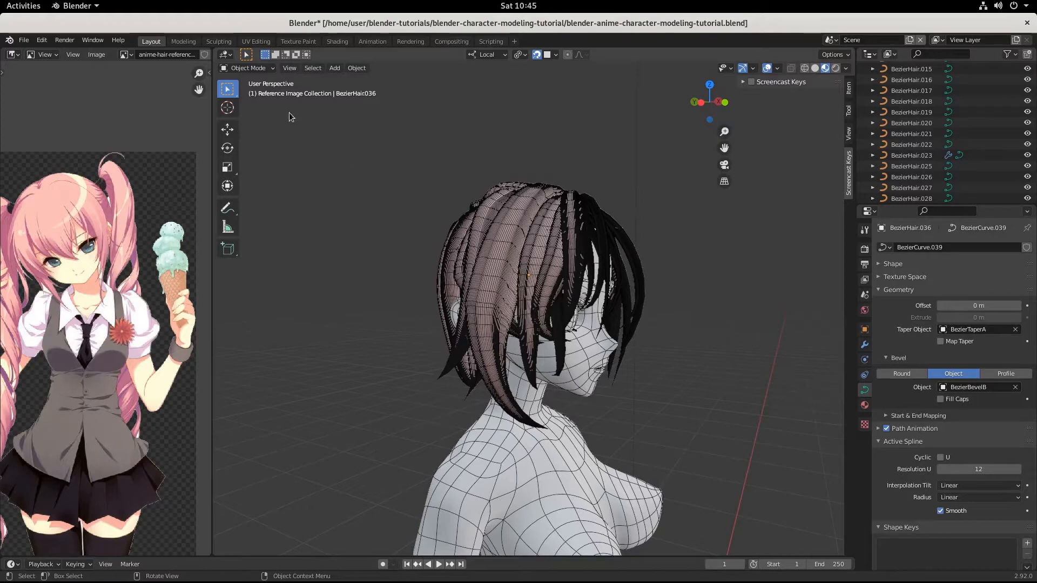
click(496, 242)
middle_drag(608, 431, 714, 430)
click(553, 278)
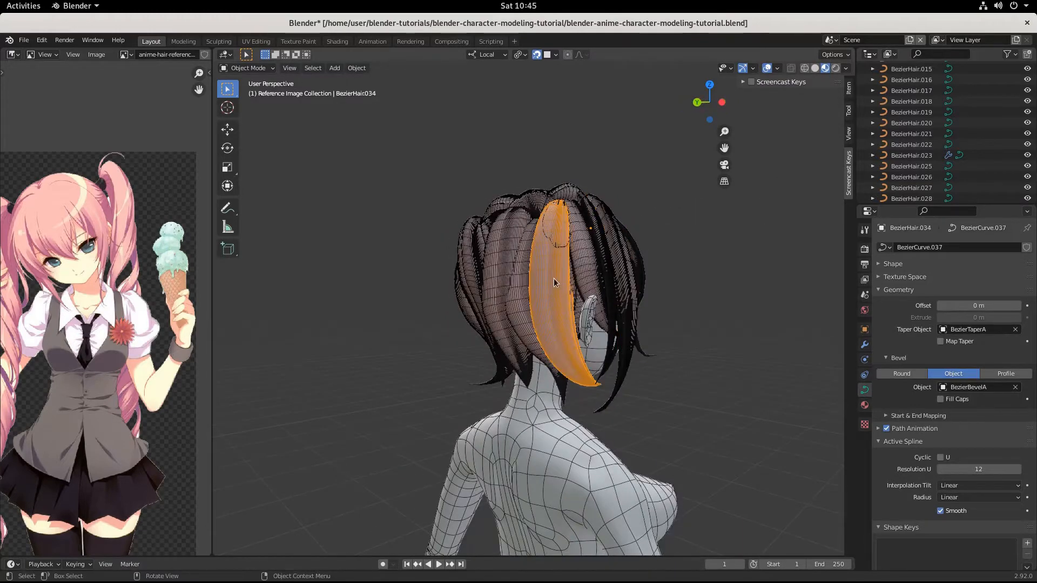
middle_drag(553, 278, 576, 329)
click(508, 296)
click(603, 299)
click(517, 330)
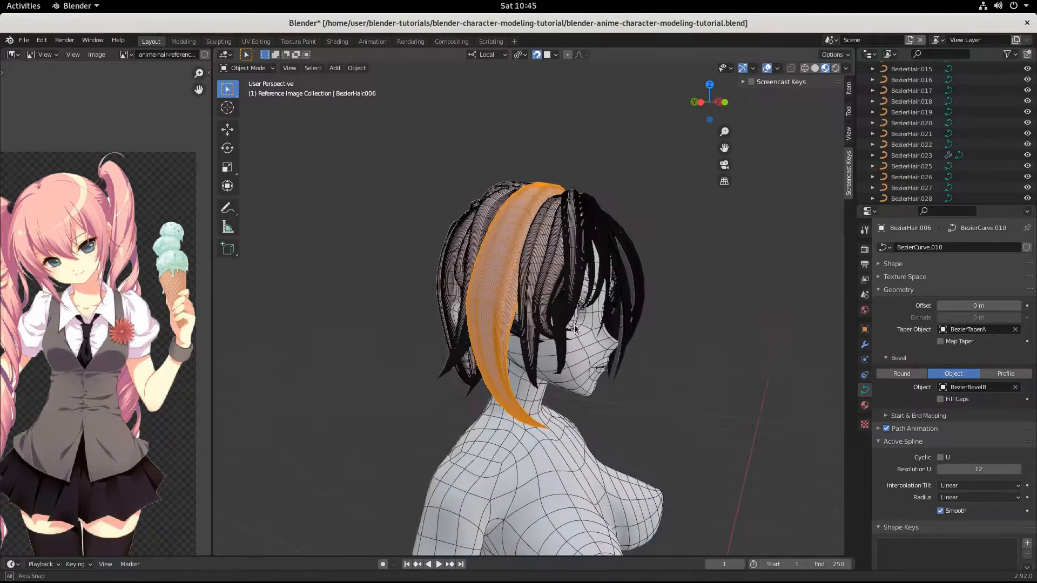
key(shift+d)
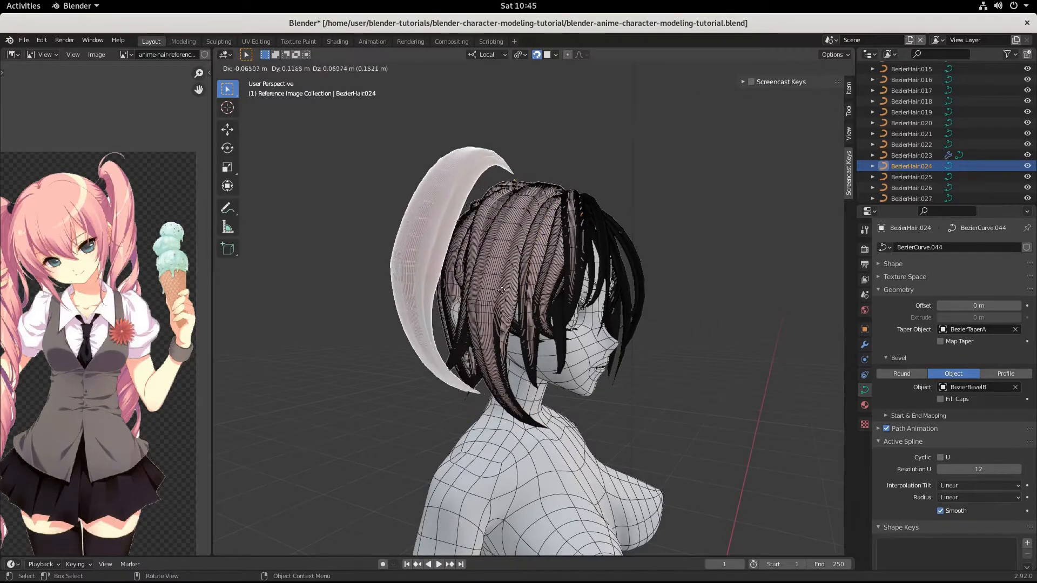
click(477, 319)
- Move the copied strand about 0.005, 0.038 and -0.046 m in X, Y, Z so its root meets the hair's gathering point
middle_drag(477, 319, 627, 277)
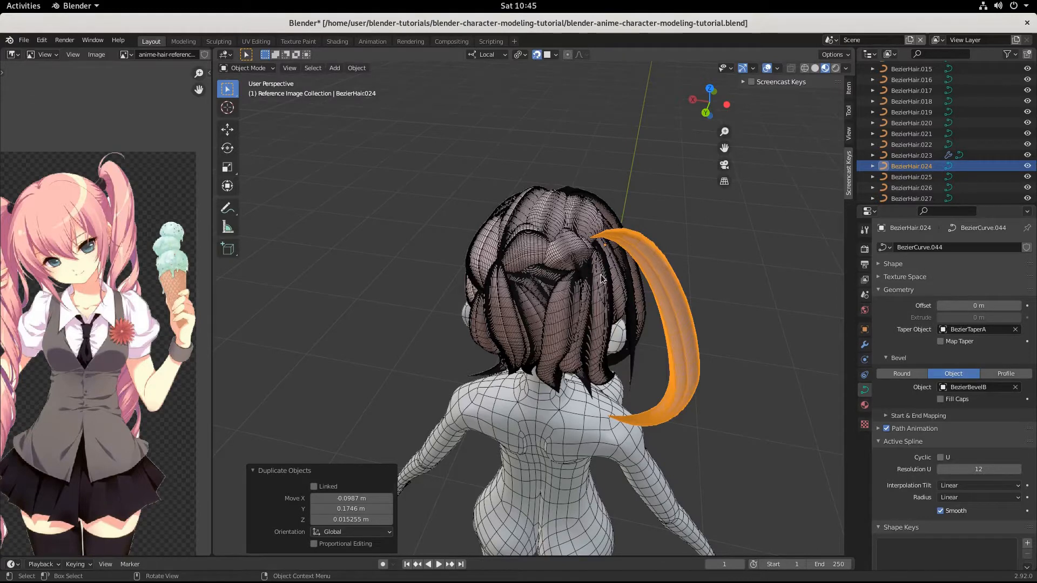
key(shift+d)
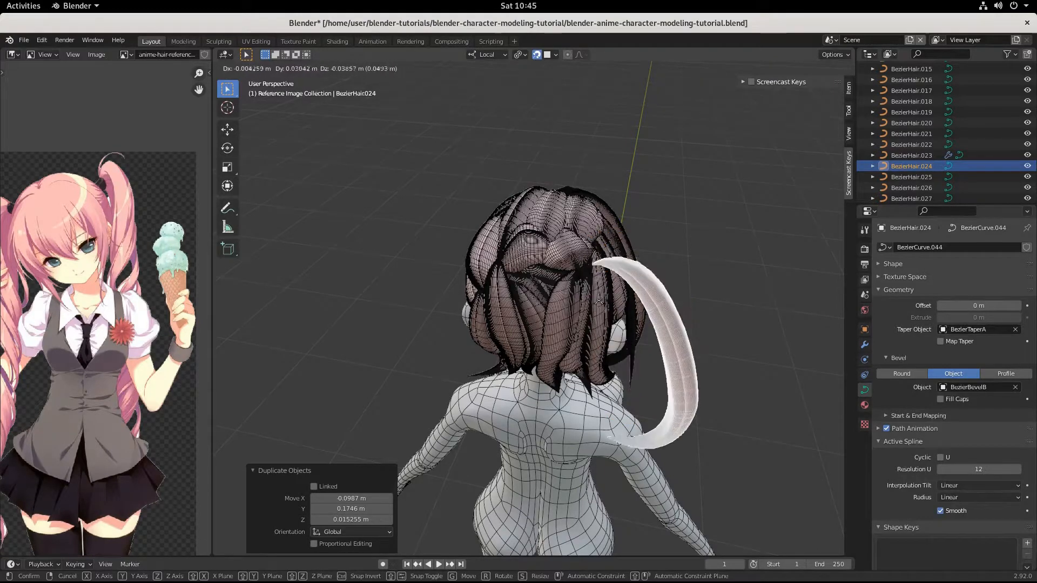
click(595, 298)
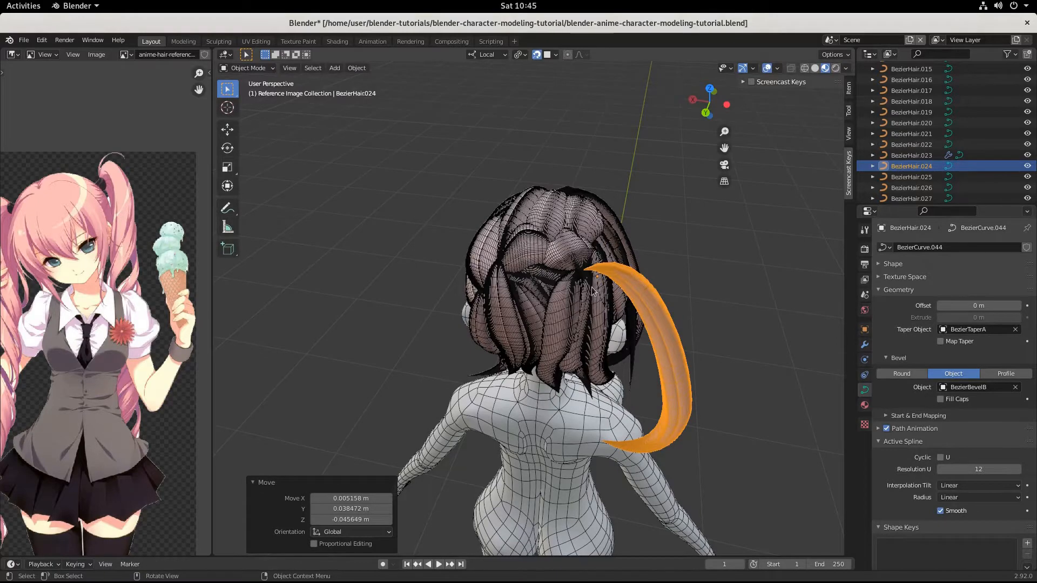
middle_drag(711, 454, 516, 408)
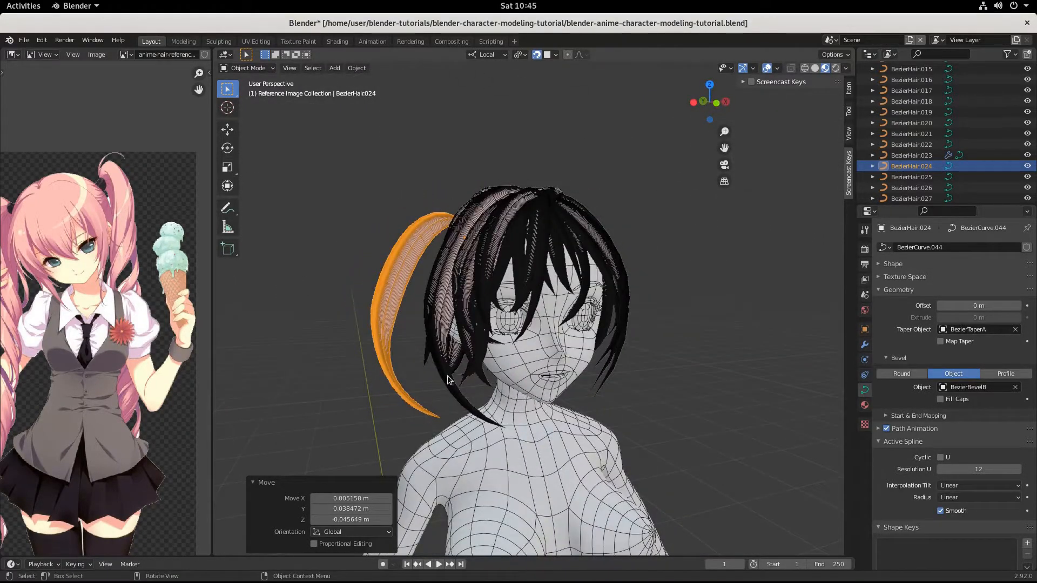
- Shift the control point of the wedge-shaped strand above the gathering point slightly, and scale its handles by about 1.685
middle_drag(290, 356, 499, 388)
scroll(499, 388, up, 6)
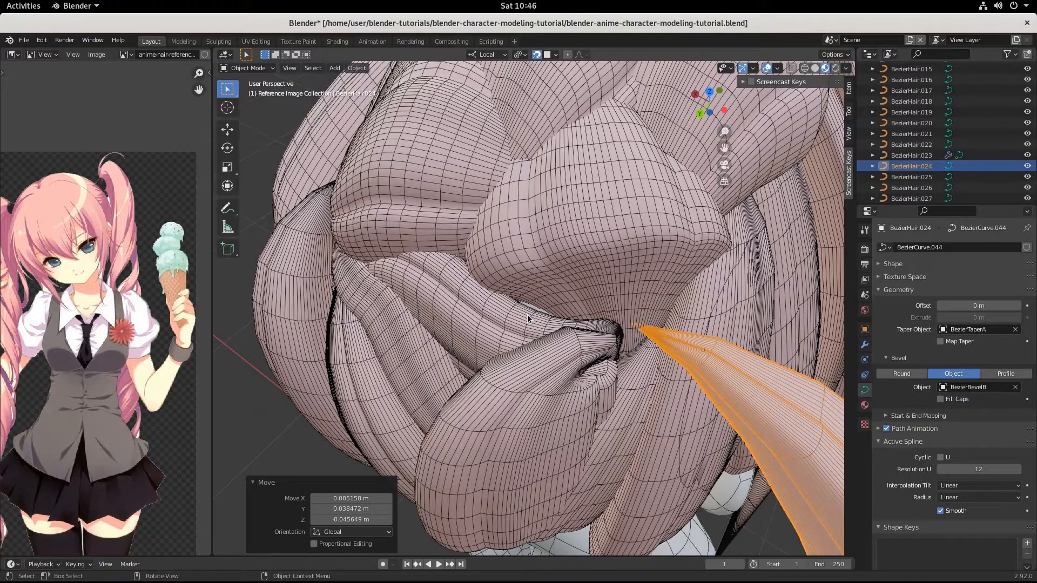
click(562, 289)
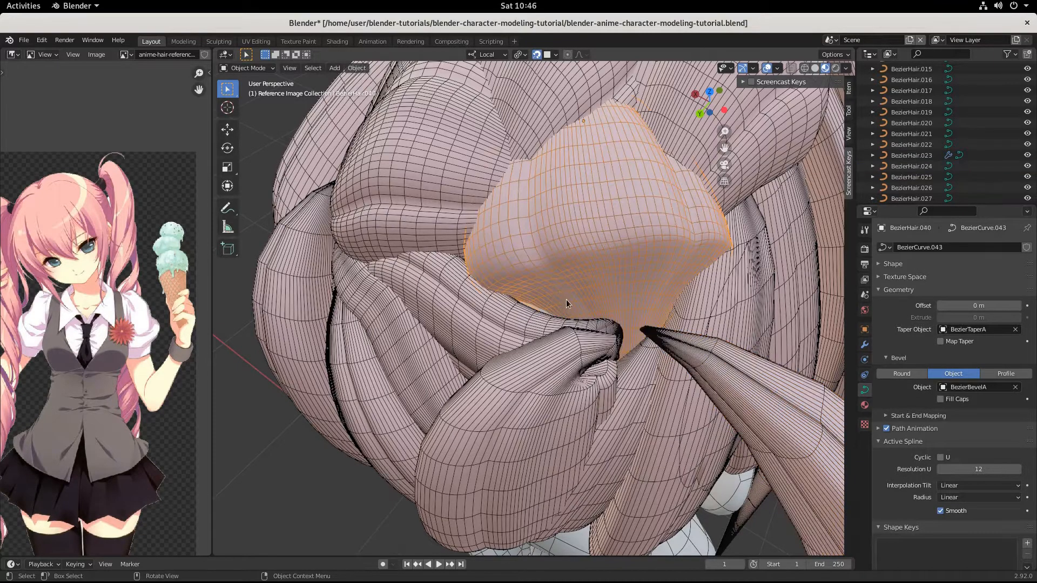
key(Tab)
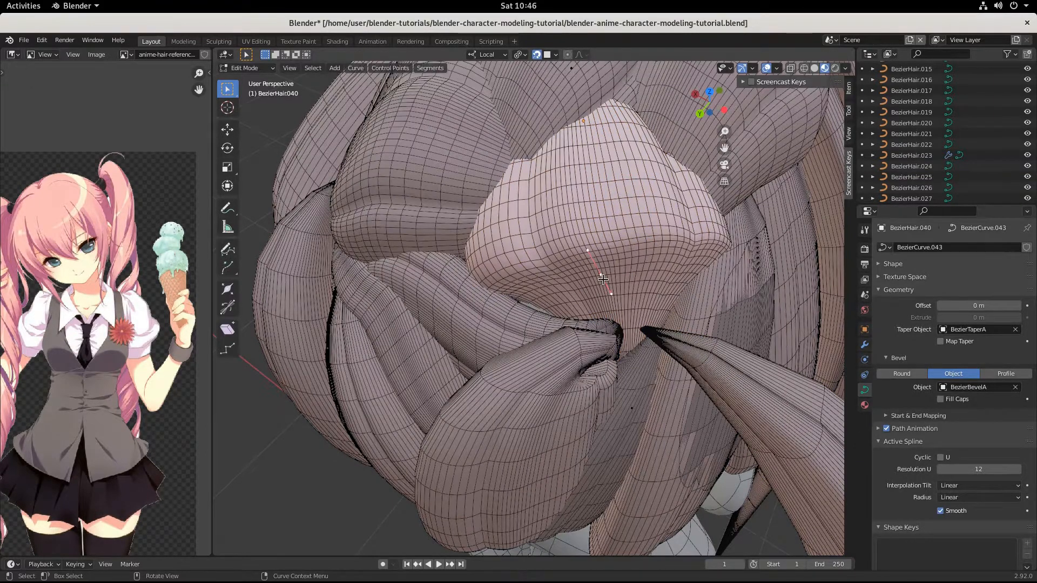
key(g)
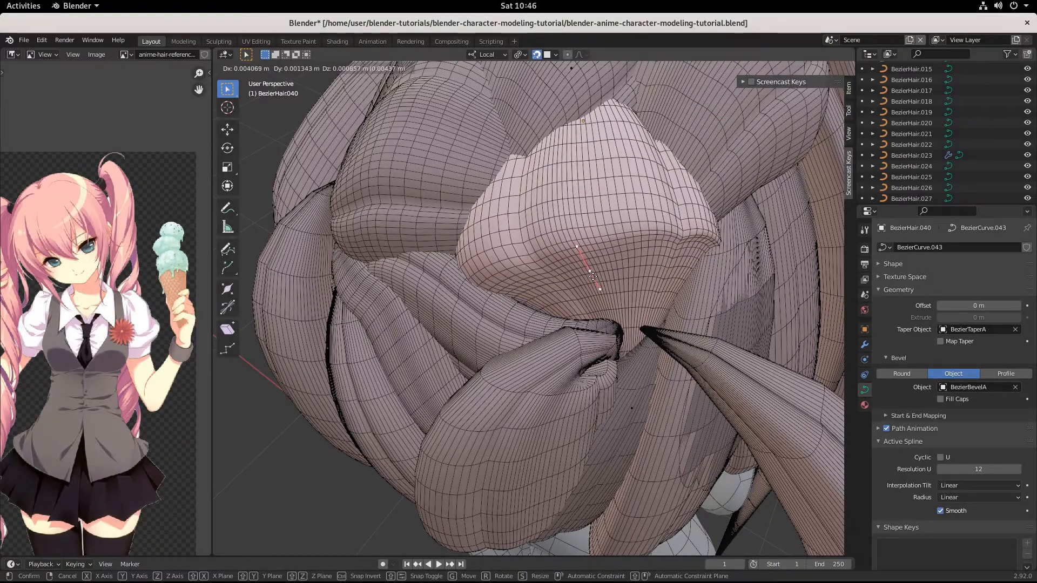
click(592, 277)
middle_drag(592, 277, 565, 300)
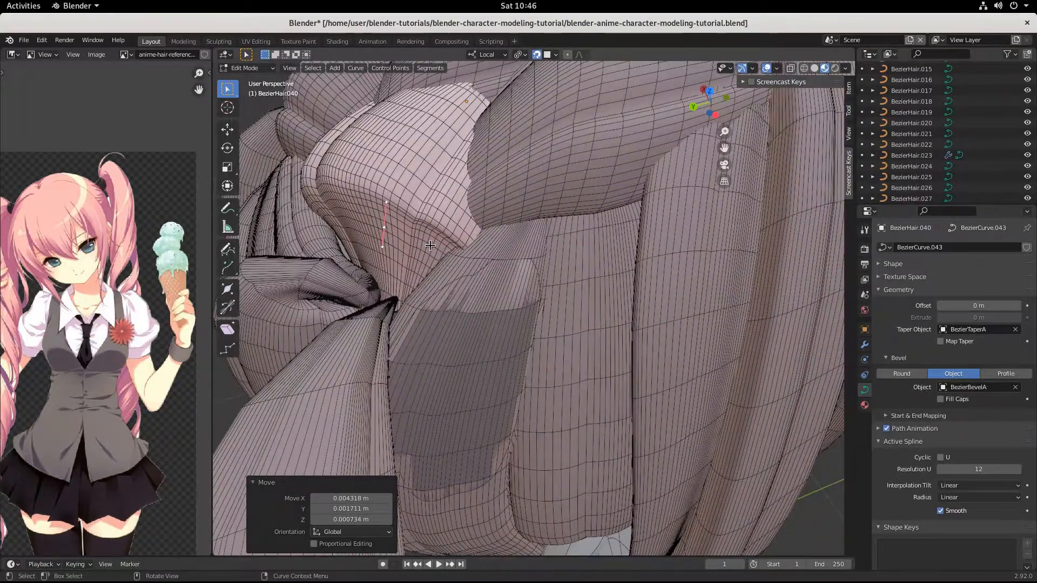
key(s)
click(466, 207)
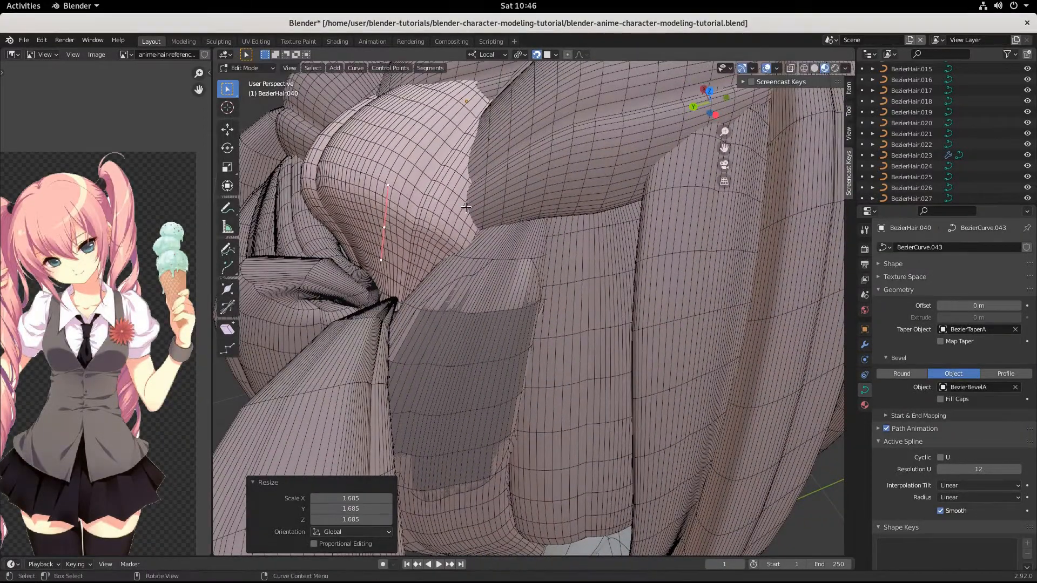
- Fine-tune that control point's position with two small moves beside the gathering point, and finish editing the strand
key(g)
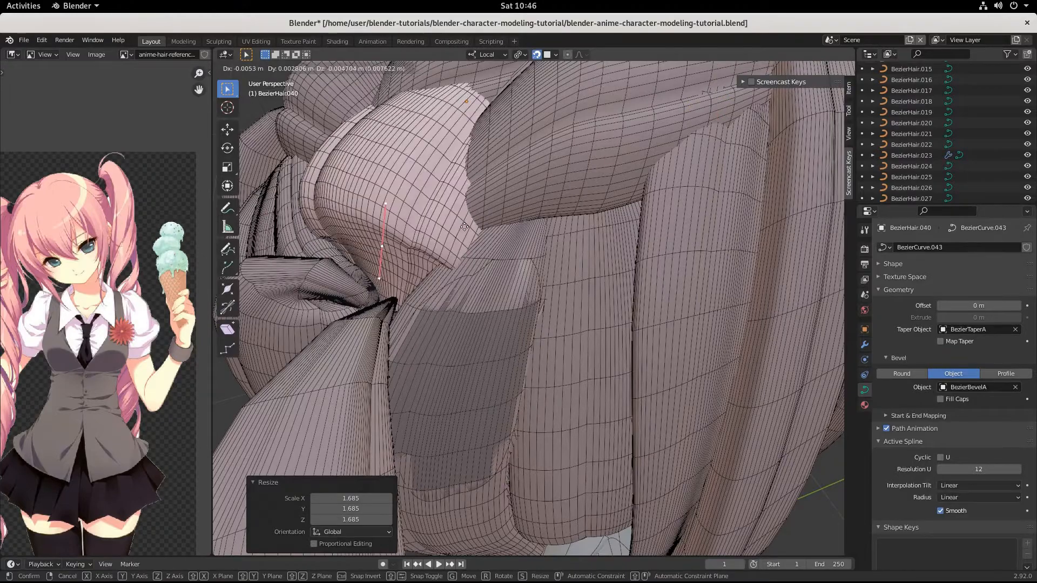
click(466, 226)
middle_drag(468, 228, 582, 249)
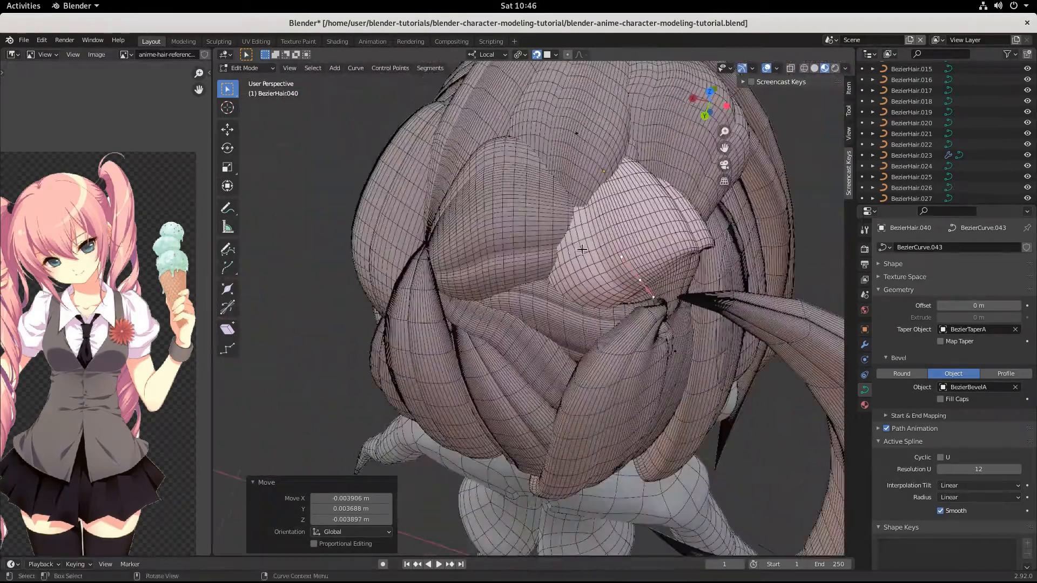
key(g)
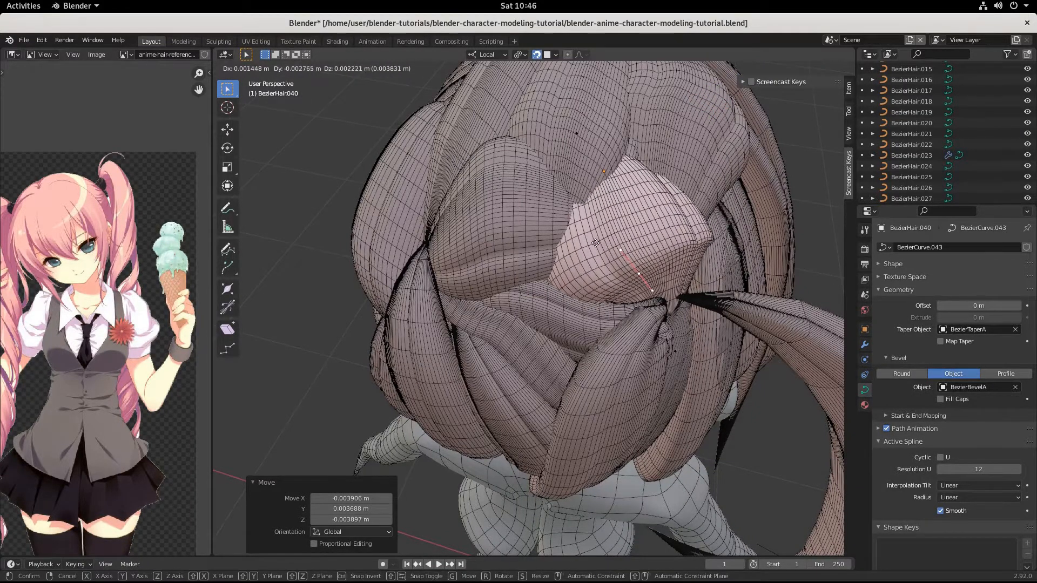
click(595, 243)
middle_drag(595, 243, 460, 291)
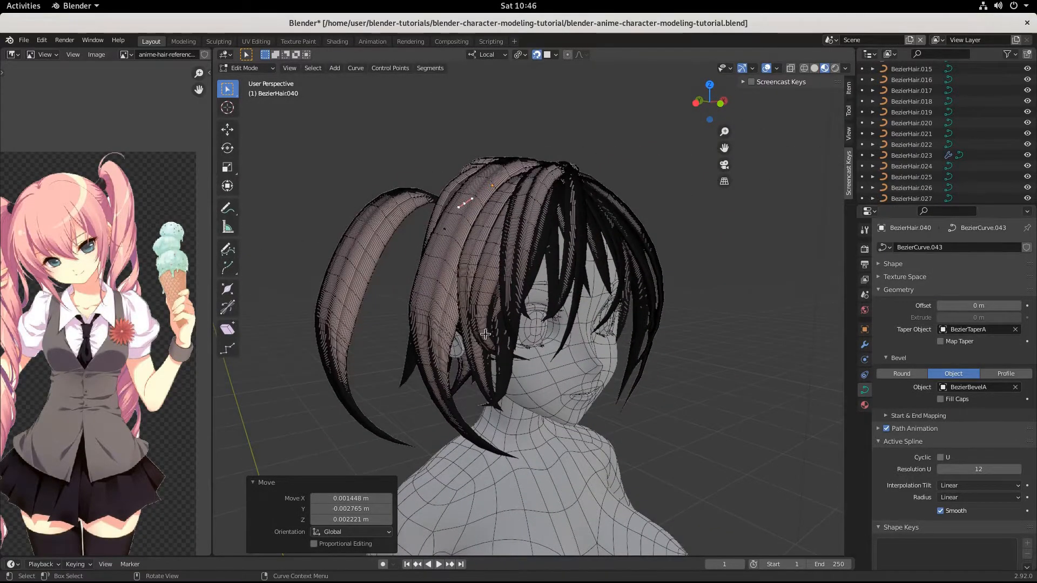
middle_drag(485, 335, 427, 226)
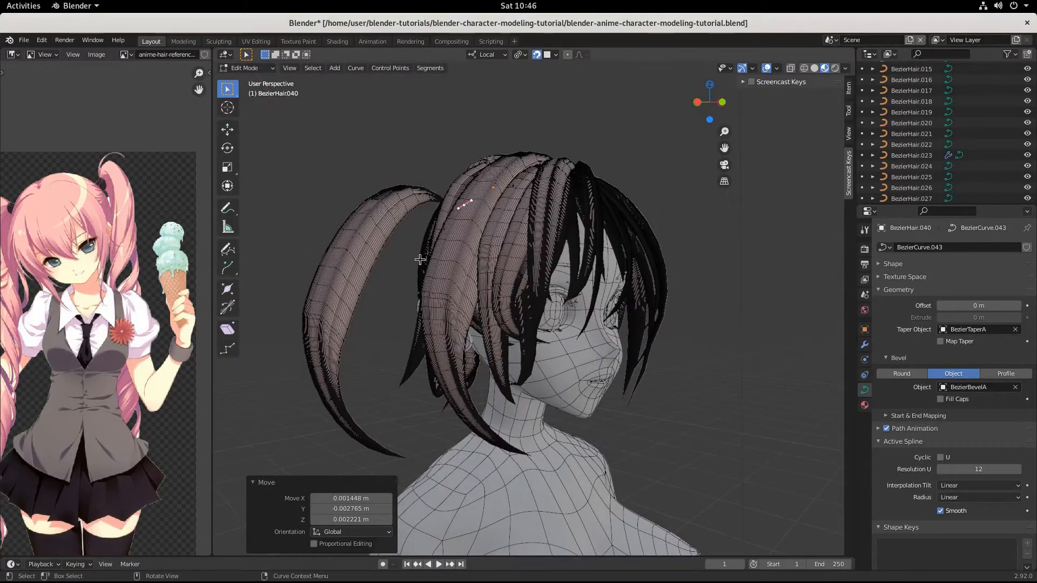
drag(375, 329, 380, 336)
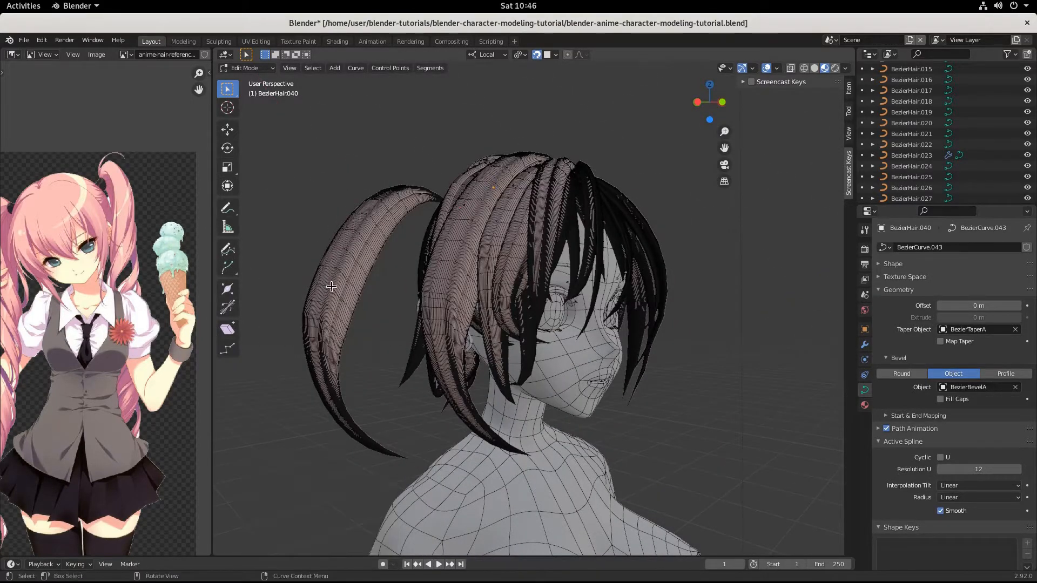
key(Tab)
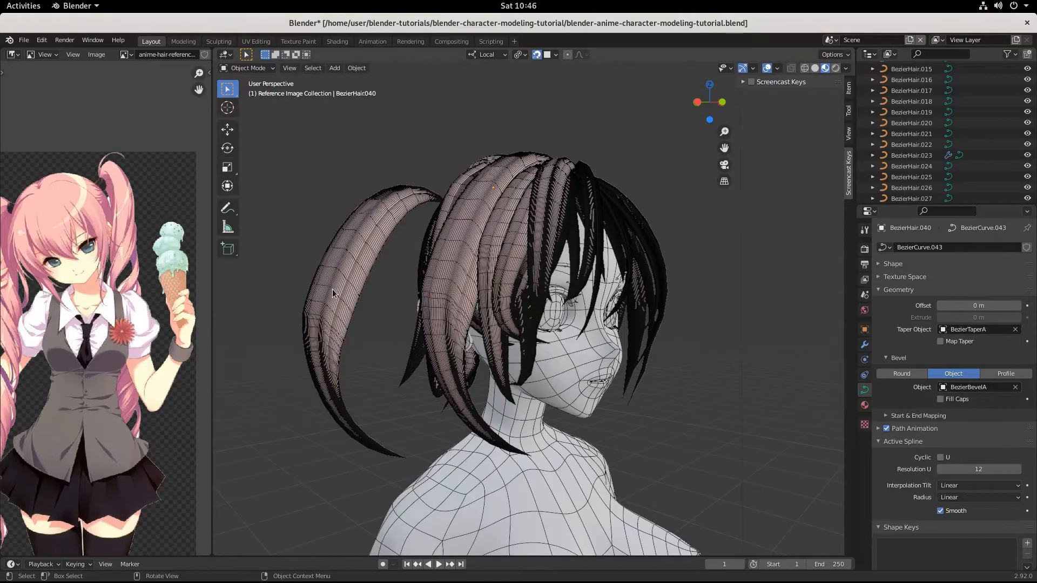
- Dissolve the middle control point of the copied ponytail strand BezierHair.024 in Edit Mode
click(333, 293)
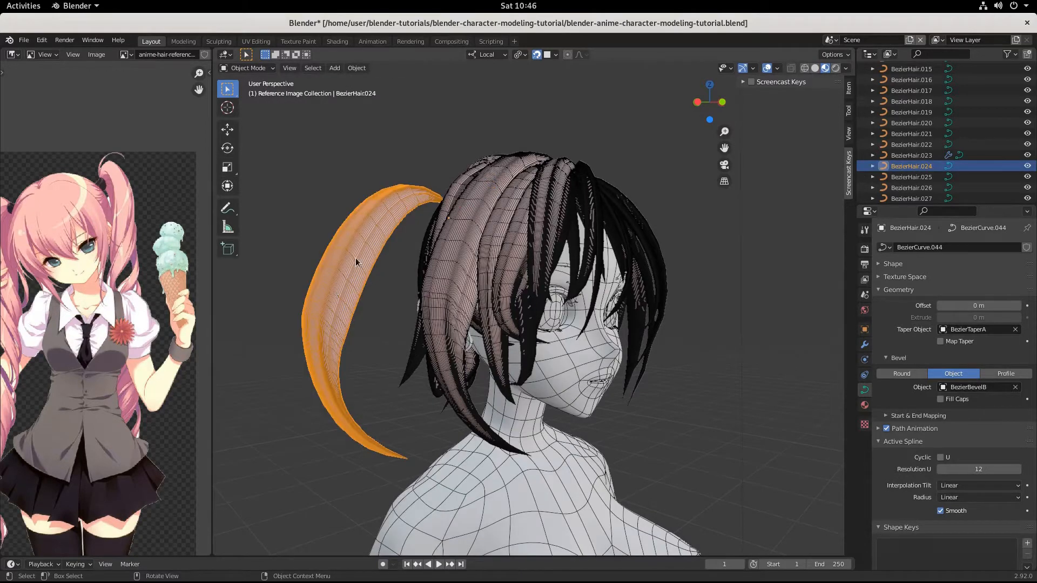
key(Tab)
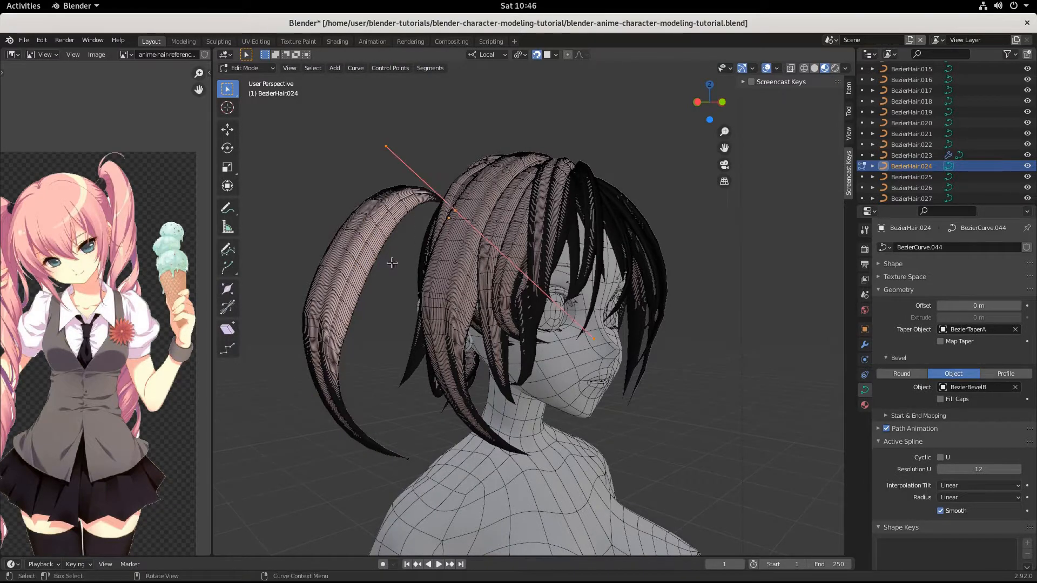
drag(283, 208, 422, 354)
drag(276, 396, 438, 486)
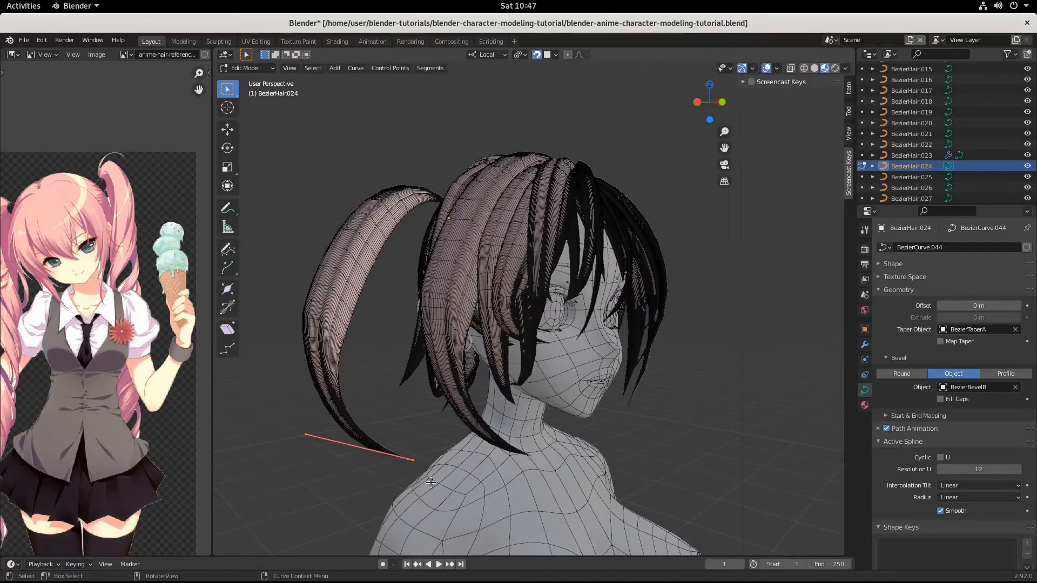
middle_drag(567, 466, 428, 317)
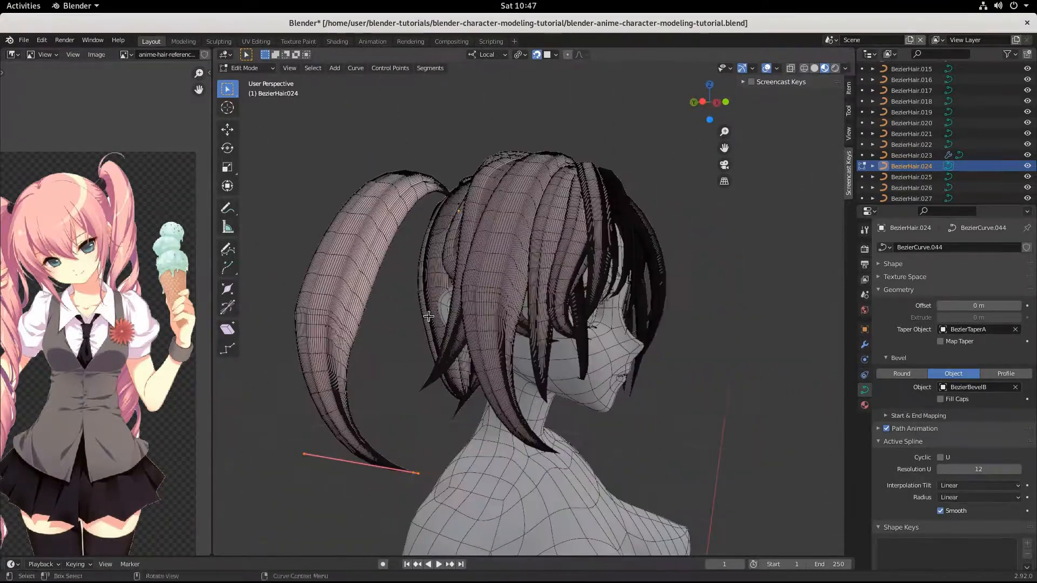
drag(314, 287, 434, 393)
right_click(326, 363)
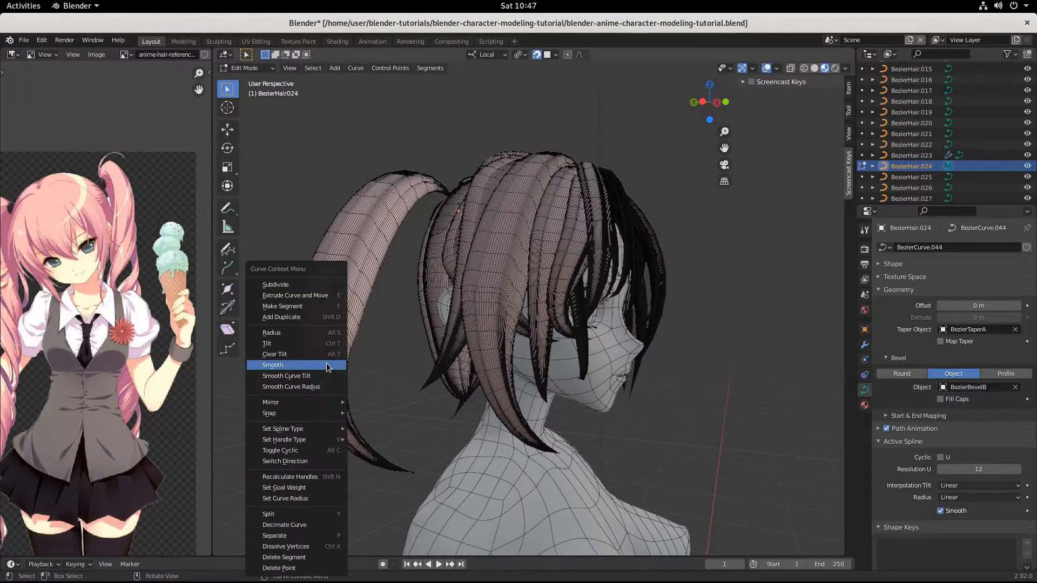
click(298, 546)
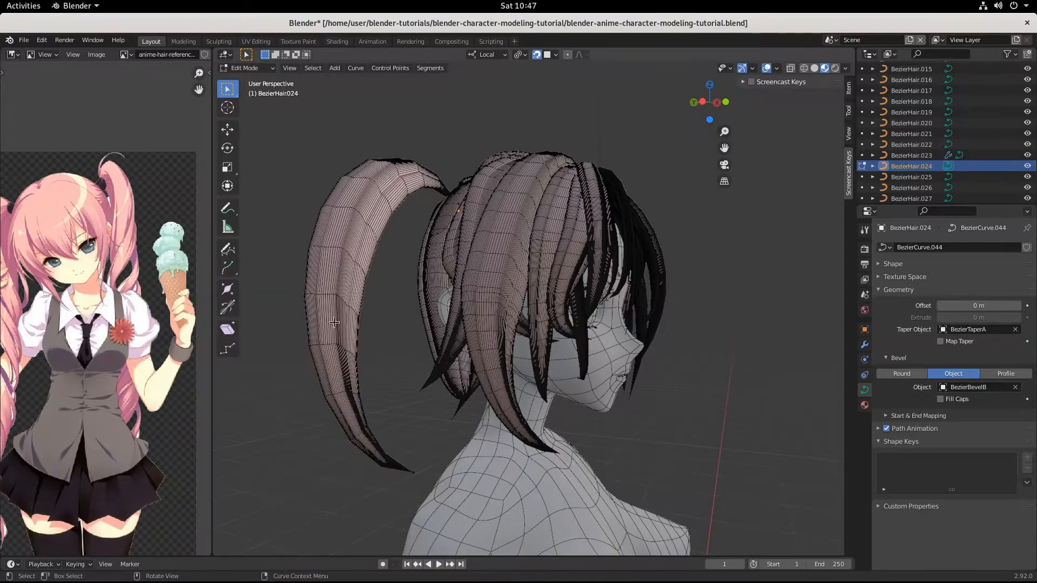
middle_drag(334, 322, 377, 294)
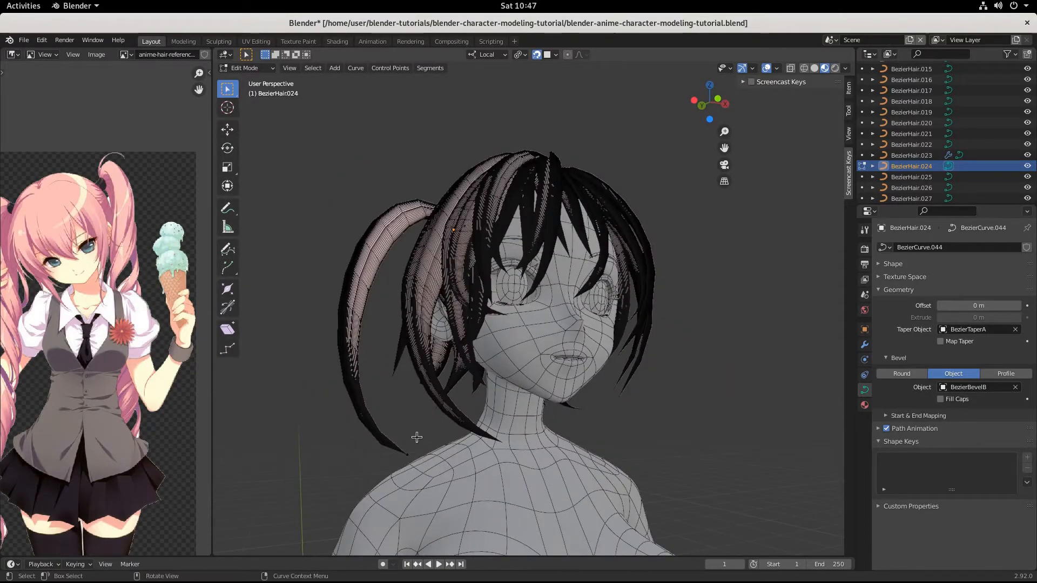
middle_drag(416, 437, 519, 380)
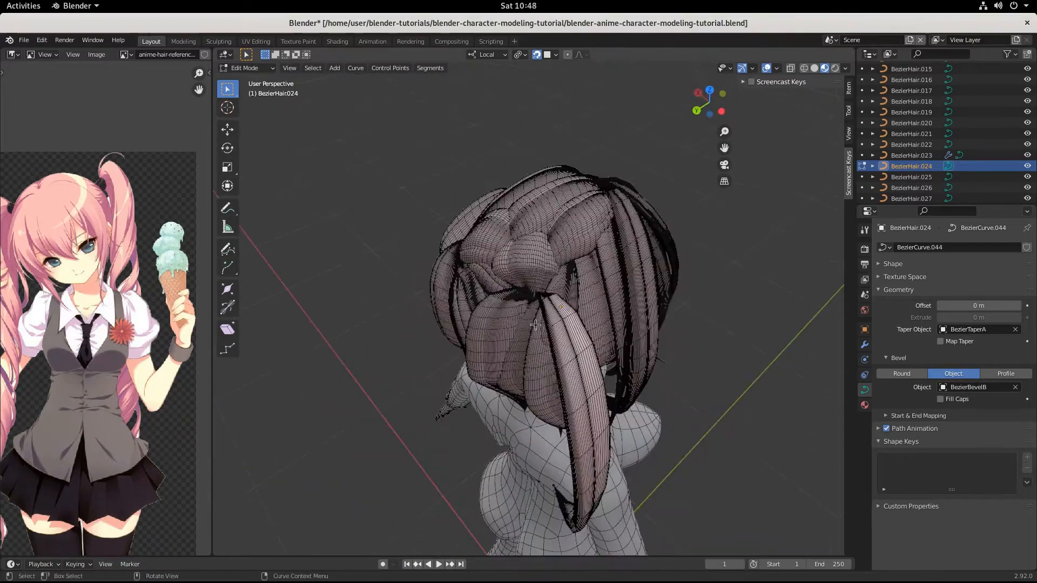
- Scale the handles of the ponytail strand's root control point by 0.489 and rotate them -140° in the view
click(541, 297)
middle_drag(640, 380, 620, 382)
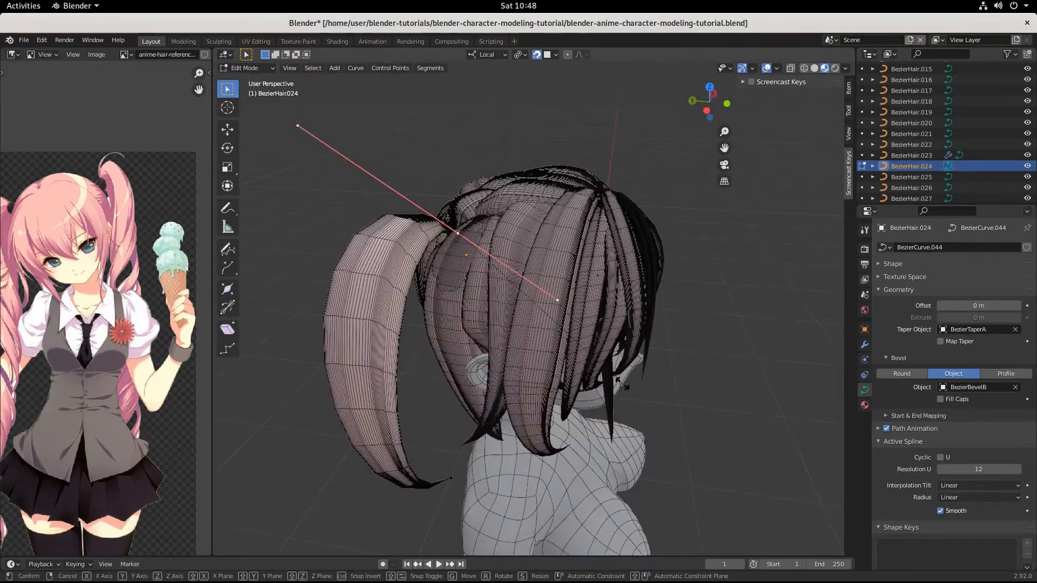
click(528, 317)
middle_drag(528, 317, 633, 342)
key(r)
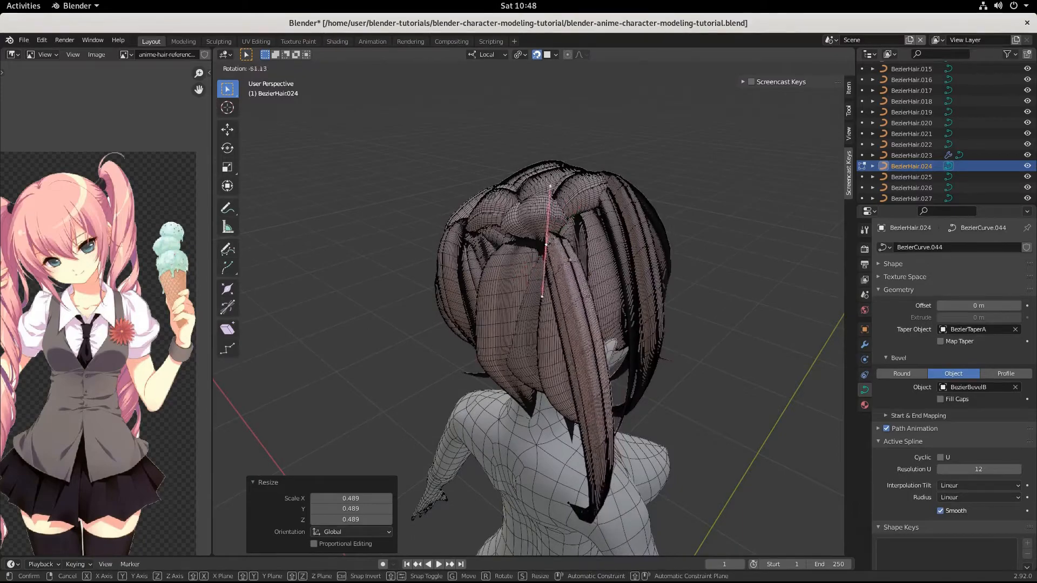
key(Return)
- Rotate the root control point 26.6° in the view and move it about 0.006, -0.001 and 0.009 m in X, Y, Z
middle_drag(567, 368, 506, 376)
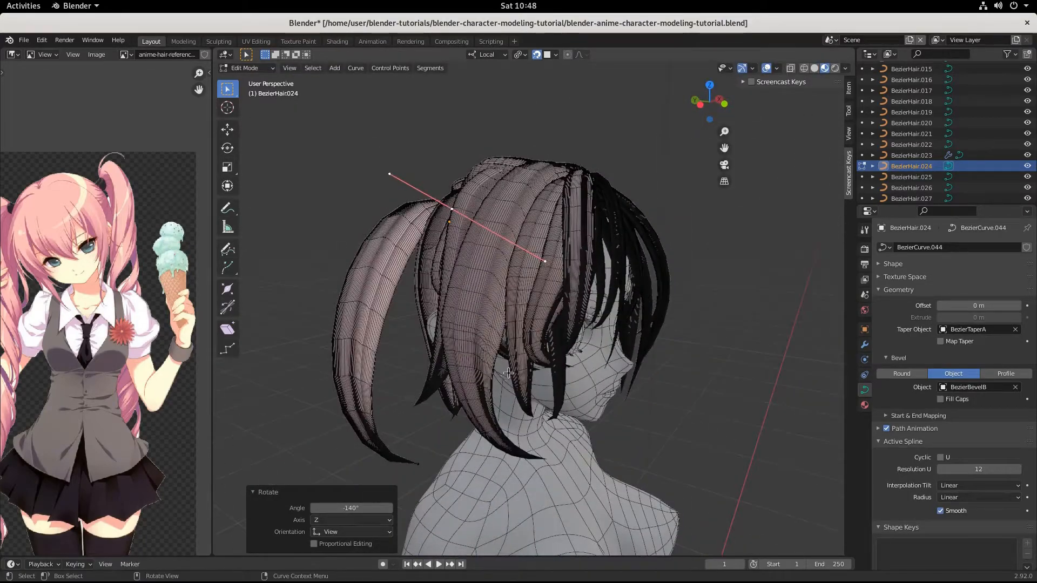
key(r)
middle_drag(537, 308, 577, 330)
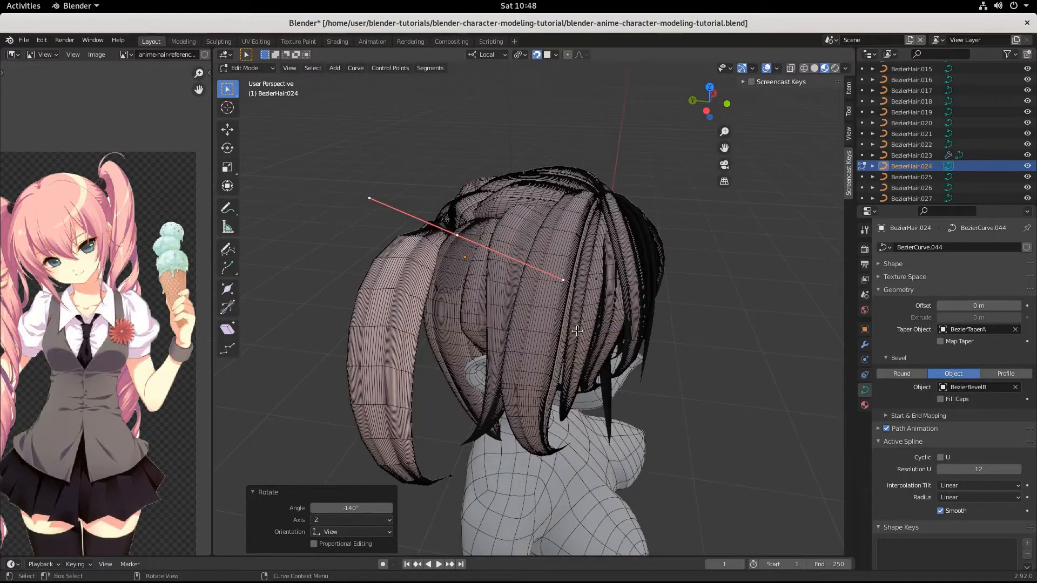
key(g)
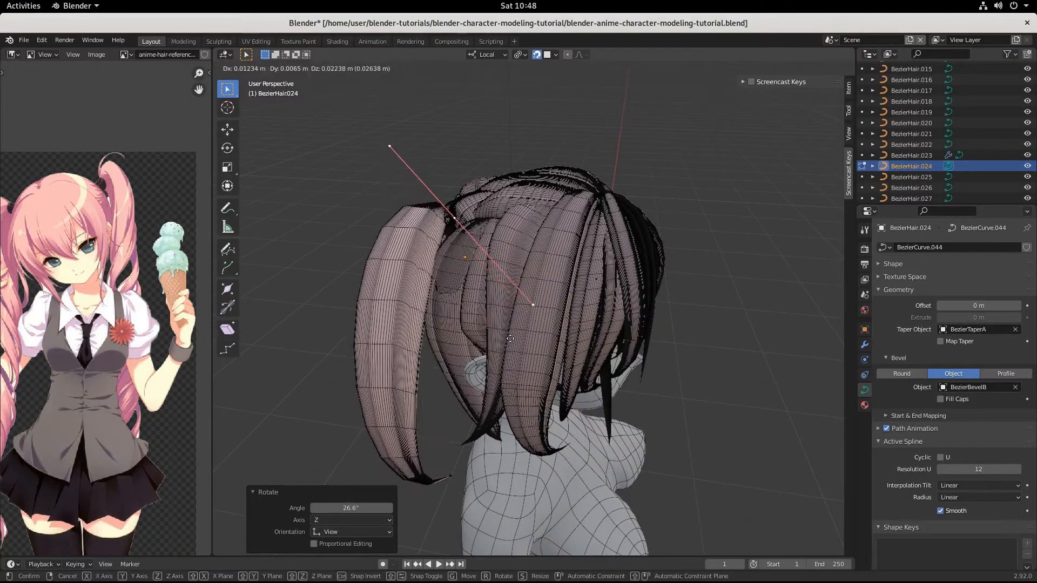
click(515, 349)
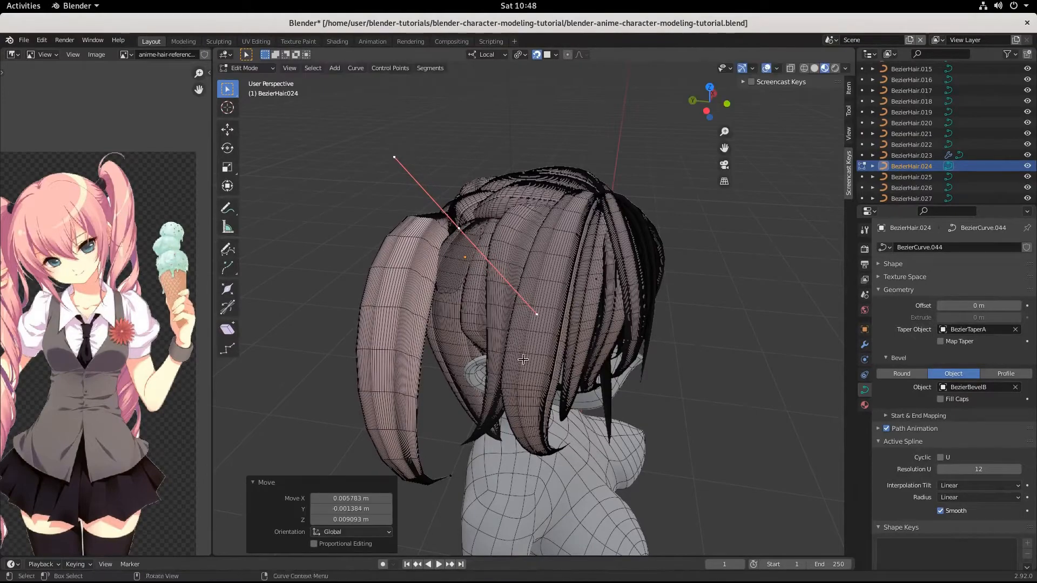
- Rotate the root control point's handles -36° in the view and scale them by 1.158
middle_drag(514, 350, 536, 344)
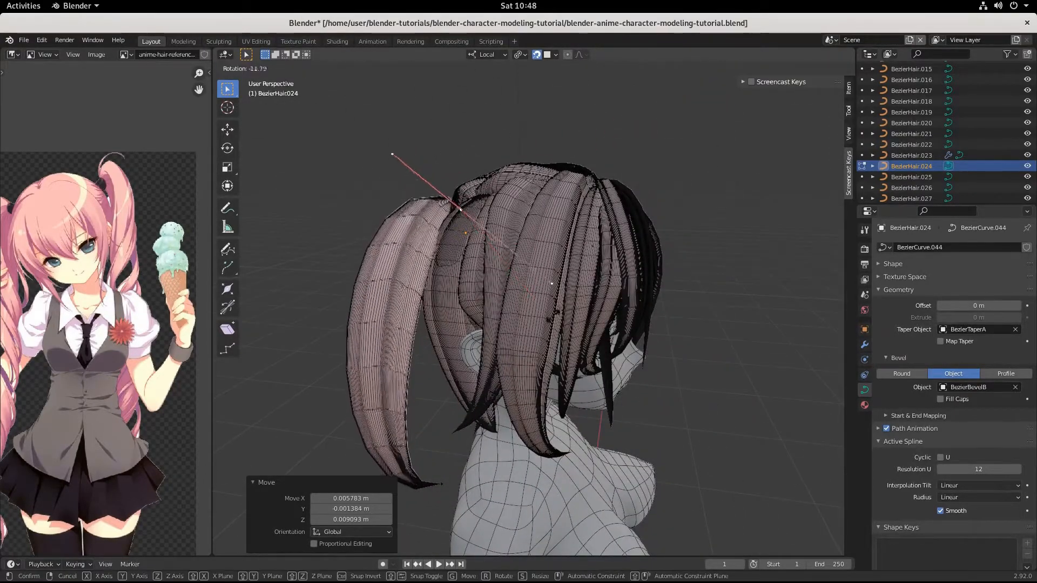
click(542, 247)
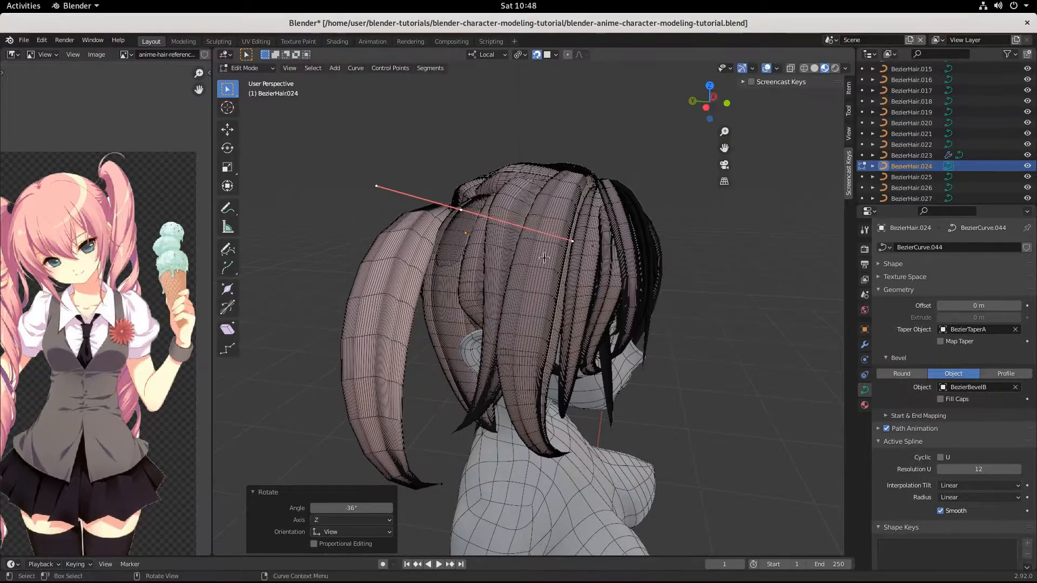
key(s)
key(Return)
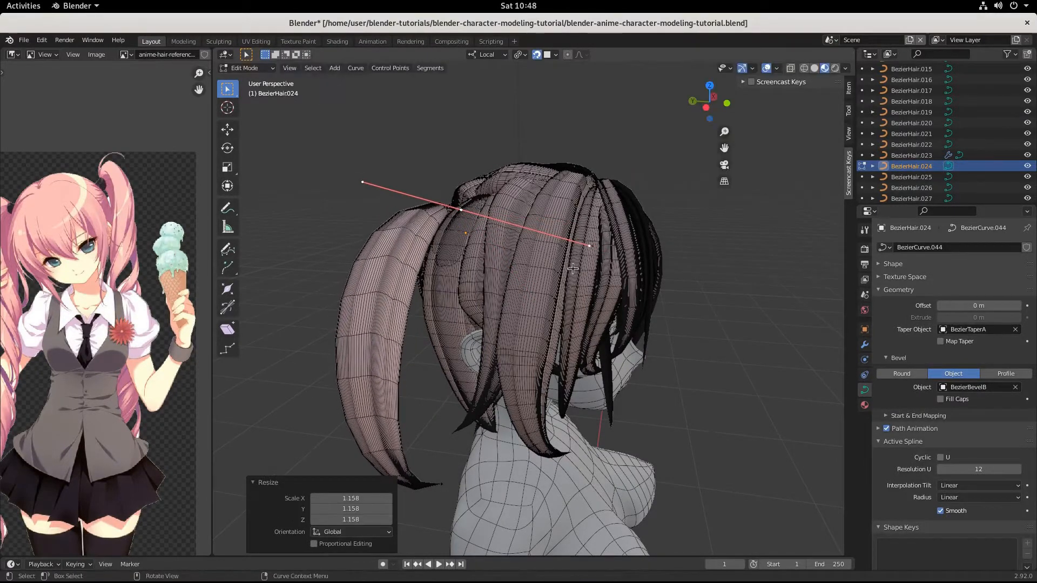
- Rotate the root handles 33.8° in the view, and by -48.6° around the global Z axis
key(r)
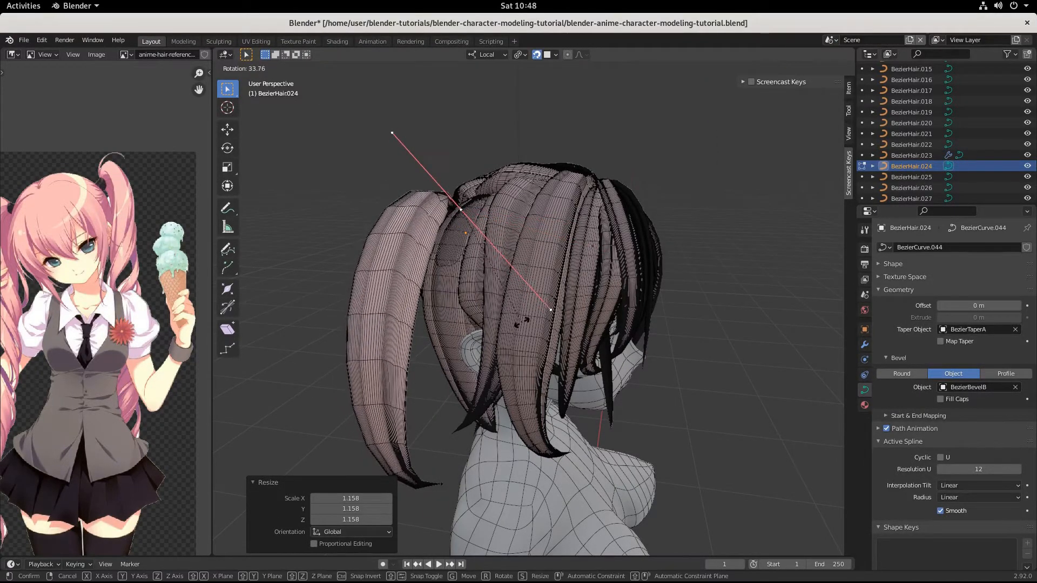
click(522, 322)
middle_drag(522, 323, 574, 298)
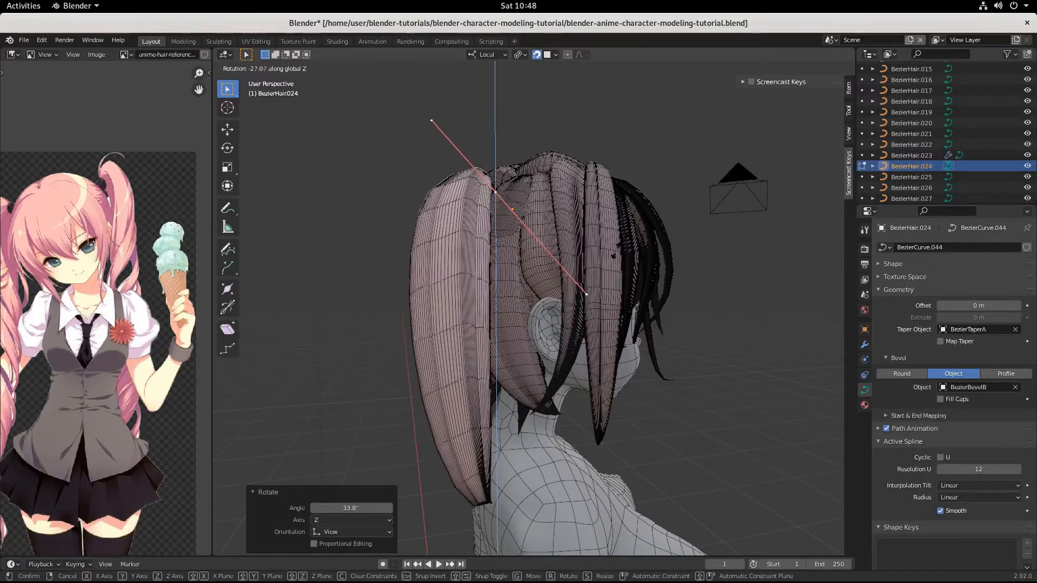
click(593, 264)
- Move the root control point about 0.008, -0.012 and 0.003 m in X, Y, Z
middle_drag(593, 264, 518, 266)
key(g)
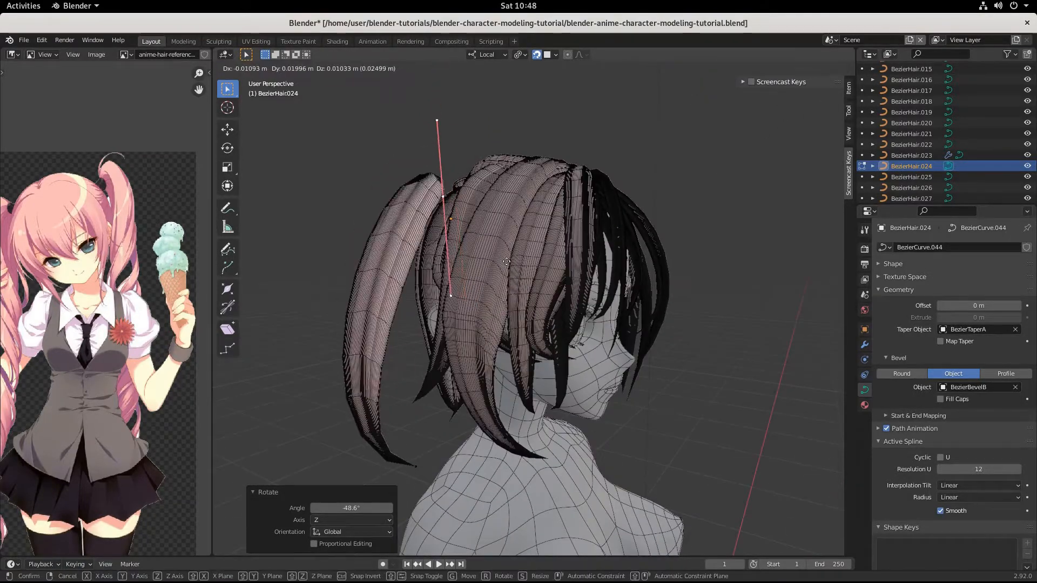
click(532, 273)
- Rotate the root handles -47.3° in the view to arch the strand outward, and scale them by 0.687
middle_drag(532, 273, 464, 339)
middle_drag(450, 266, 478, 267)
scroll(450, 227, up, 3)
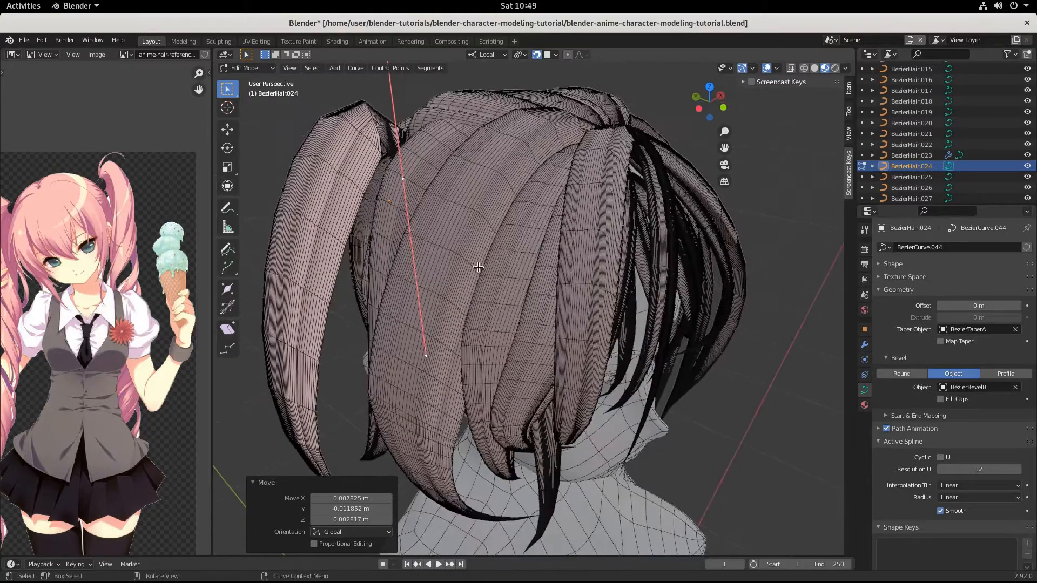
key(r)
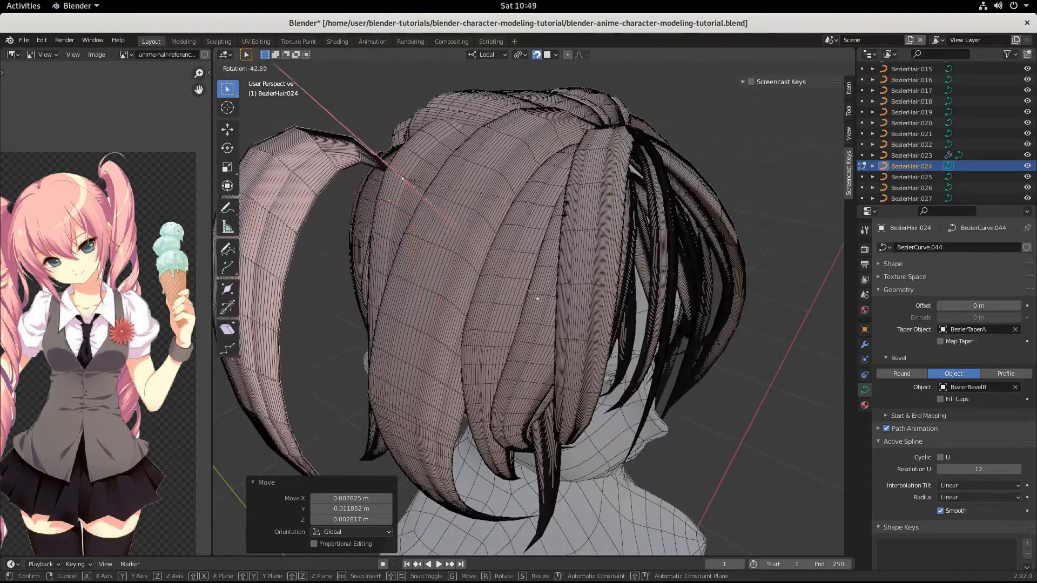
click(570, 197)
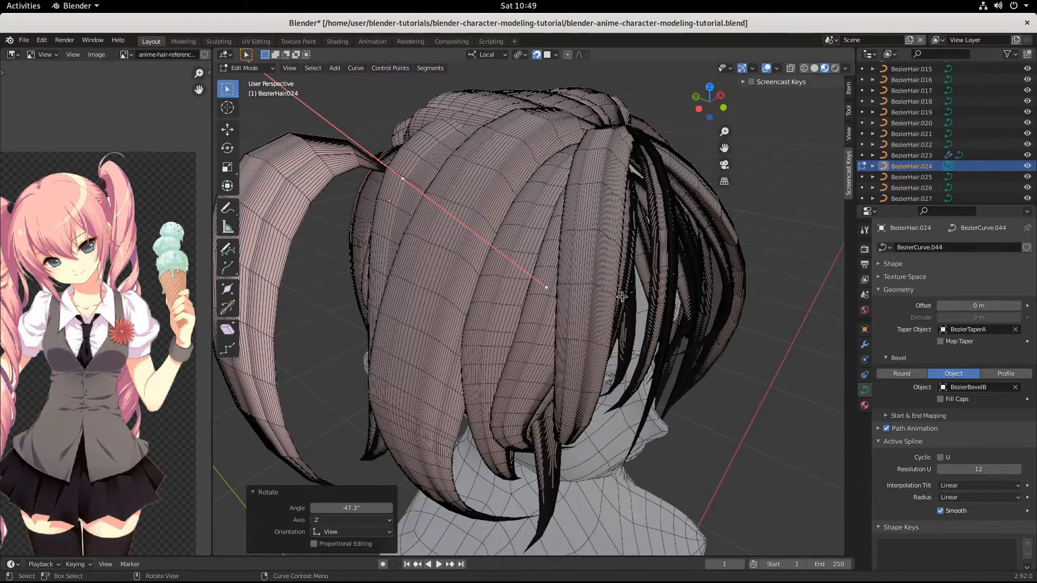
key(s)
click(553, 260)
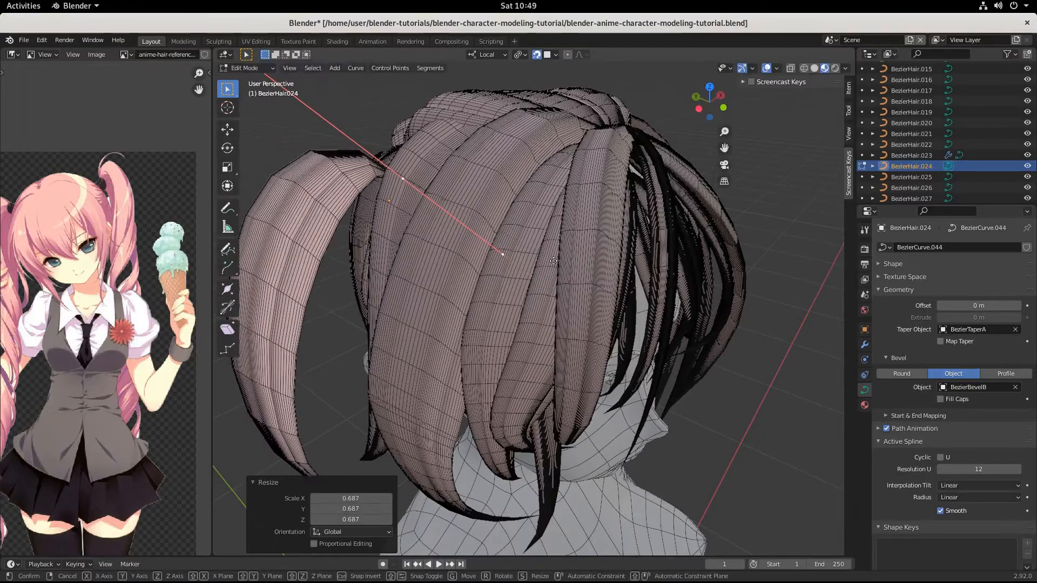
- Move the root control point about 0.023, -0.007 and 0.025 m, and shift it back down to the gathering point from behind
key(g)
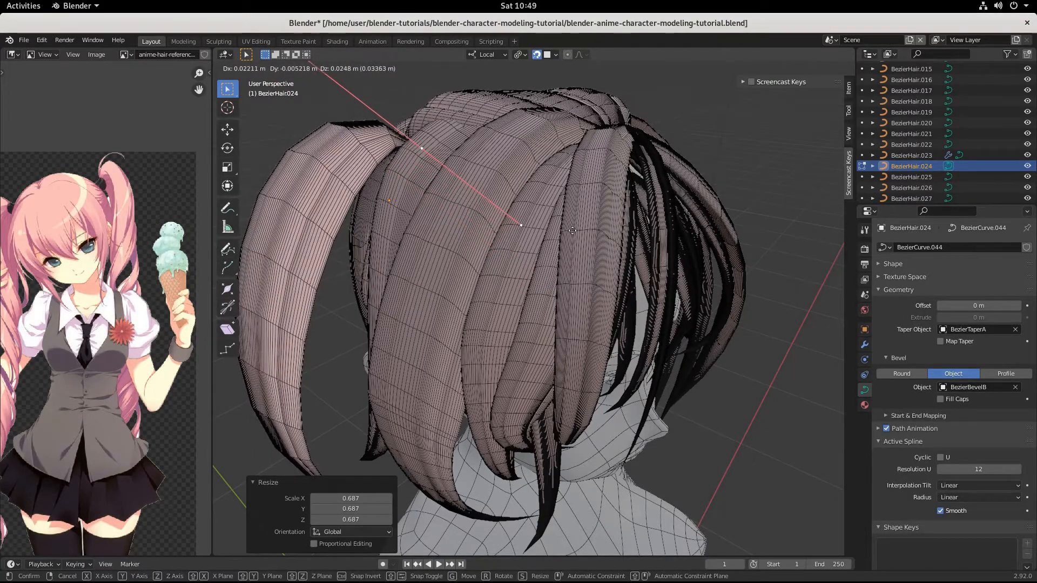
click(574, 232)
middle_drag(574, 232, 633, 323)
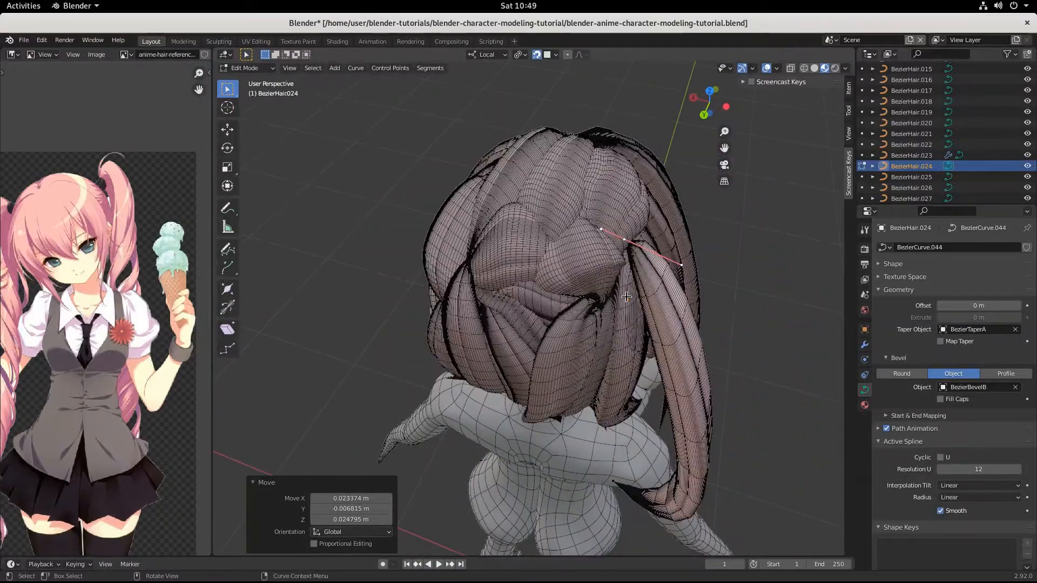
key(g)
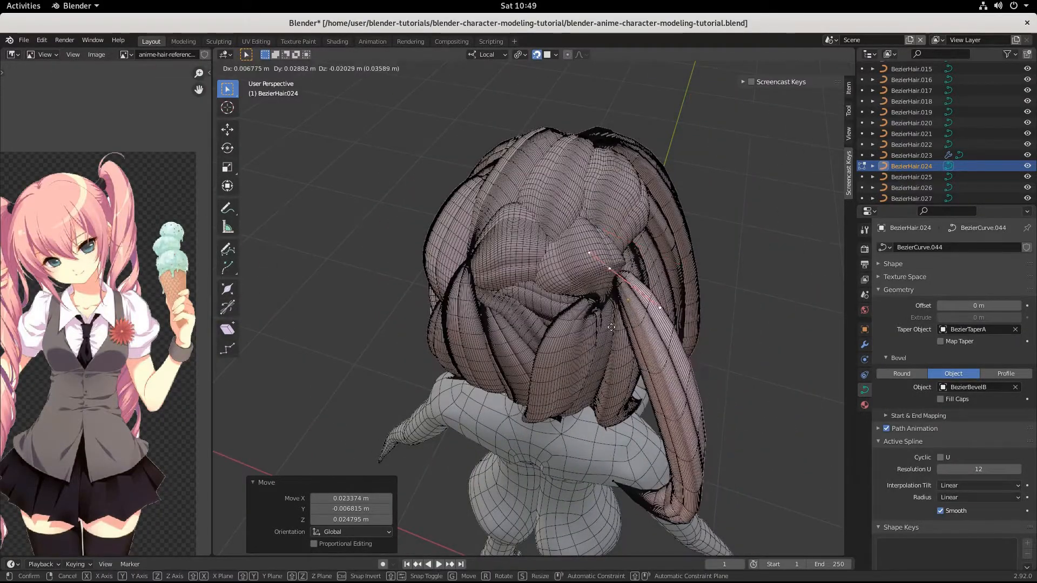
click(598, 350)
- Lengthen the ponytail strand by moving its tip control point about -0.106, 0.049 and -0.412 m in X, Y, Z
middle_drag(598, 350, 469, 434)
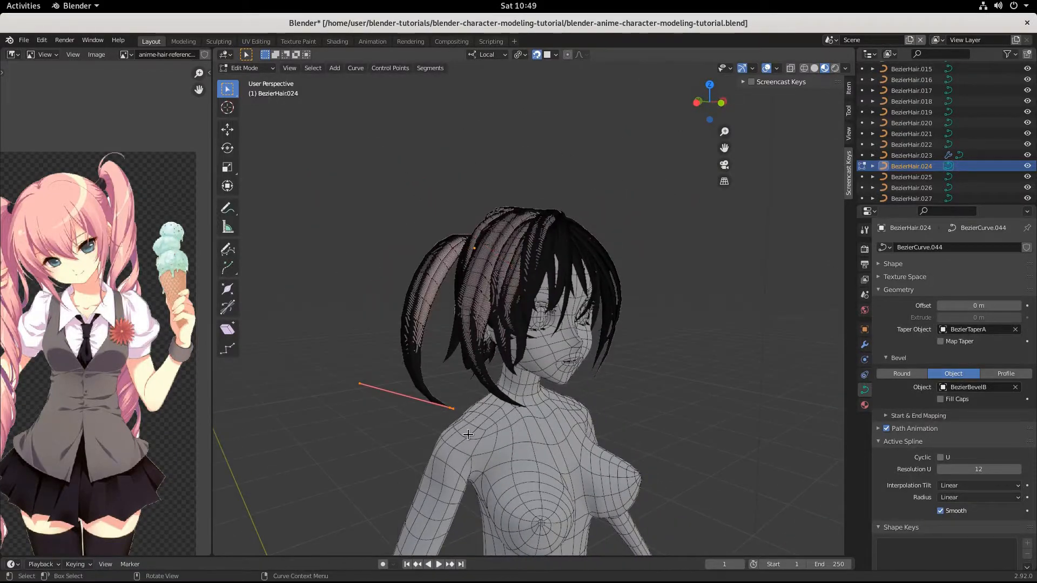
key(g)
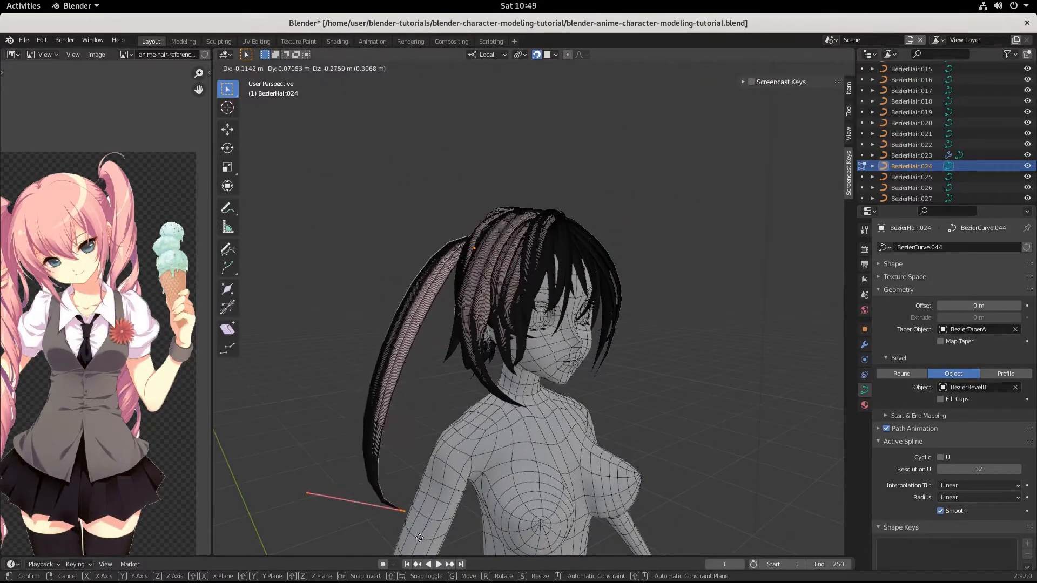
click(427, 103)
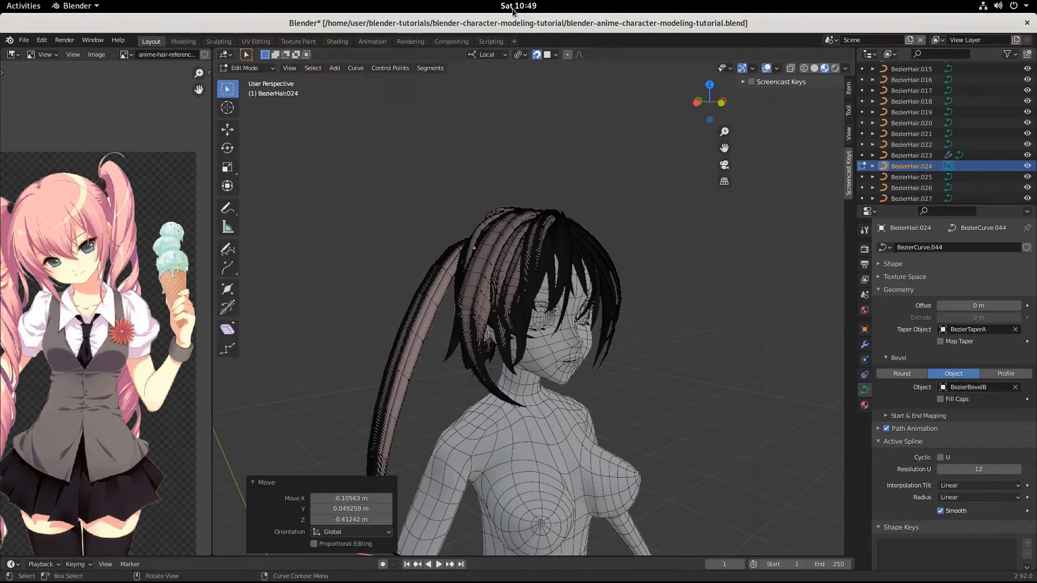
- Select the strand's root control point and move it about -0.006, -0.011 and 0.007 m in X, Y, Z
scroll(593, 347, down, 4)
middle_drag(593, 348, 553, 400)
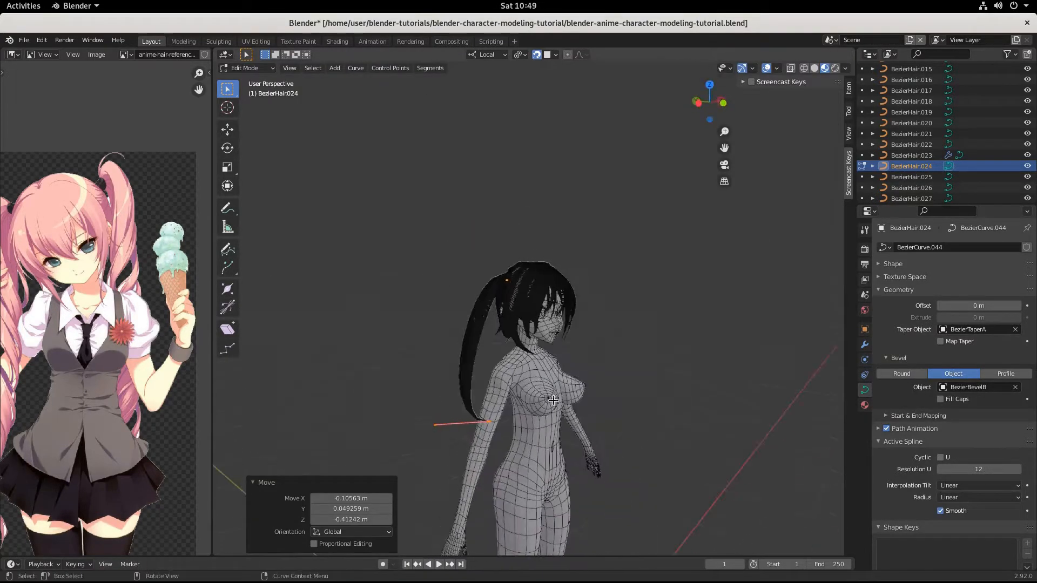
middle_drag(482, 384, 588, 386)
scroll(588, 317, up, 6)
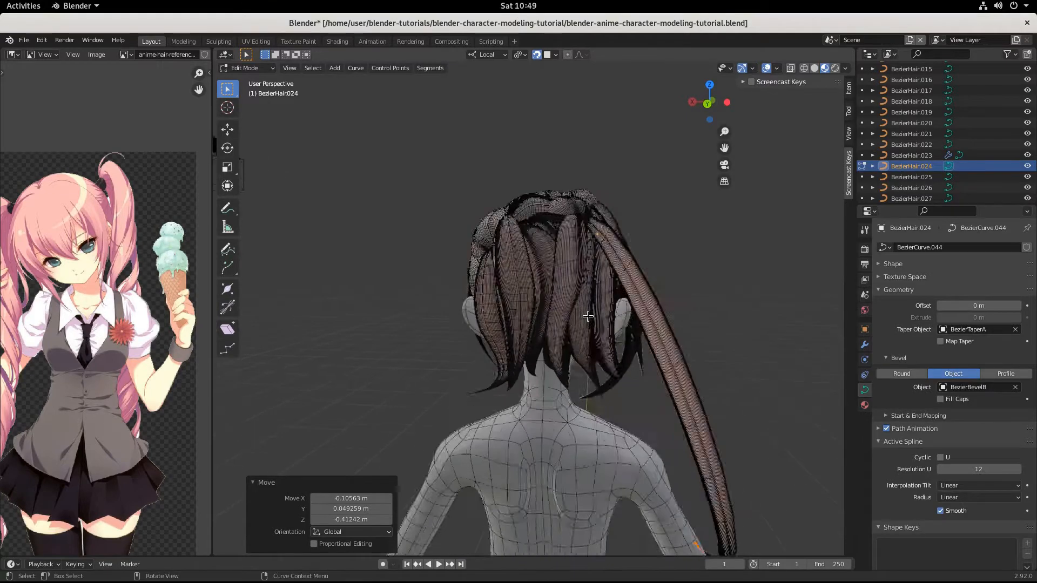
middle_drag(569, 329, 529, 370)
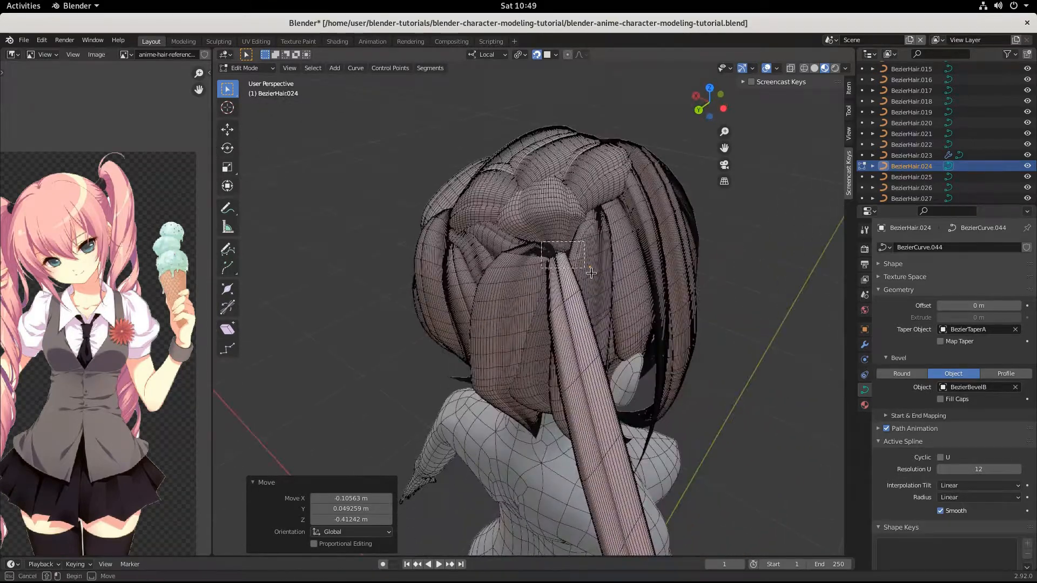
drag(591, 274, 597, 275)
key(g)
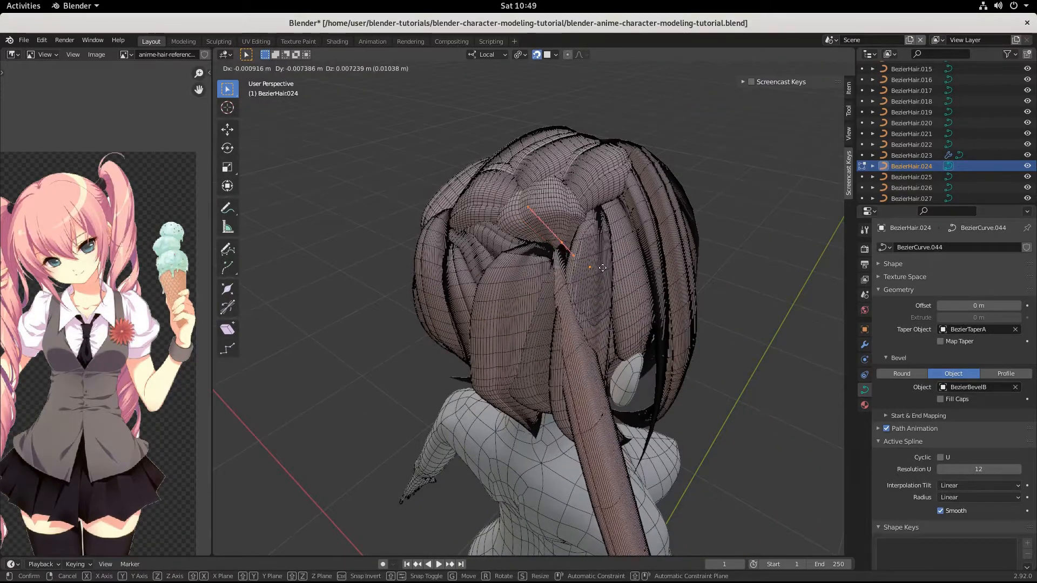
click(608, 267)
- Scale the root control point's handles by 1.572 and rotate them 16° in the view
middle_drag(609, 267, 516, 240)
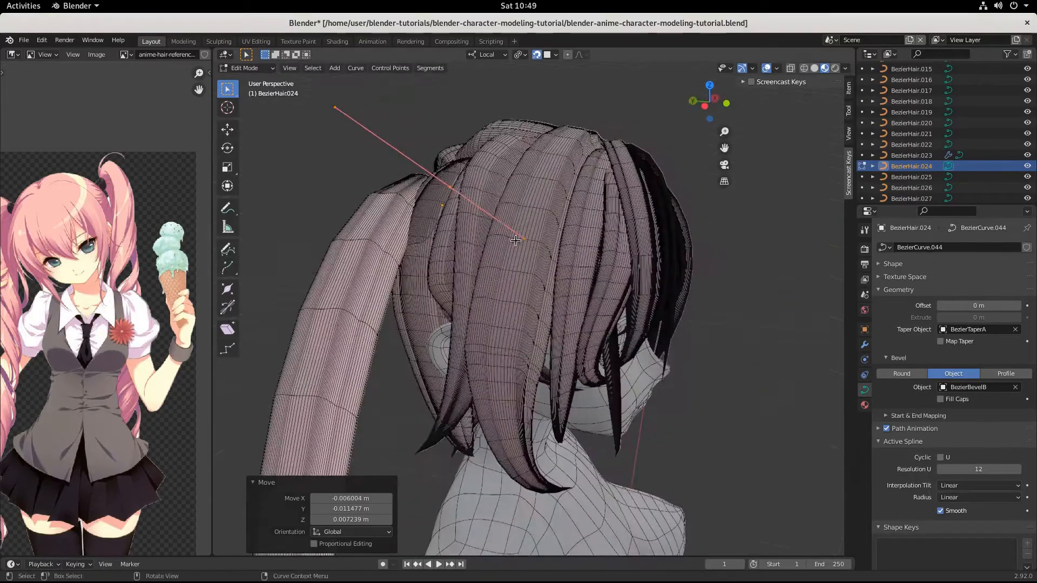
key(s)
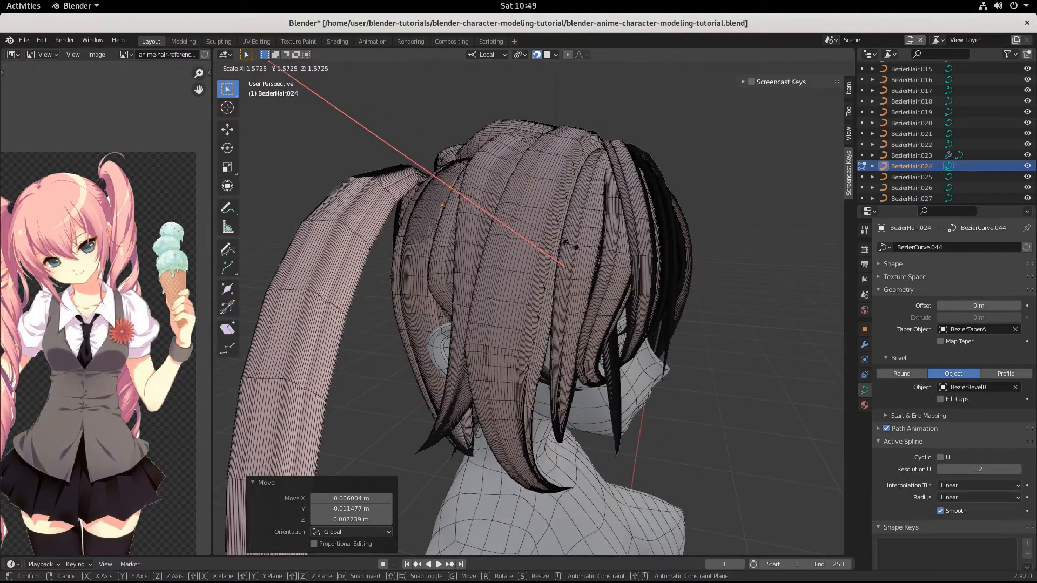
key(r)
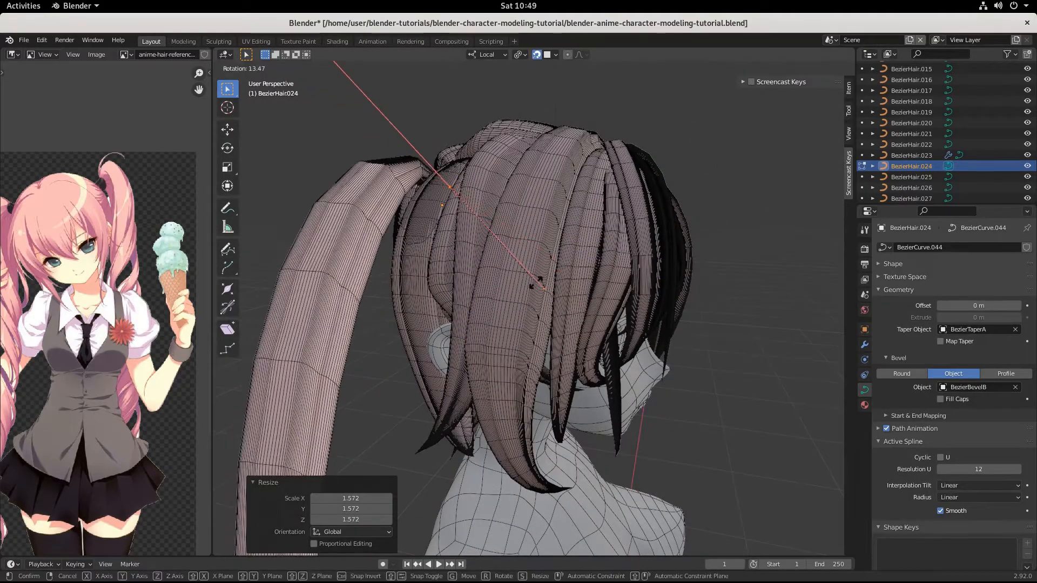
click(534, 291)
- Nudge the root control point about 0.001, -0.011 and -0.006 m in X, Y, Z toward the head
mouse_move(534, 291)
middle_down()
mouse_move(554, 303)
mouse_move(663, 268)
mouse_move(535, 275)
middle_up()
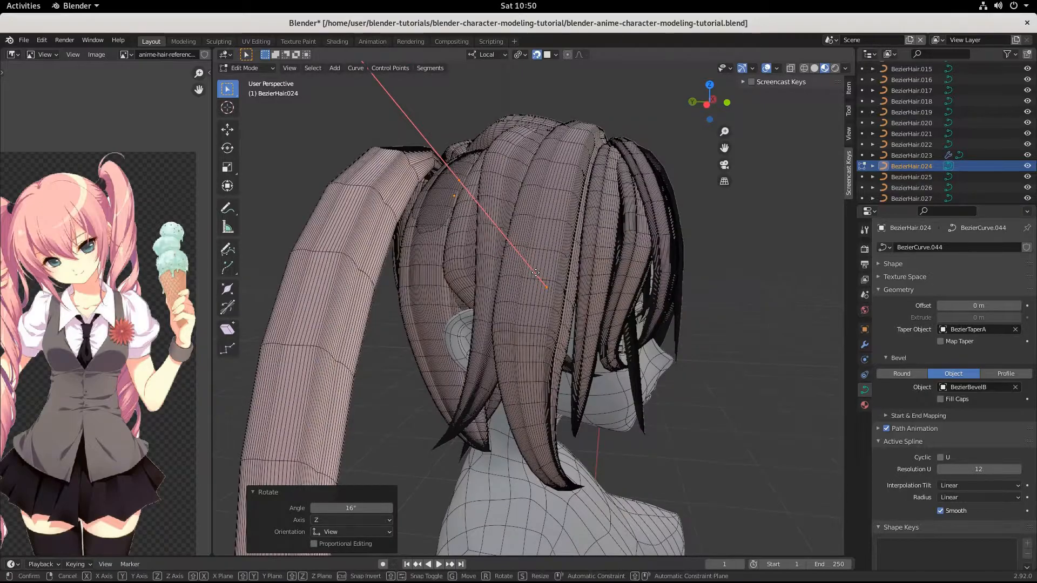
key(g)
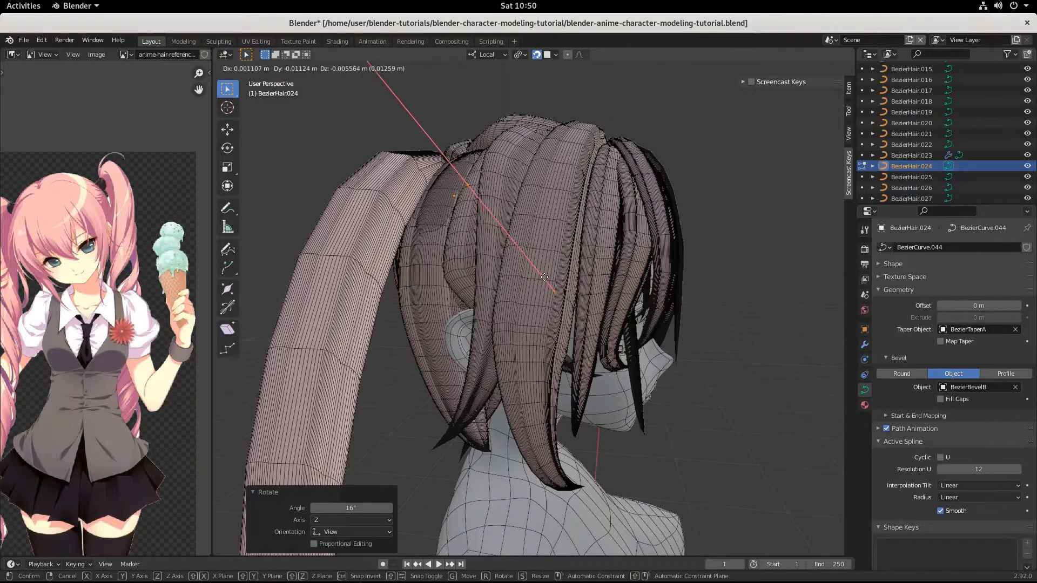
click(545, 277)
- Scale the ponytail strand's tip control point by 0.171 and move it about -0.062, 0.062 and 0.066 m in X, Y, Z
middle_drag(544, 277, 421, 372)
drag(449, 426, 513, 460)
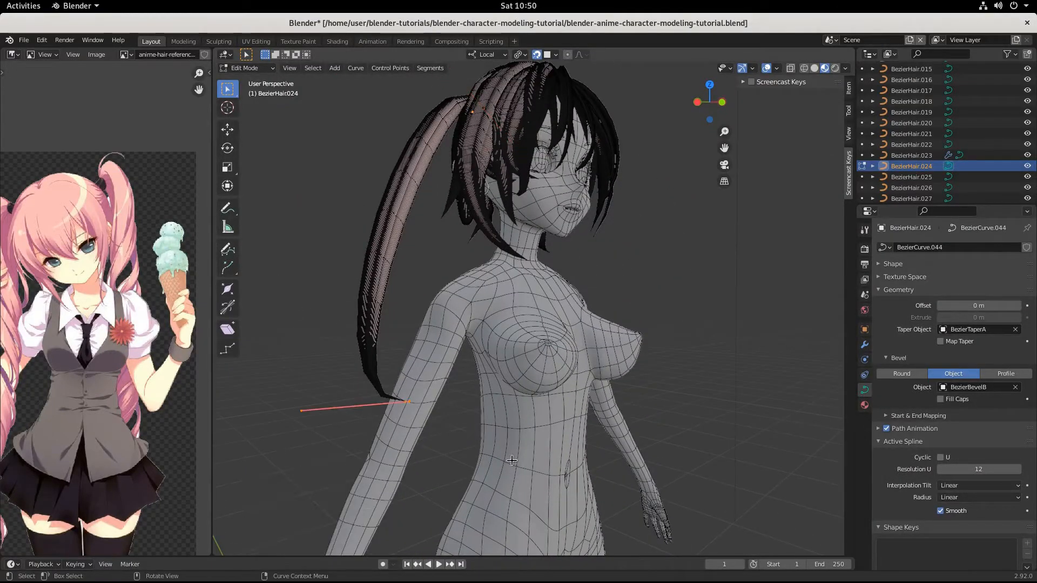
key(s)
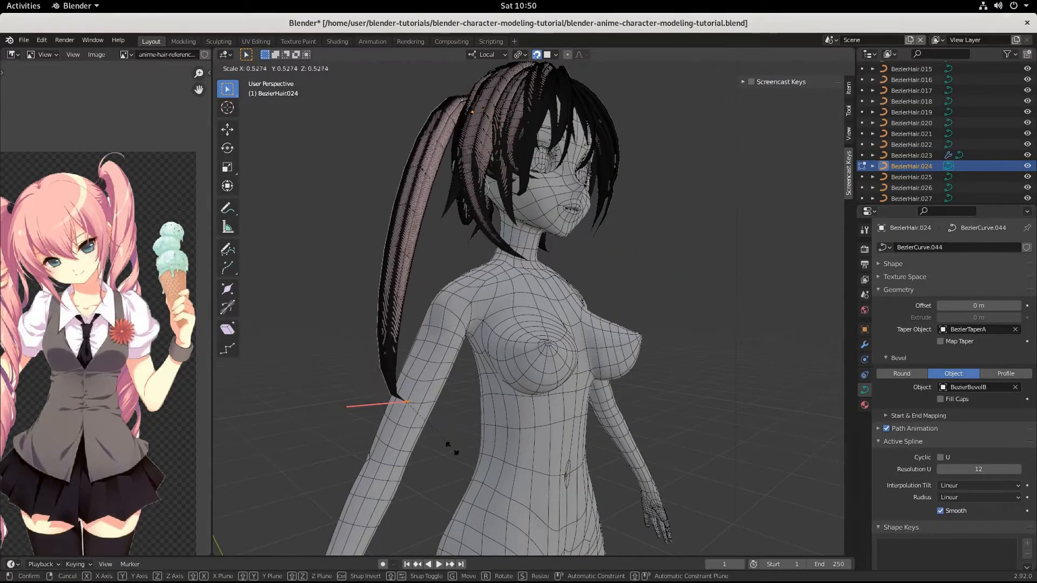
click(422, 414)
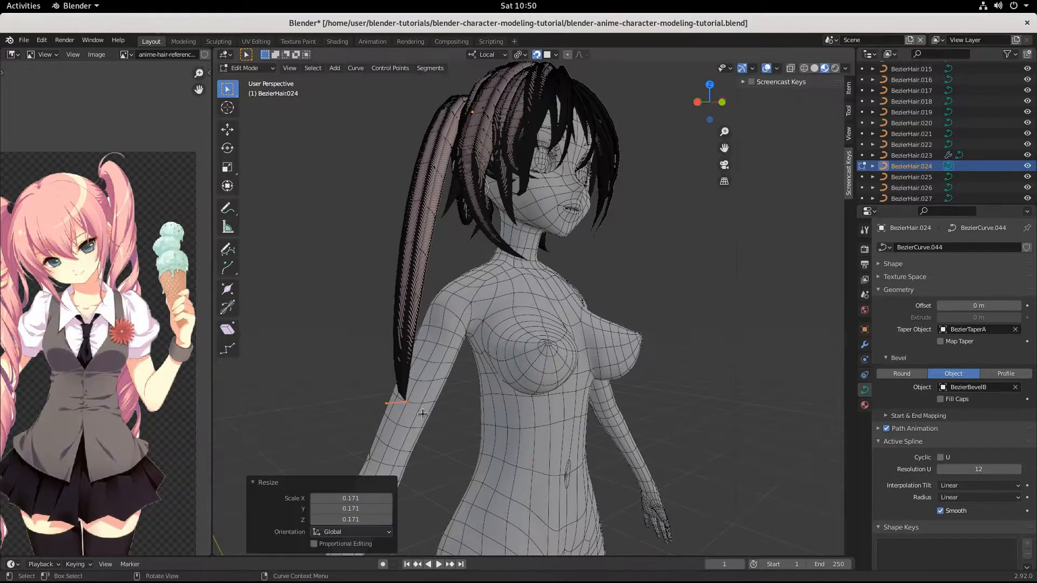
key(g)
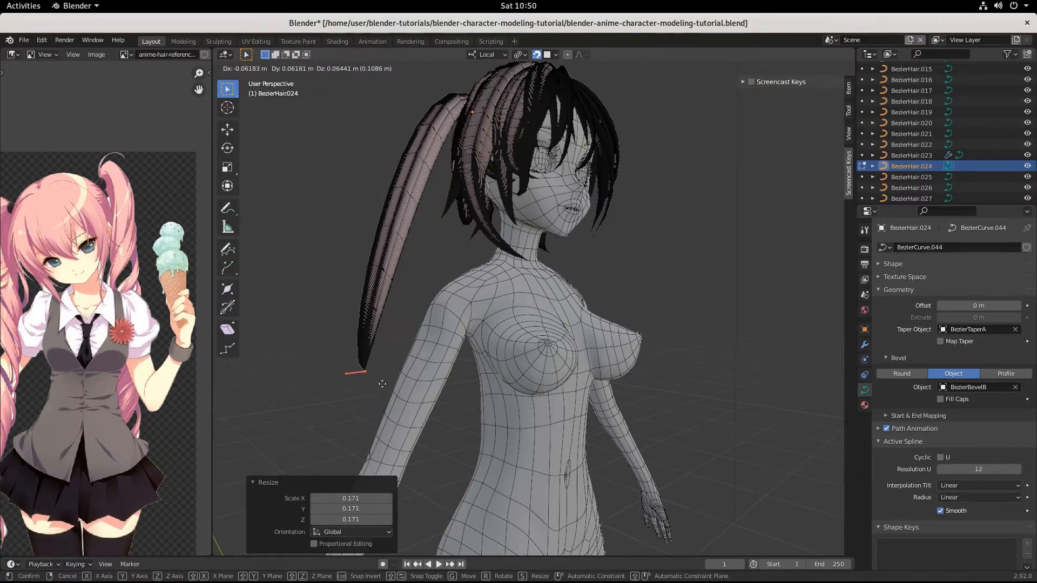
click(382, 384)
middle_drag(382, 385, 536, 436)
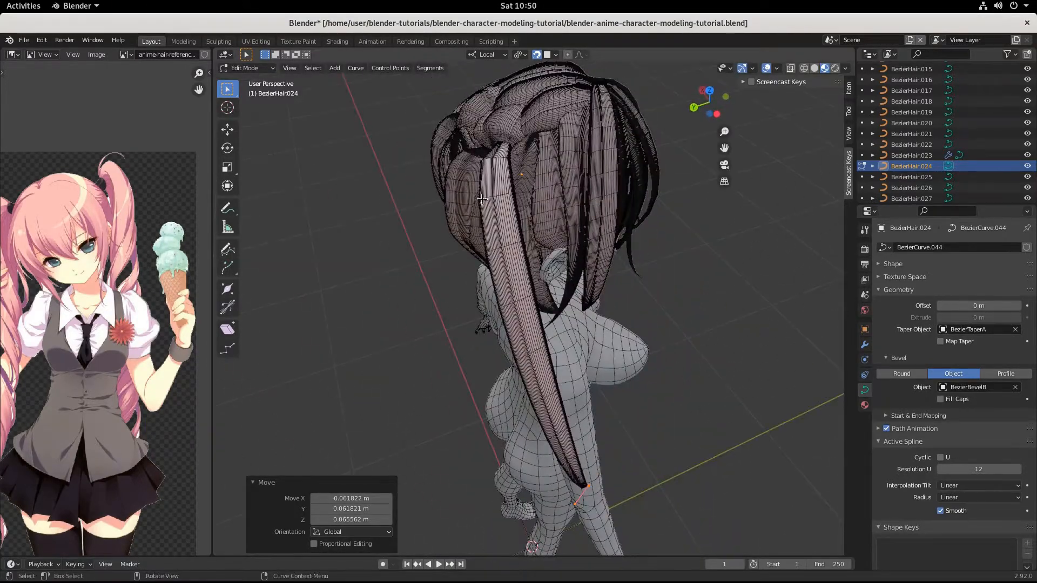
- Replace the ponytail strand's taper object with BezierTaperB
middle_drag(482, 198, 584, 346)
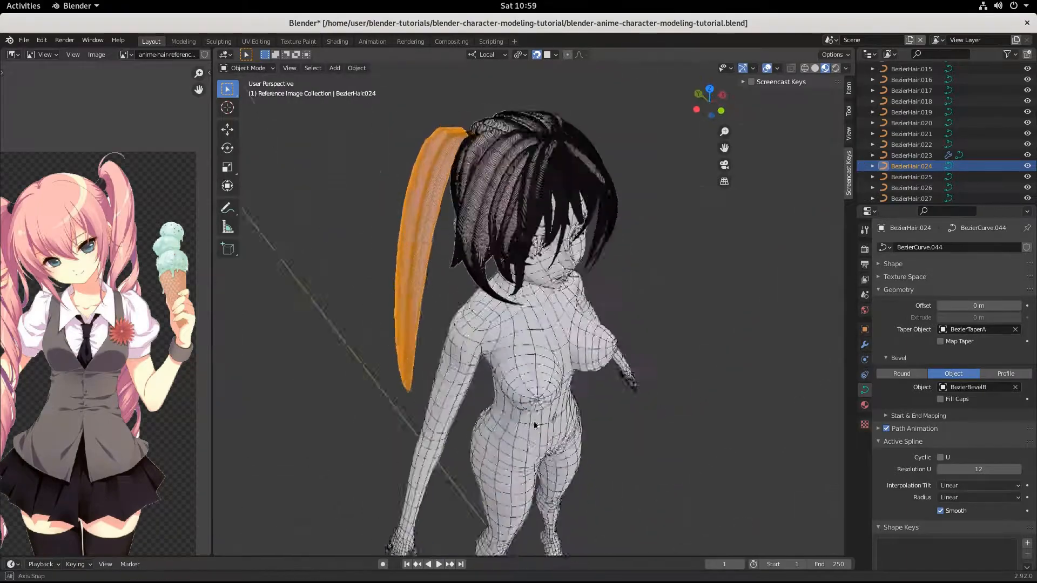
middle_drag(535, 425, 562, 134)
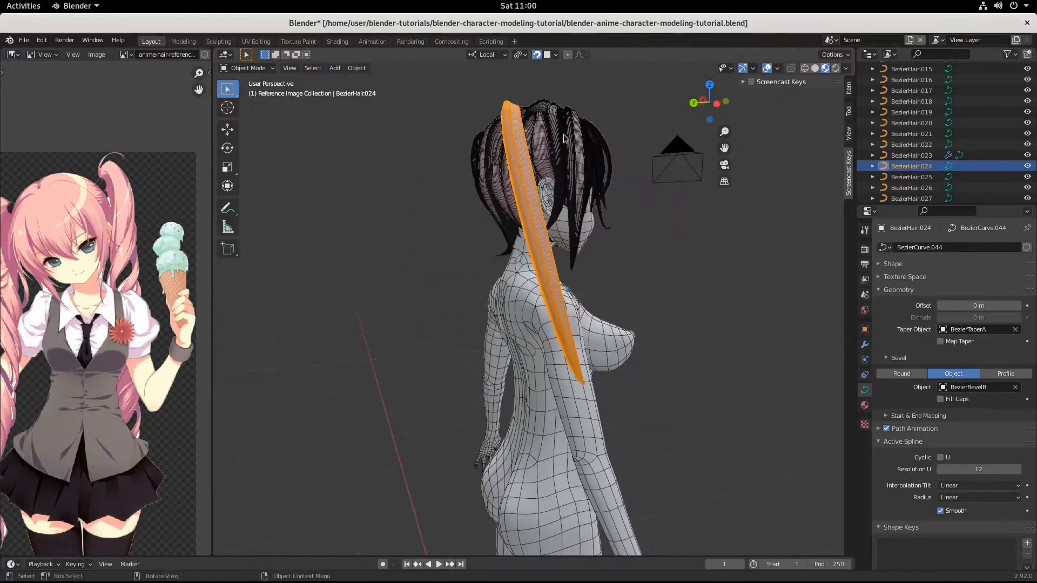
middle_drag(590, 262, 527, 338)
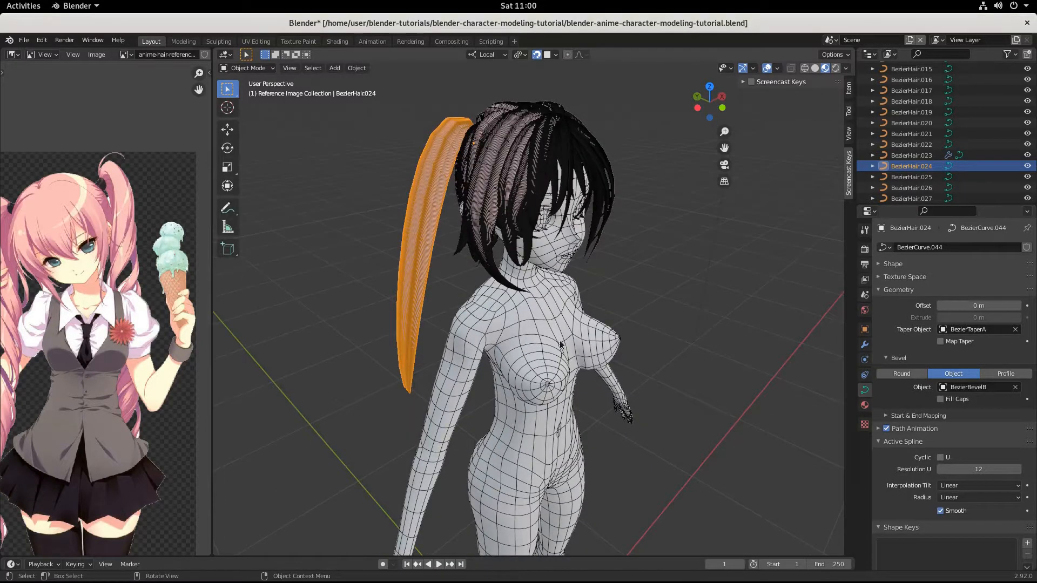
click(1015, 330)
click(962, 330)
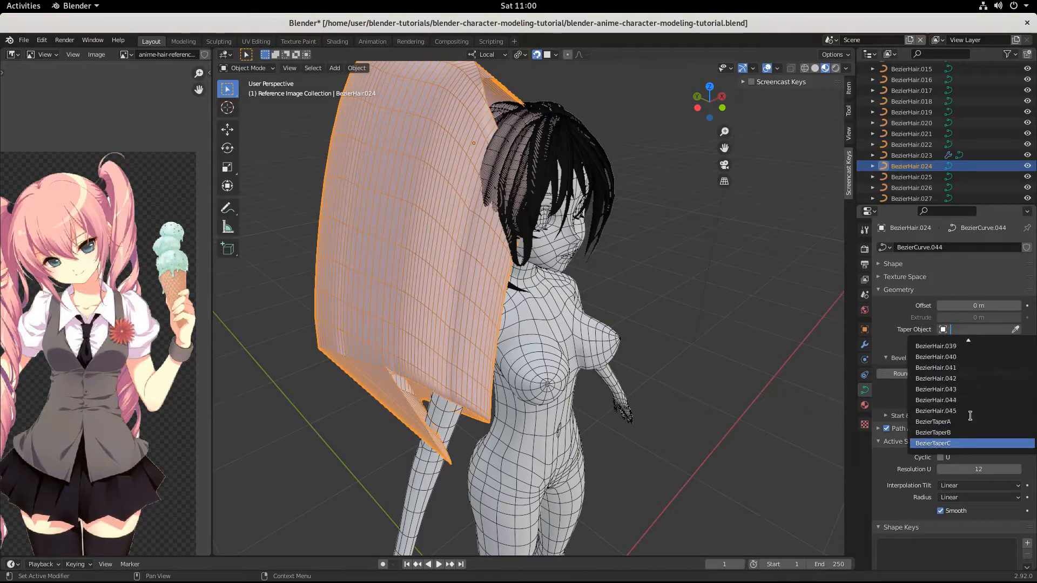
click(945, 432)
mouse_move(621, 325)
middle_down()
mouse_move(774, 323)
mouse_move(655, 341)
mouse_move(622, 328)
middle_up()
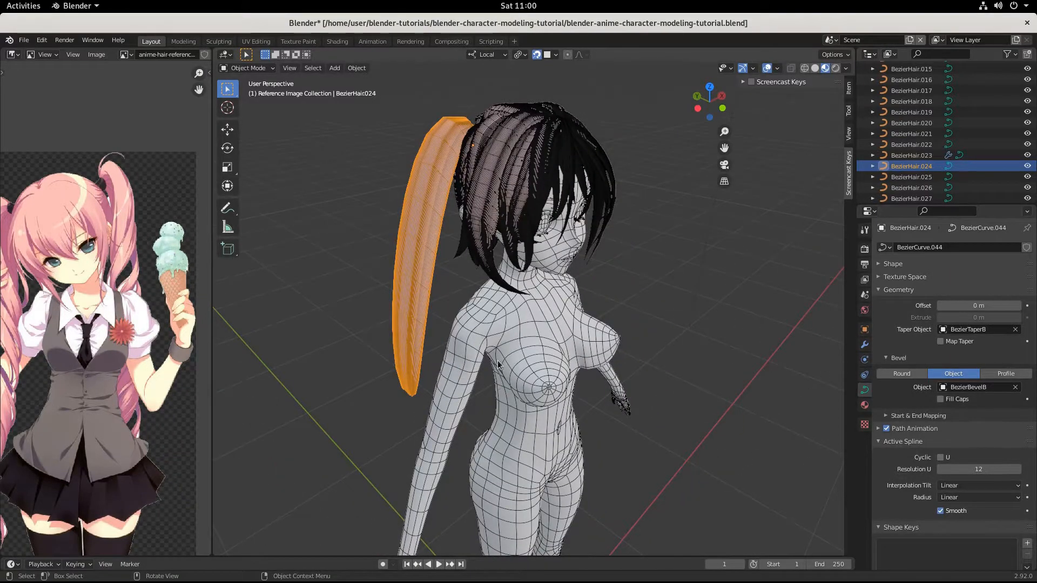
- Move the strand's tip control point about 0.005, -0.006 and -0.069 m in X, Y, Z in Edit Mode
key(Tab)
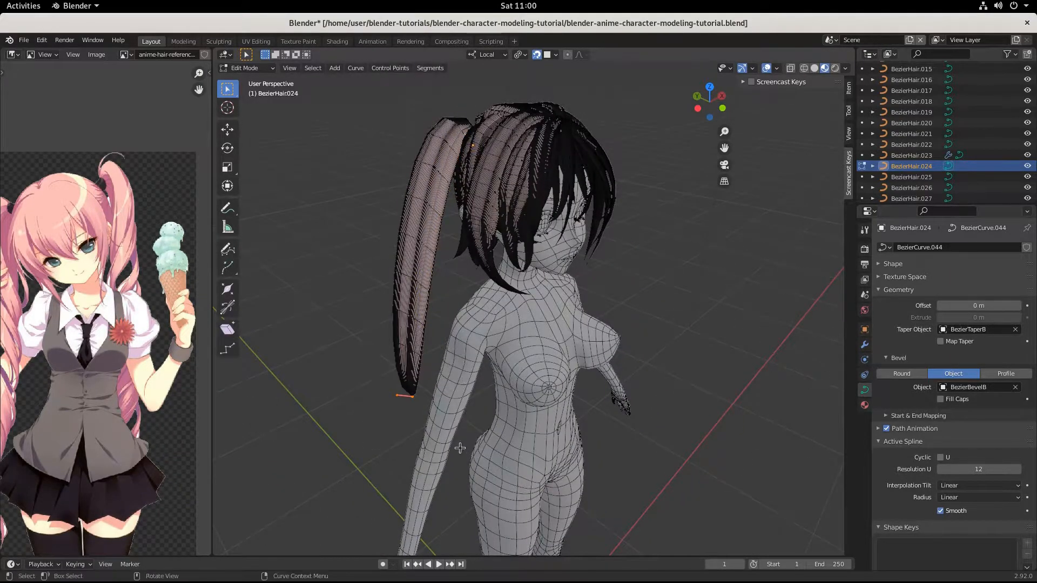
middle_drag(459, 448, 478, 407)
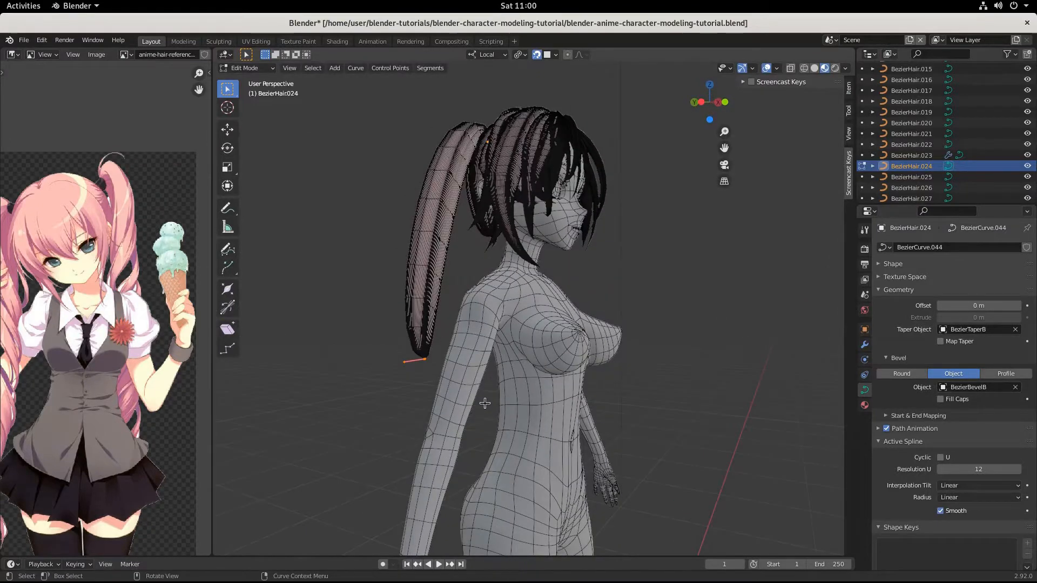
key(g)
click(489, 432)
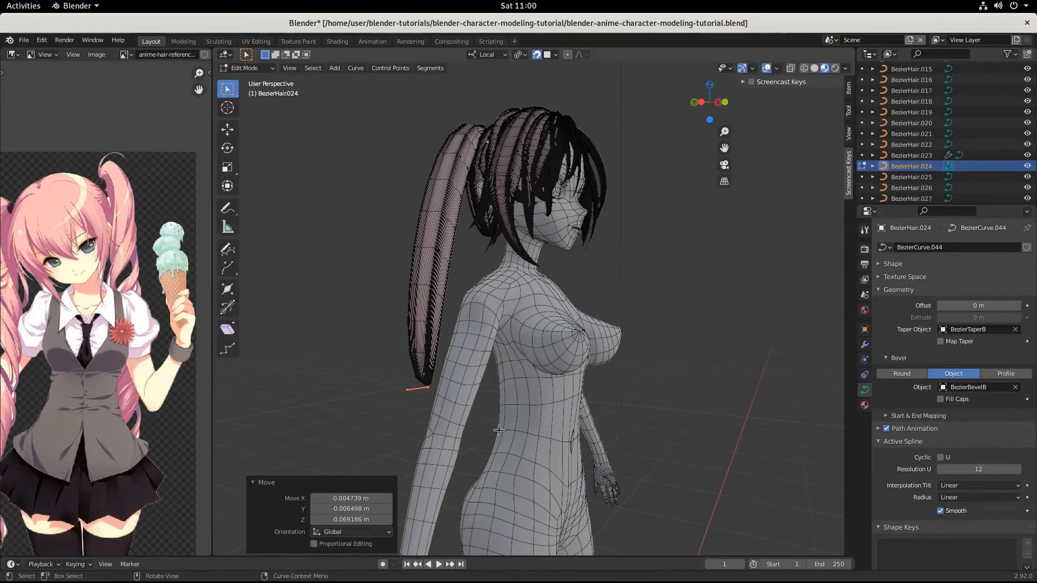
- Scale the tip control point's handles by 4.553 and rotate them in the view to bow the ponytail outward
key(s)
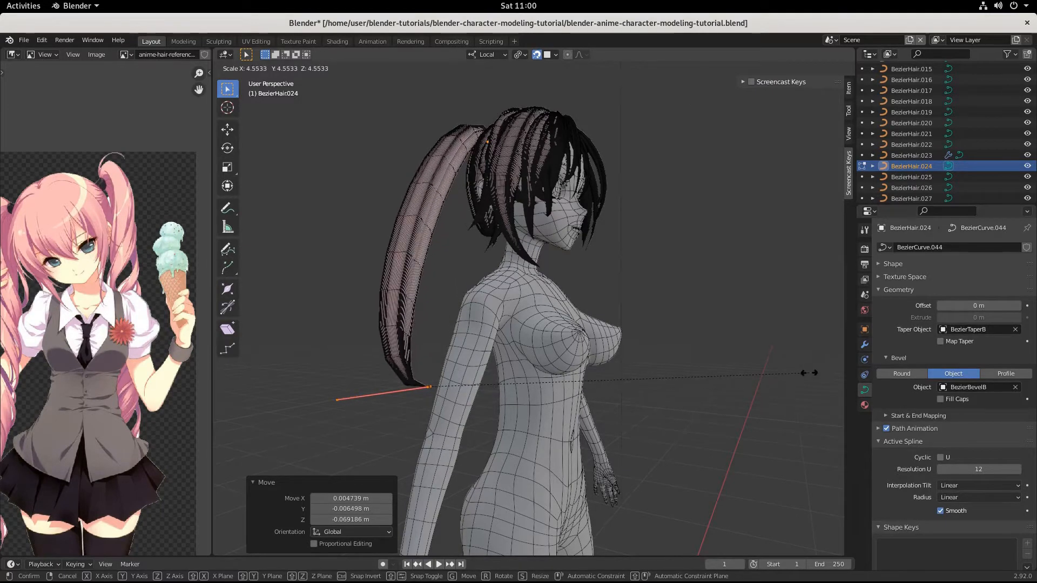
key(r)
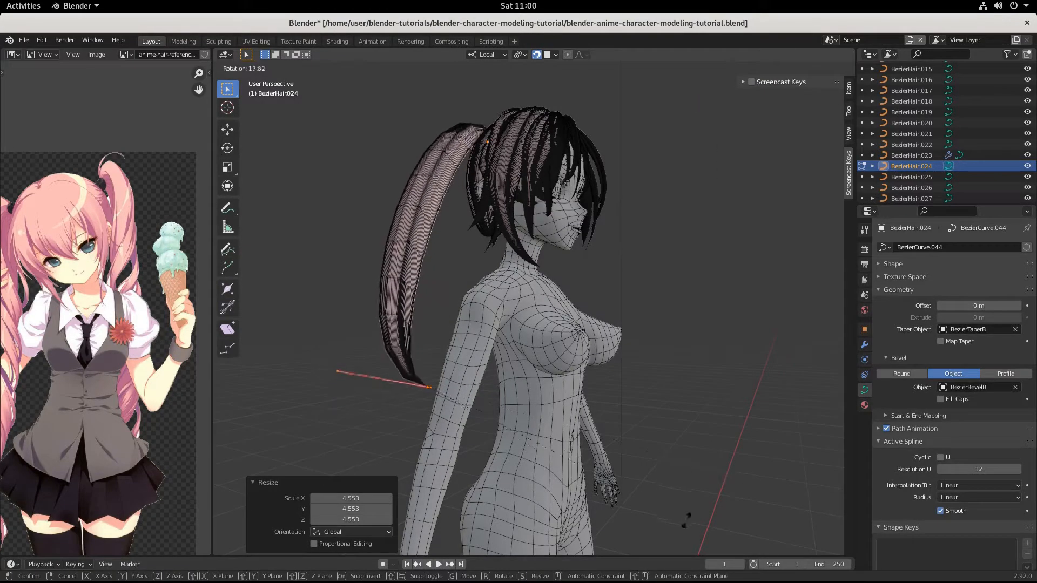
click(660, 532)
- Scale the strand's root control point by 0.566 and move it about -0.001, 0.022 and -0.006 m in X, Y, Z
middle_drag(660, 532, 704, 221)
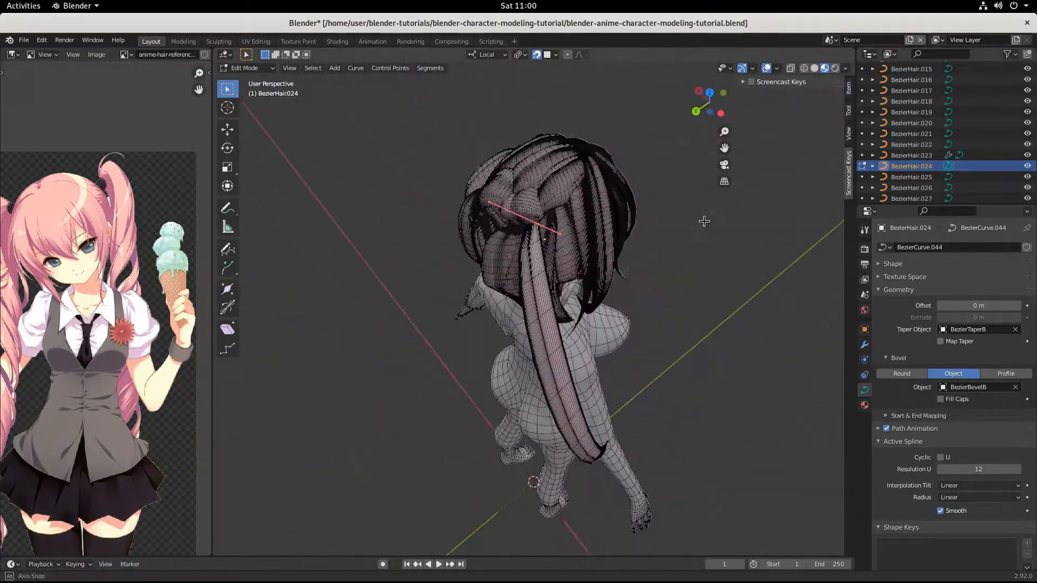
scroll(614, 312, up, 3)
scroll(614, 313, down, 1)
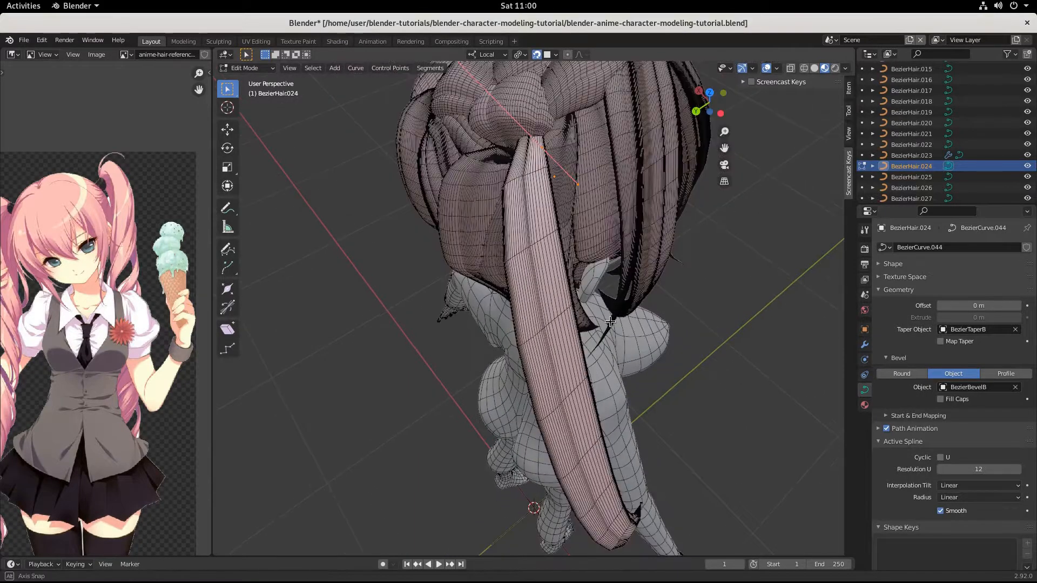
middle_drag(614, 313, 619, 331)
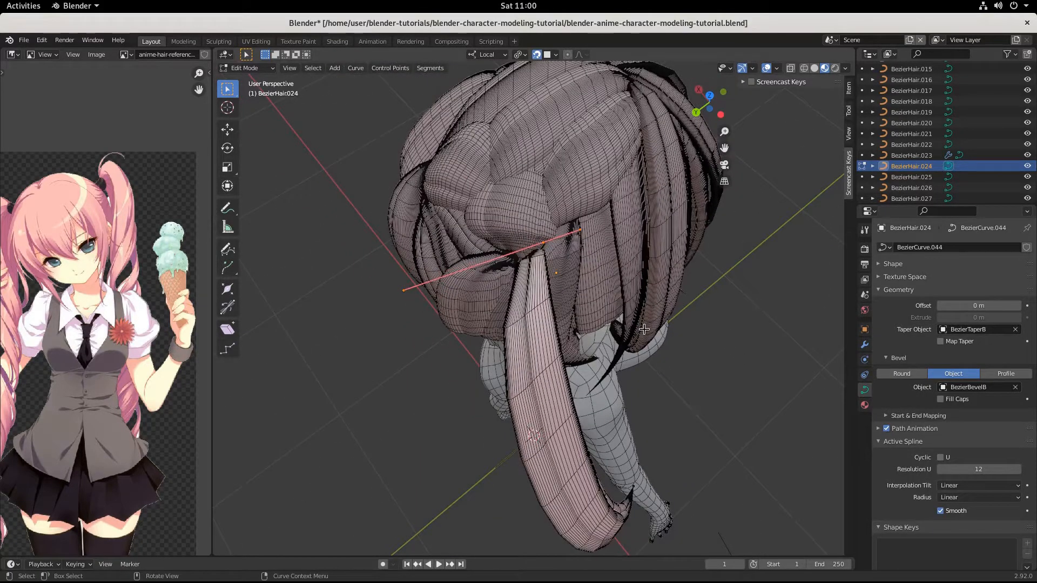
click(596, 296)
key(g)
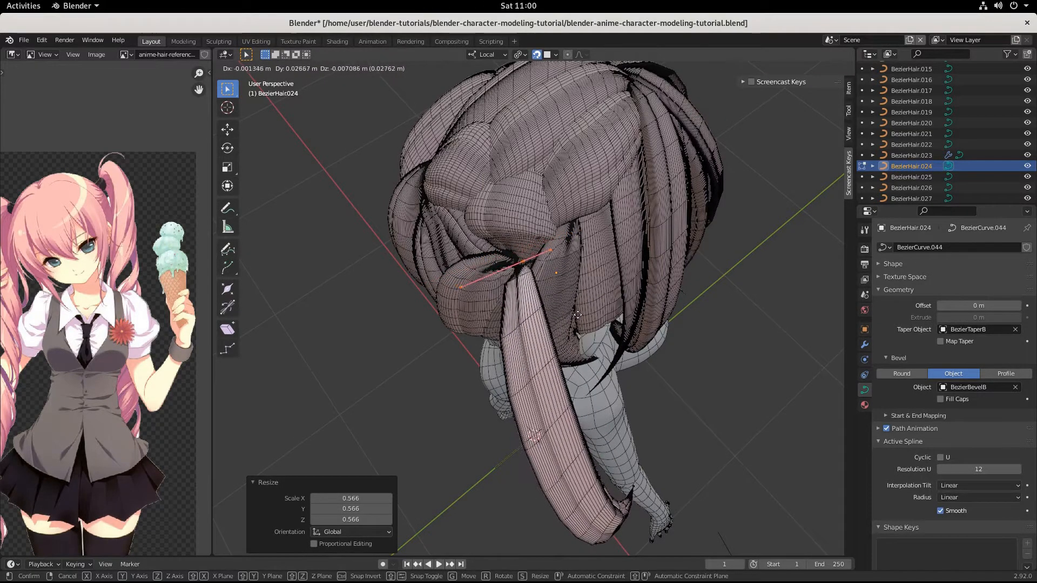
click(581, 311)
- Rotate the root control point's handles -71.8° in the view and move the point about 0.016, 0.010 and 0.010 m in X, Y, Z
middle_drag(580, 311, 555, 291)
key(r)
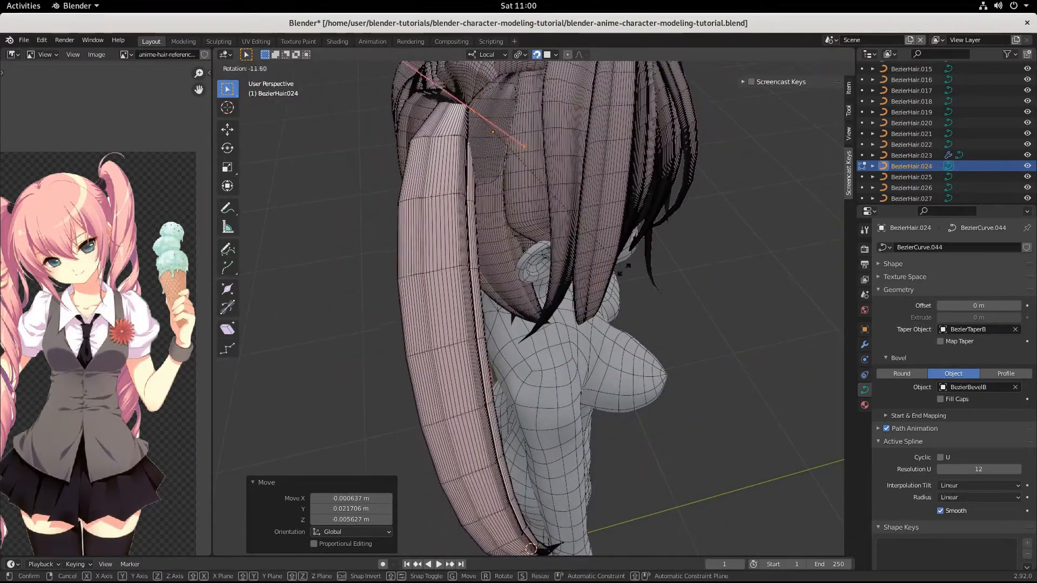
click(567, 88)
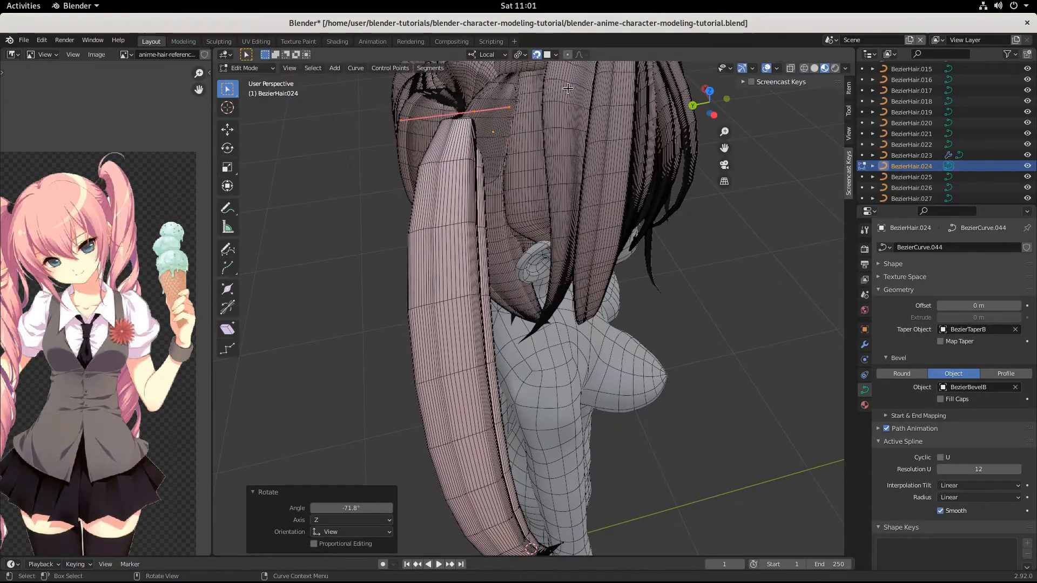
key(g)
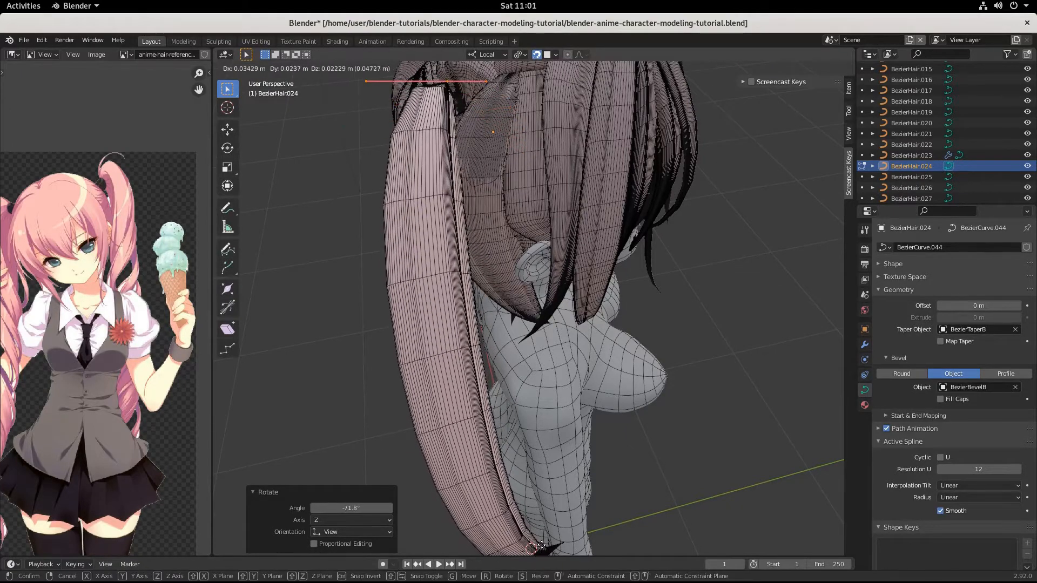
click(554, 73)
- Move the root control point about 0.013, -0.016 and 0.016 m in X, Y, Z as seen from behind the head
middle_drag(554, 73, 486, 105)
middle_drag(448, 159, 602, 178)
key(g)
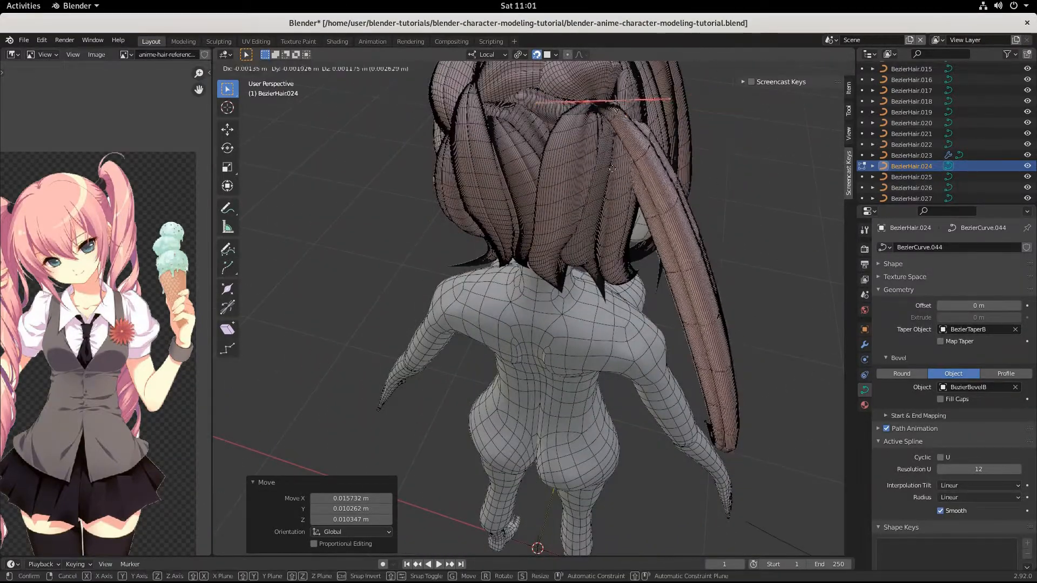
click(599, 156)
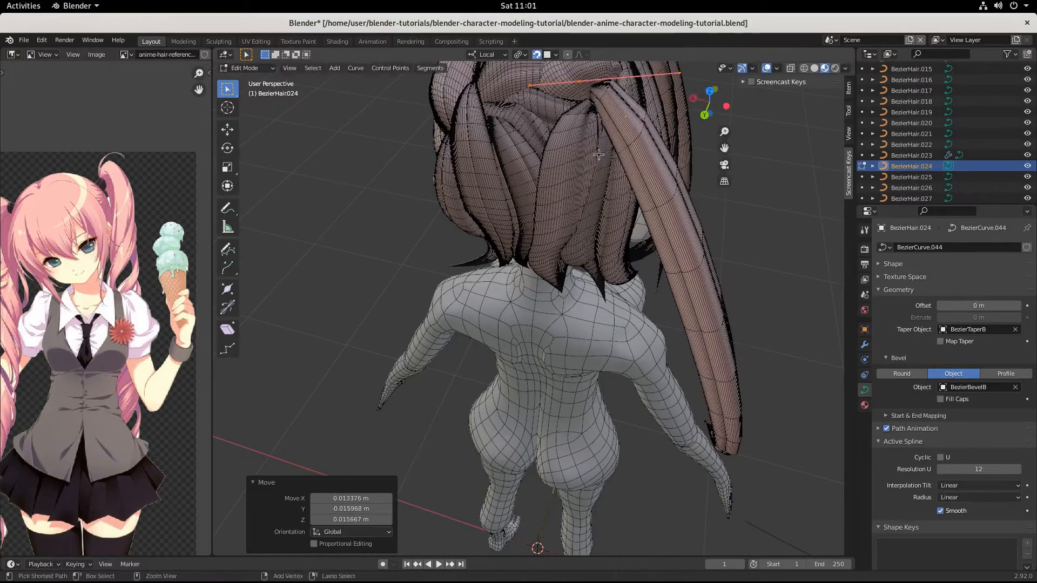
- Move the root control point about -0.036, 0.002 and 0.012 m in X, Y, Z and scale its handles by 1.743
middle_drag(601, 156, 583, 216)
shift+middle_drag(583, 216, 566, 283)
key(g)
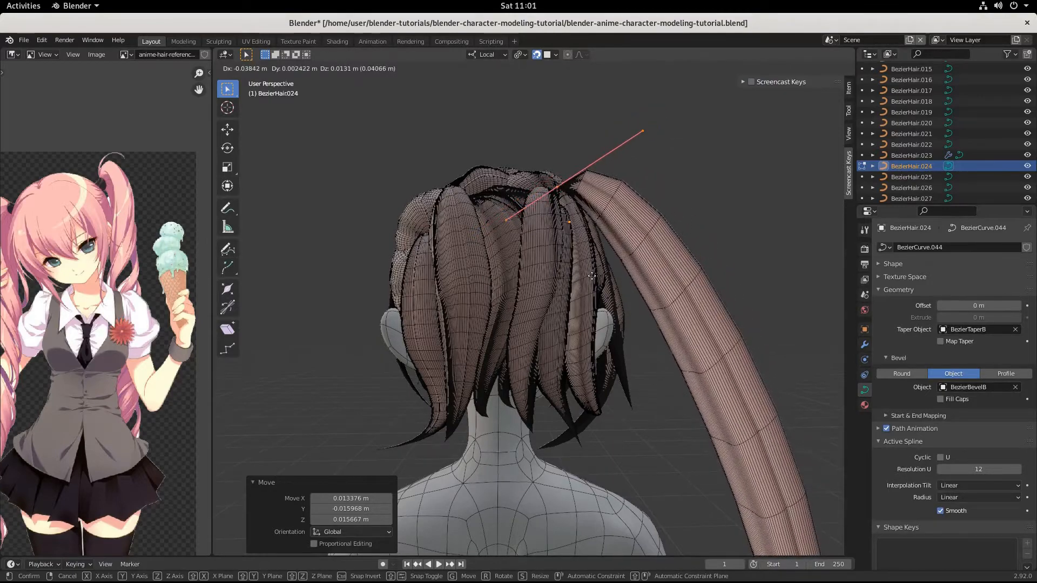
click(619, 263)
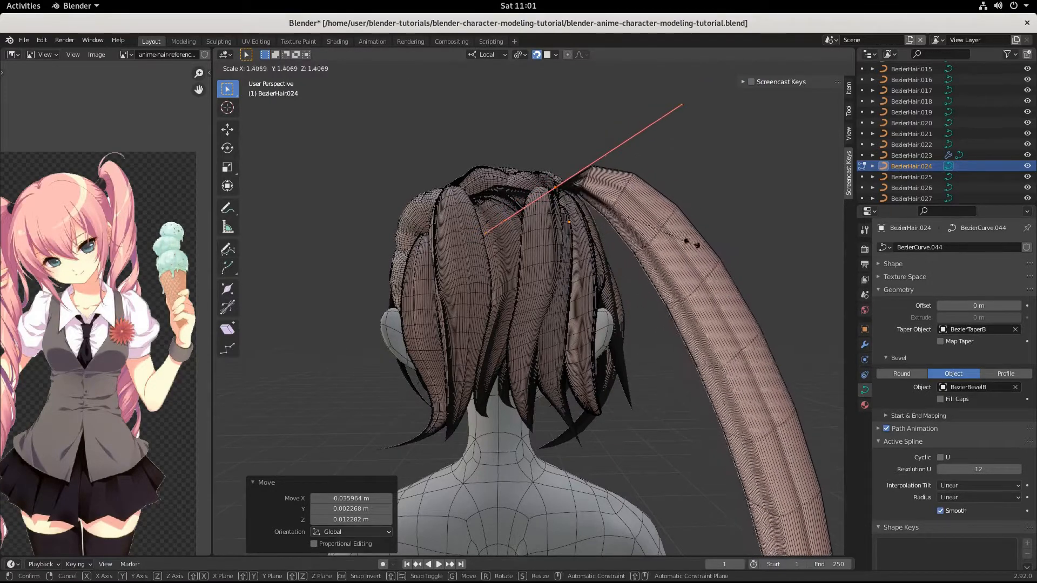
click(733, 226)
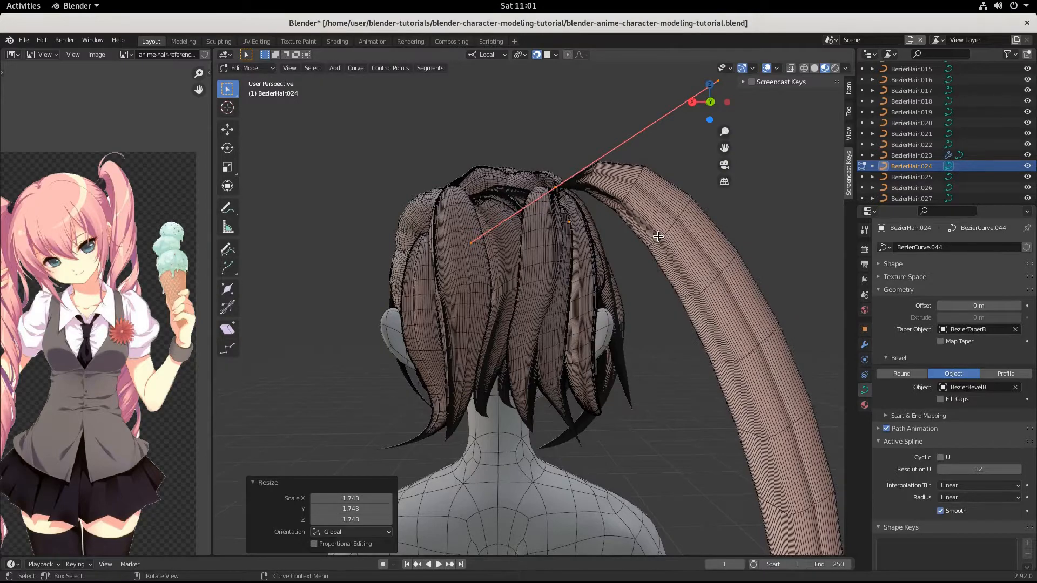
- Rotate the root handles -23.5° in the view and shift the point about 0.029, -0.002, -0.038 m plus -0.006, -0.004, 0.004 m
key(r)
click(658, 196)
key(g)
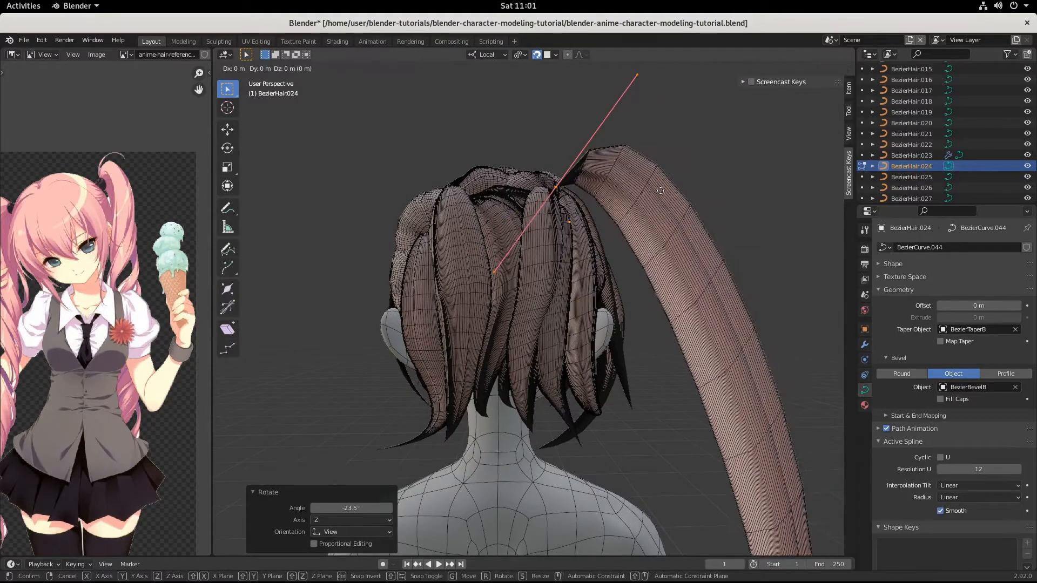
click(641, 215)
middle_drag(641, 215, 544, 332)
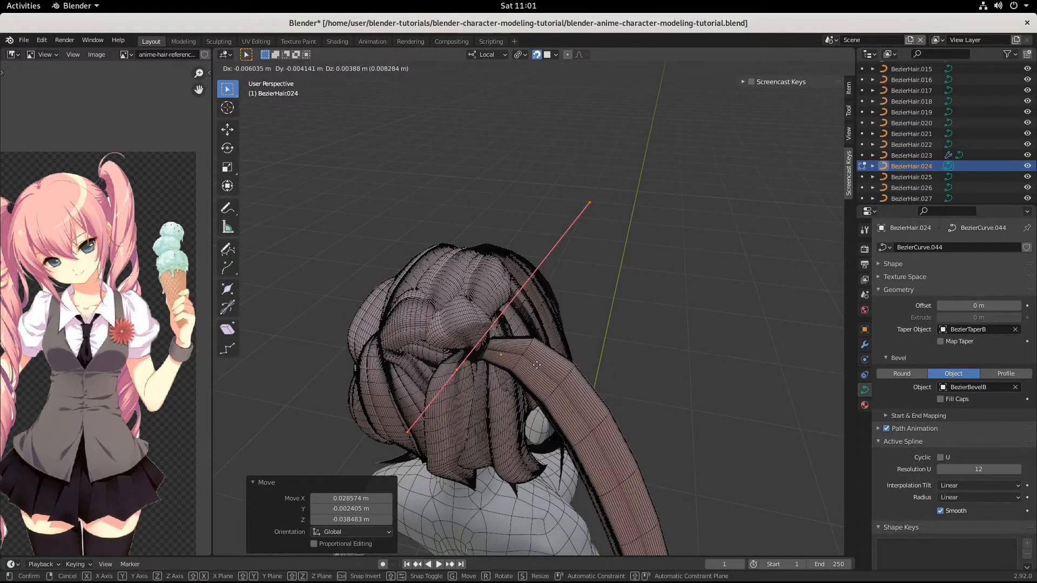
click(537, 365)
- Move the root control point about 0.009, -0.019 and 0.006 m in X, Y, Z and rotate its handles -89.8° in the view
middle_drag(537, 366, 488, 310)
key(g)
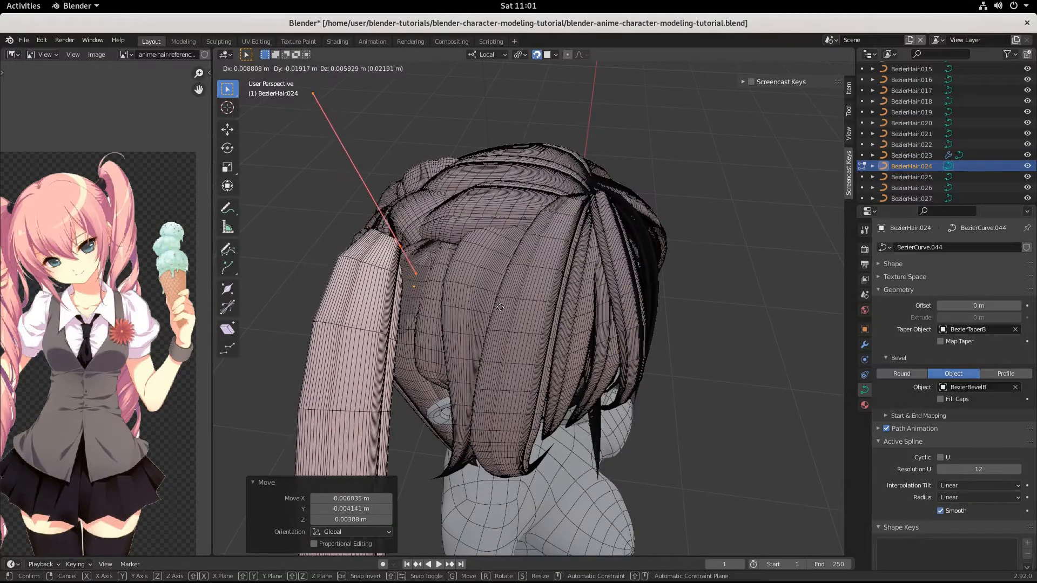
click(500, 307)
key(r)
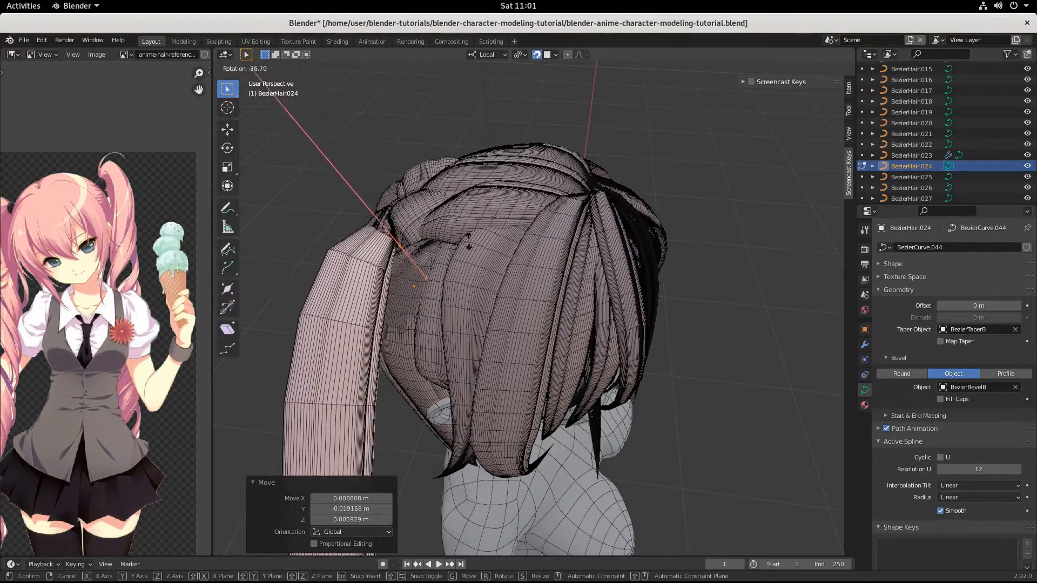
click(427, 247)
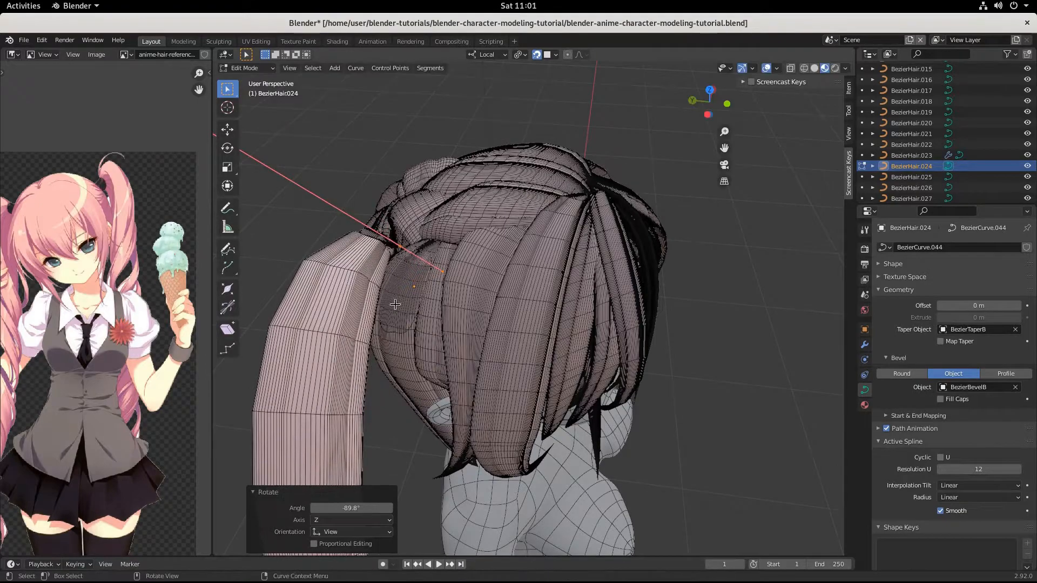
- Nudge the root control point at the ponytail's base and rotate its handles -24.3° about the global Z axis
middle_drag(395, 305, 515, 202)
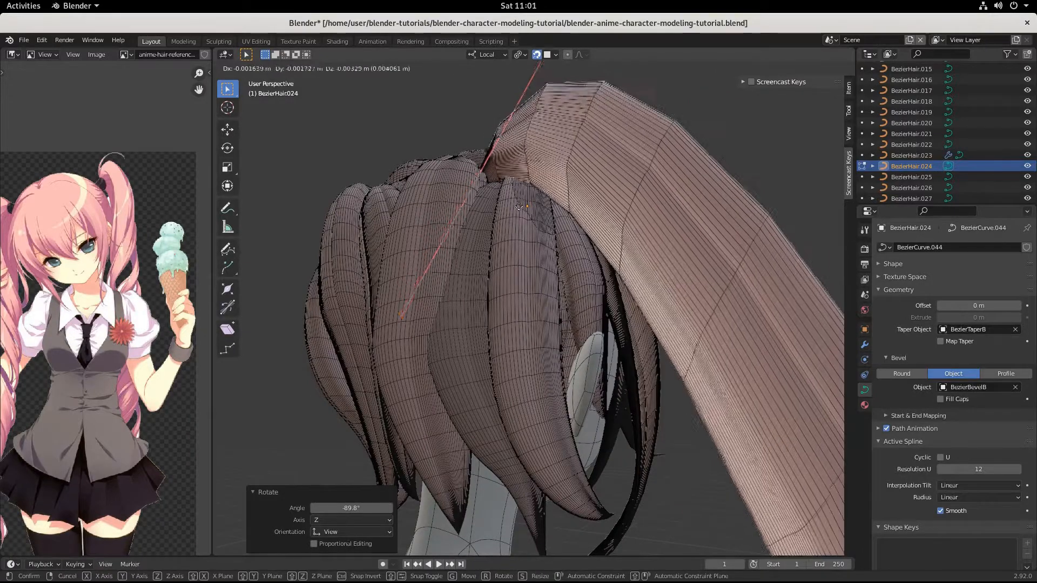
click(510, 206)
middle_drag(510, 206, 498, 403)
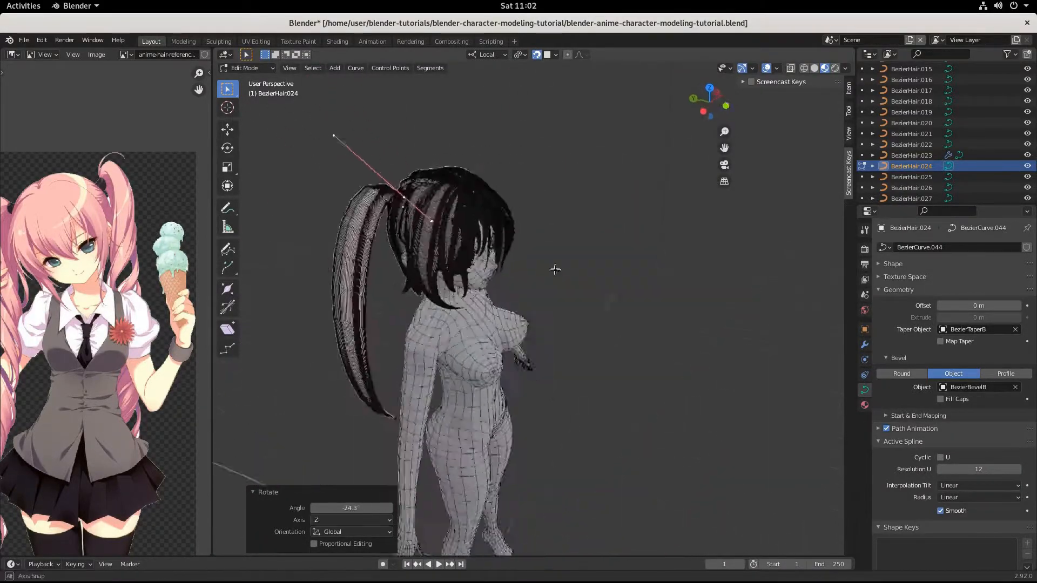
middle_drag(555, 270, 607, 266)
scroll(607, 266, up, 5)
middle_drag(500, 286, 469, 310)
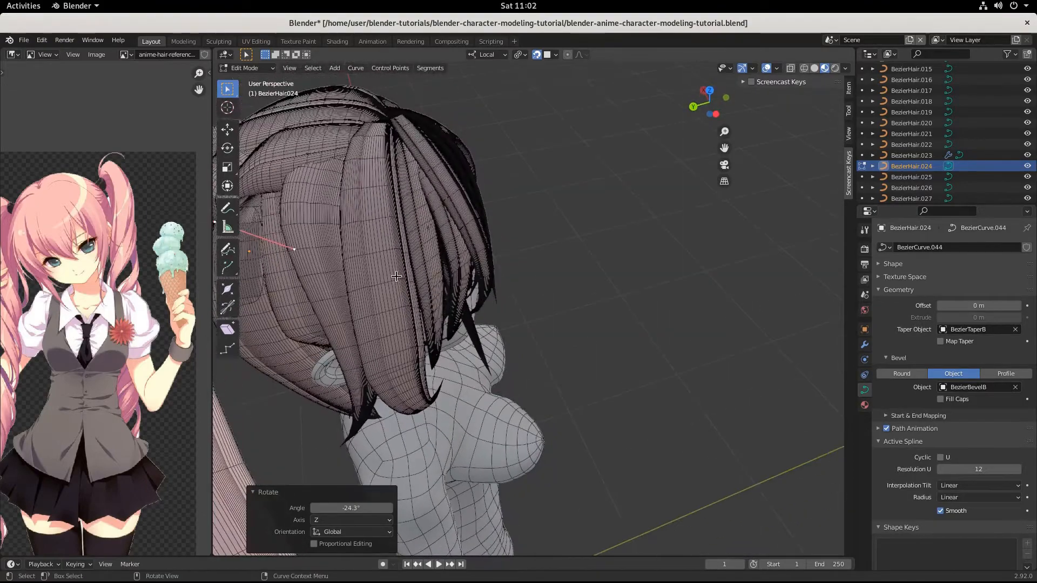
- Move the control point at the ponytail's tip about 0.029, -0.016 and 0.014 m in X, Y, Z
middle_drag(396, 276, 630, 264)
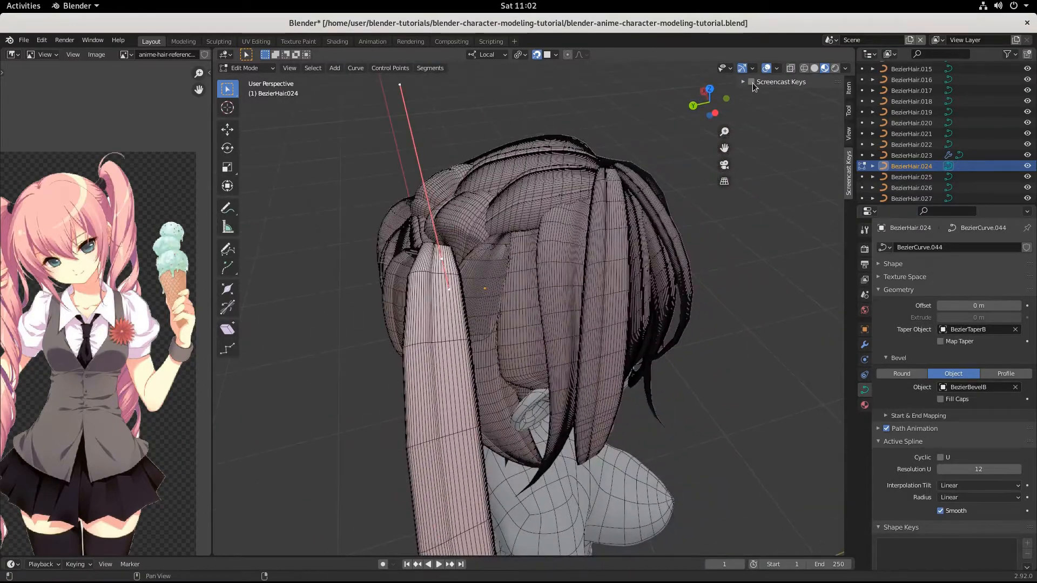
middle_drag(800, 316, 710, 349)
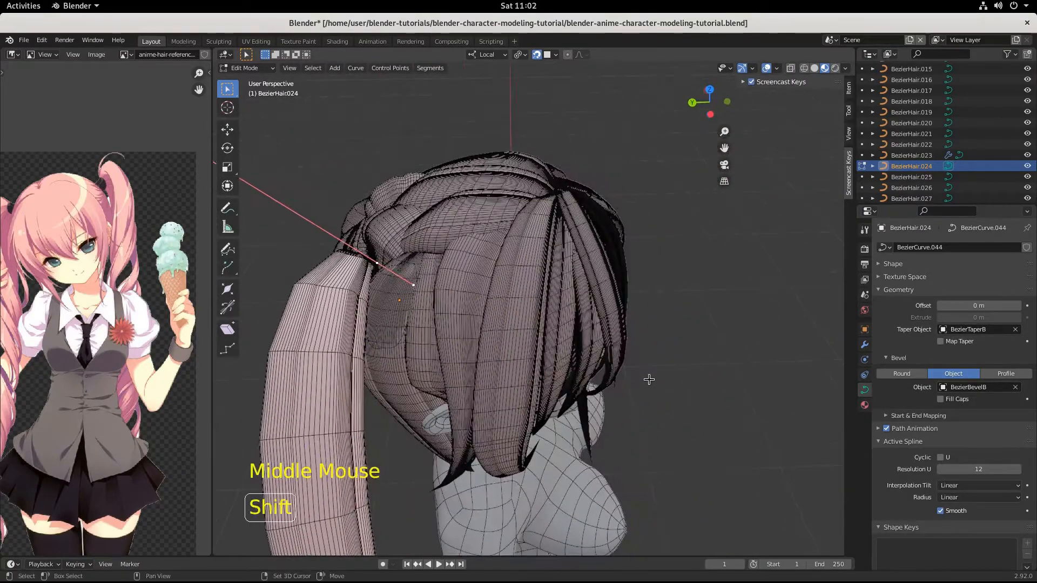
shift+middle_drag(649, 372, 548, 376)
scroll(534, 274, down, 3)
middle_drag(534, 274, 530, 265)
click(387, 420)
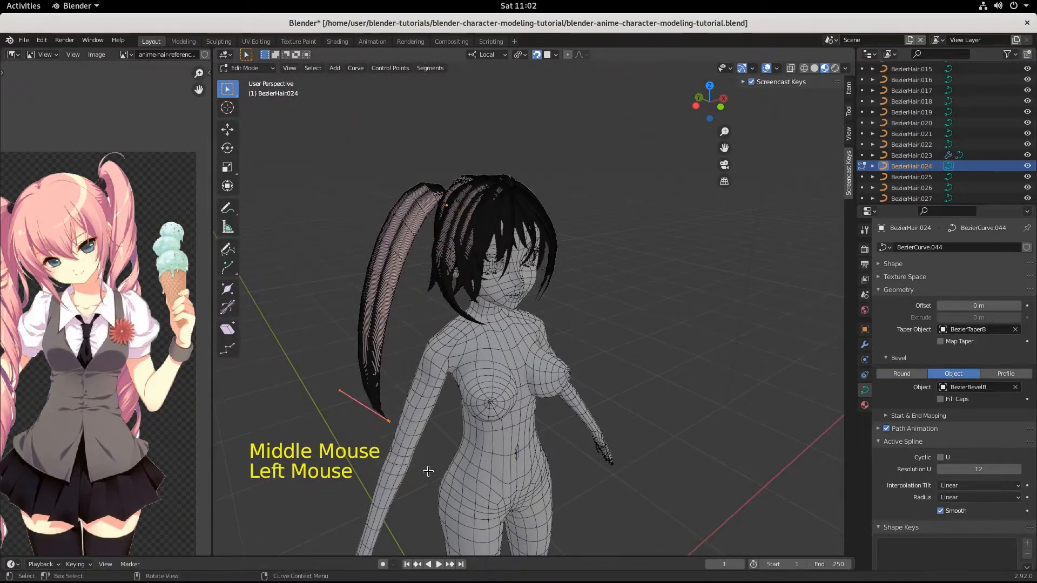
key(g)
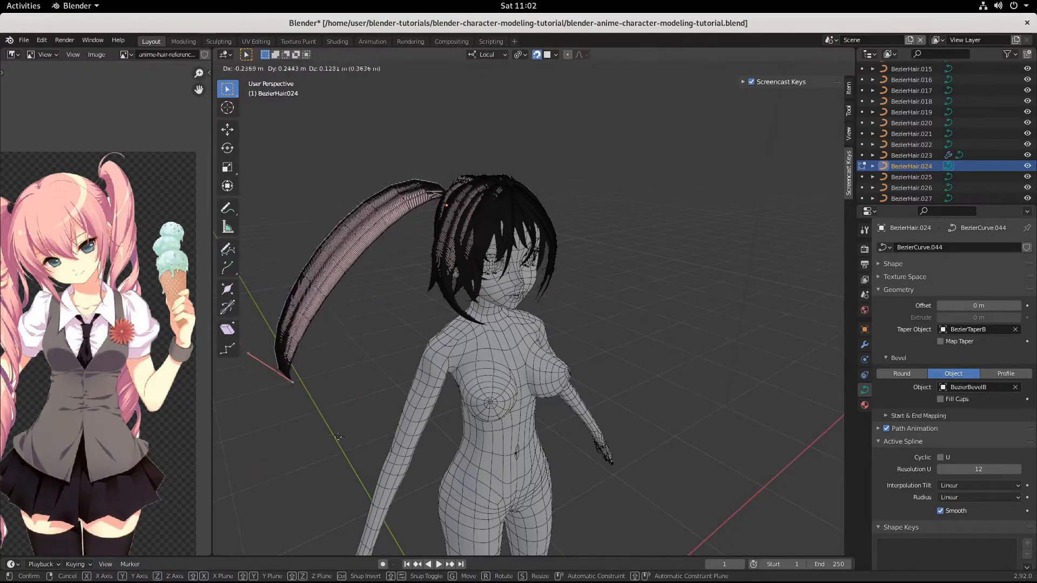
click(416, 443)
middle_drag(416, 443, 448, 446)
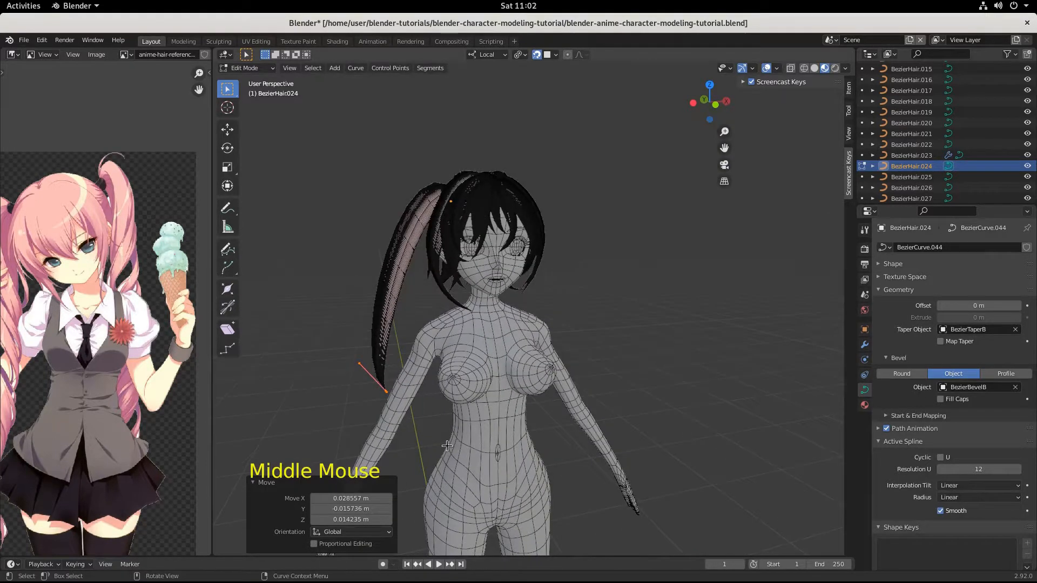
- Move the tip control point about -0.052, 0.015 and -0.016 m in X, Y, Z and scale its handles by 2.957
key(g)
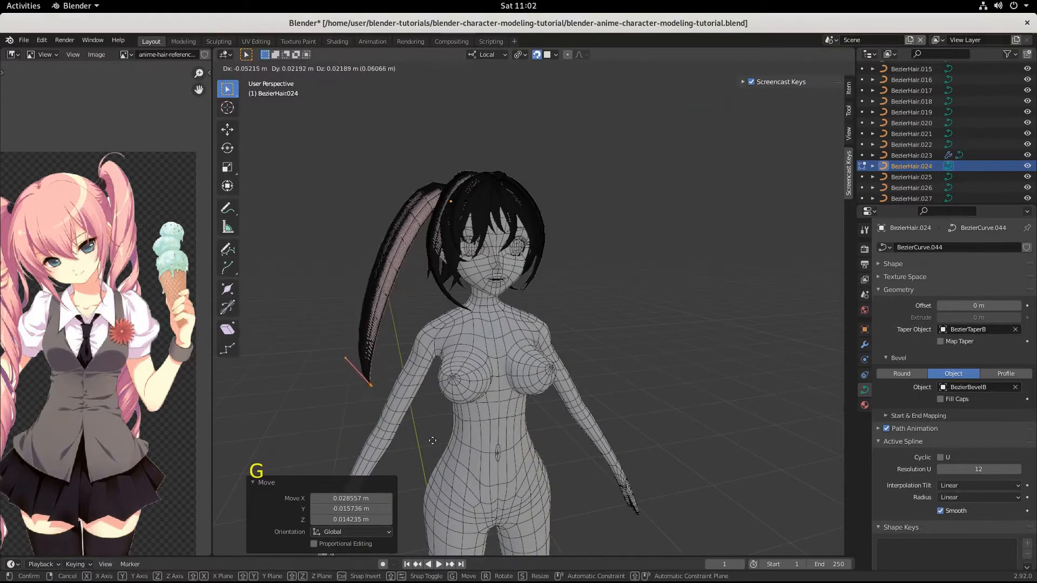
click(432, 450)
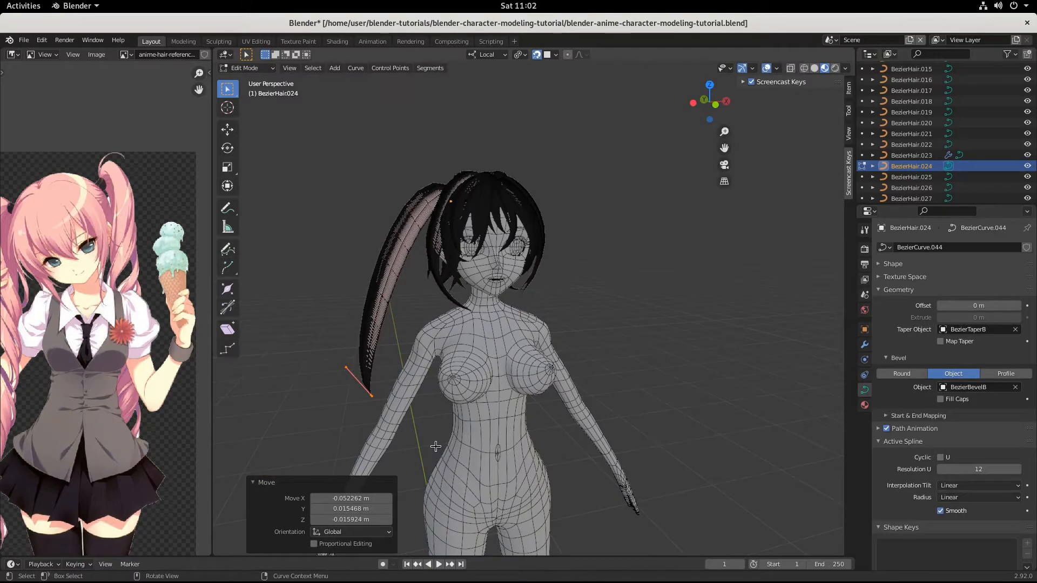
key(s)
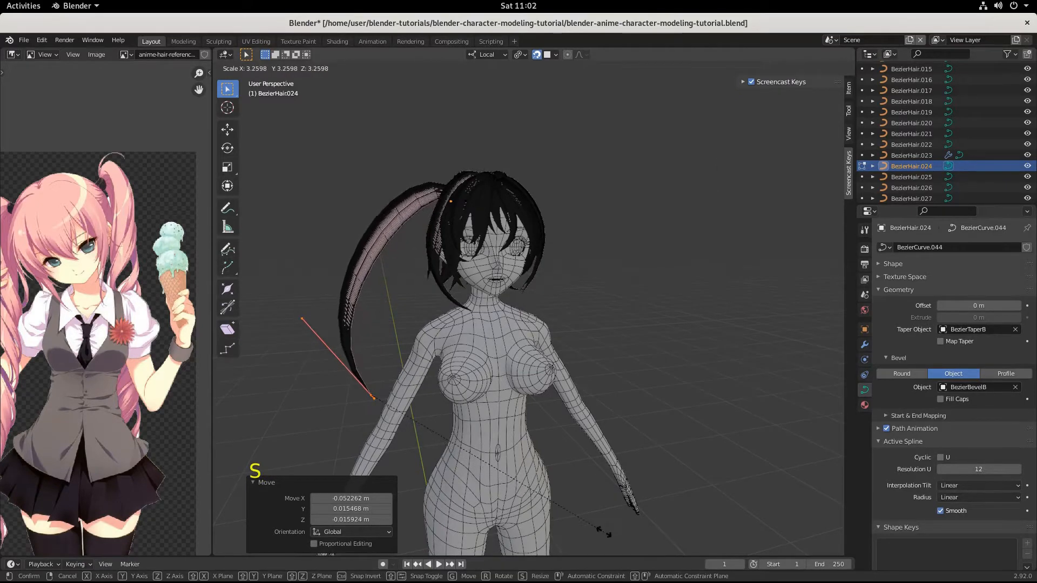
click(583, 518)
- Move the tip control point about 0.097, -0.047 and -0.080 m in X, Y, Z and rotate its handles 36.7° in the side view
key(g)
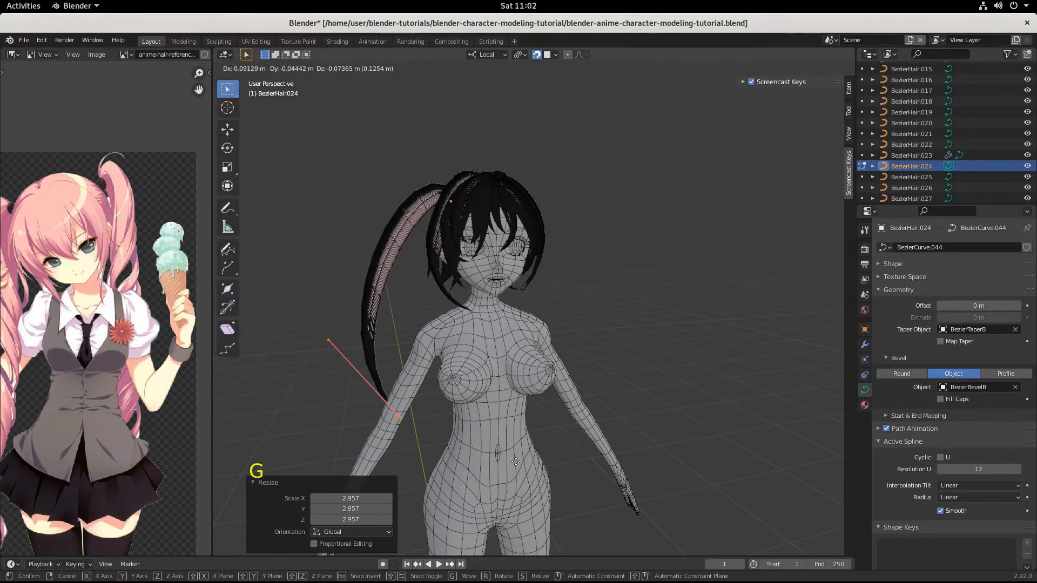
click(518, 463)
middle_drag(518, 464, 587, 455)
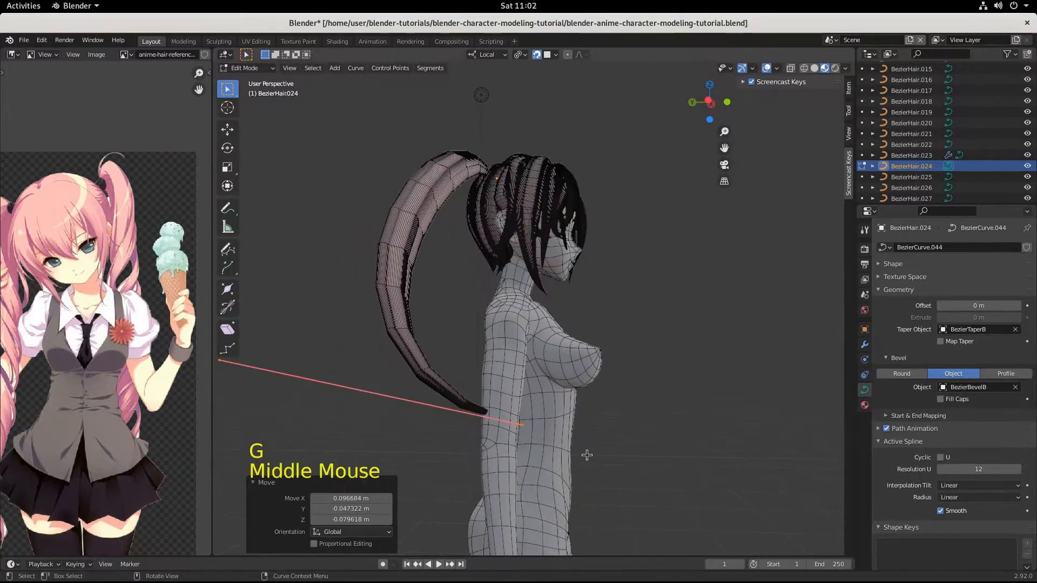
key(r)
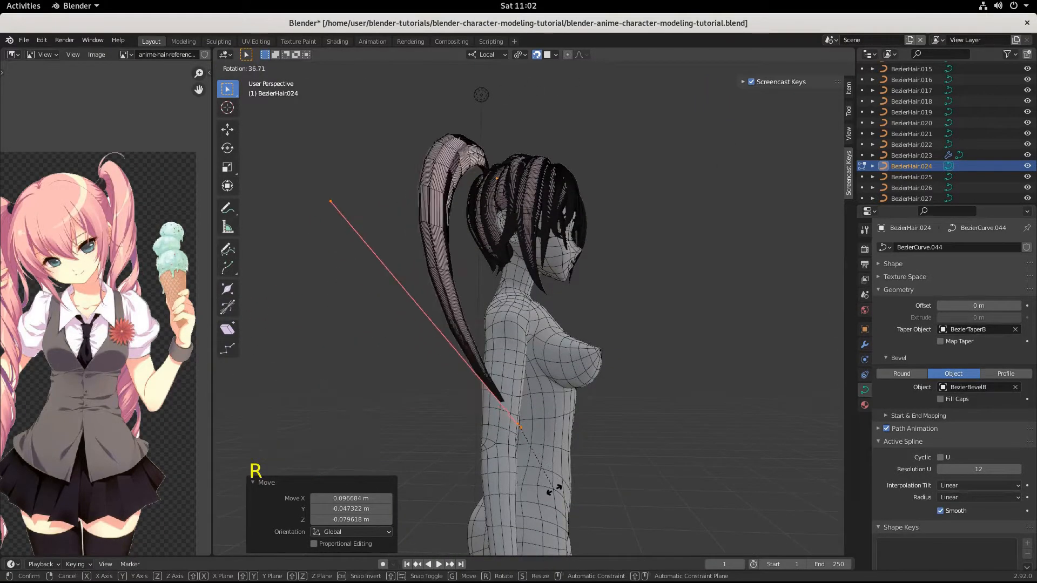
click(555, 489)
- Shift the tip control point about -0.010, 0.146, -0.014 m and a further 0.080, -0.009, 0.003 m in X, Y, Z
key(g)
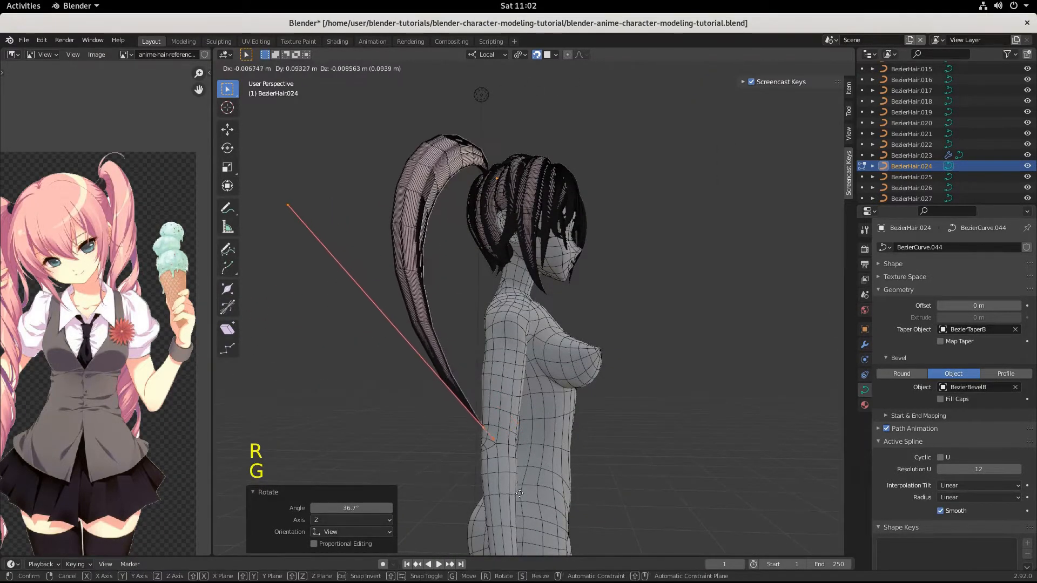
click(508, 497)
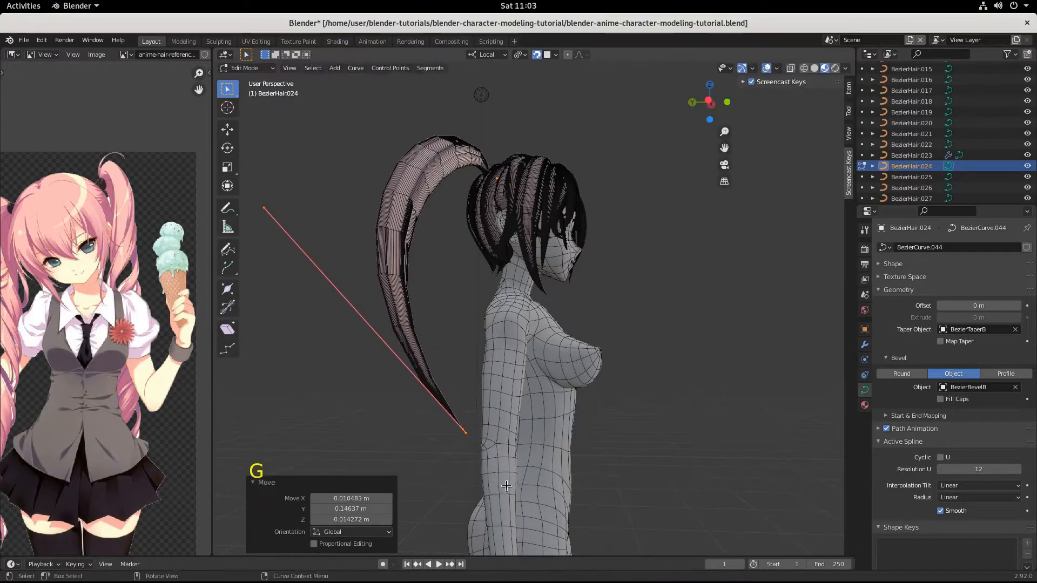
mouse_move(508, 497)
middle_down()
mouse_move(503, 508)
mouse_move(513, 485)
middle_up()
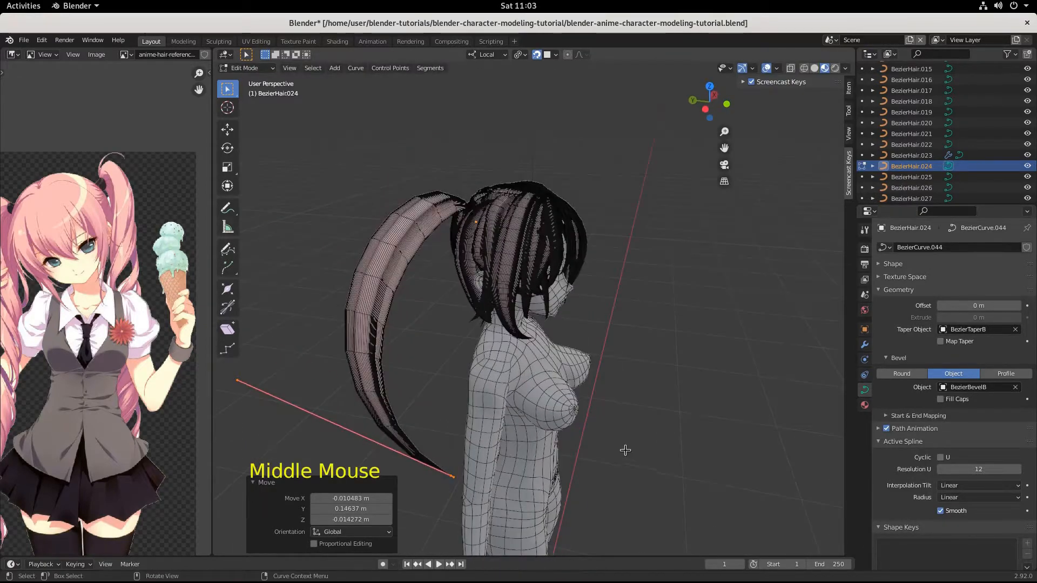
scroll(625, 450, down, 3)
middle_drag(625, 450, 621, 383)
scroll(519, 424, up, 3)
scroll(601, 413, up, 13)
scroll(657, 379, down, 2)
key(g)
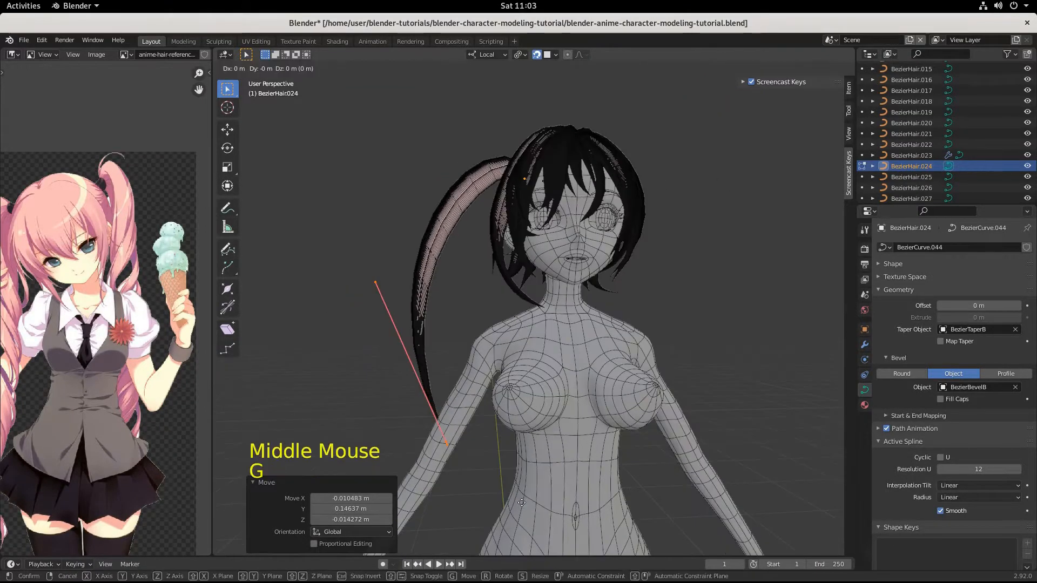
click(547, 501)
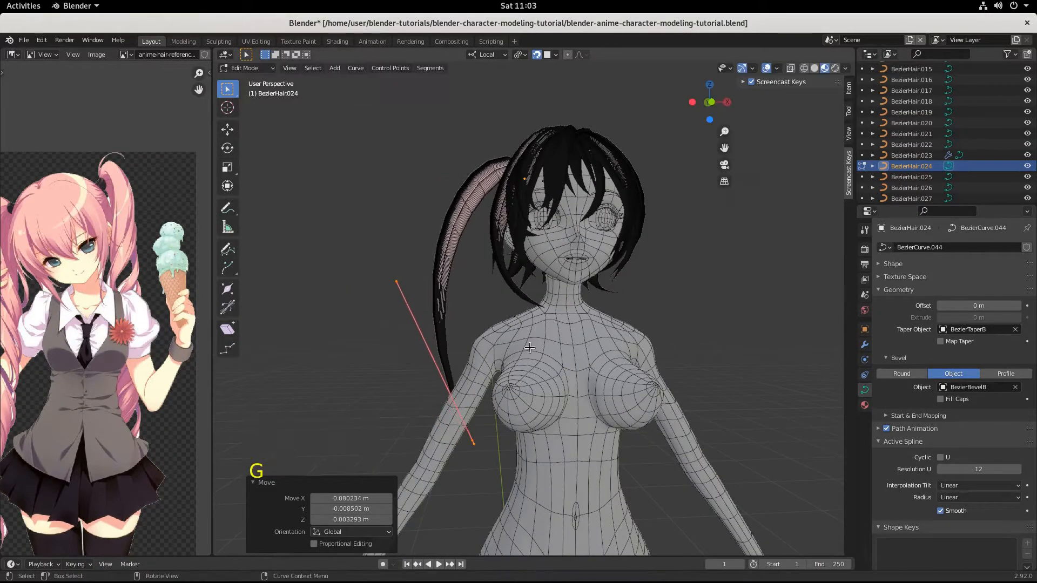
- Subdivide the segment between the ponytail's root and tip control points with one cut
shift+click(619, 211)
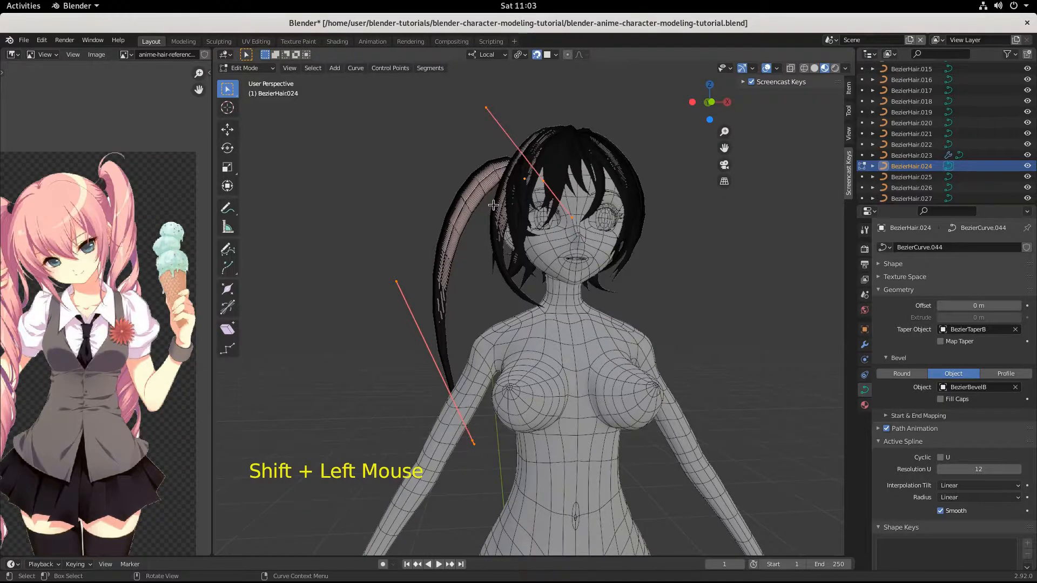
right_click(447, 252)
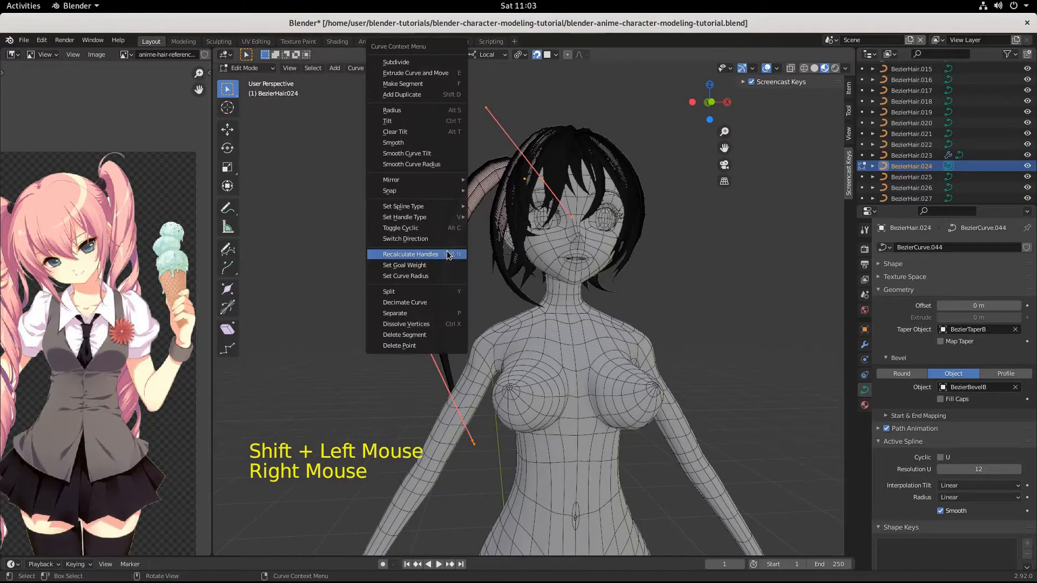
click(429, 60)
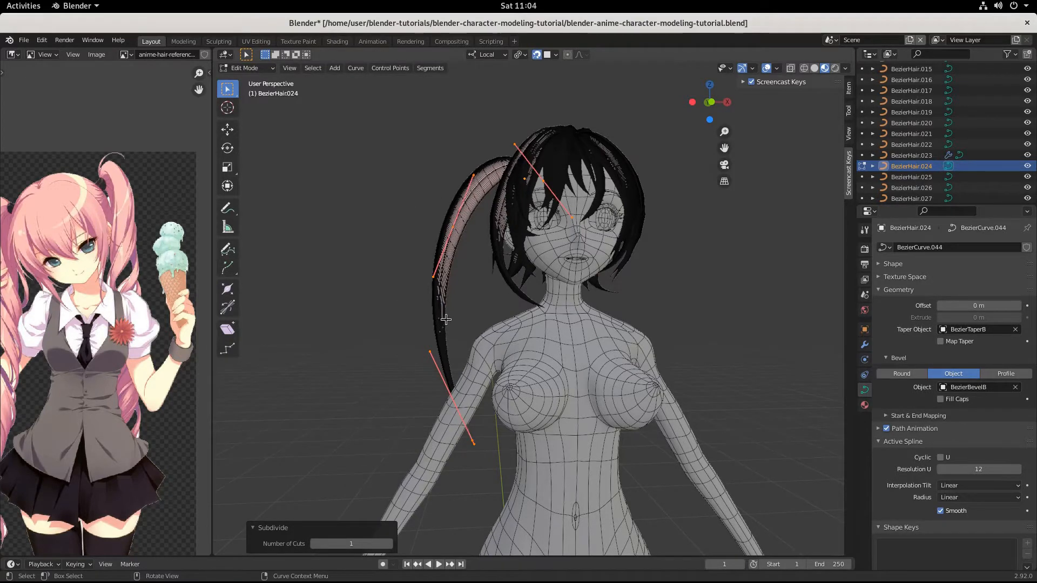
key(ctrl+z)
key(ctrl+z)
- Rotate the handles of the ponytail's middle control point -29.9° in the view
middle_drag(447, 321, 445, 215)
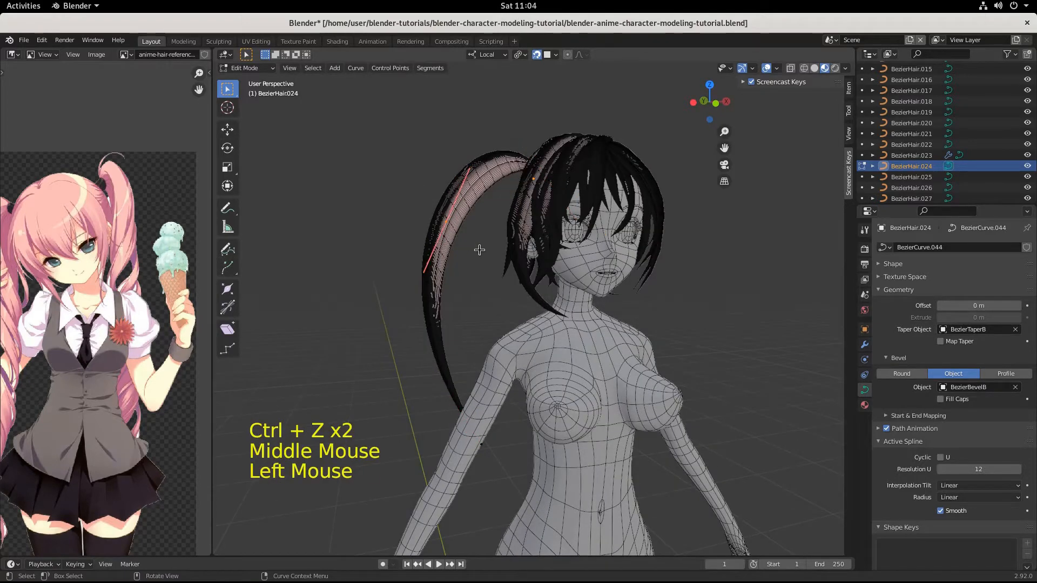
key(r)
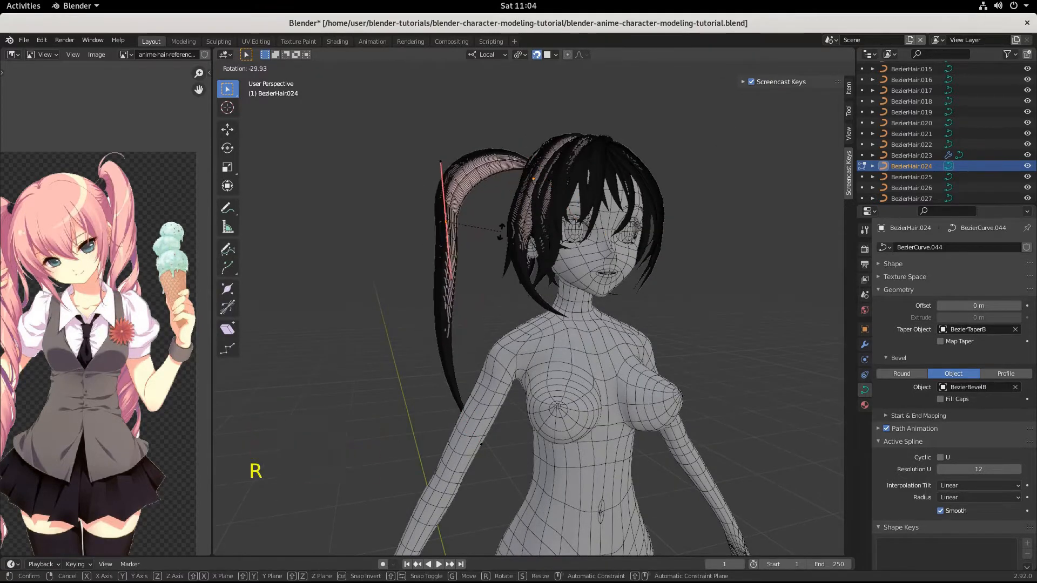
click(500, 231)
key(r)
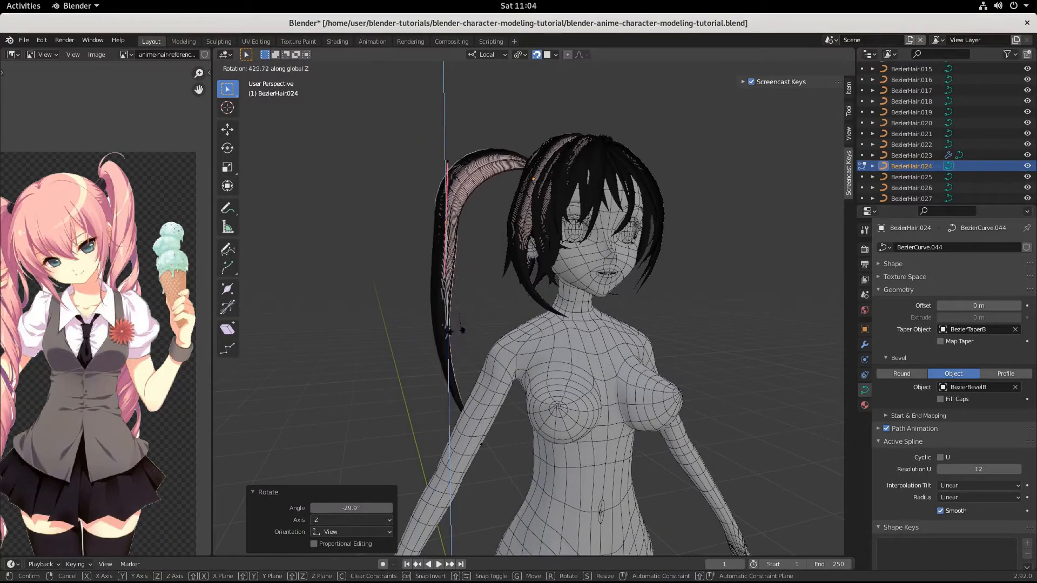
key(Escape)
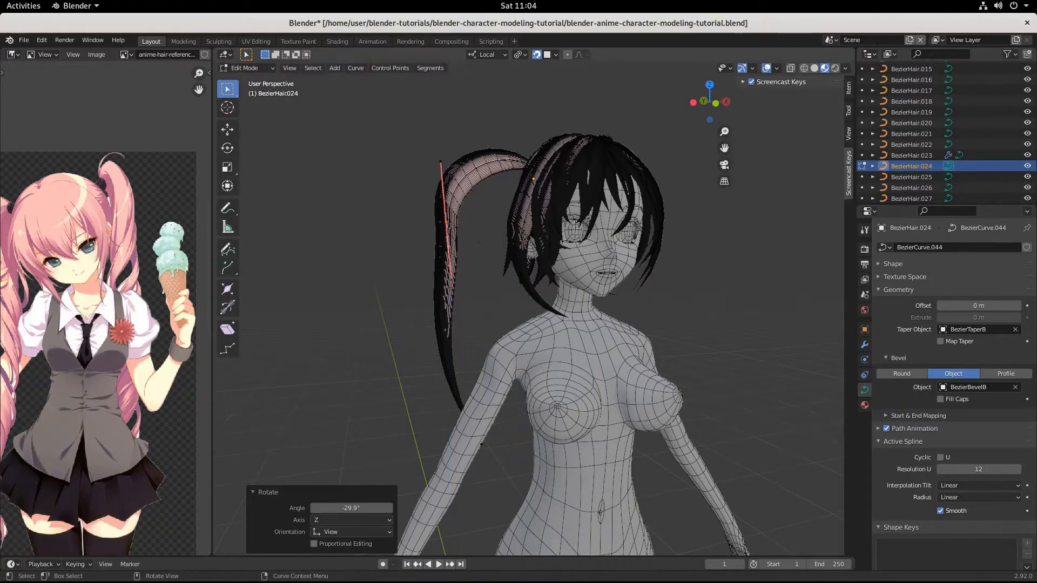
- Rotate the middle control point's handles -9.68° about the global X axis and -14.6° in the side view
key(r)
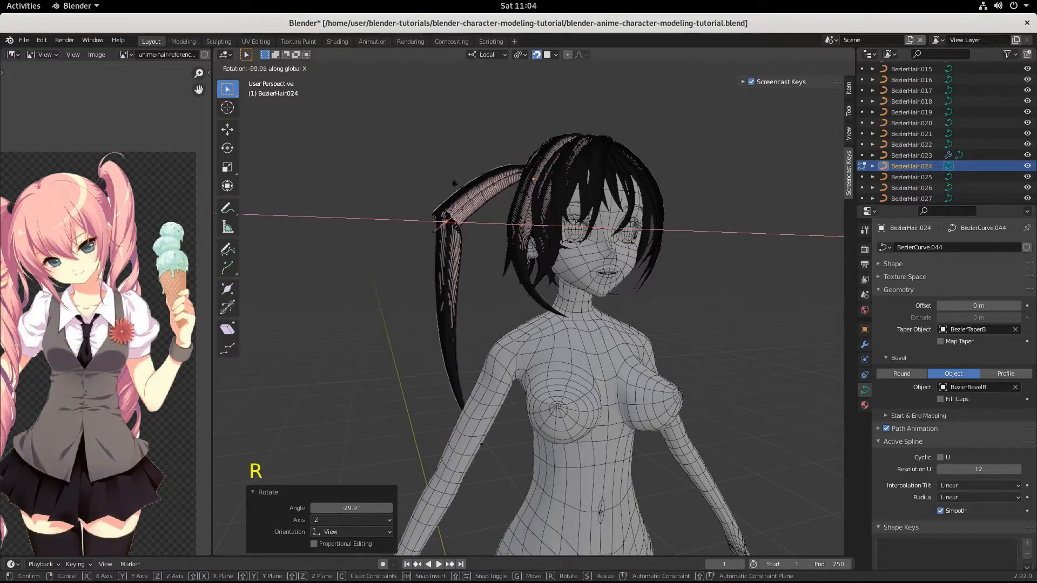
click(498, 241)
middle_drag(498, 242, 597, 251)
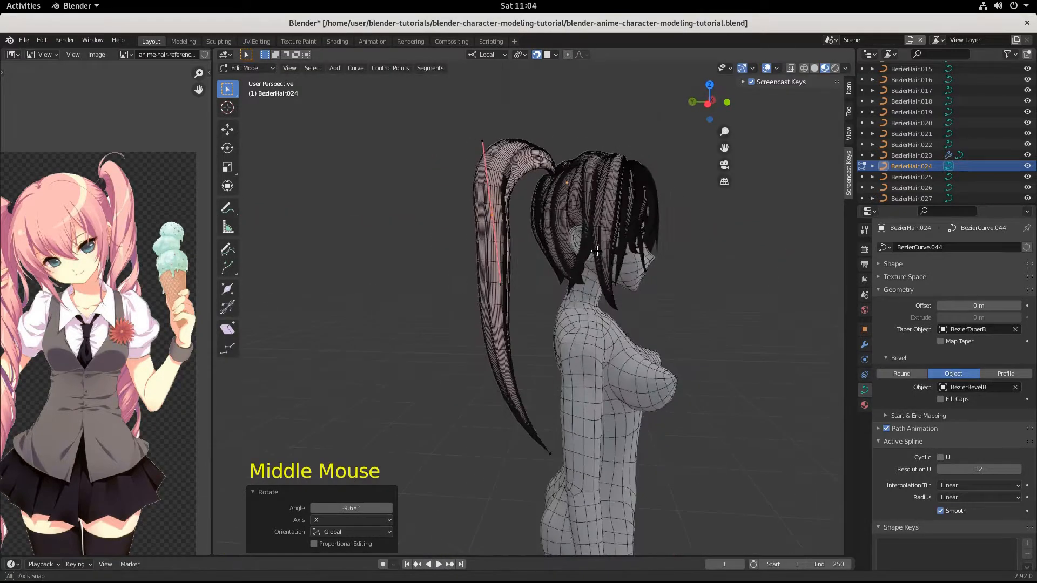
key(r)
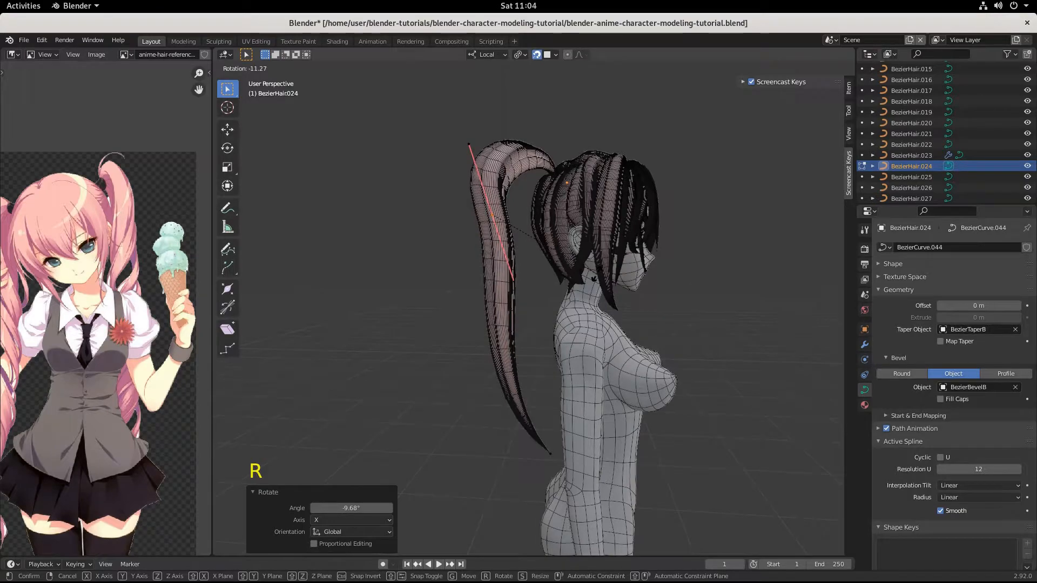
click(535, 237)
middle_drag(535, 236, 550, 304)
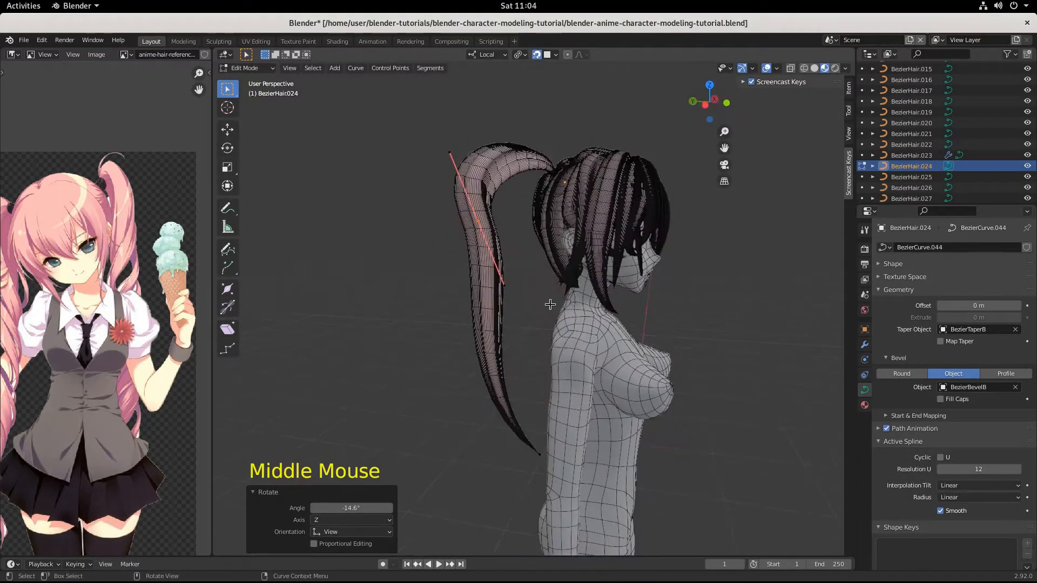
- Scale the middle control point's handles by 1.281 and move the point slightly downward
key(s)
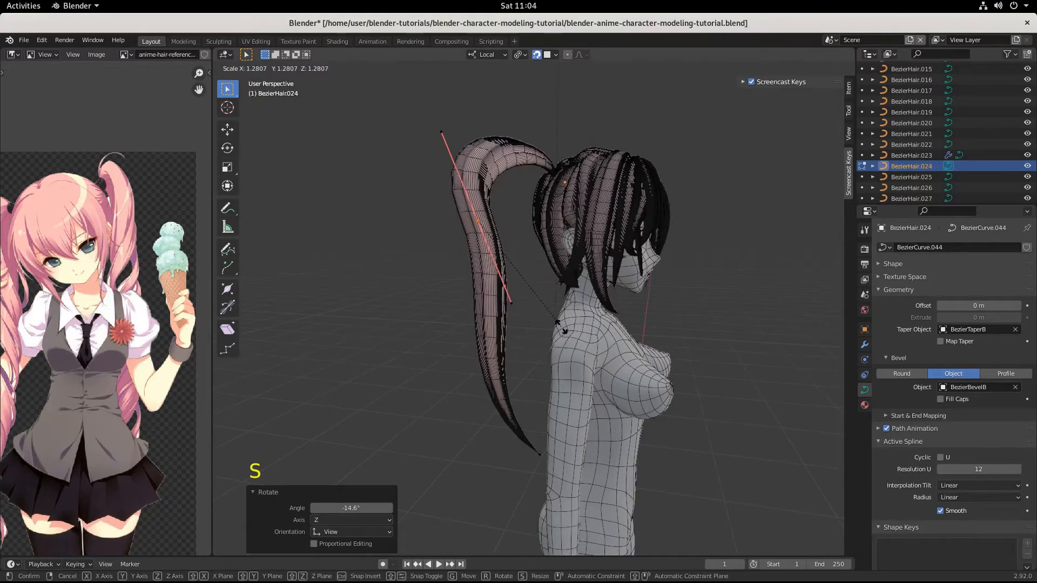
click(561, 326)
key(g)
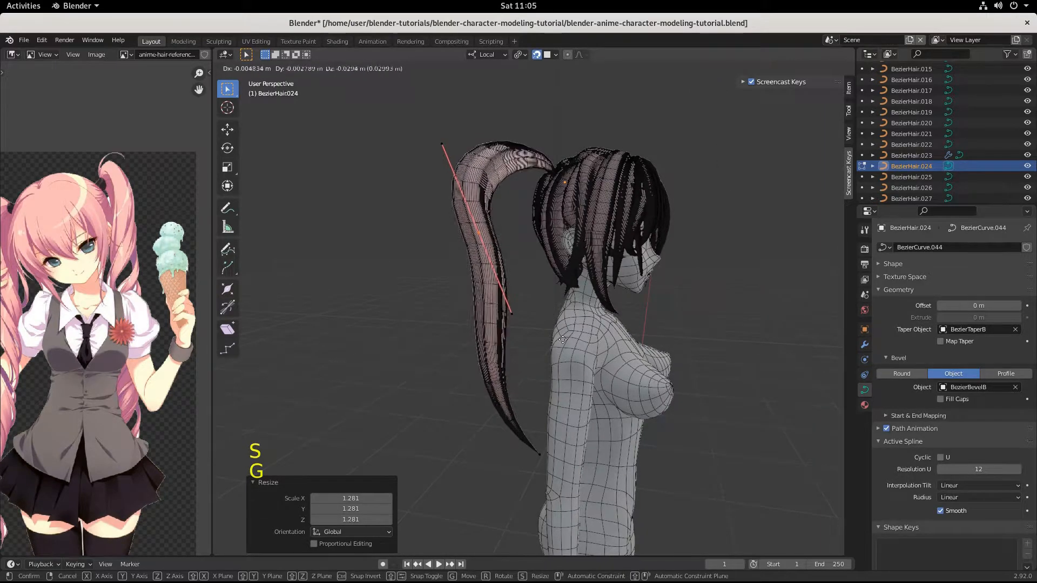
click(560, 339)
- Rotate the tip control point's handles 74.3° in the view and move it about -0.037, 0.140 and 0.003 m in X, Y, Z
click(540, 455)
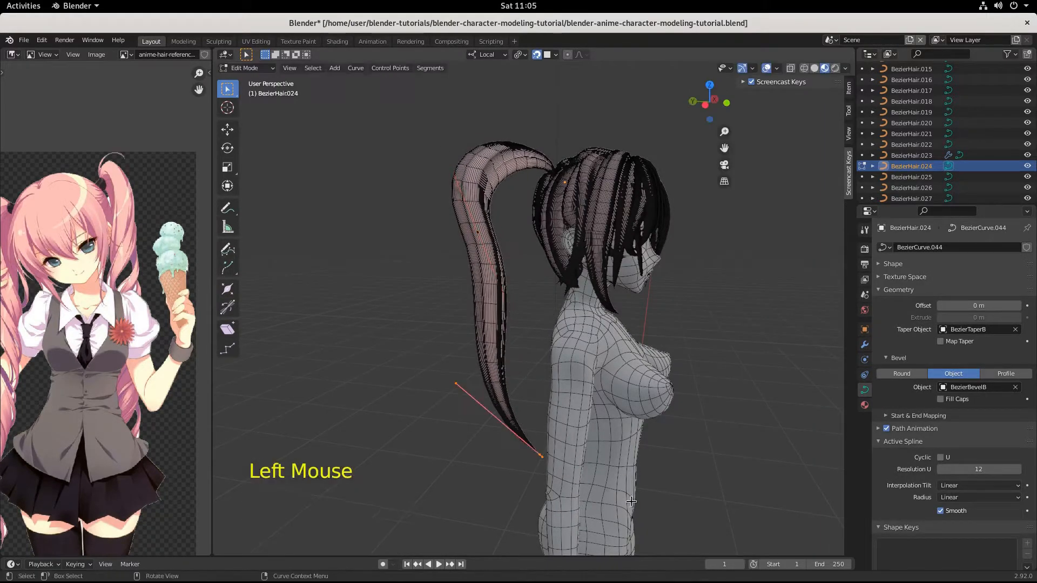
key(r)
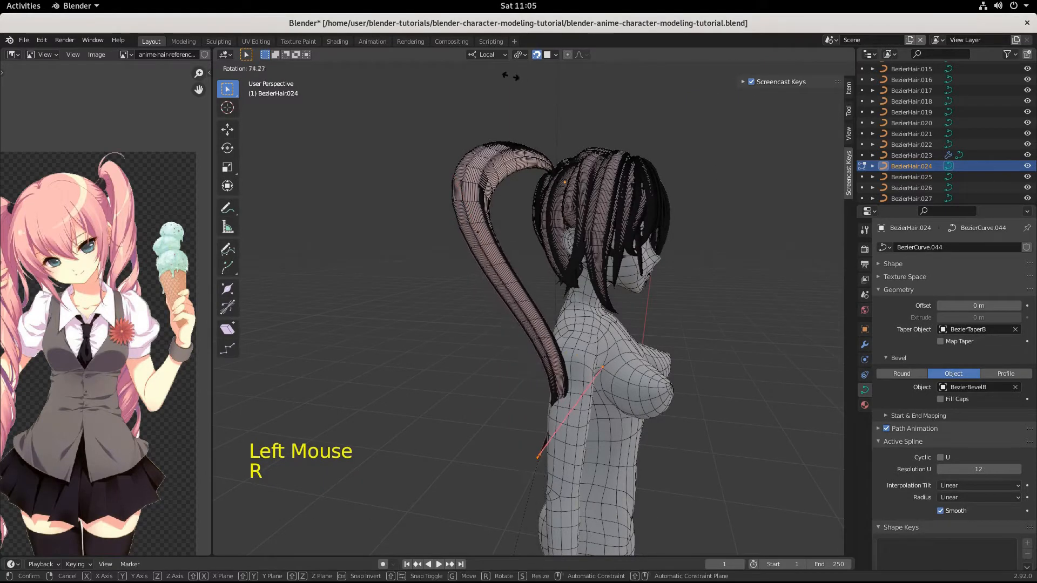
click(578, 84)
key(g)
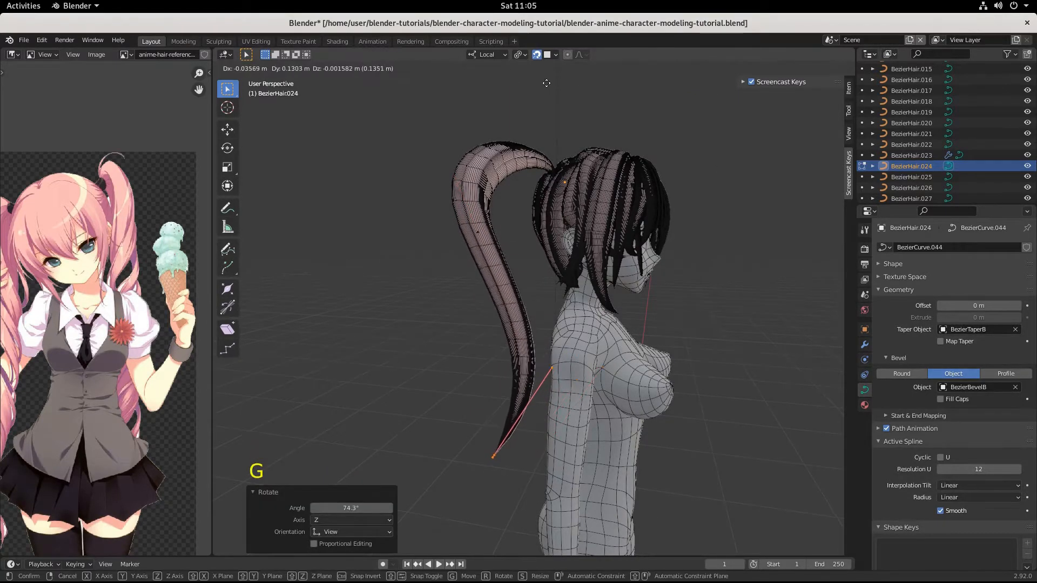
middle_drag(543, 81, 456, 327)
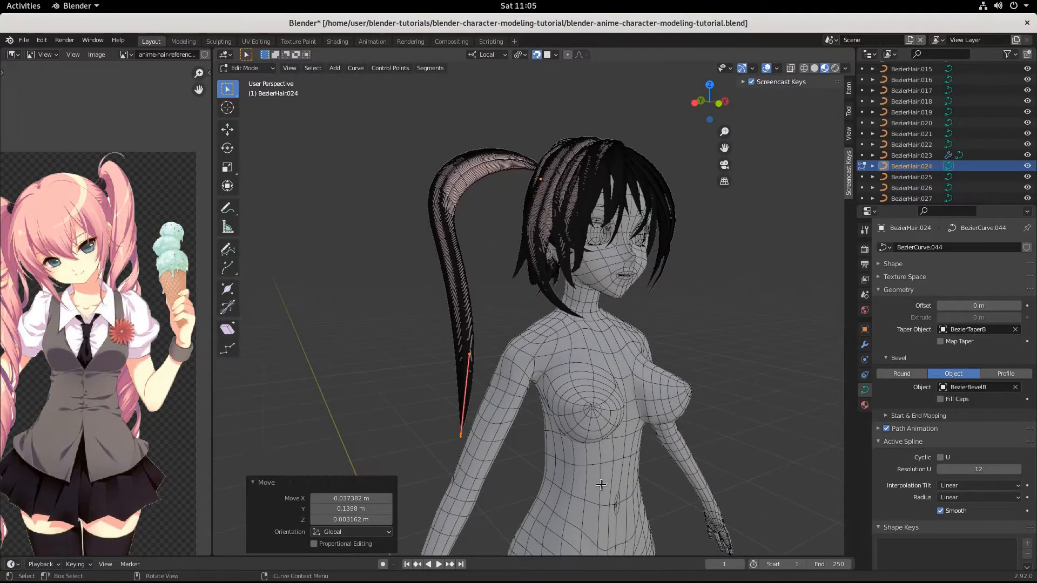
- Rotate the tip handles 14.4° in the view, shift the tip outward from the arm, and return to Object Mode
key(r)
click(565, 506)
key(g)
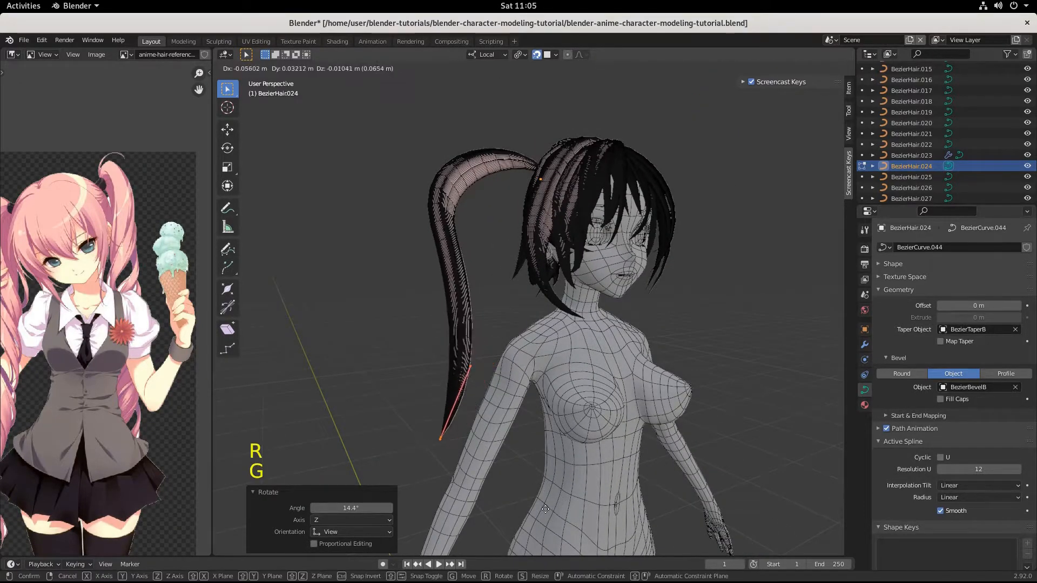
click(535, 498)
scroll(500, 238, up, 3)
middle_drag(500, 238, 484, 263)
key(Tab)
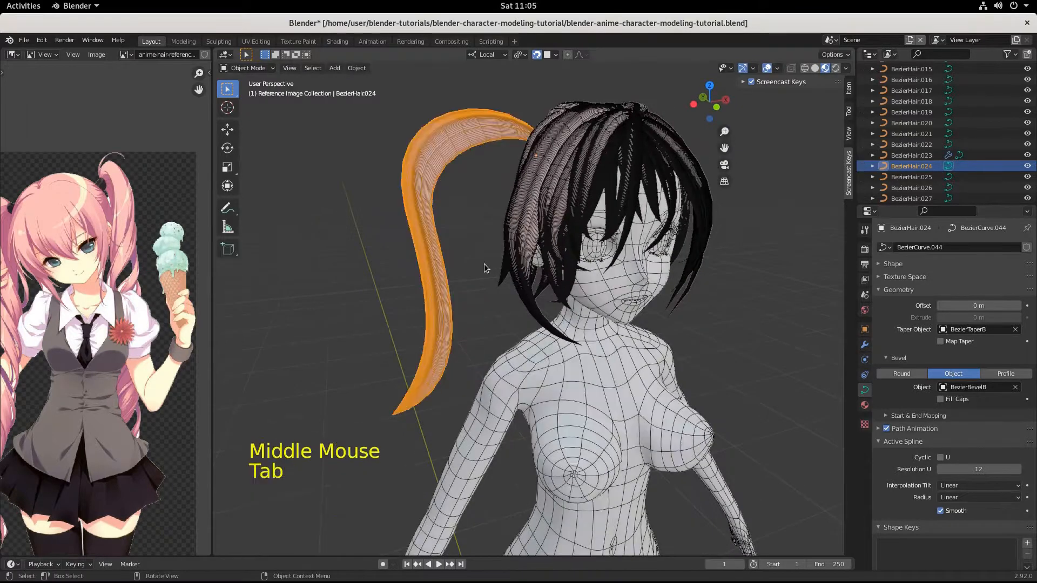
- Scale the ponytail strand by 1.664 along global X and move its root point about -0.048, -0.015 and -0.011 m in X, Y, Z
key(s)
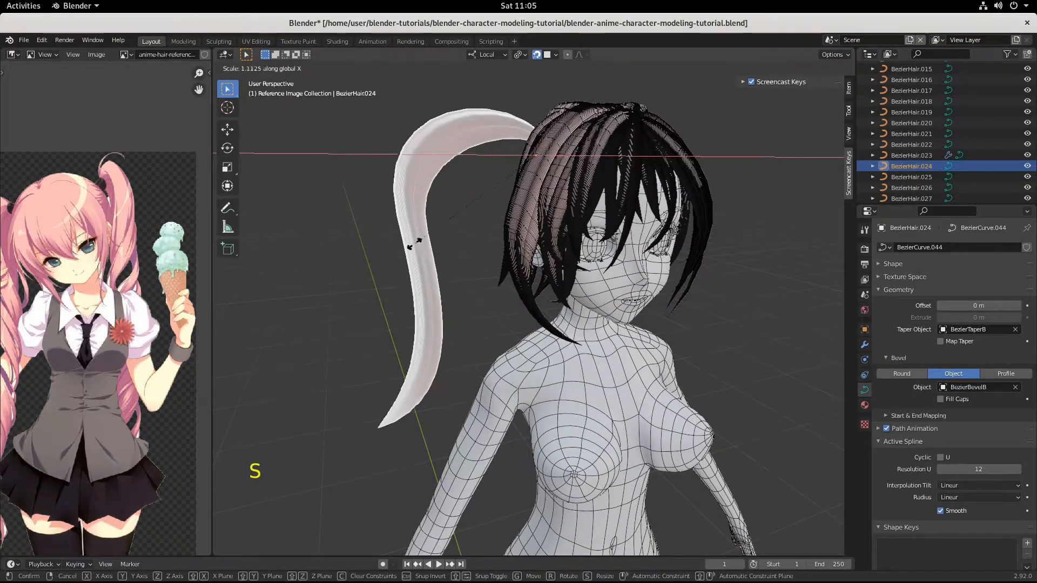
click(339, 258)
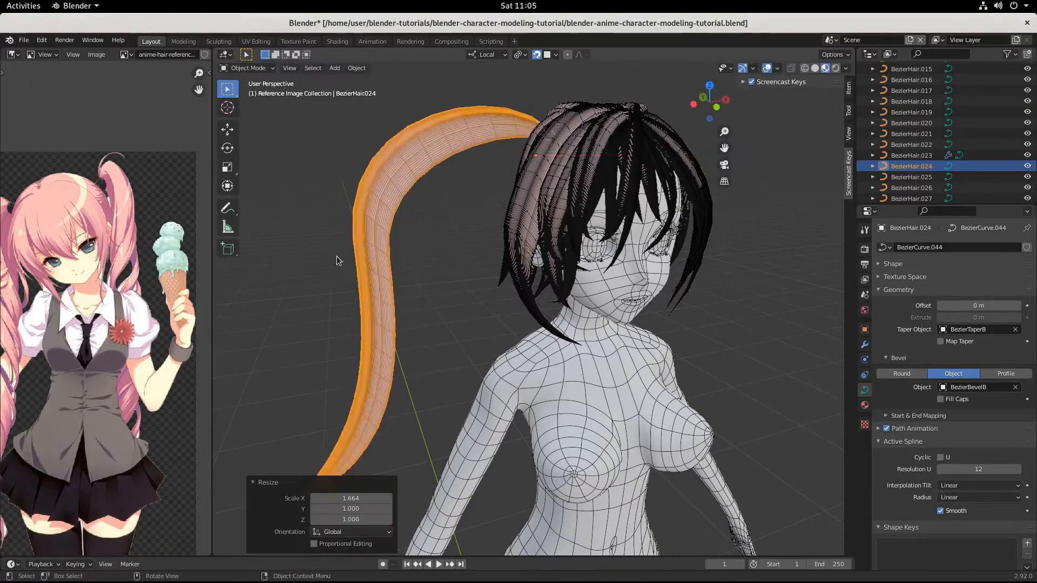
middle_drag(340, 258, 611, 342)
scroll(729, 335, up, 2)
shift+middle_drag(609, 283, 567, 315)
key(Tab)
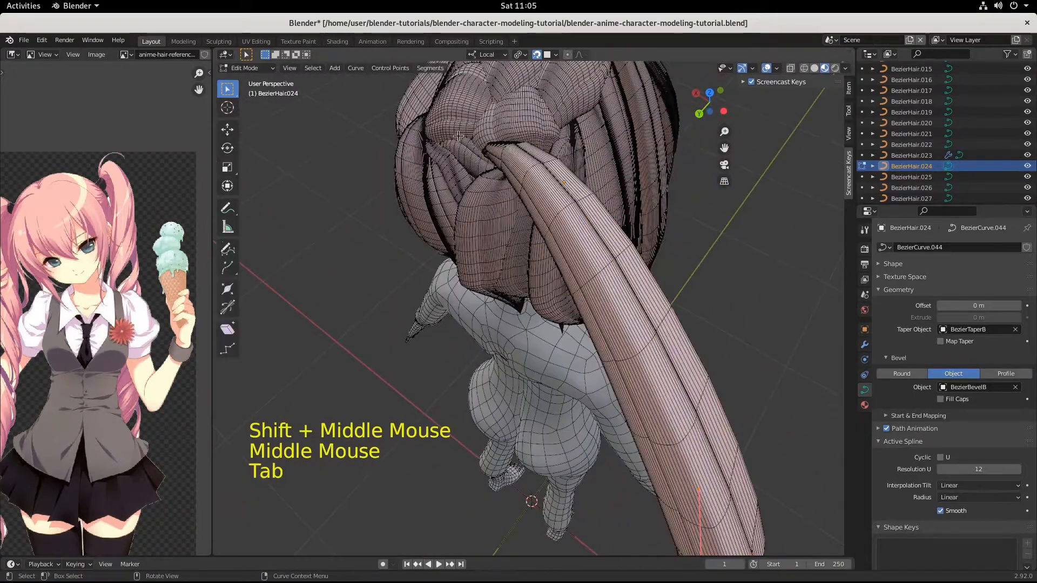
click(535, 187)
key(g)
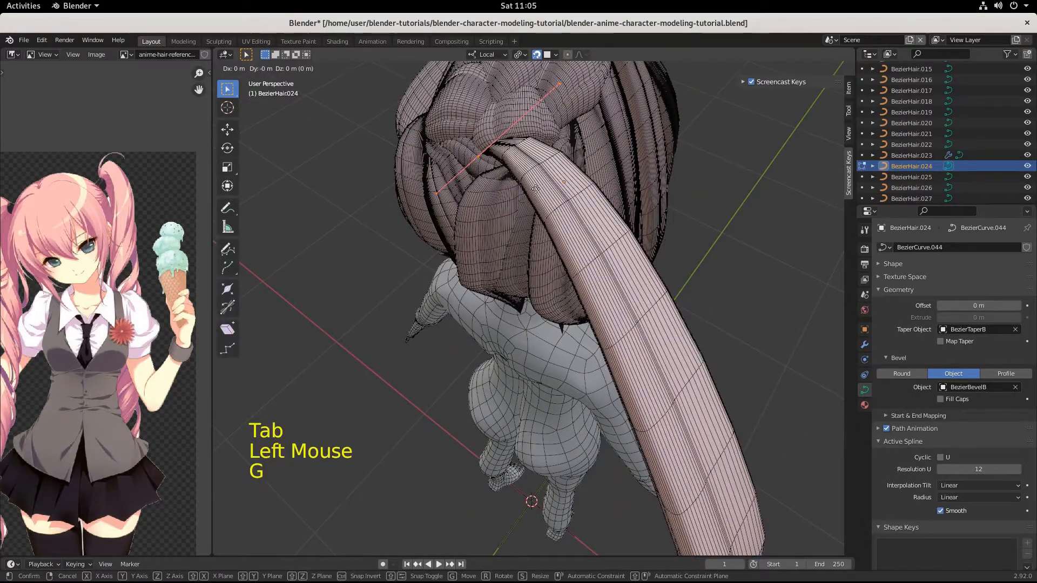
key(ctrl)
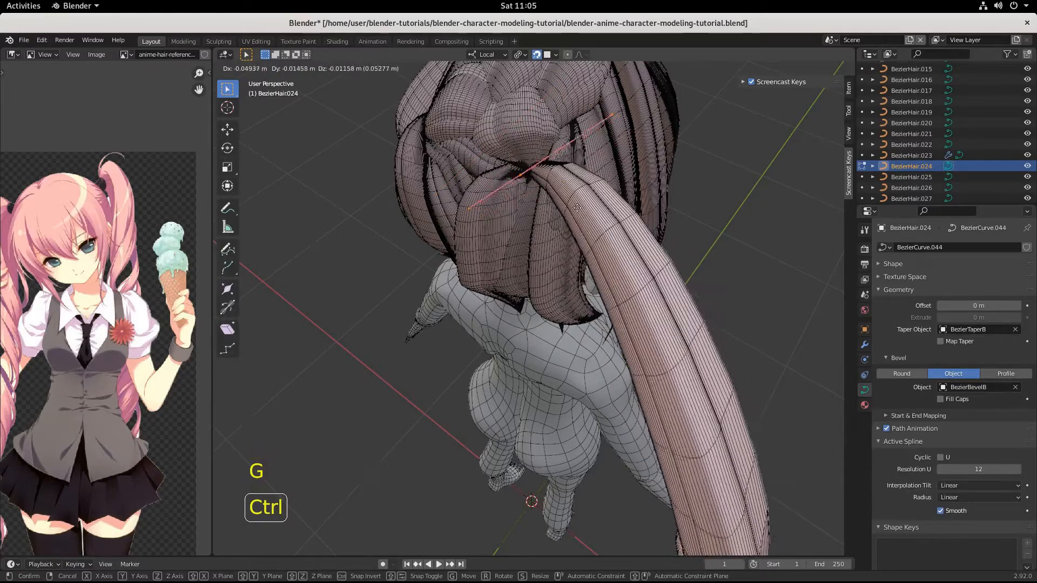
click(578, 208)
- Move the strand's middle control point about 0.025, -0.033 and 0.048 m in X, Y, Z and rotate its handles slightly in the view
middle_drag(578, 208, 465, 230)
scroll(519, 238, down, 4)
scroll(518, 238, up, 1)
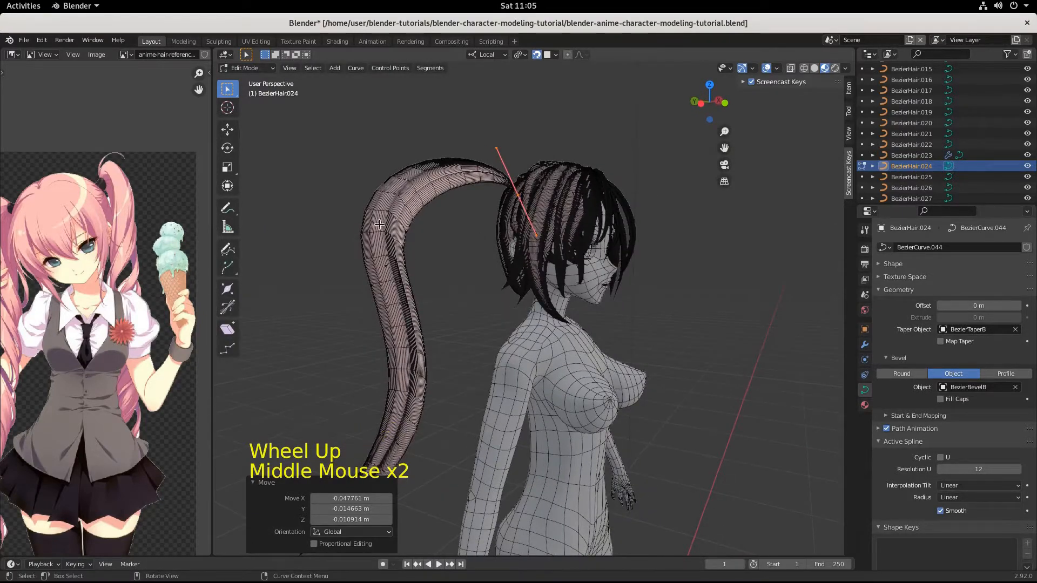
drag(420, 307, 445, 318)
key(g)
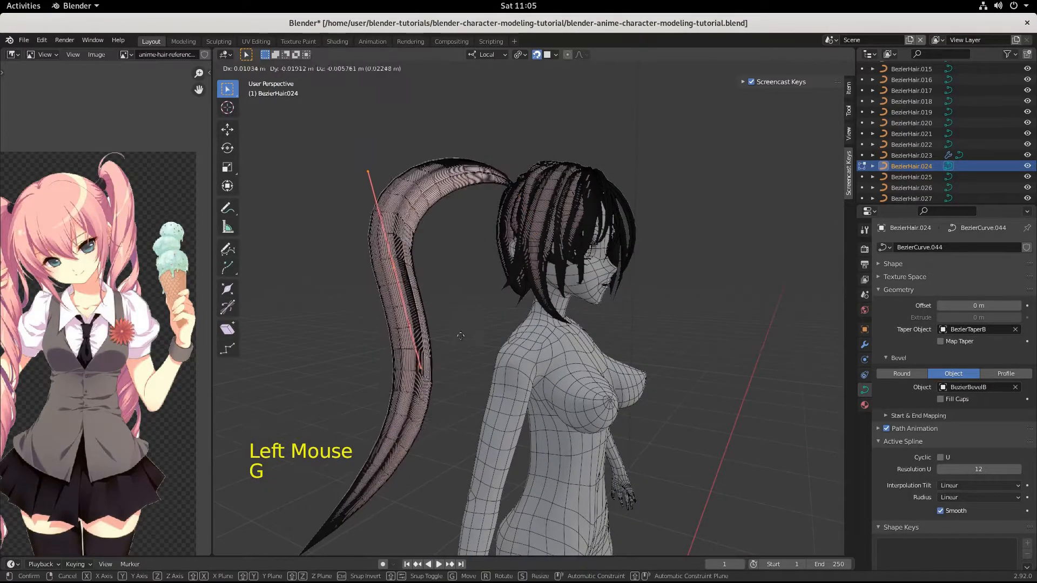
click(468, 315)
key(r)
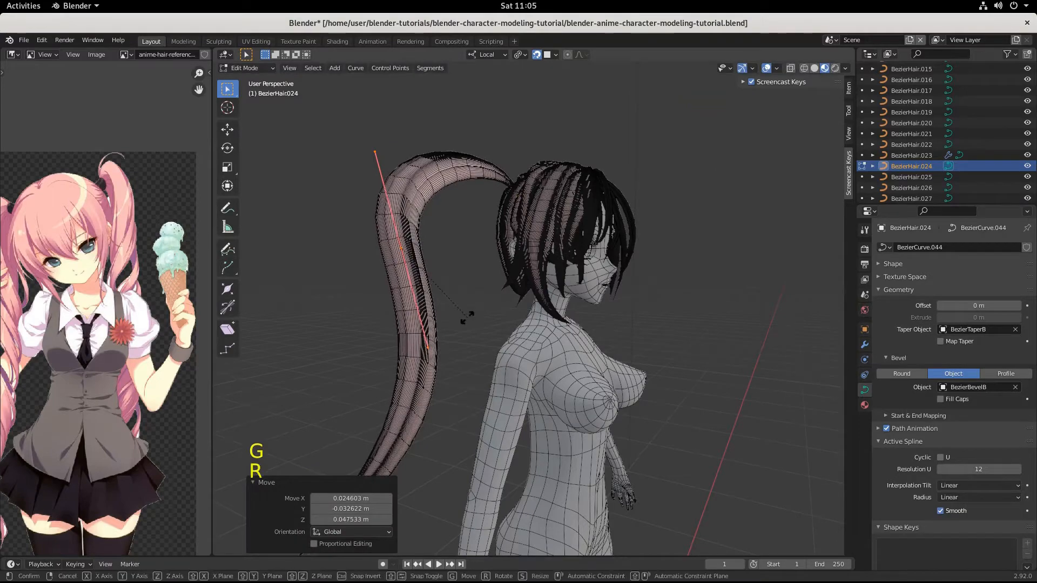
click(473, 304)
- Move the strand's tip control point about 0.119, -0.036 and 0.103 m in X, Y, Z
middle_drag(473, 304, 382, 367)
drag(318, 424, 415, 534)
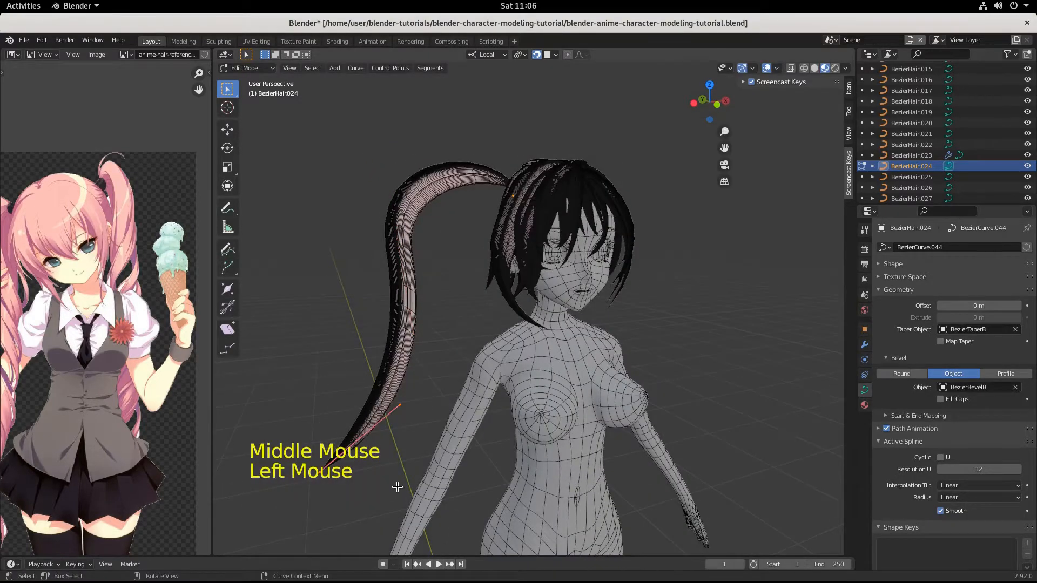
key(g)
click(433, 456)
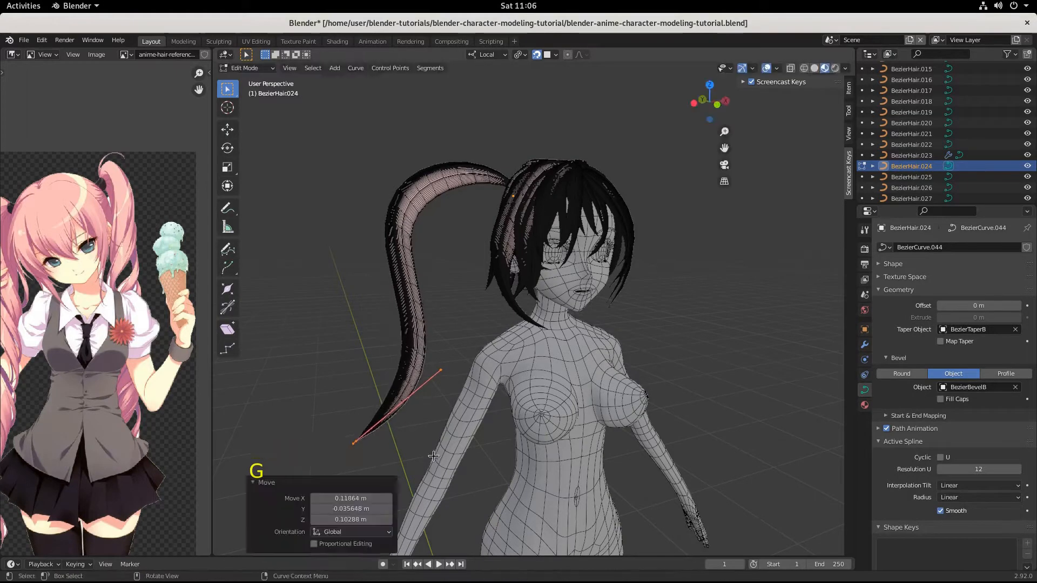
- Rotate the tip control point's handles 5.57° in the view and scale them by 0.630
key(r)
click(436, 467)
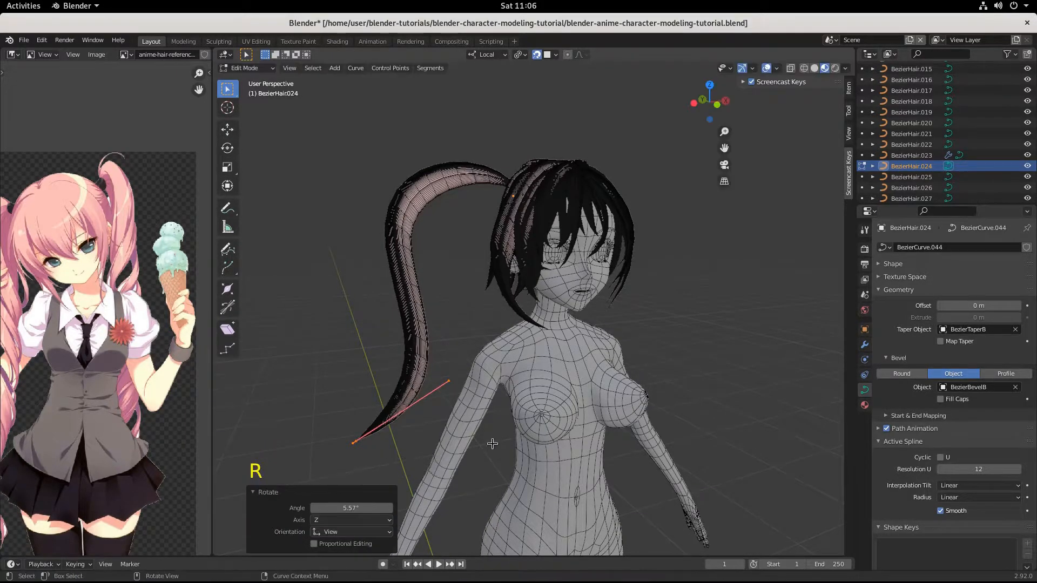
key(s)
click(441, 455)
- Rotate the tip handles about 12° in the view and move the tip about -0.055, 0.046 and 0.108 m in X, Y, Z
key(r)
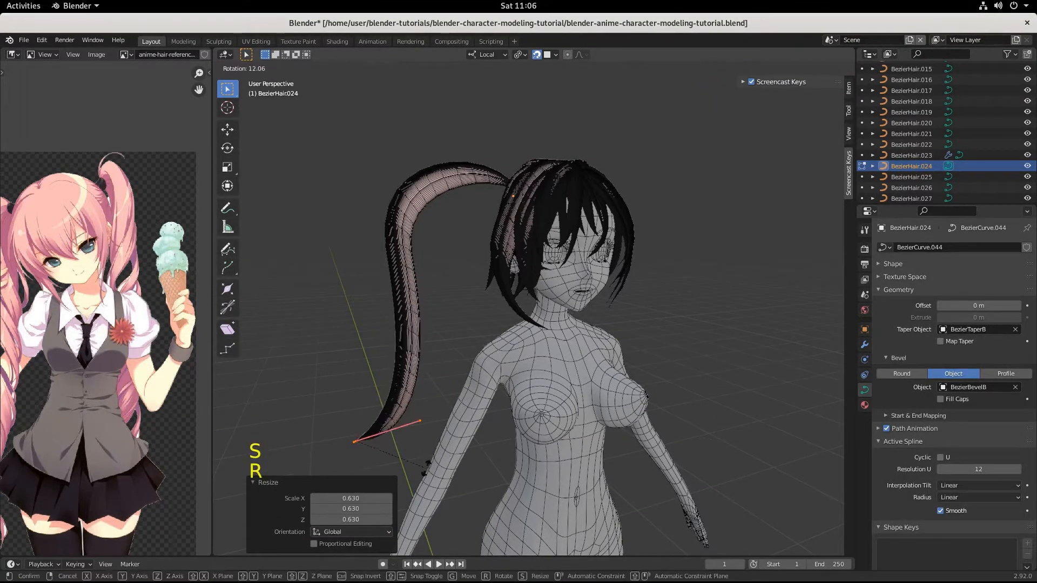
click(426, 467)
key(g)
click(405, 433)
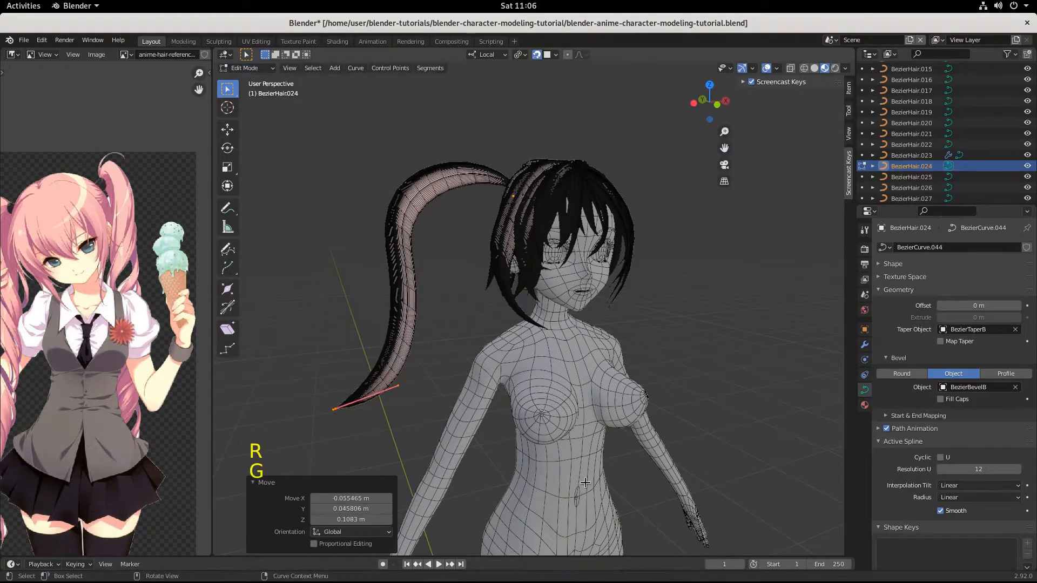
- Examine the reshaped ponytail strand from the front, side and other angles against the reference image
scroll(520, 459, down, 3)
middle_drag(562, 448, 465, 439)
scroll(610, 285, up, 4)
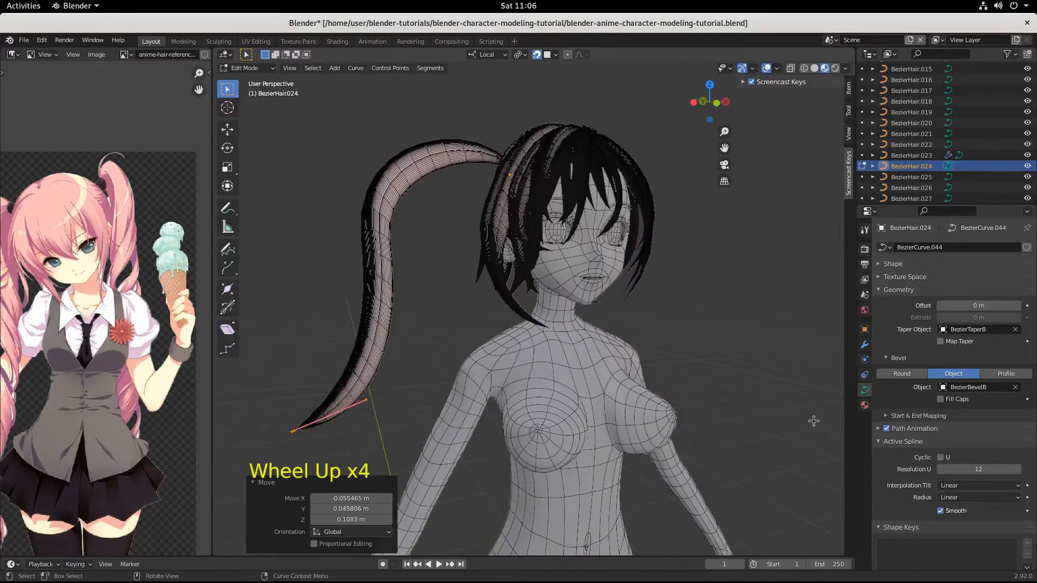
scroll(658, 391, down, 1)
middle_drag(658, 391, 553, 311)
scroll(601, 319, up, 4)
scroll(601, 320, down, 7)
scroll(601, 320, up, 2)
scroll(602, 320, up, 6)
scroll(601, 320, down, 5)
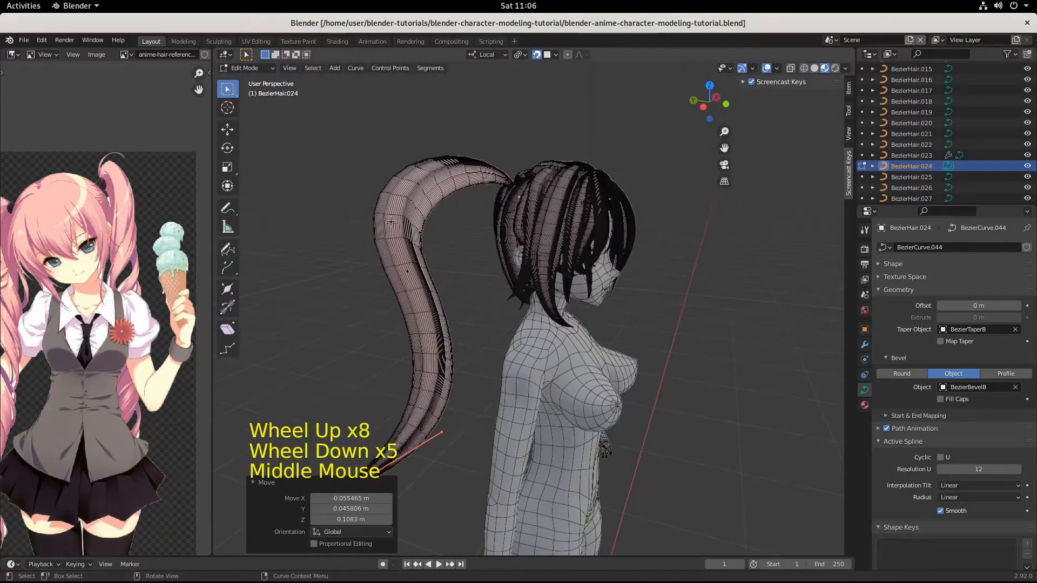
- Return to Object Mode and duplicate the ponytail strand, offsetting the copy about -0.002, -0.022 and 0.032 m in X, Y, Z
key(Tab)
middle_drag(416, 223, 566, 260)
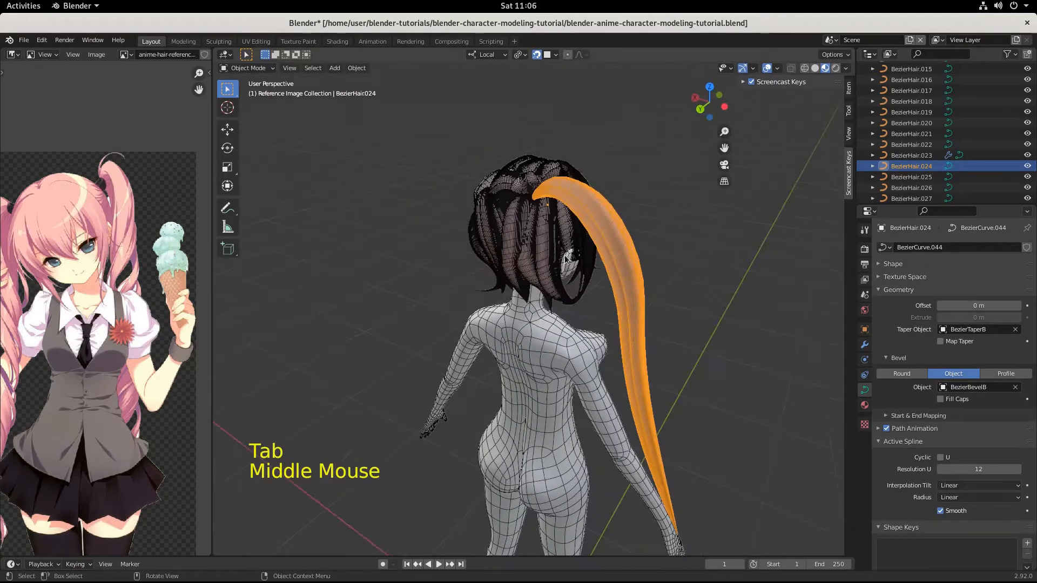
key(shift+d)
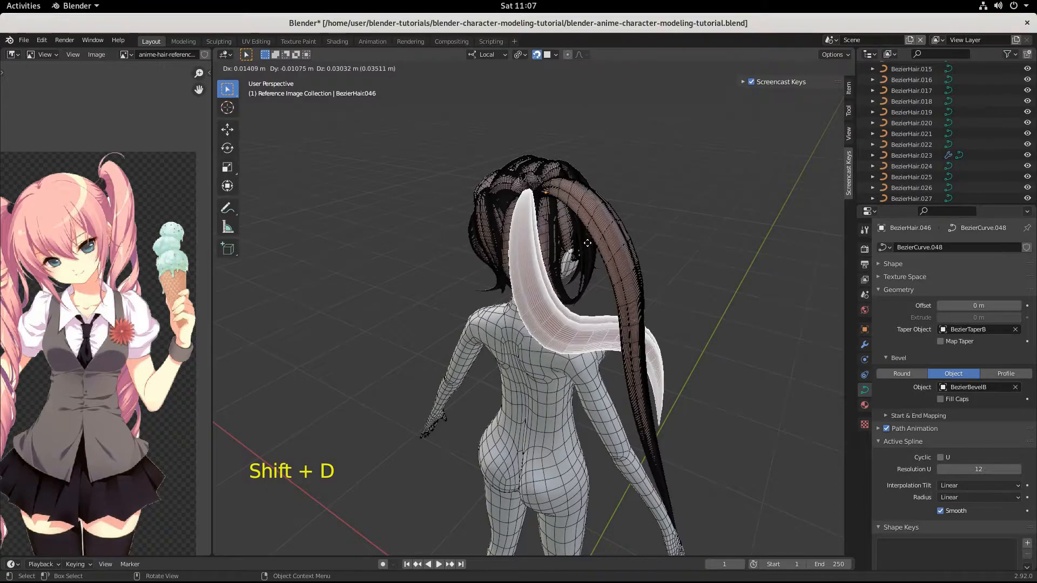
click(594, 242)
- Rotate the duplicated strand 23.9° in the view and 63.4° about the global Z axis
middle_drag(594, 243, 572, 286)
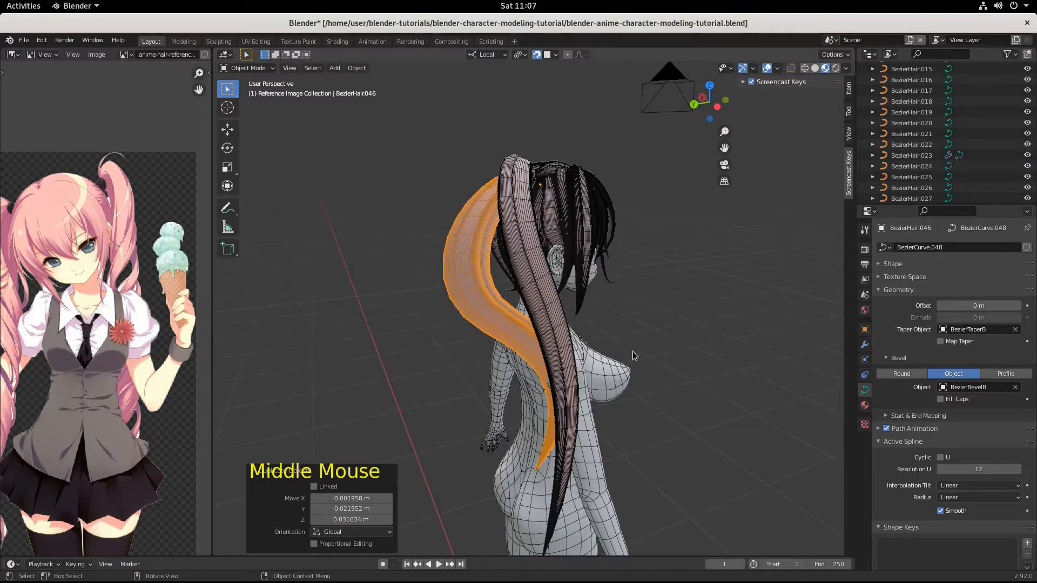
key(r)
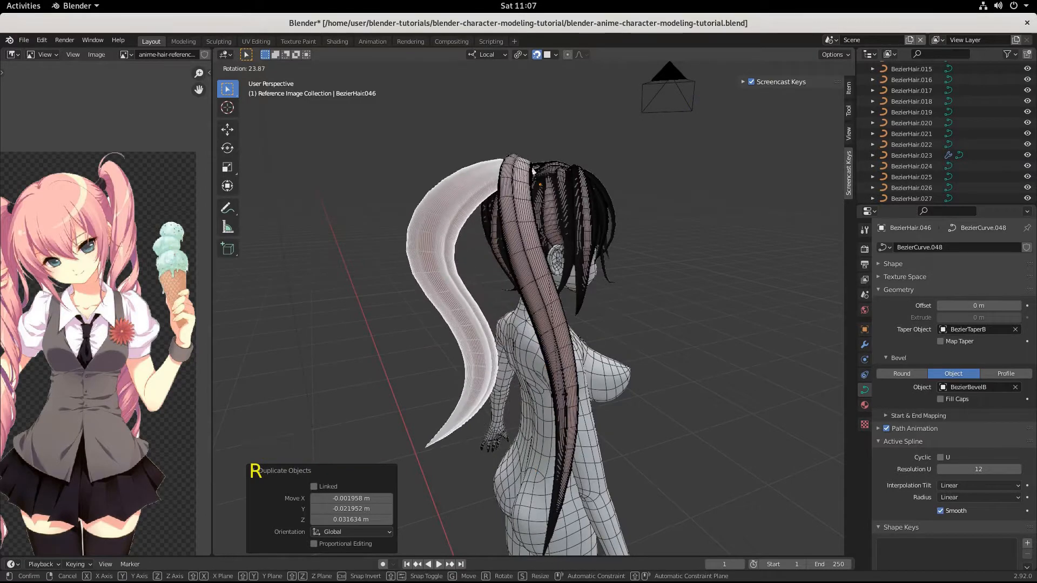
click(534, 171)
key(r)
key(z)
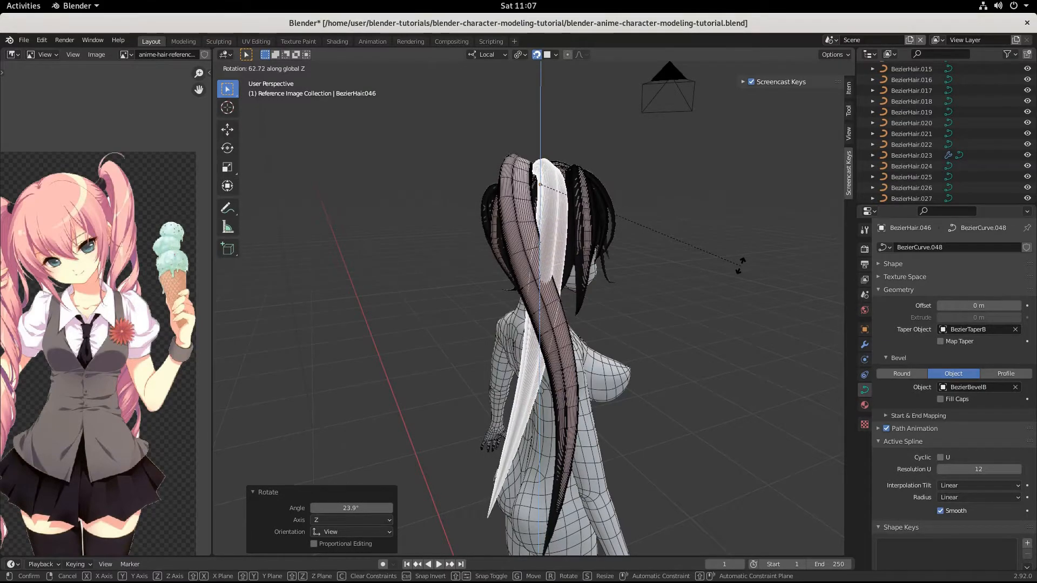
click(741, 265)
- Rotate the duplicate's root point handles -21.2° in the view and move the point about -0.004, 0.028 and -0.011 m in X, Y, Z
middle_drag(741, 268, 693, 326)
scroll(519, 276, up, 3)
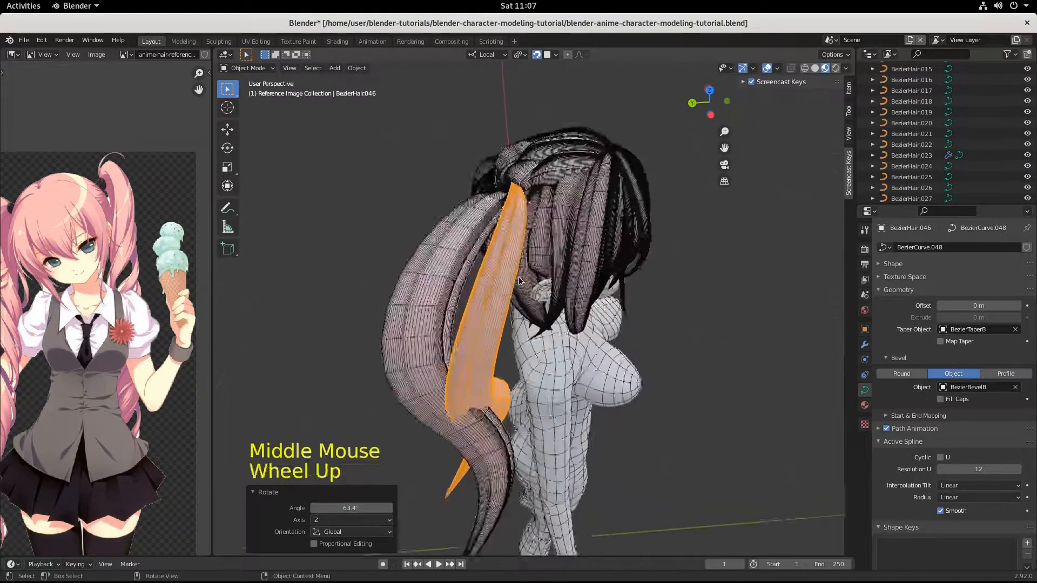
scroll(520, 279, up, 2)
shift+middle_drag(593, 243, 539, 179)
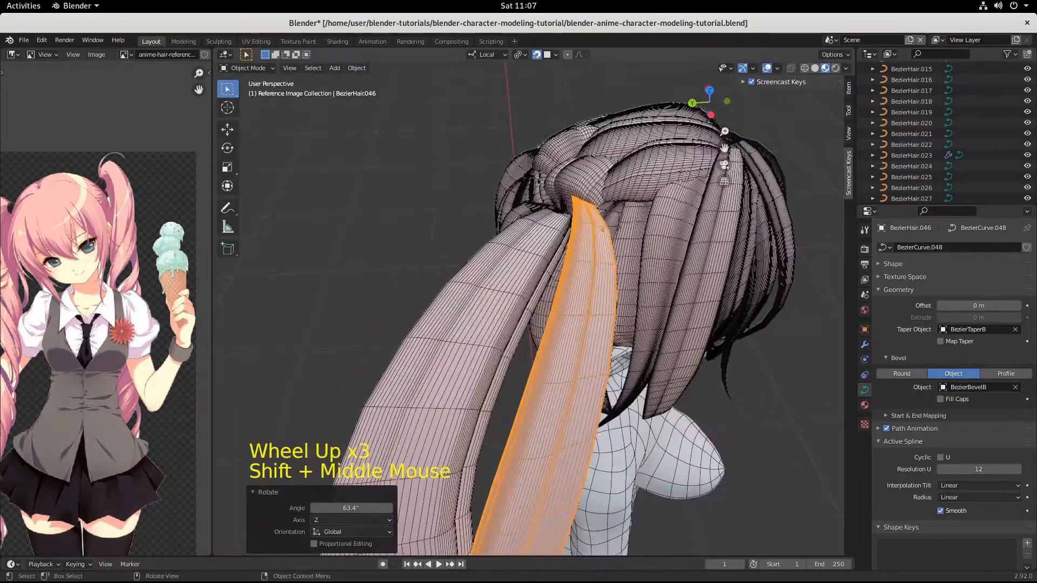
middle_drag(641, 239, 559, 224)
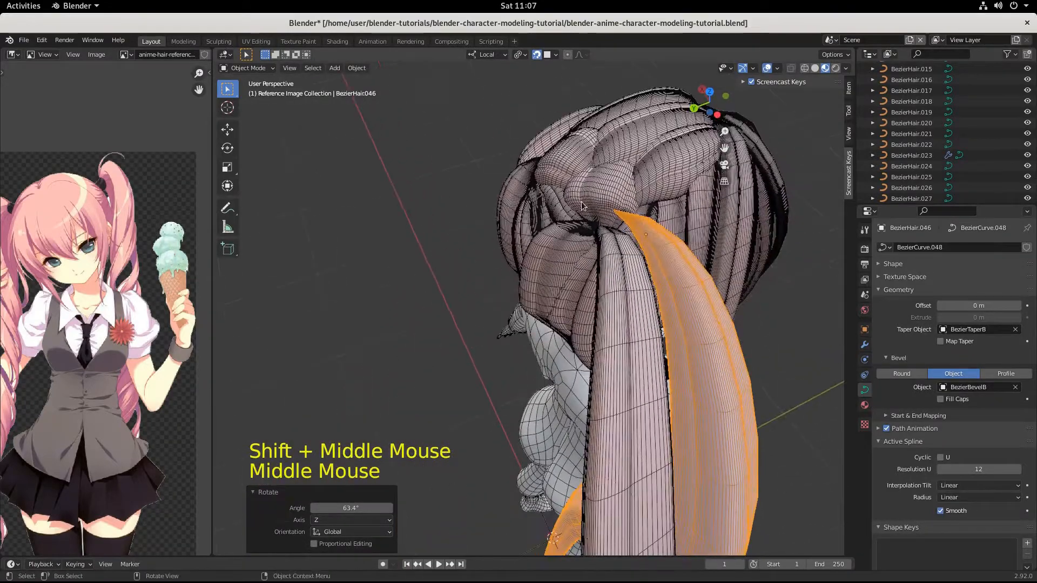
key(Tab)
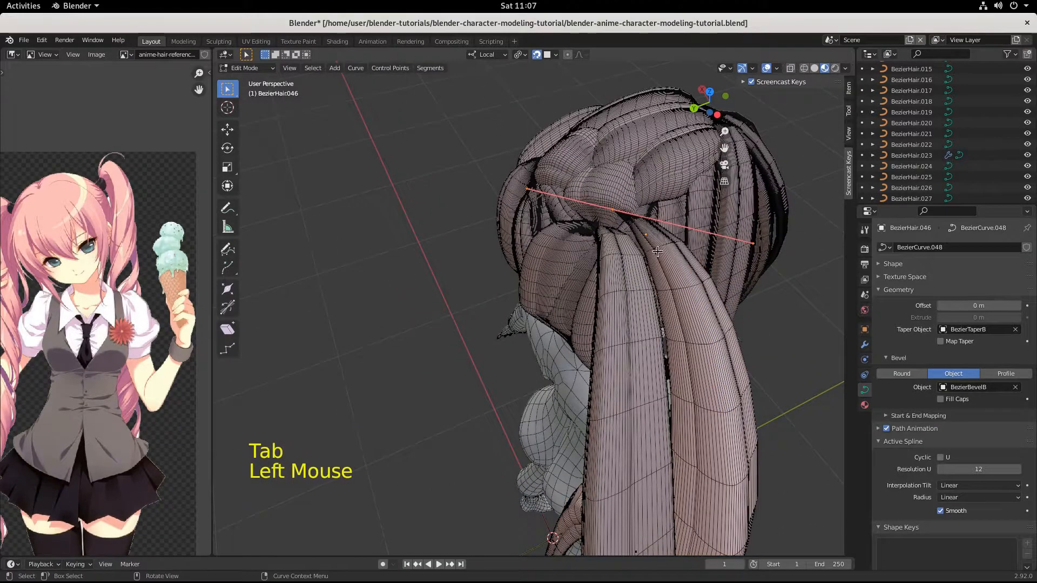
key(r)
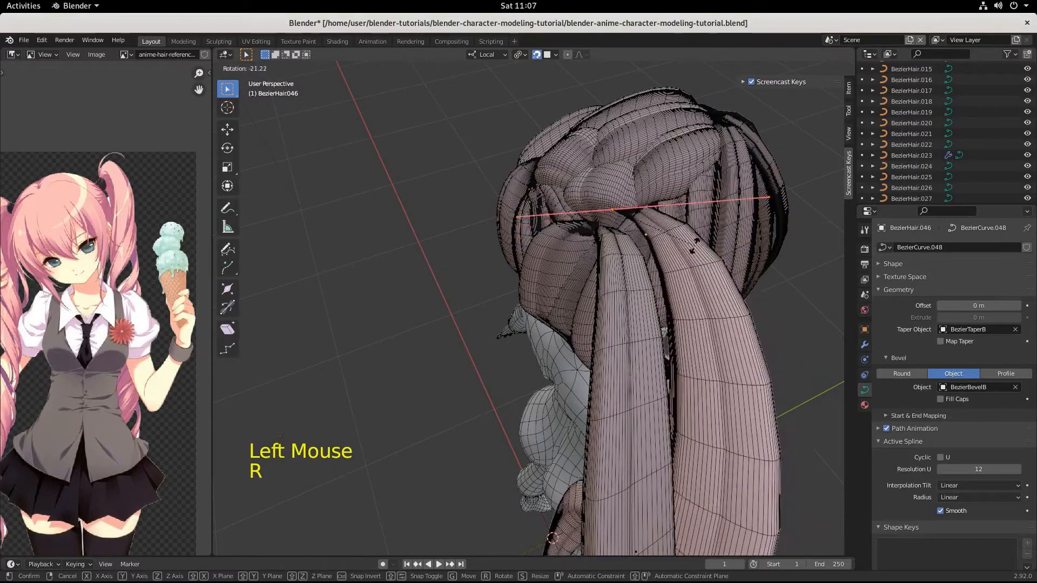
click(696, 246)
key(g)
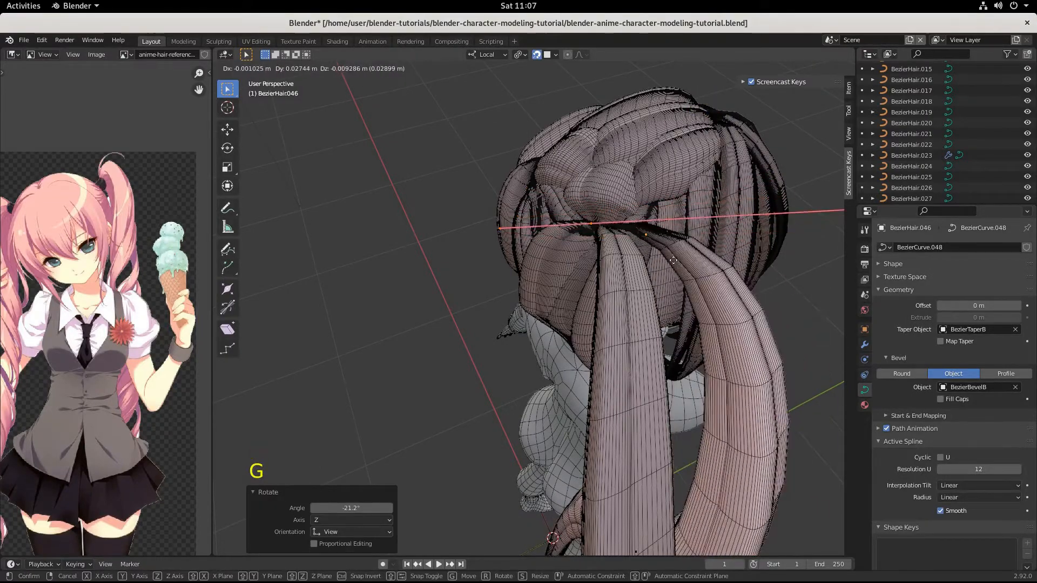
click(674, 264)
- Return to Object Mode and change the duplicated strand's taper object to BezierTaperA
middle_drag(674, 263, 496, 232)
scroll(556, 127, down, 4)
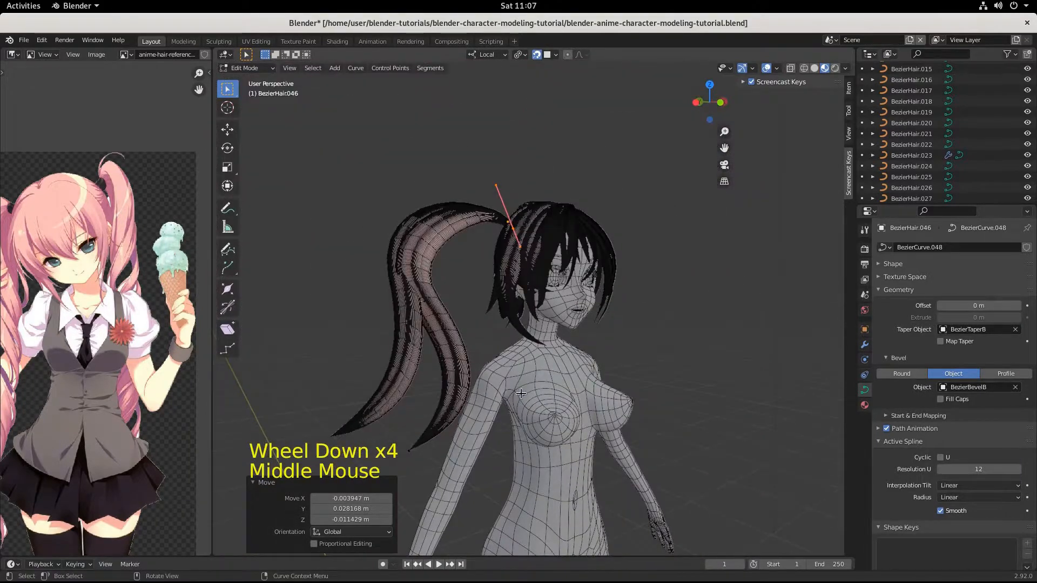
middle_drag(517, 328, 593, 315)
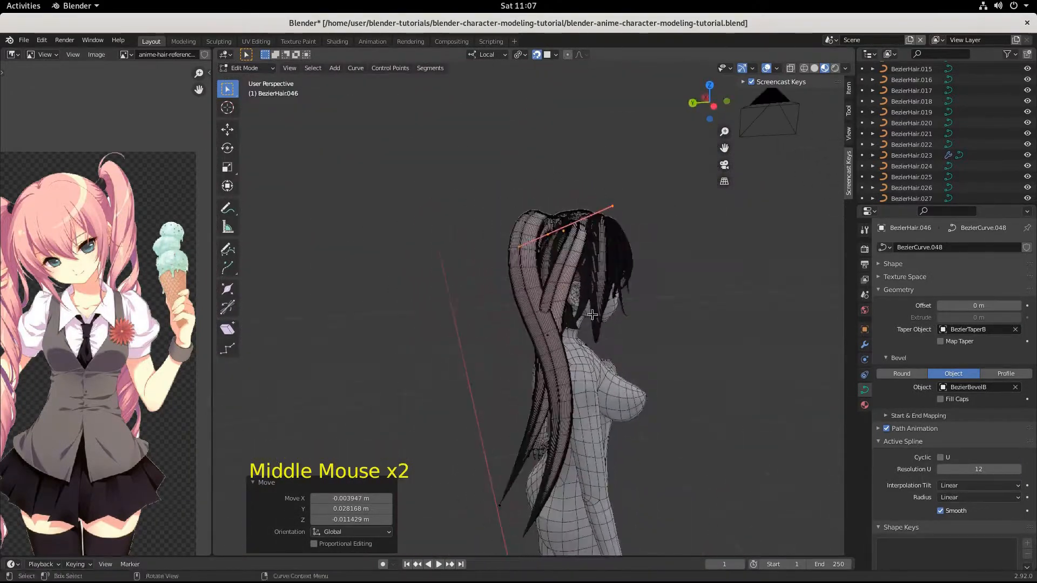
middle_drag(585, 251, 592, 258)
scroll(621, 311, up, 3)
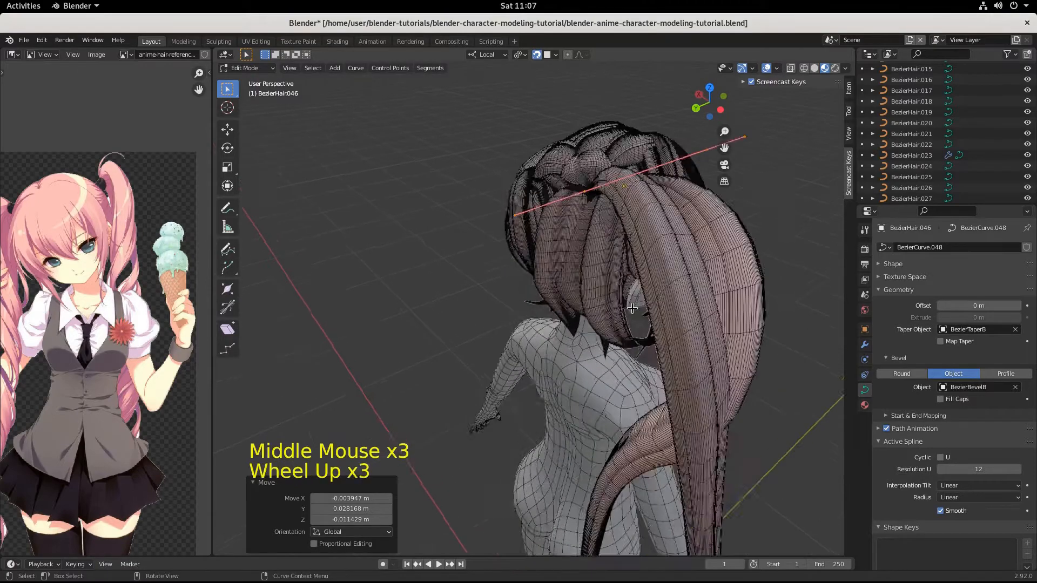
scroll(622, 311, down, 2)
middle_drag(621, 311, 600, 308)
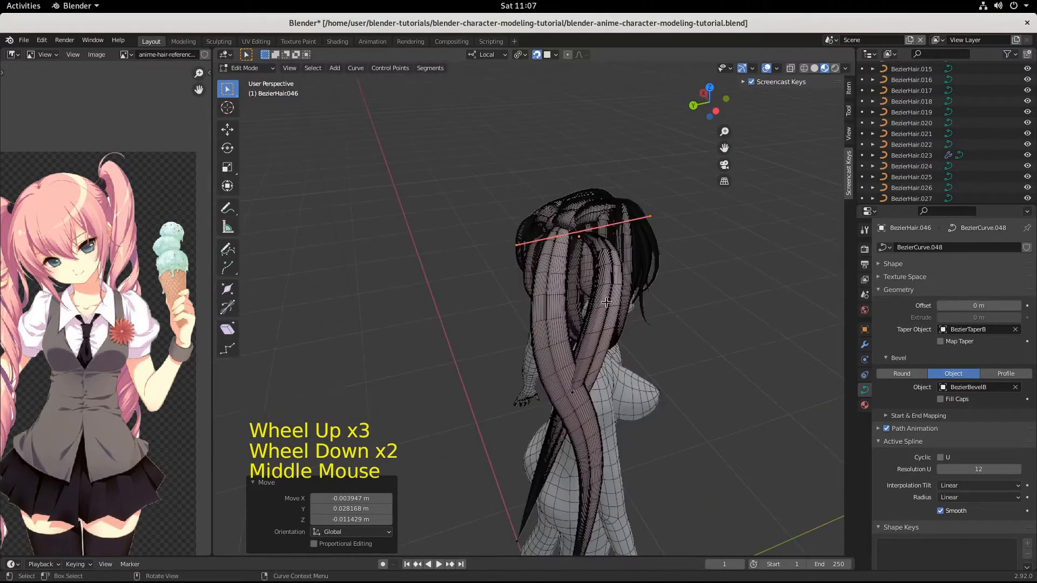
key(Tab)
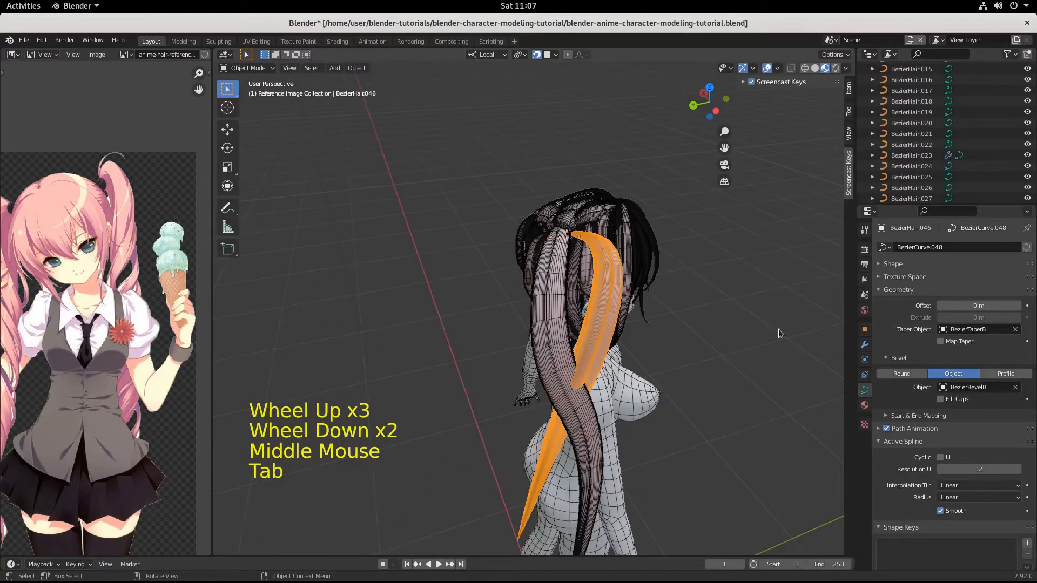
click(1016, 329)
click(942, 330)
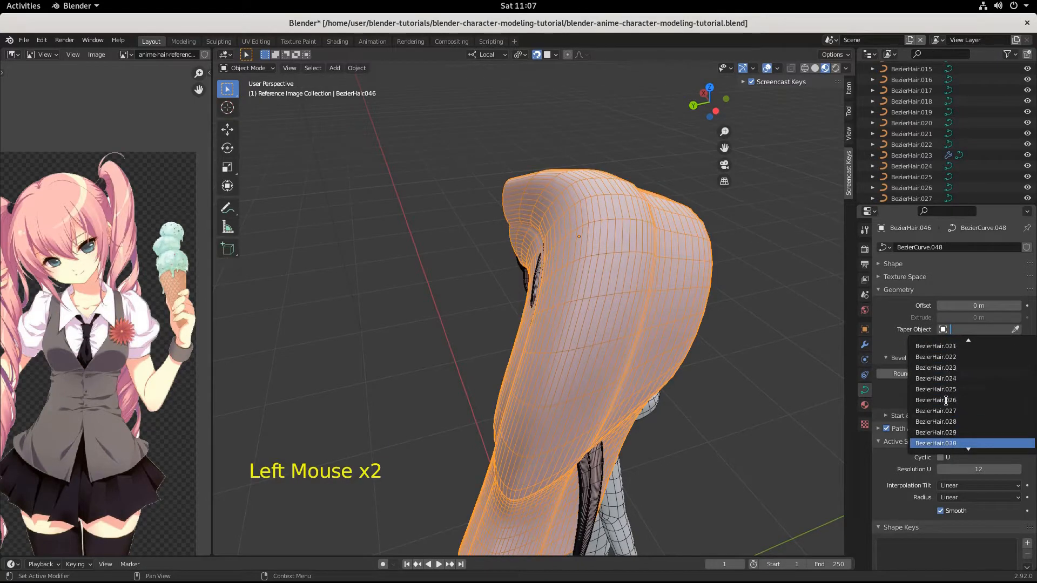
click(940, 421)
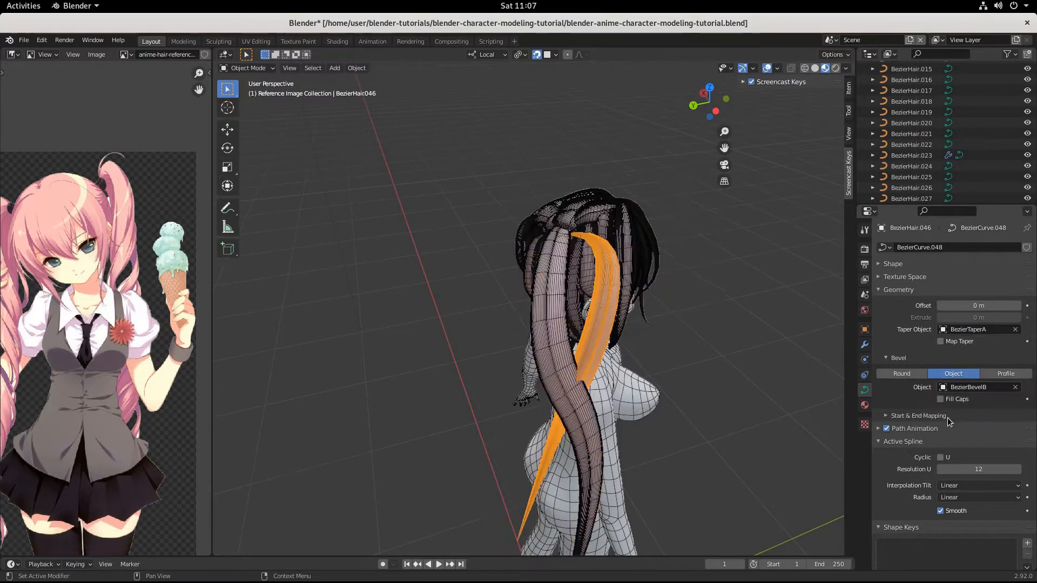
- Change the duplicated ponytail strand's bevel object from BezierBevelB to BezierBevelA
middle_drag(625, 348, 530, 295)
middle_drag(462, 304, 811, 345)
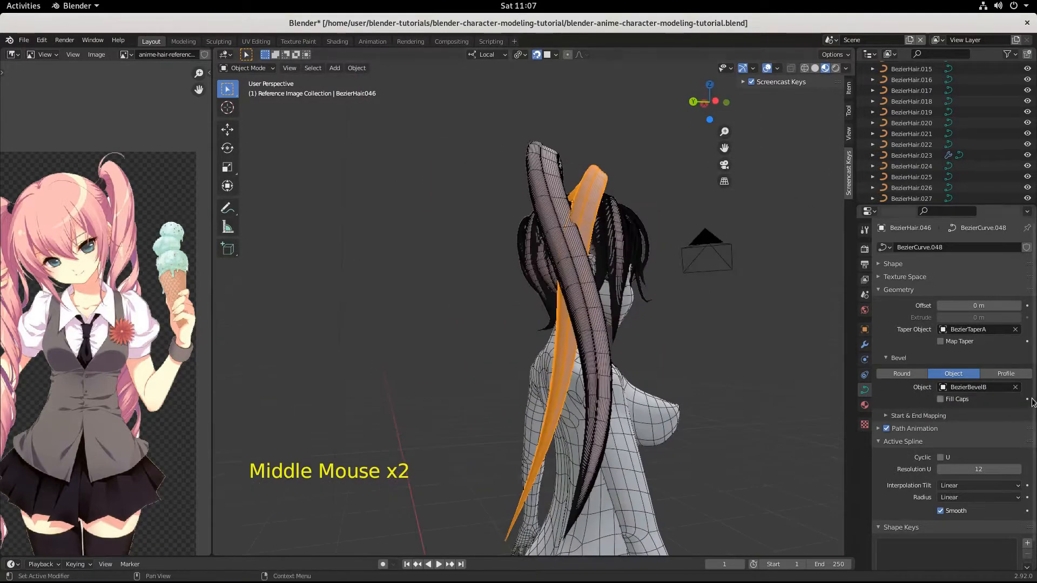
click(1015, 387)
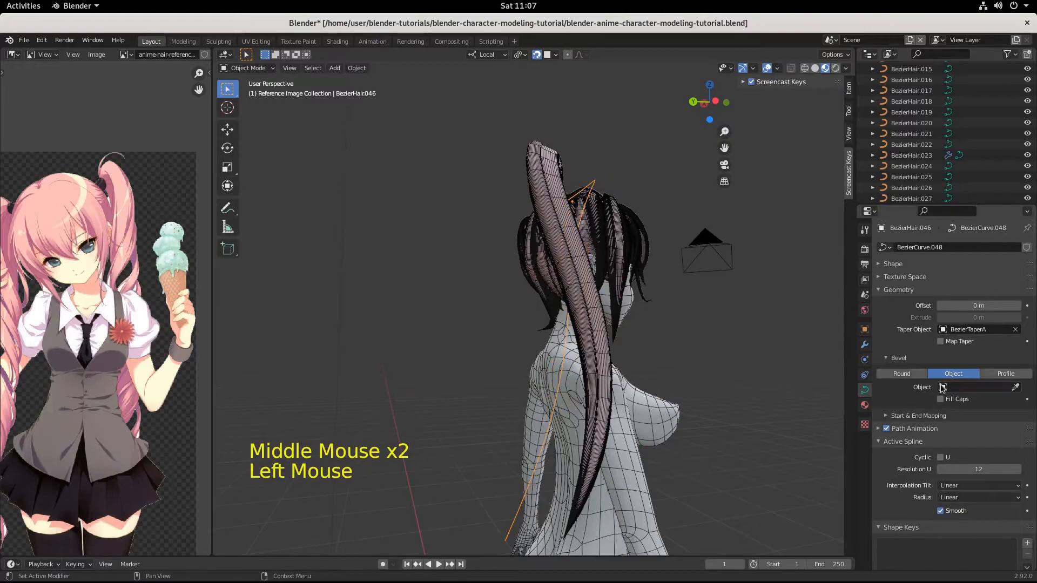
click(967, 386)
click(938, 405)
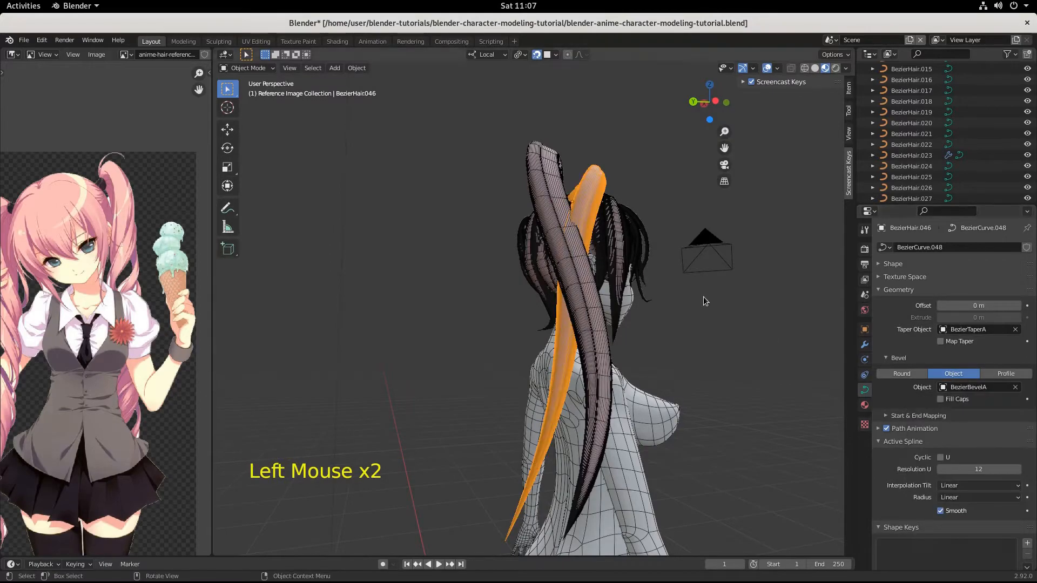
- Scale the duplicated ponytail strand uniformly down to about 0.75
middle_drag(703, 296, 583, 276)
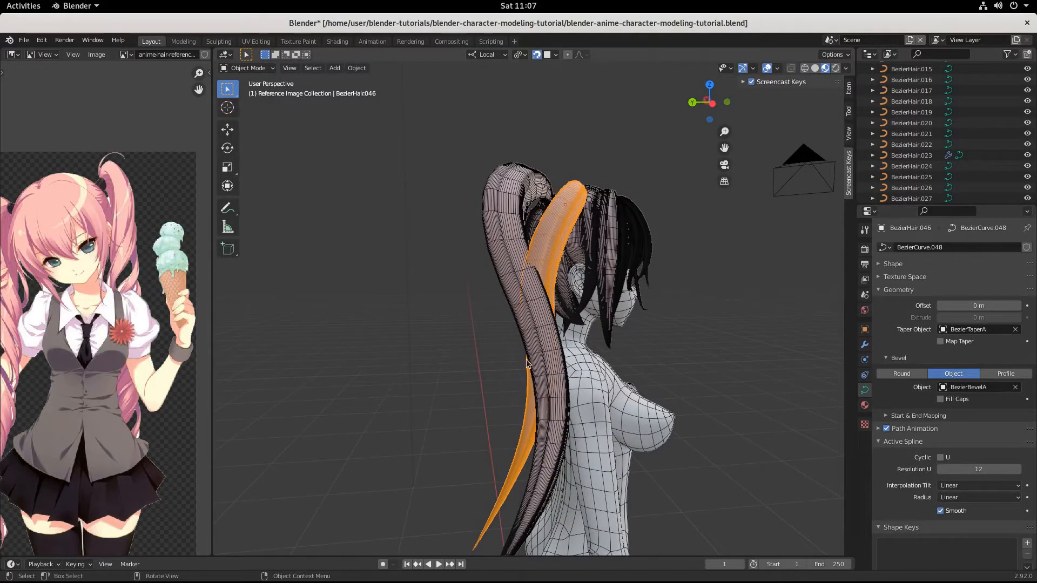
middle_drag(487, 423, 372, 408)
middle_drag(437, 404, 492, 242)
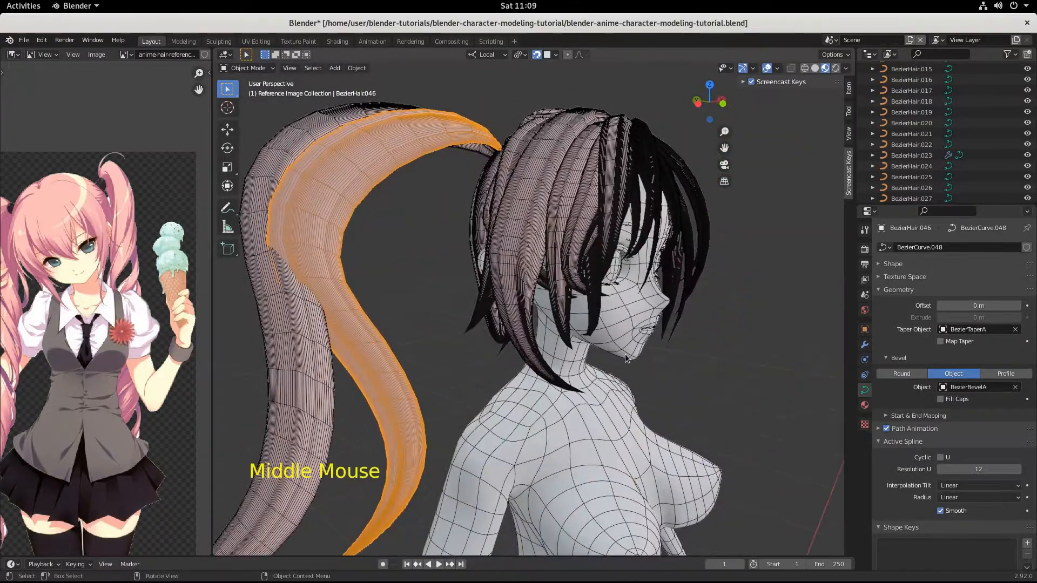
key(s)
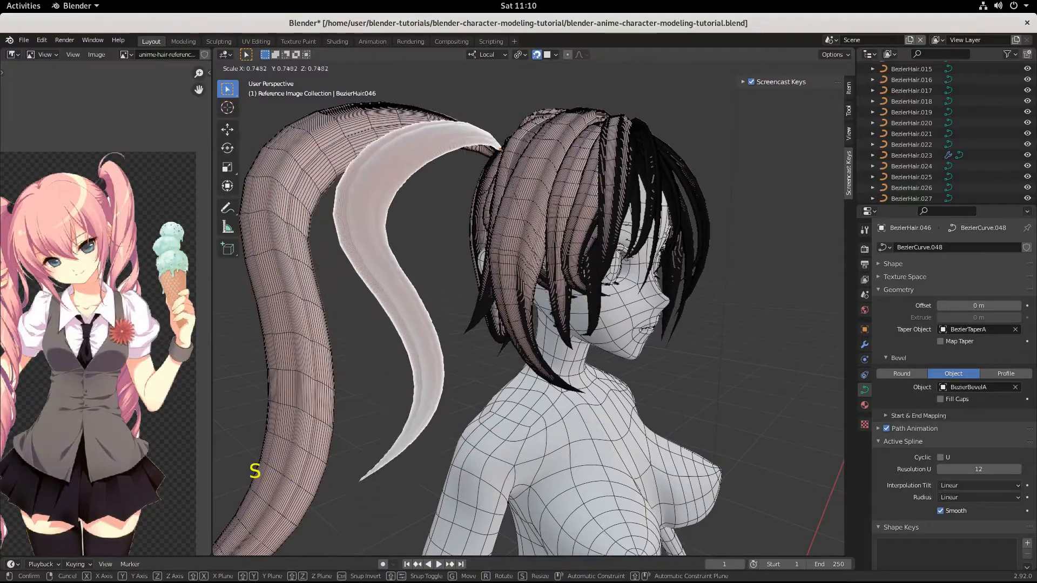
click(643, 390)
mouse_move(643, 390)
middle_down()
mouse_move(578, 381)
mouse_move(629, 394)
middle_up()
- In Object Mode, select the original ponytail strand BezierHair.024 and scale it uniformly by 0.684
key(Tab)
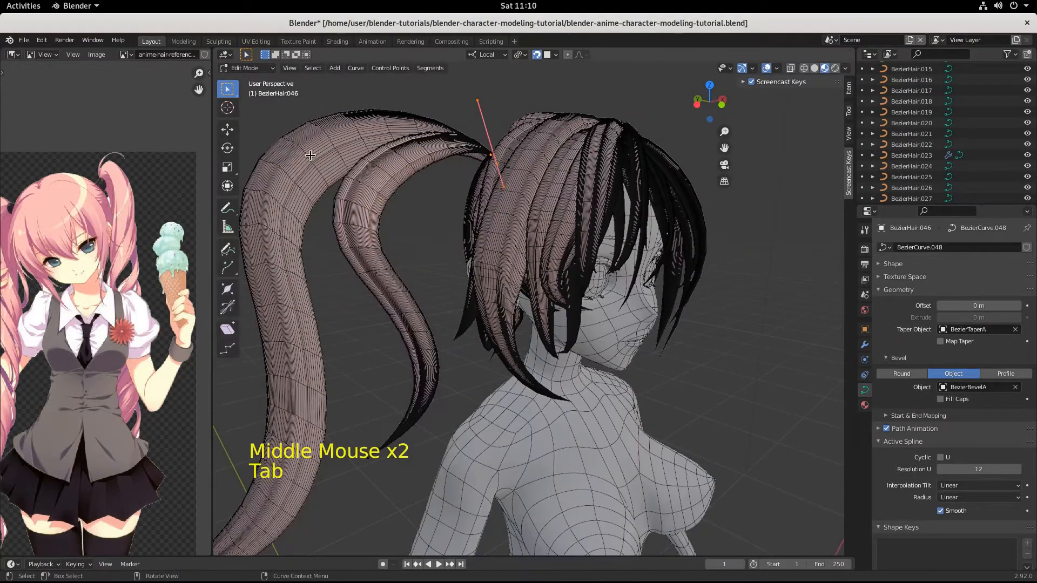
key(Tab)
click(299, 156)
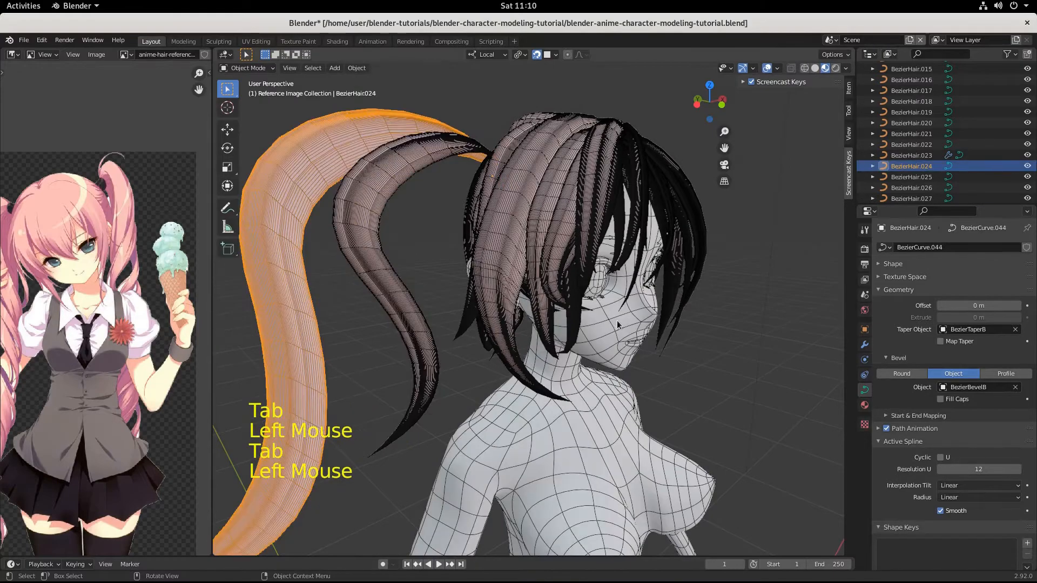
key(s)
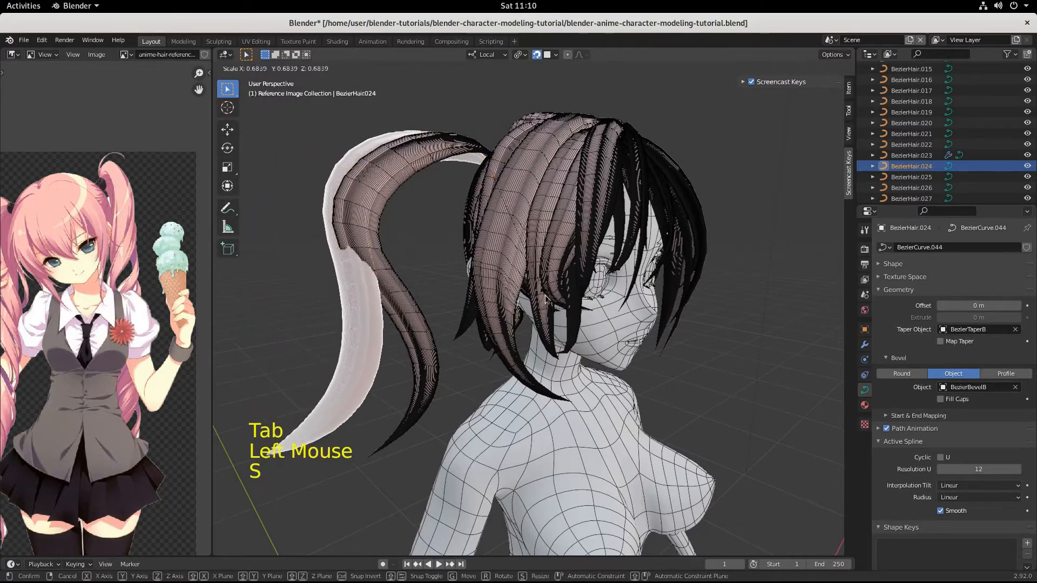
click(662, 424)
middle_drag(662, 424, 723, 474)
middle_drag(643, 419, 548, 352)
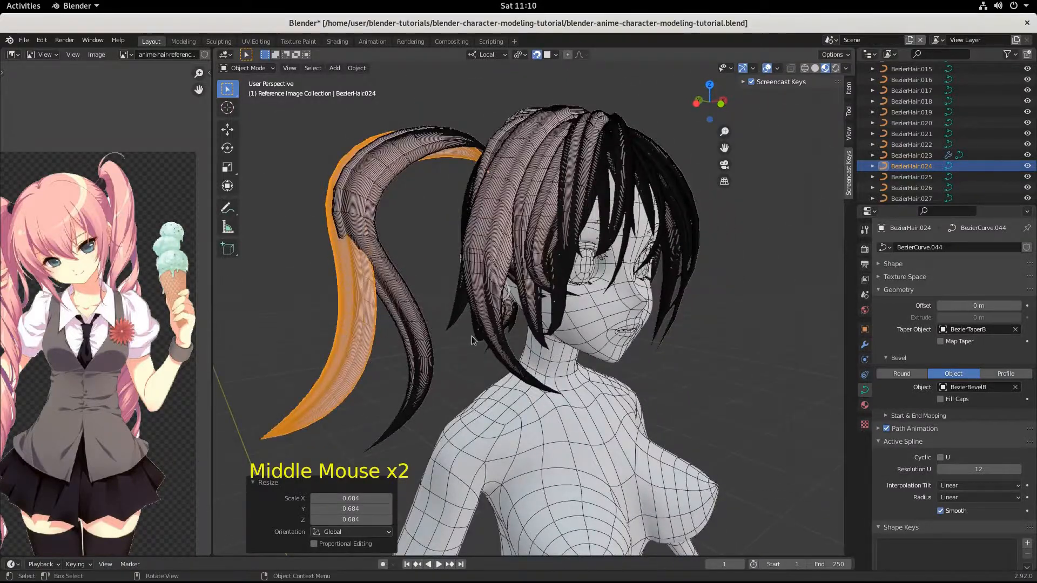
- Move the original strand's middle control point about -0.004, 0.013 and 0.052 m in X, Y, Z and rotate its handles -2.65° in the view
key(Tab)
click(412, 331)
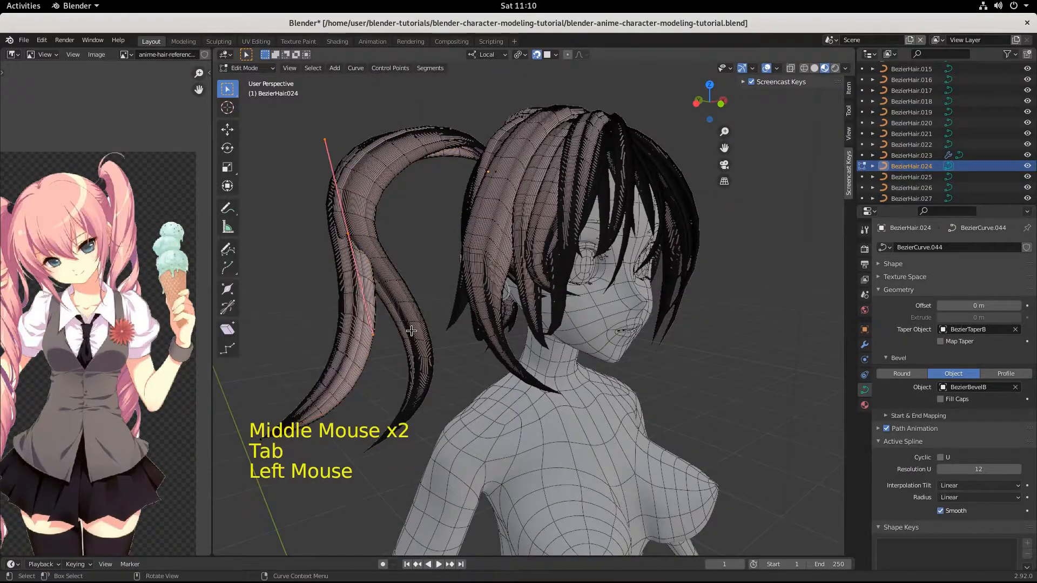
key(g)
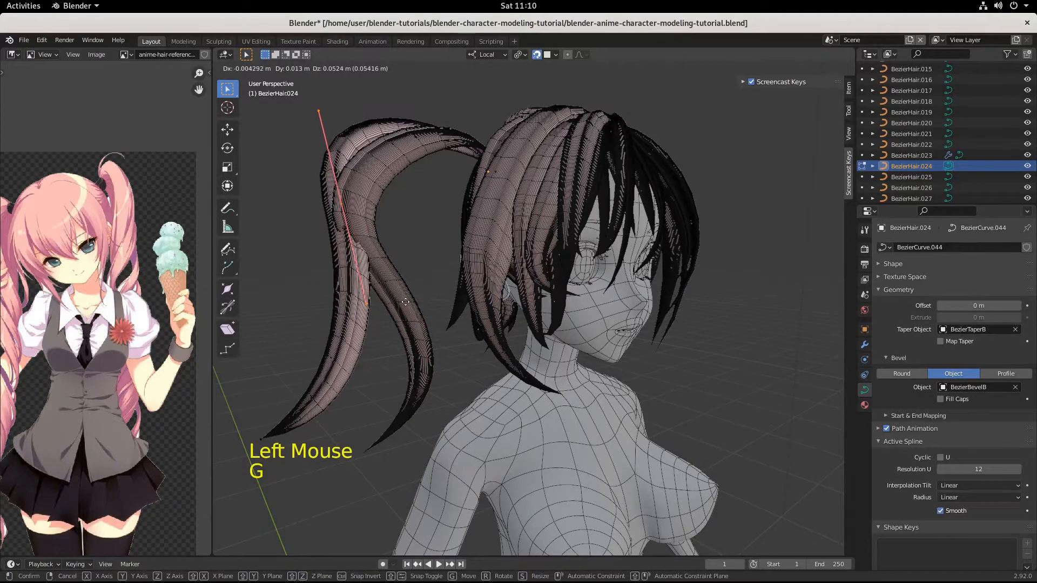
click(404, 301)
key(r)
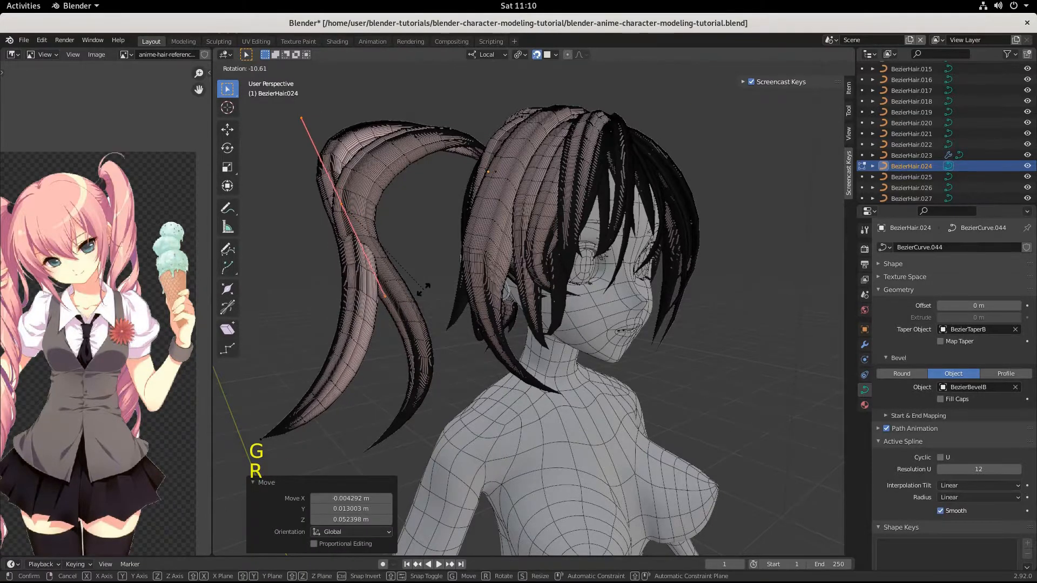
click(422, 321)
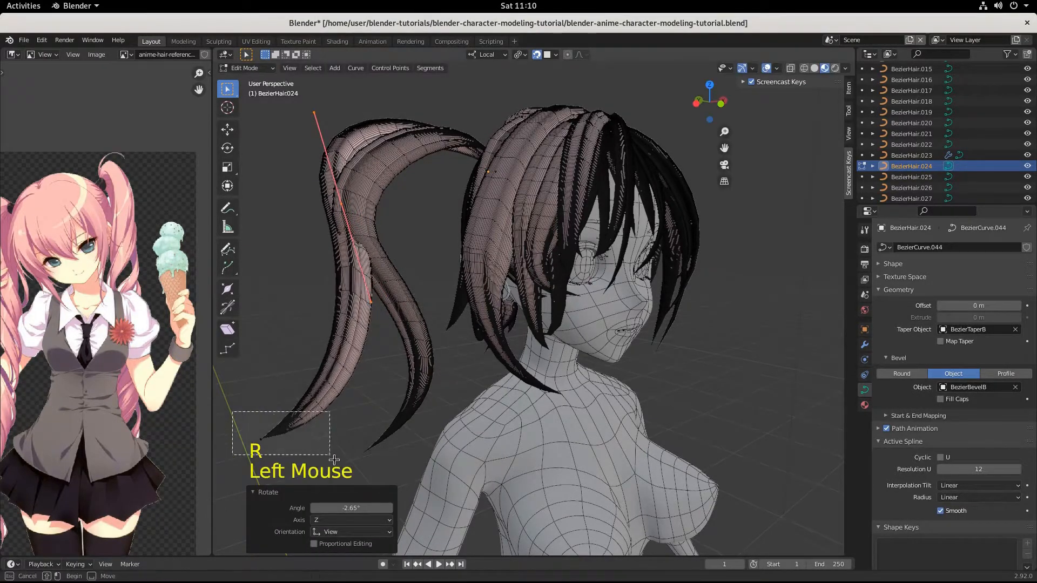
- Move the original strand's tip point toward the neighbouring strand, scale its handles by 0.659, and lower it about 0.053 m in Z
drag(334, 460, 339, 464)
key(g)
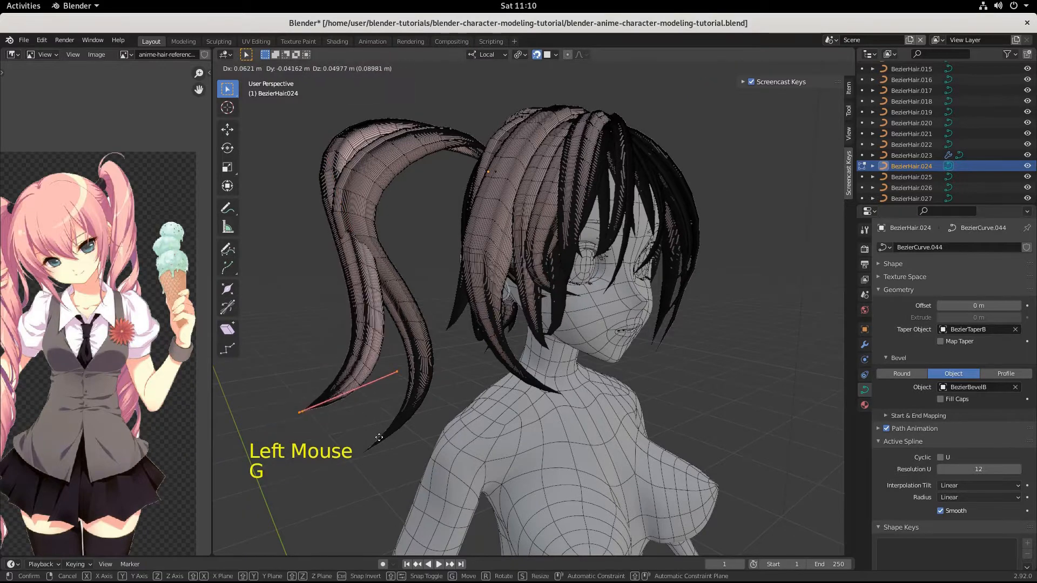
click(381, 460)
key(s)
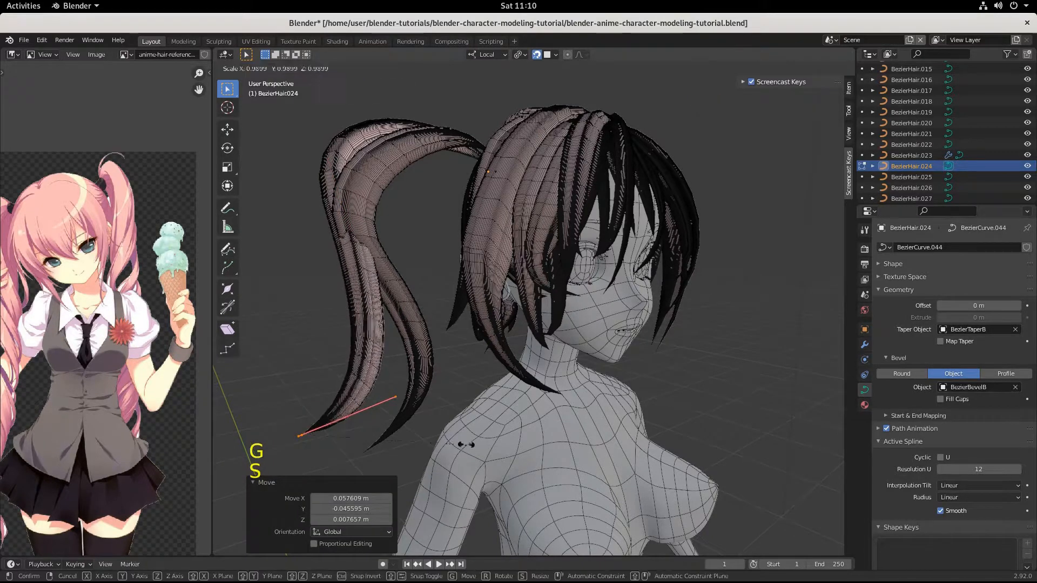
click(411, 451)
key(g)
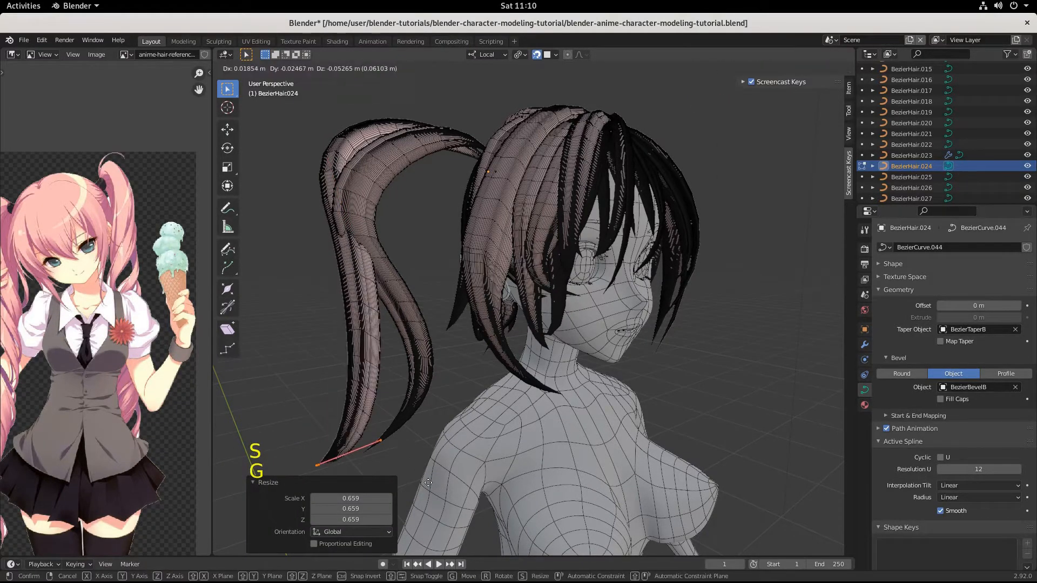
click(428, 479)
- Move the original strand's middle point about 0.038, -0.051 and -0.11 m in X, Y, Z and return to Object Mode
drag(308, 129, 403, 286)
key(g)
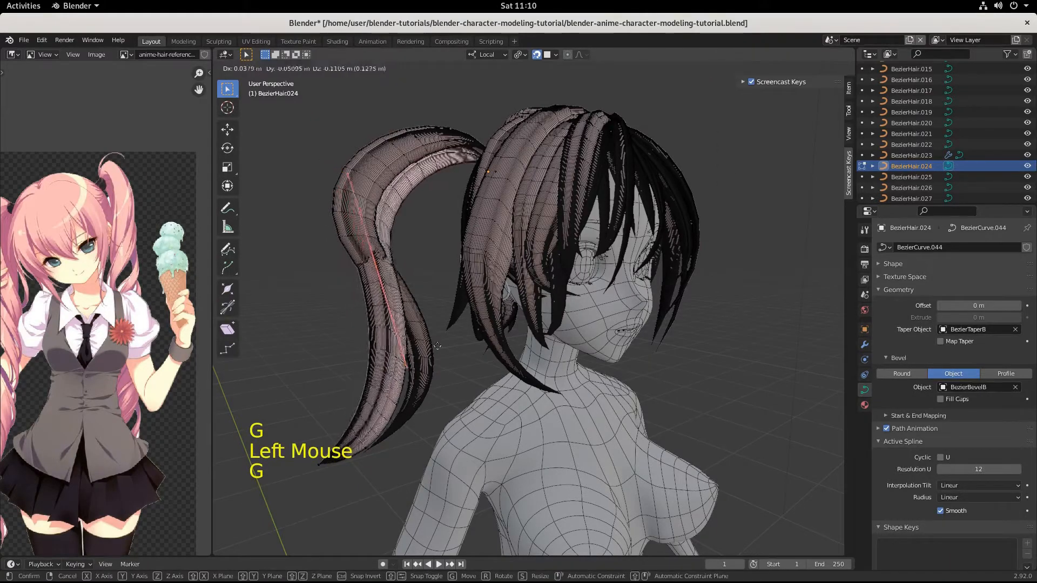
click(435, 344)
middle_drag(434, 344, 620, 307)
key(Tab)
- Move the root point of the duplicated strand BezierHair.046 about -0.005, 0.010 and -0.004 m in X, Y, Z toward the ponytail base
click(595, 189)
scroll(620, 306, up, 3)
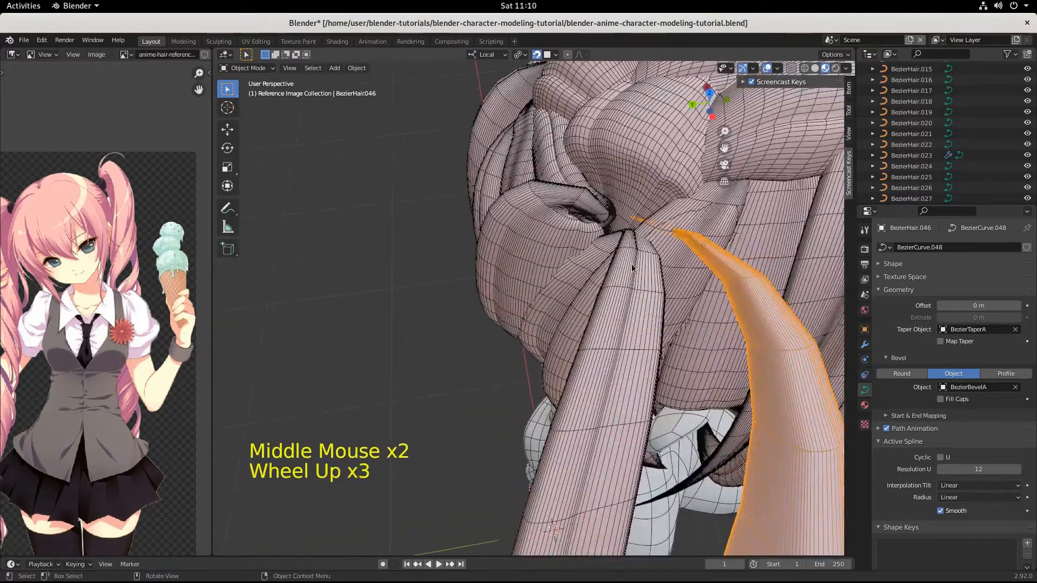
key(Tab)
click(664, 256)
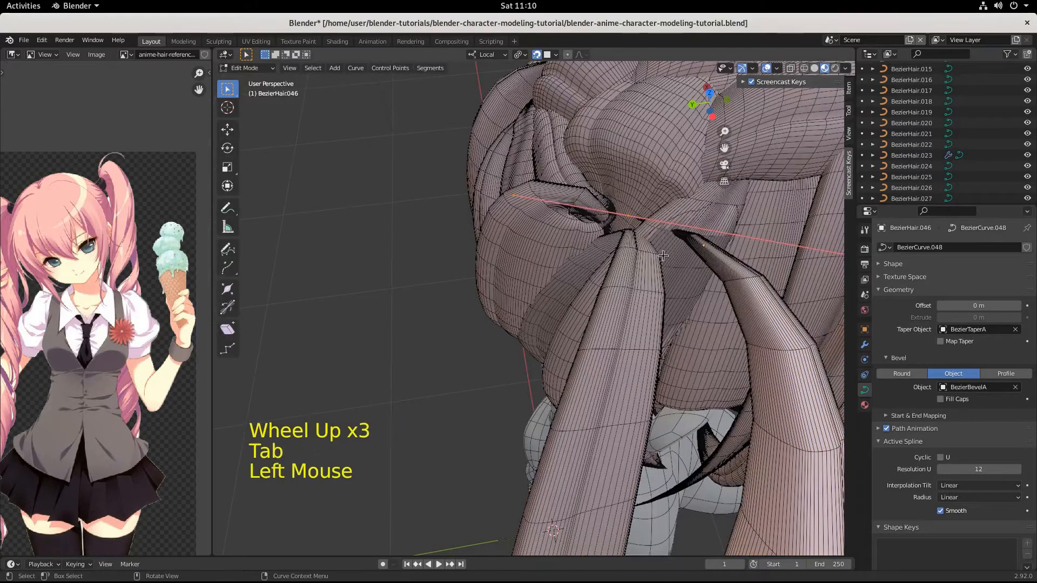
key(g)
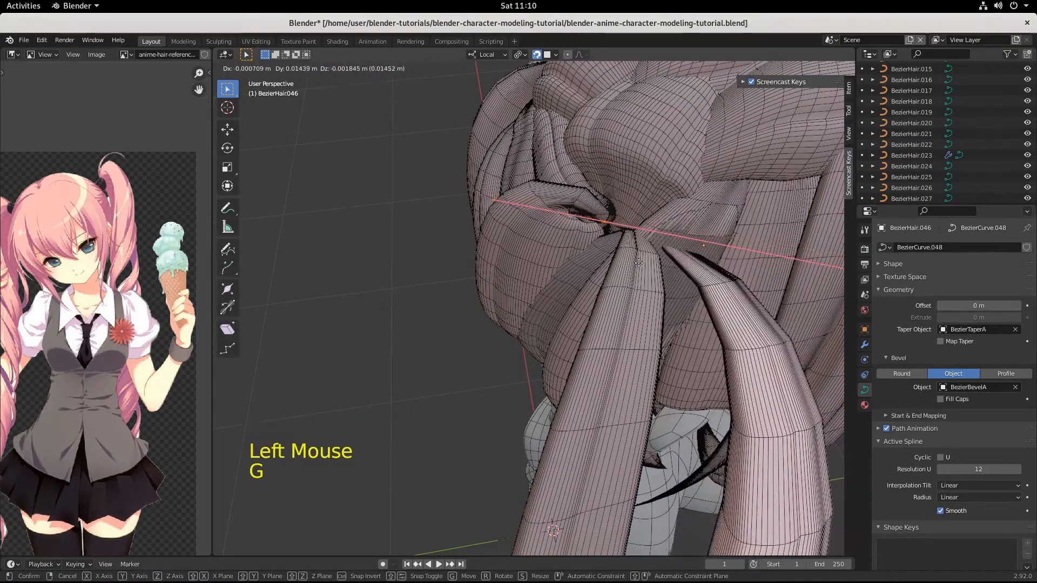
key(shift)
click(648, 271)
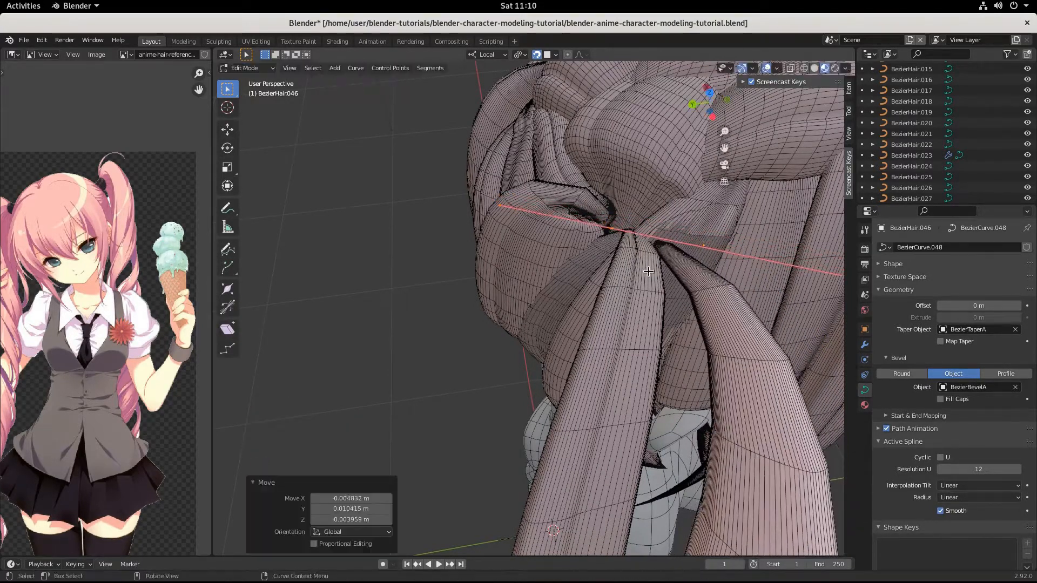
middle_drag(648, 271, 704, 293)
scroll(635, 351, down, 2)
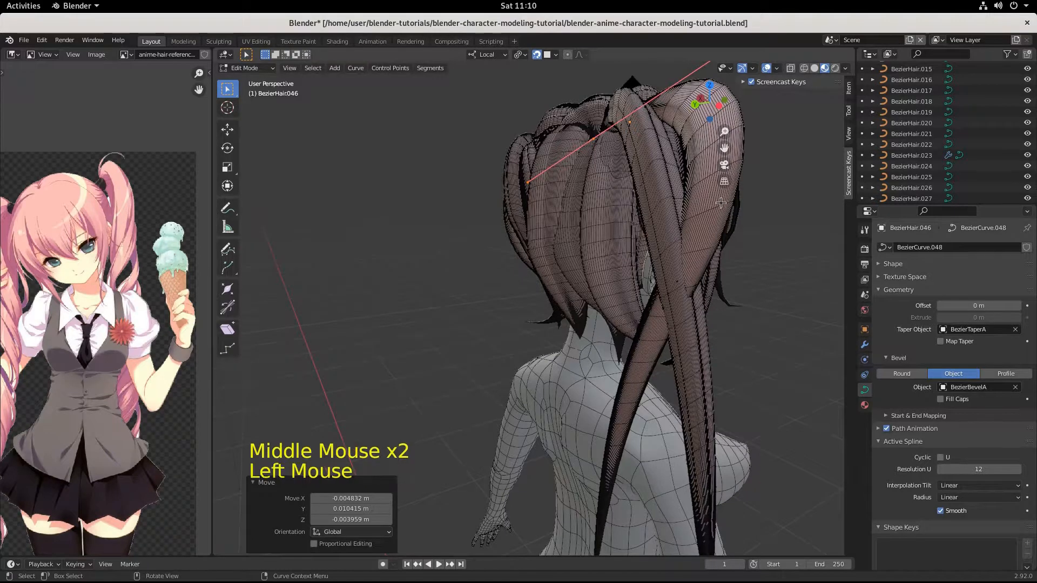
- Return to Object Mode and rotate the duplicated strand slightly about the global Z axis
key(Tab)
key(r)
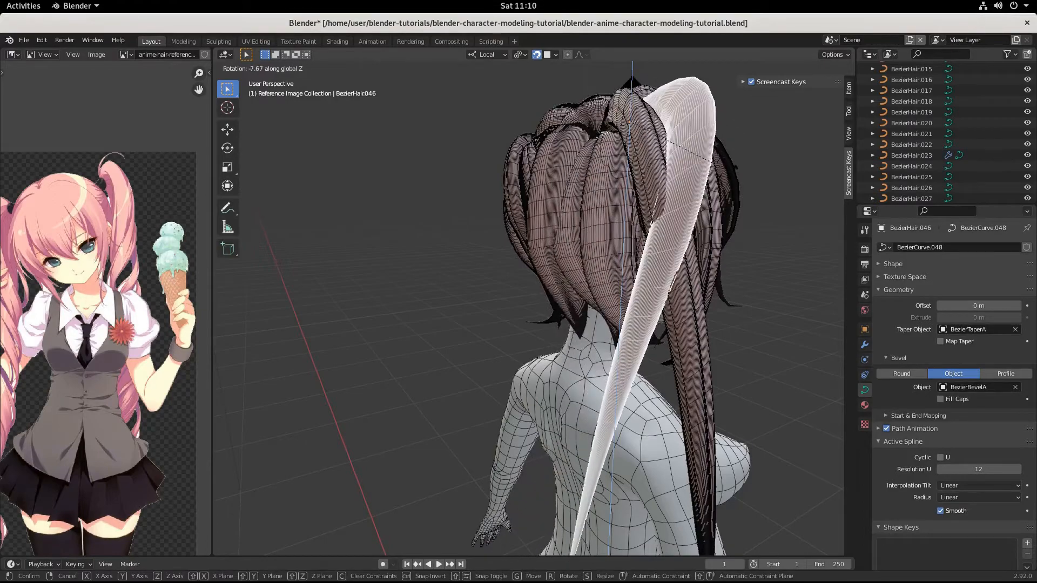
click(750, 199)
middle_drag(755, 243, 609, 291)
- Move the duplicated strand's middle control point about 0.021, -0.049 and 0.024 m in X, Y, Z
key(Tab)
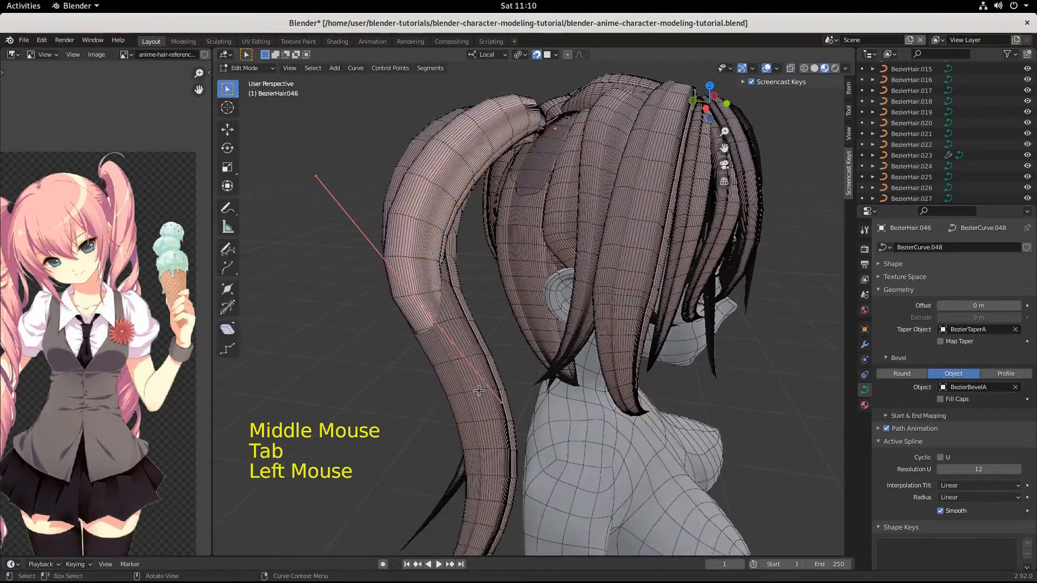
key(g)
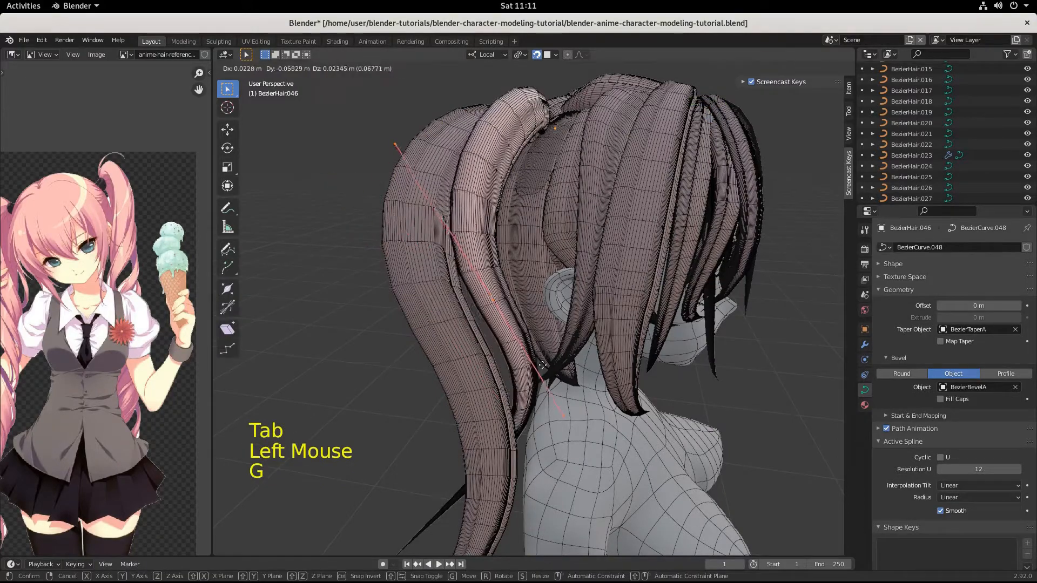
click(534, 365)
middle_drag(534, 365, 421, 396)
scroll(359, 422, down, 2)
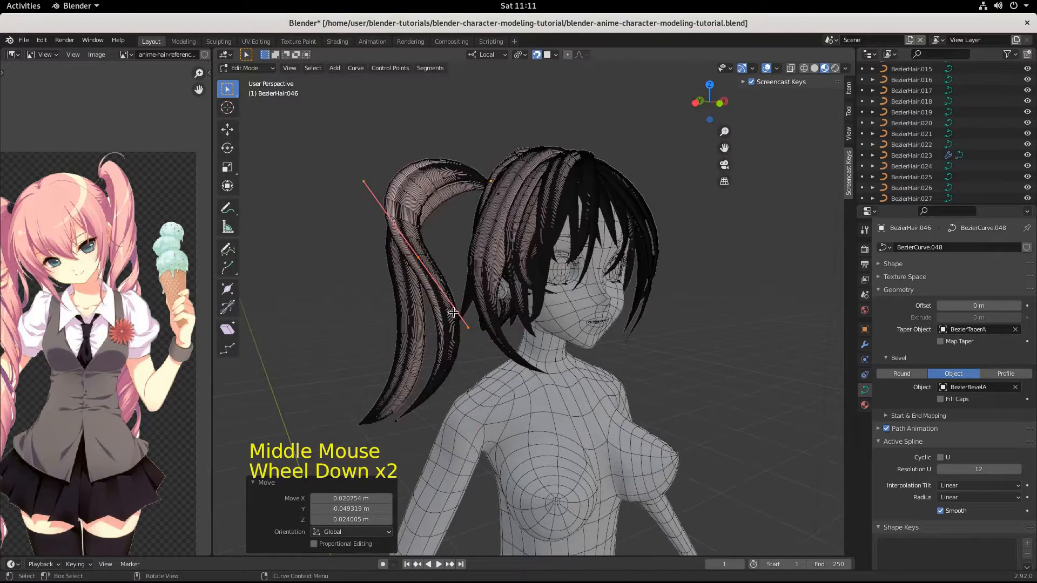
- Lower the duplicated strand's middle point about 0.127 m in Z, scale its handles by 0.575, and raise it about 0.03 m
key(g)
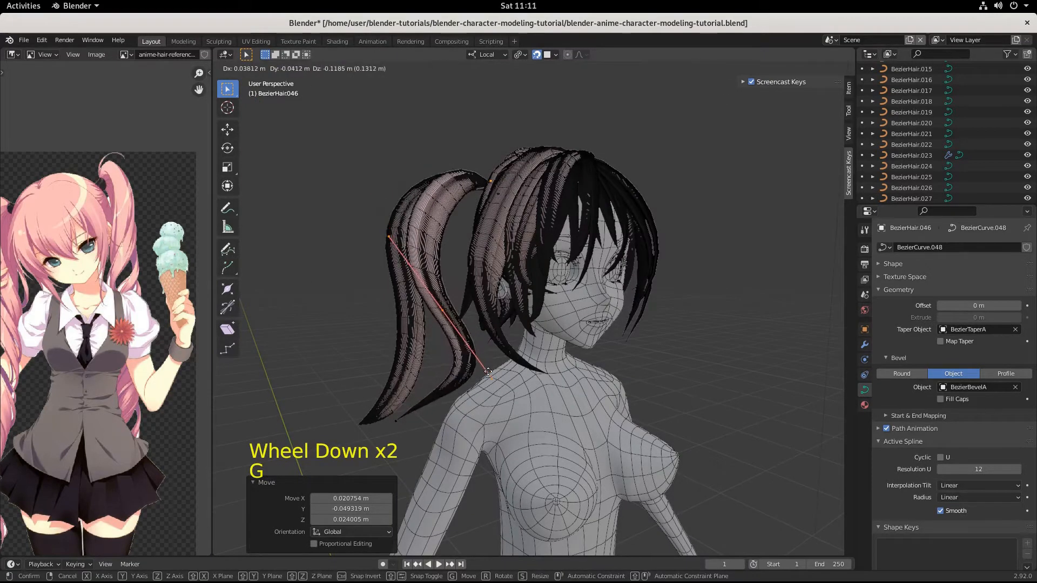
click(488, 375)
key(s)
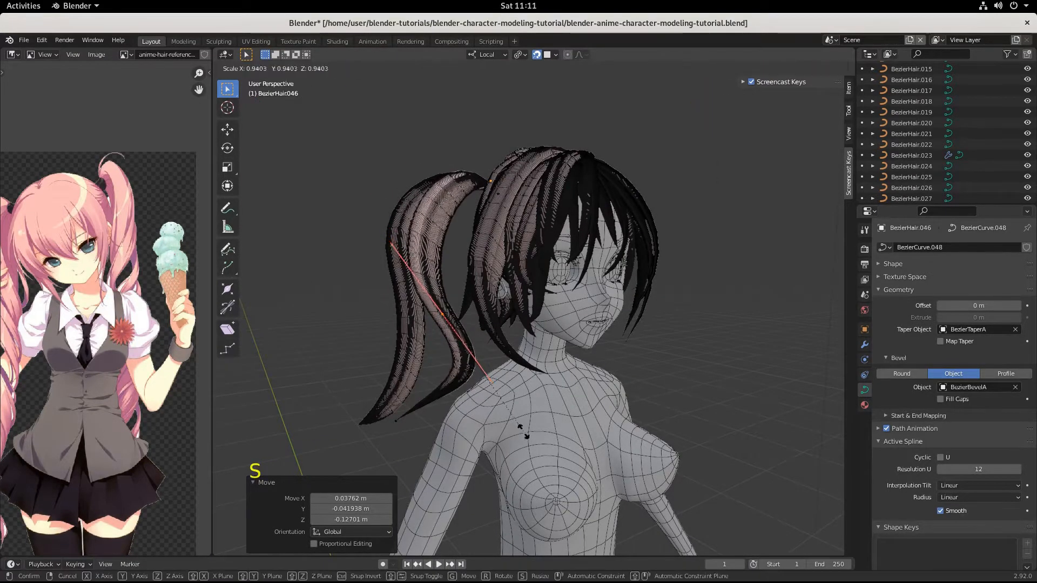
click(493, 384)
key(g)
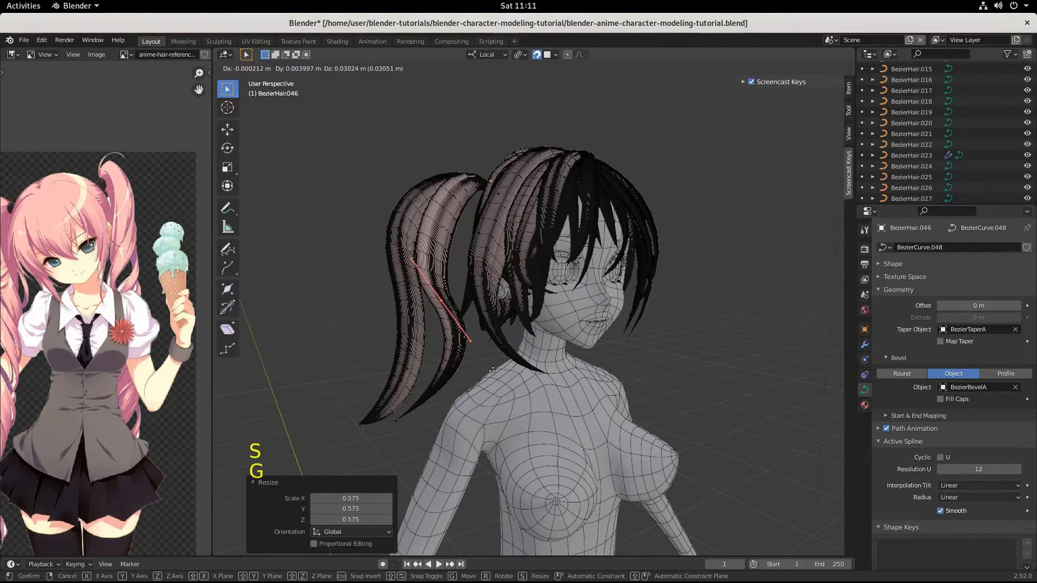
- Move the duplicated strand's tip point about 0.008, -0.001 and 0.035 m in X, Y, Z and rotate its handles -43.2° in the view
click(453, 458)
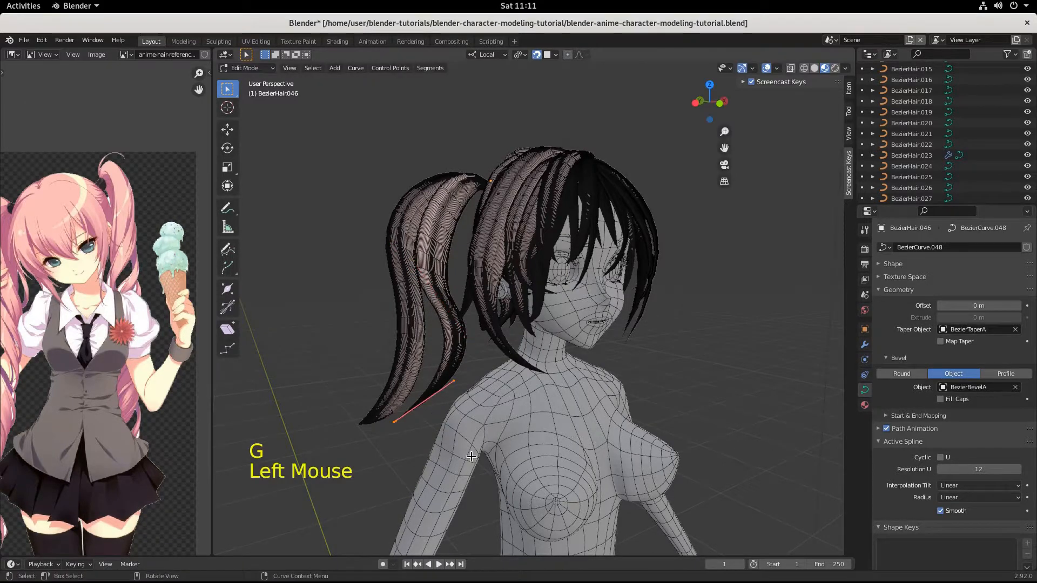
key(g)
key(r)
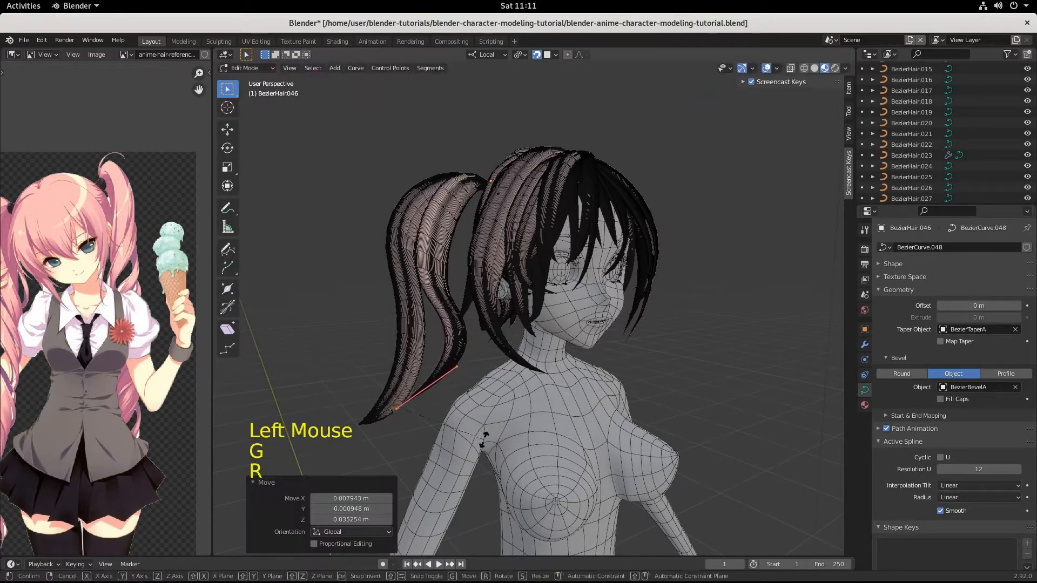
click(558, 340)
- Move the duplicated strand's tip about 0.052, -0.042 and -0.048 m in X, Y, Z and rotate its handles 27.9° in the view
key(g)
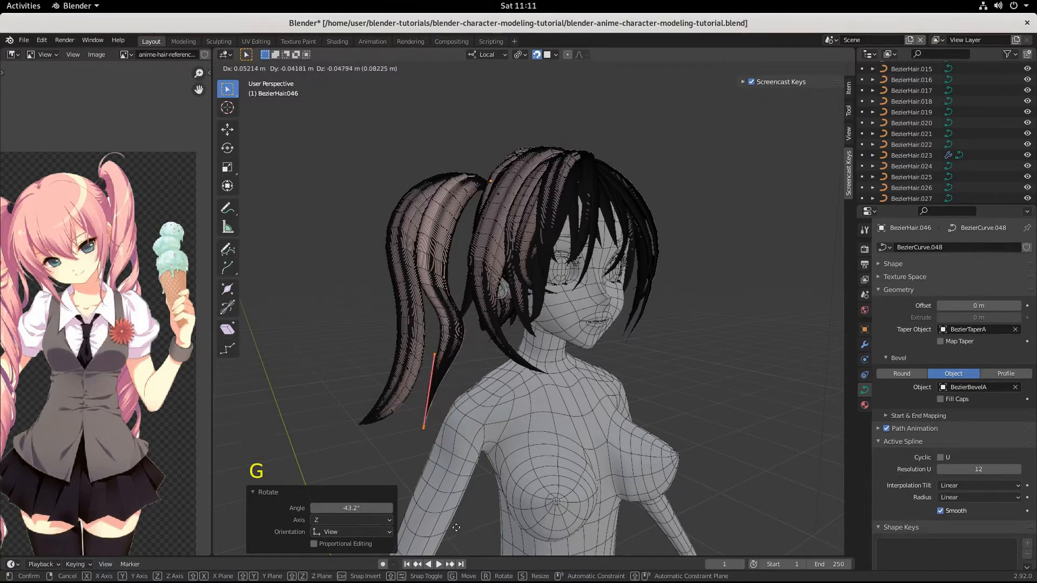
key(r)
click(585, 453)
- Move the duplicated strand's tip about -0.067, 0.043 and -0.025 m in X, Y, Z, scale its handles by 0.571, and raise it slightly
key(g)
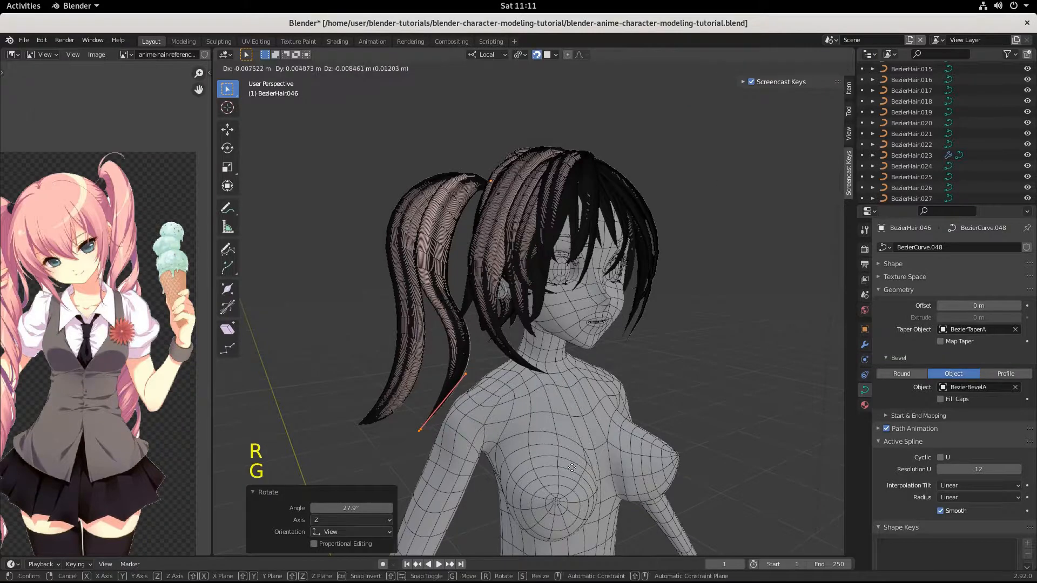
click(550, 474)
key(s)
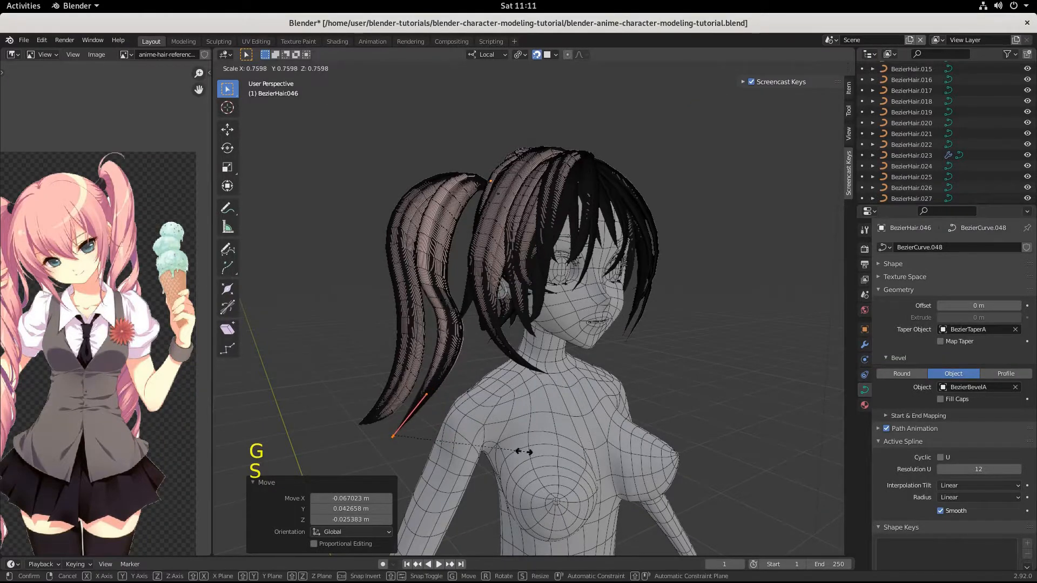
click(480, 472)
key(g)
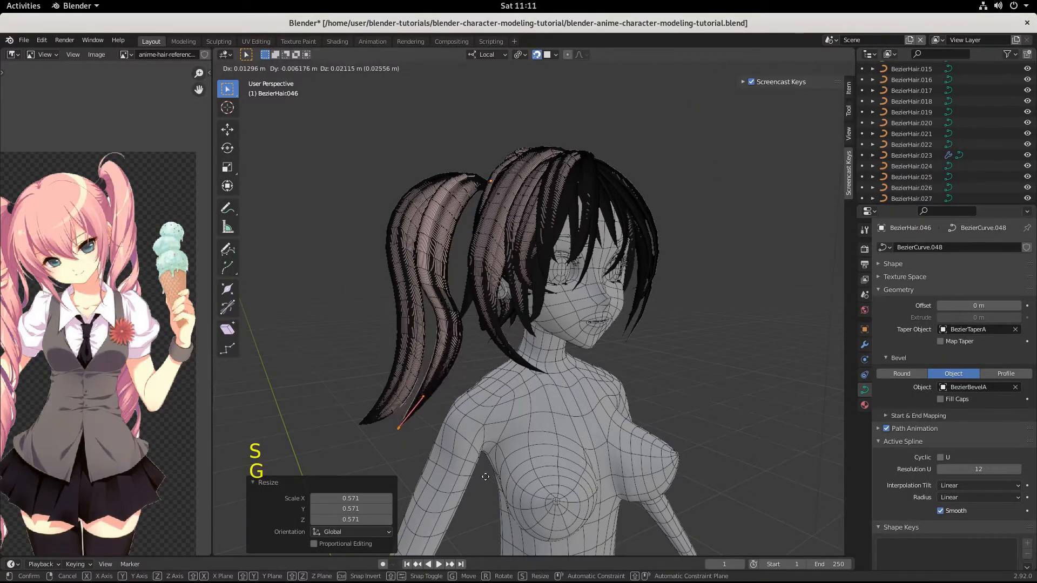
click(484, 468)
- In Object Mode, rotate the whole duplicated strand -46.4° about global Z and move it about 0.018 m in X and 0.024 m in Y
middle_drag(485, 468, 507, 312)
click(506, 306)
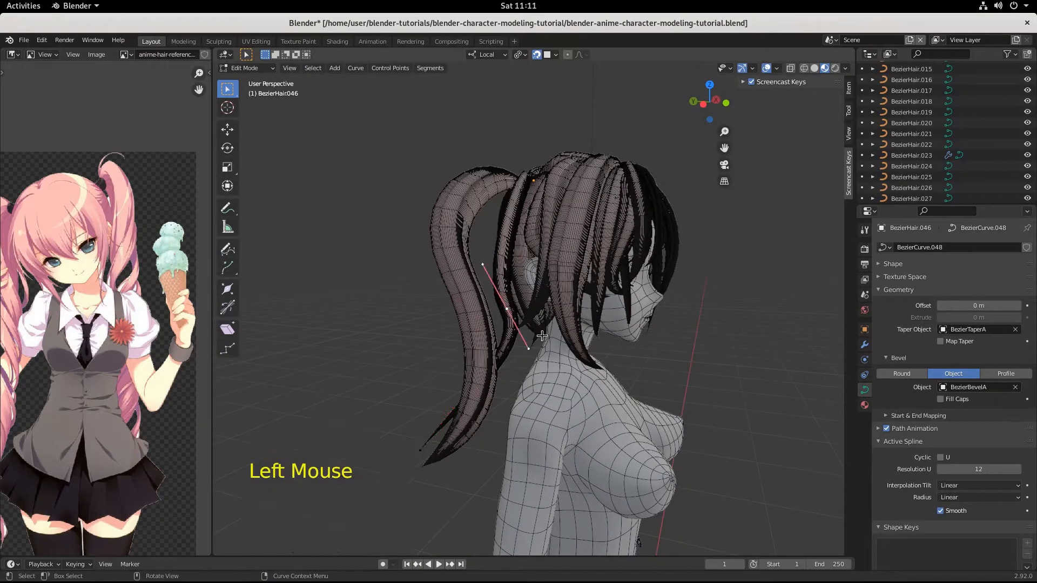
key(Tab)
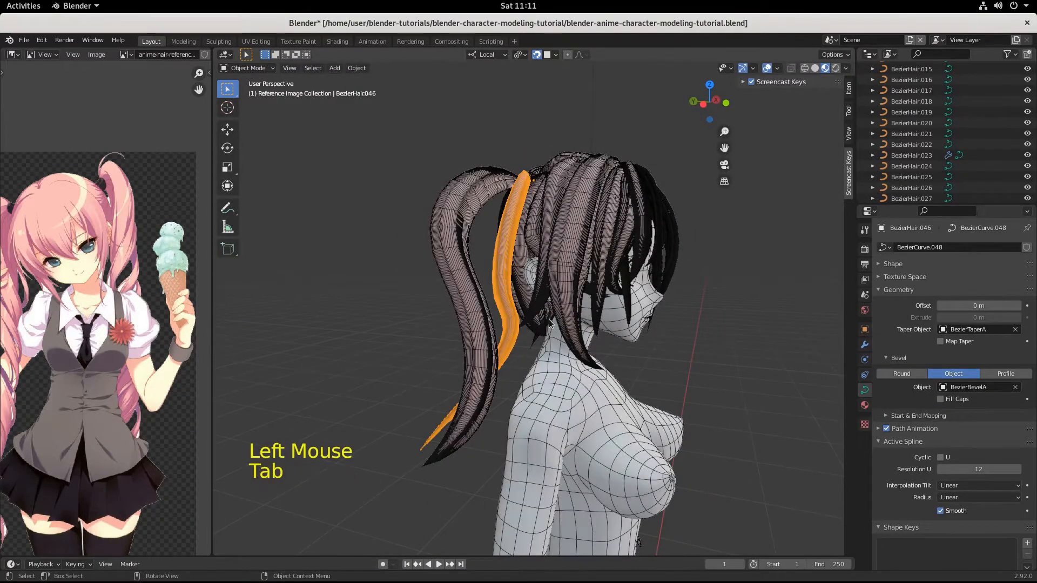
key(r)
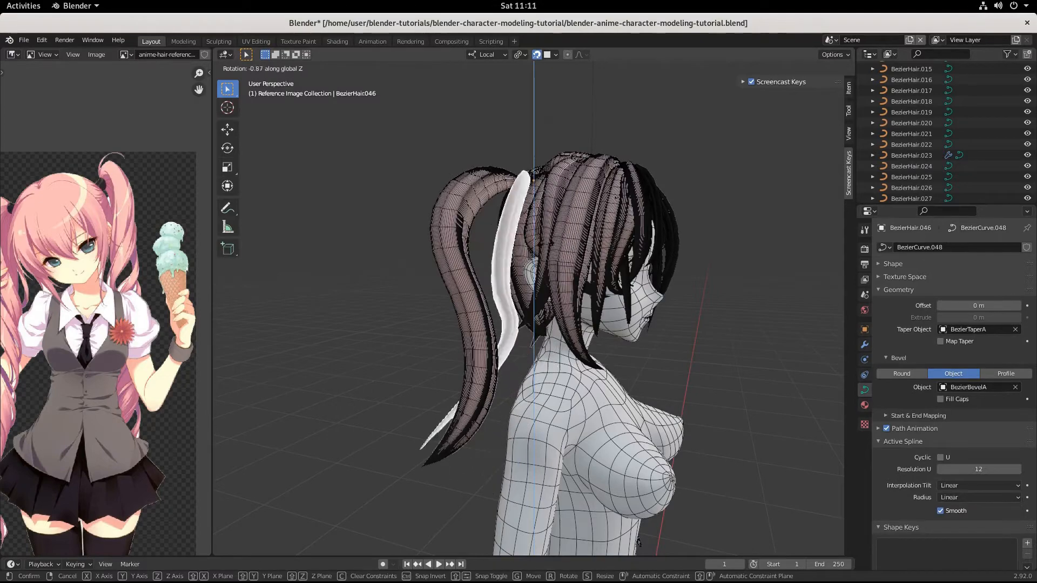
click(658, 532)
middle_drag(591, 261, 669, 301)
key(g)
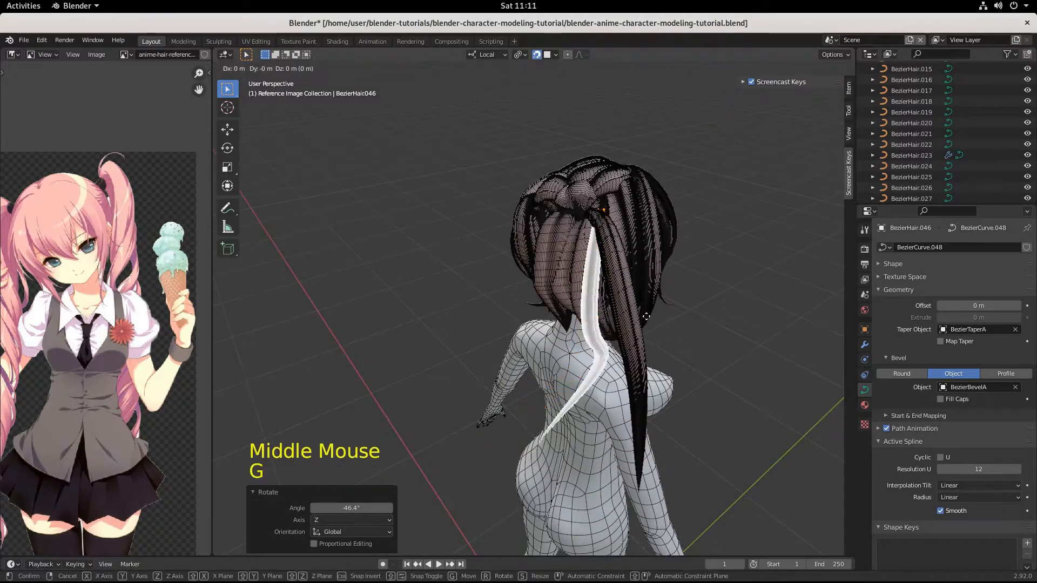
click(633, 318)
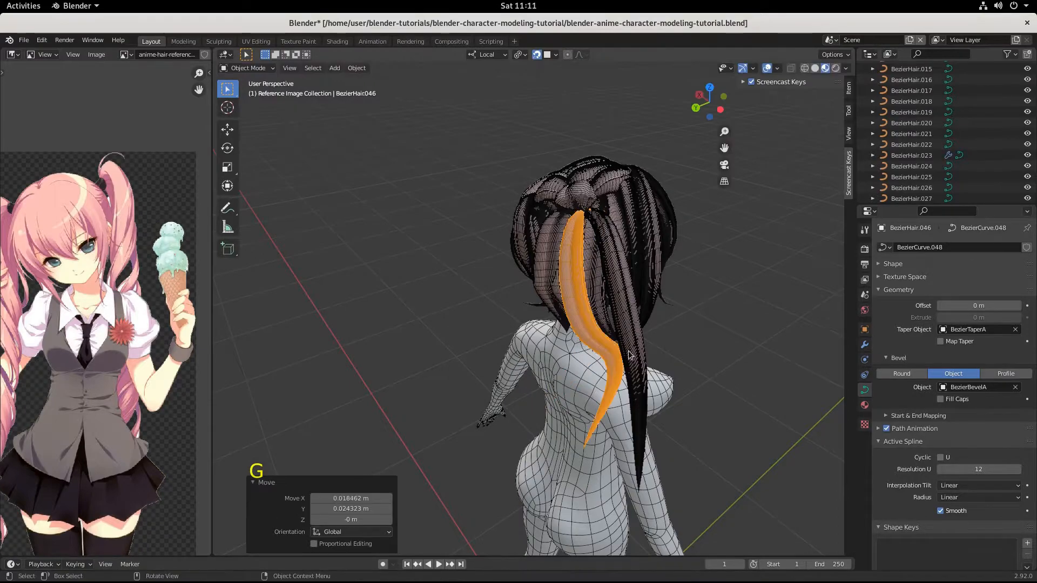
- Rotate the handles of the duplicated strand's middle control point about -22° in the view
middle_drag(633, 318, 500, 310)
key(Tab)
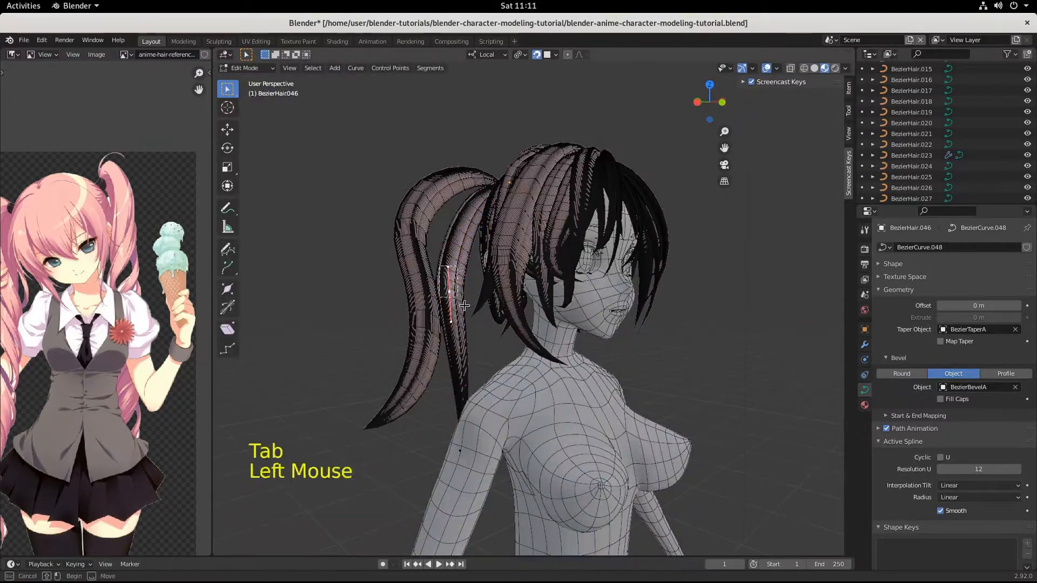
key(r)
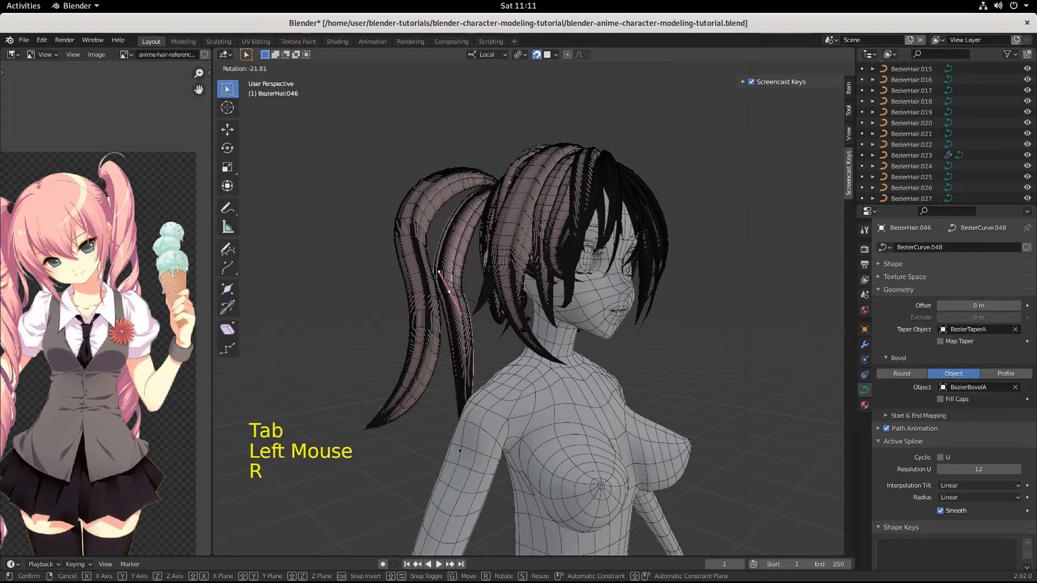
- Rotate, scale up and reposition the middle control point of the inner ponytail strand so it bends along the outer strand
click(519, 336)
key(s)
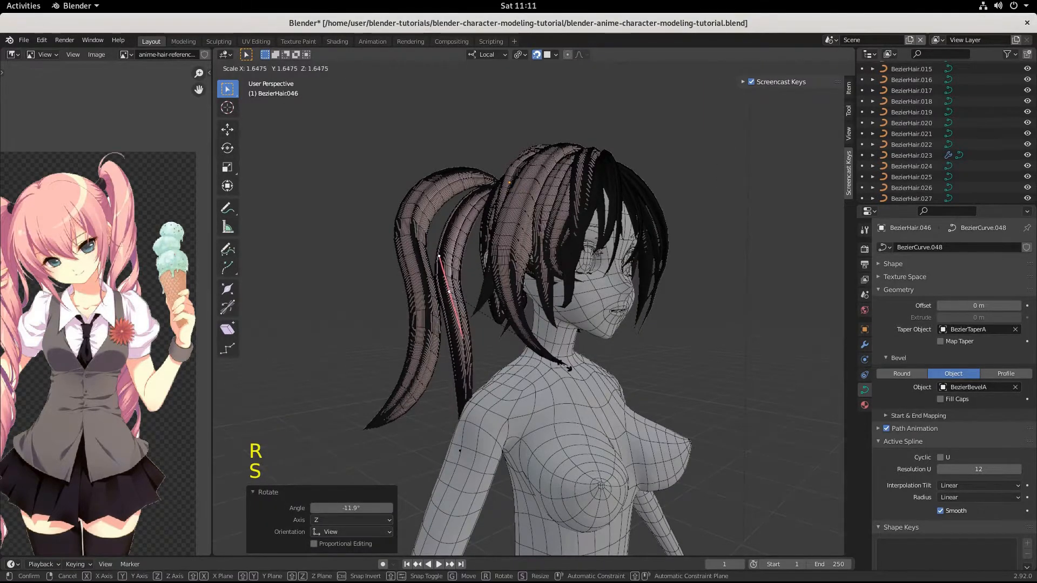
click(546, 350)
key(g)
click(545, 350)
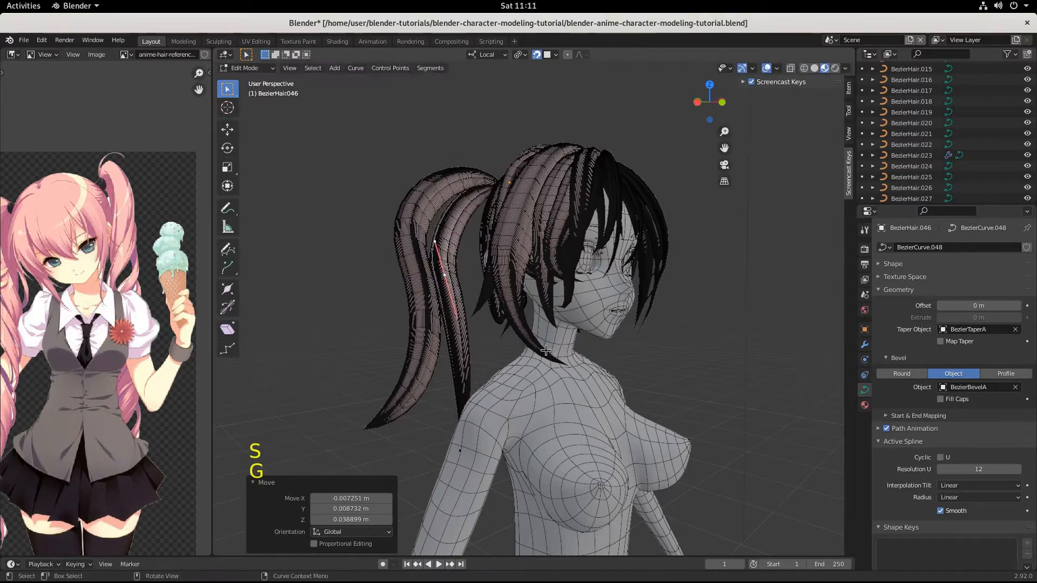
middle_drag(546, 350, 494, 405)
key(r)
click(533, 363)
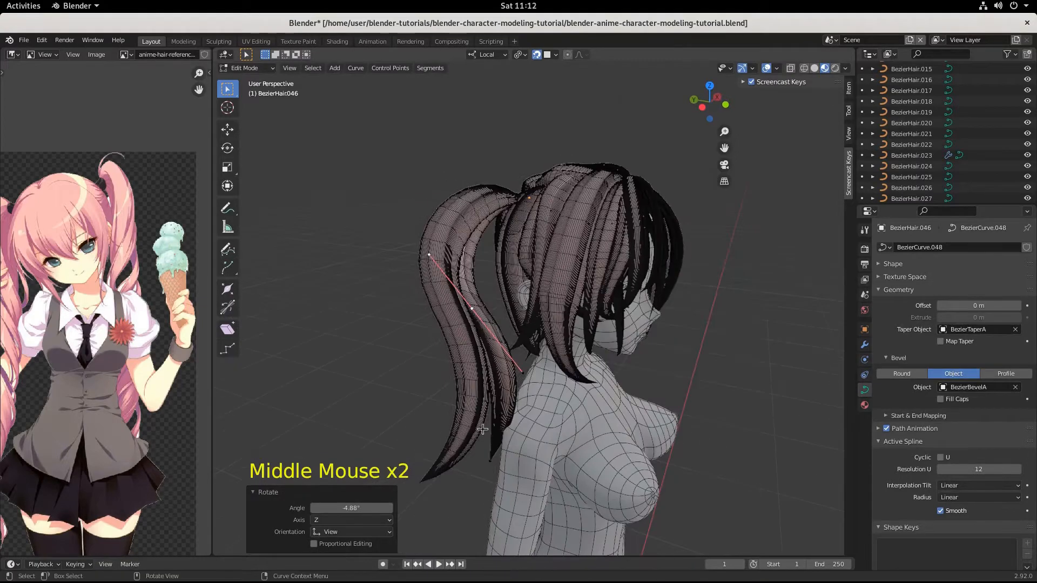
- Move the inner ponytail strand's tip point up about 0.16 m and rotate it so the end curls toward the shoulder
click(483, 430)
middle_drag(526, 494, 522, 485)
key(g)
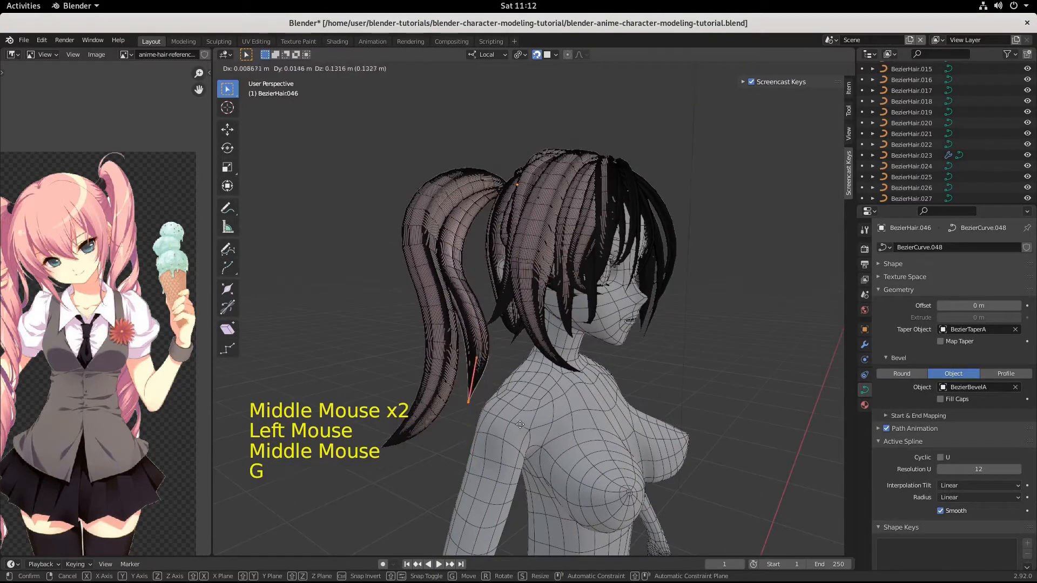
click(513, 417)
middle_drag(513, 416, 471, 412)
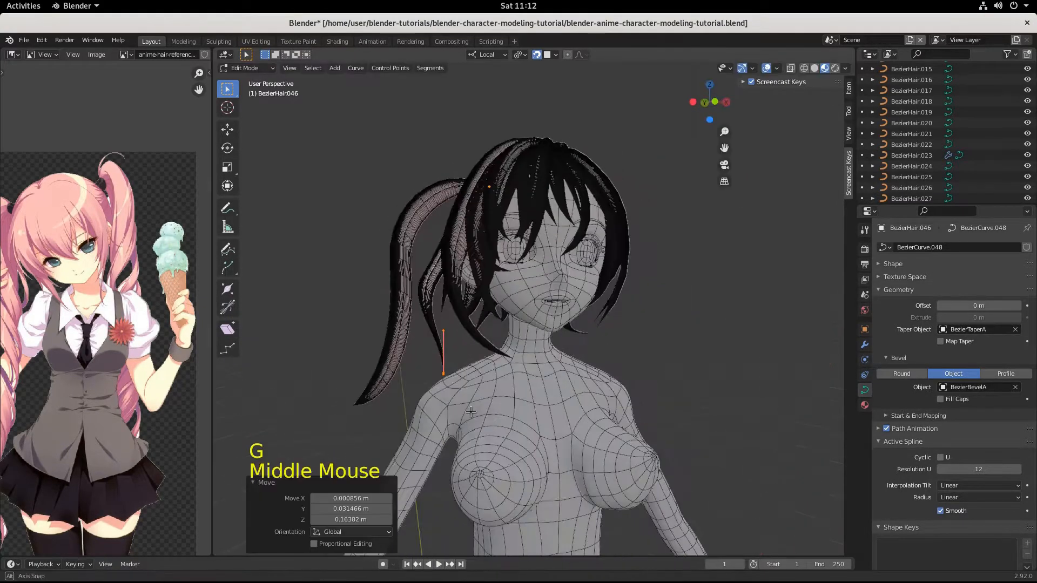
key(r)
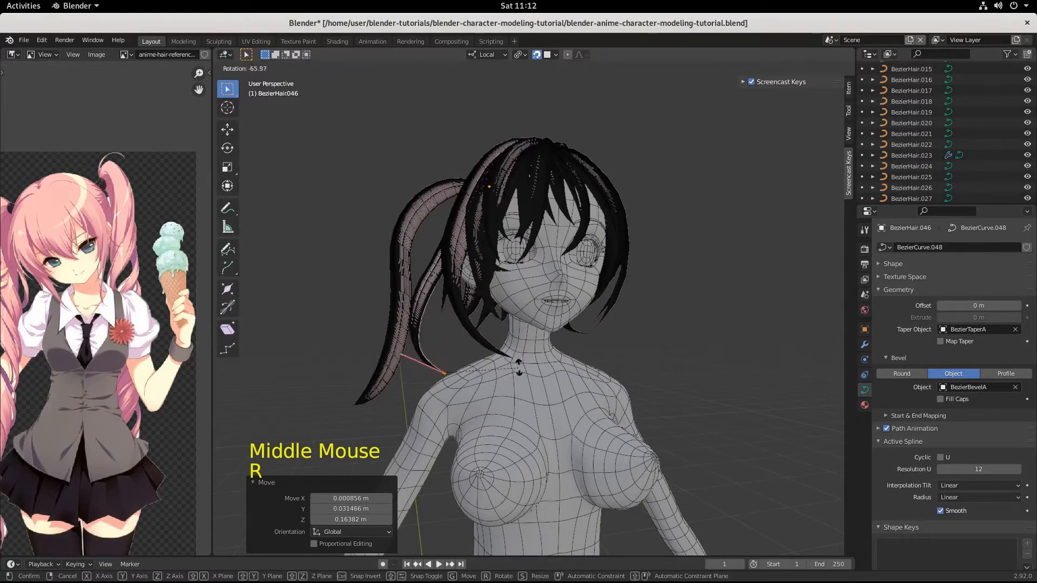
click(525, 358)
- Rotate the inner strand's middle control point about 45° in the back view and shift it about 0.03 m toward the outer strand
middle_drag(525, 358, 640, 404)
middle_drag(603, 351, 643, 346)
drag(623, 276, 582, 246)
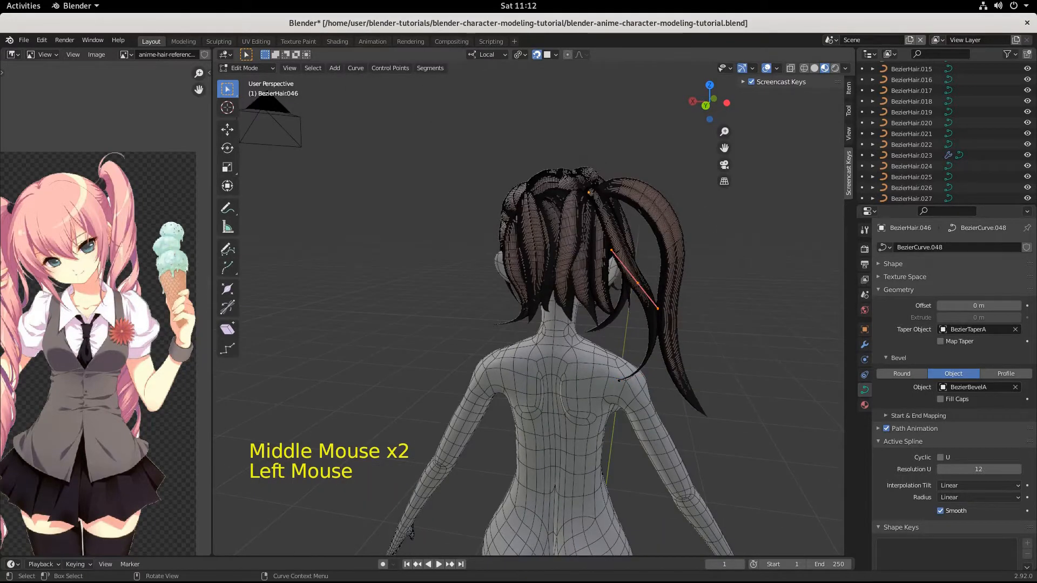
key(r)
click(637, 427)
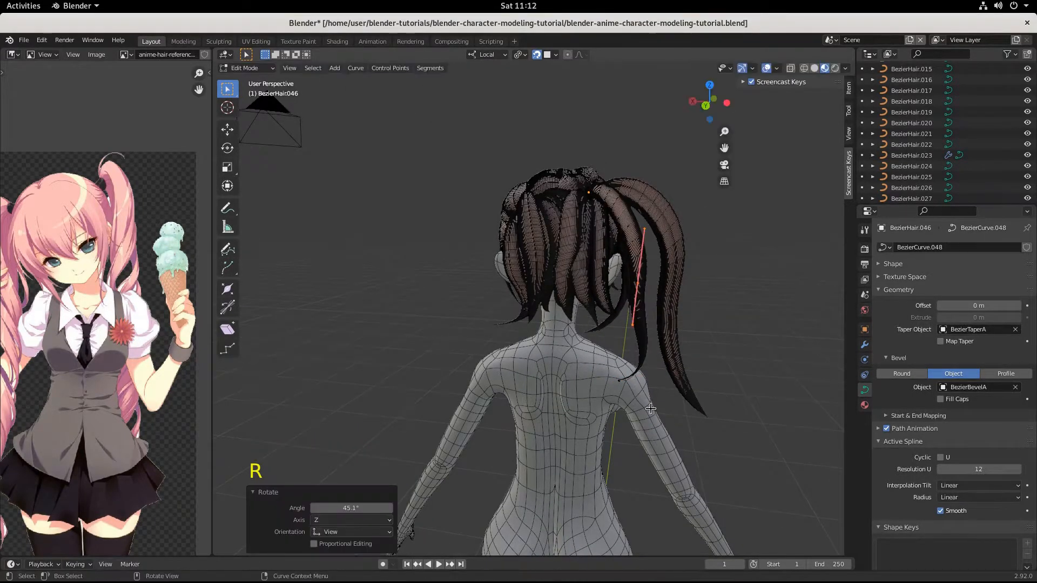
key(g)
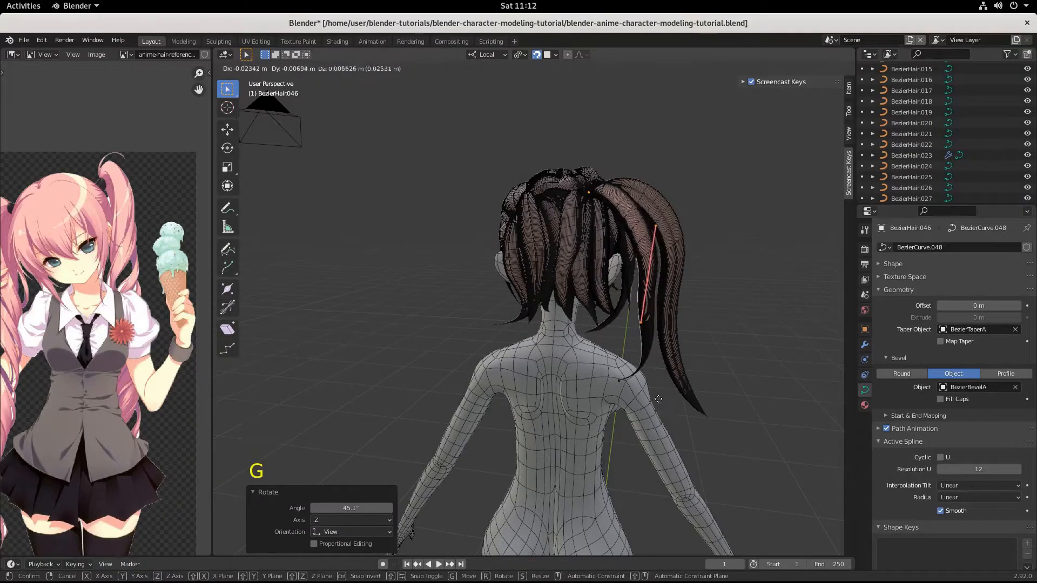
click(658, 398)
- Rotate the inner strand's tip point about 97.5° in the front view and move it about -0.10 m in X and 0.03 m in Y
middle_drag(658, 399, 418, 358)
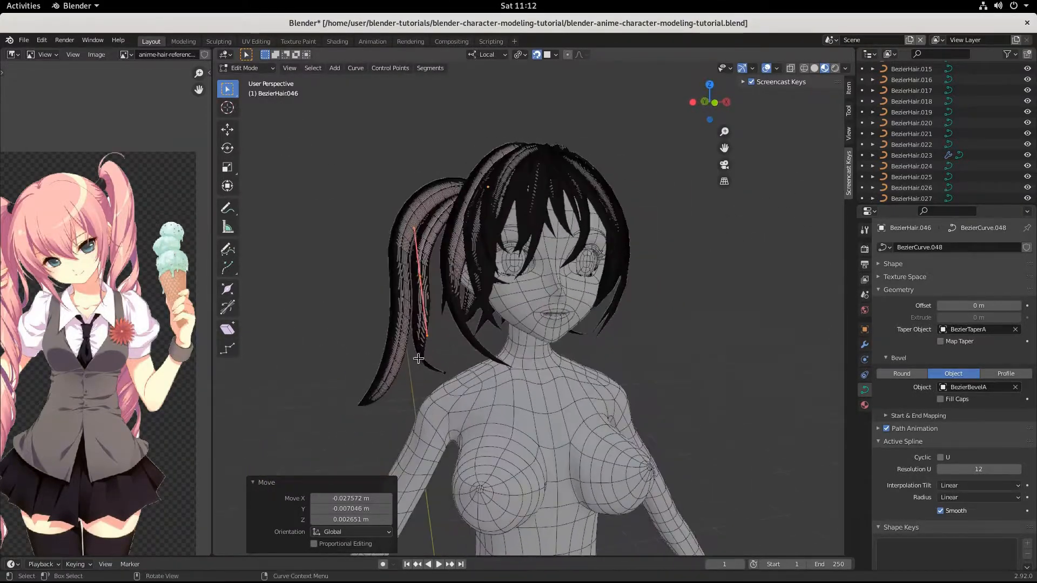
click(445, 372)
key(r)
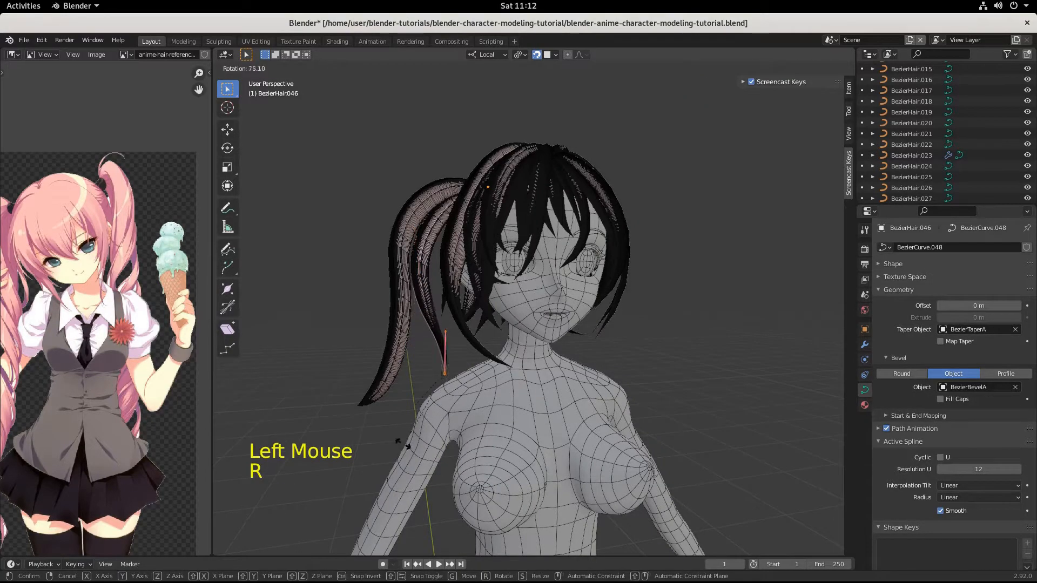
click(377, 434)
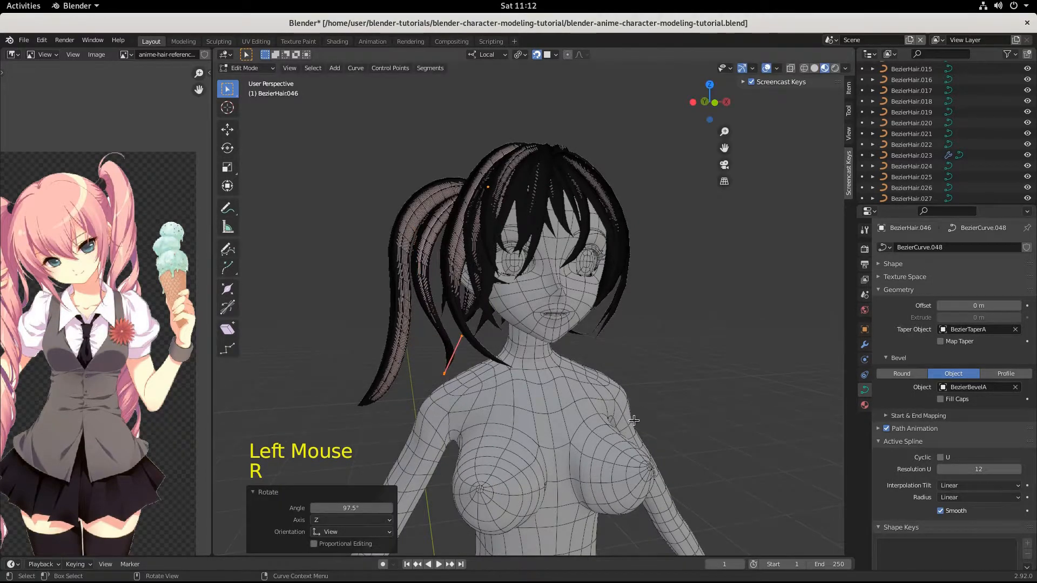
click(591, 425)
- Rotate the strand's tip about 98° in side view, move it about 0.08 m in Y and 0.03 m in Z, and return to Object Mode
middle_drag(722, 442, 589, 465)
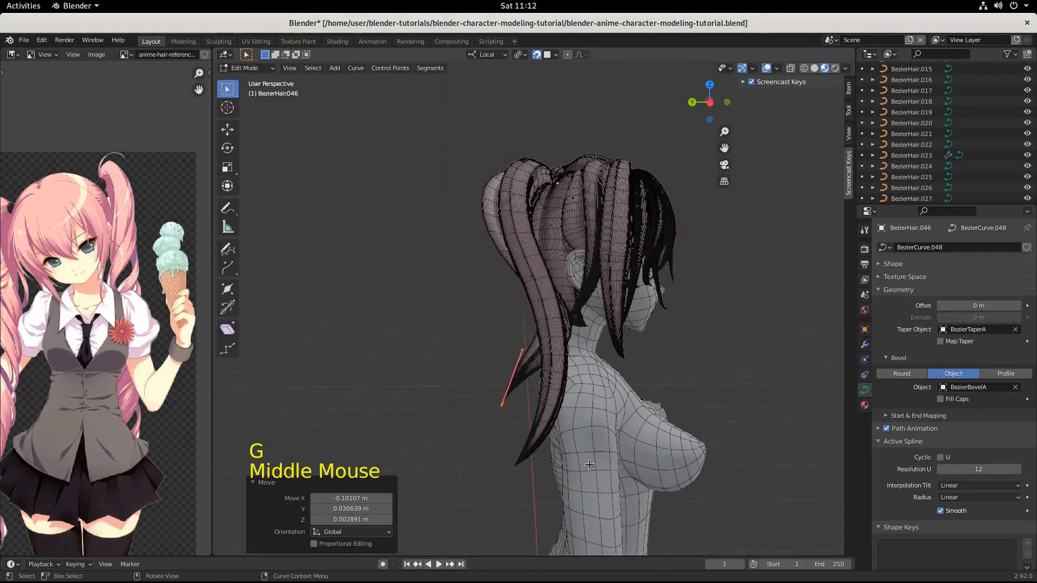
key(r)
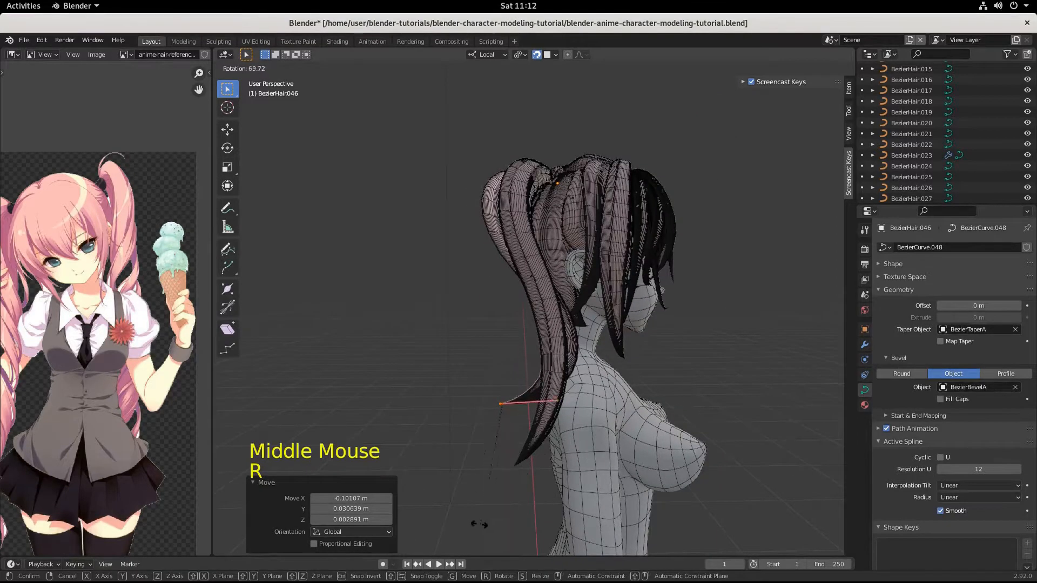
click(610, 549)
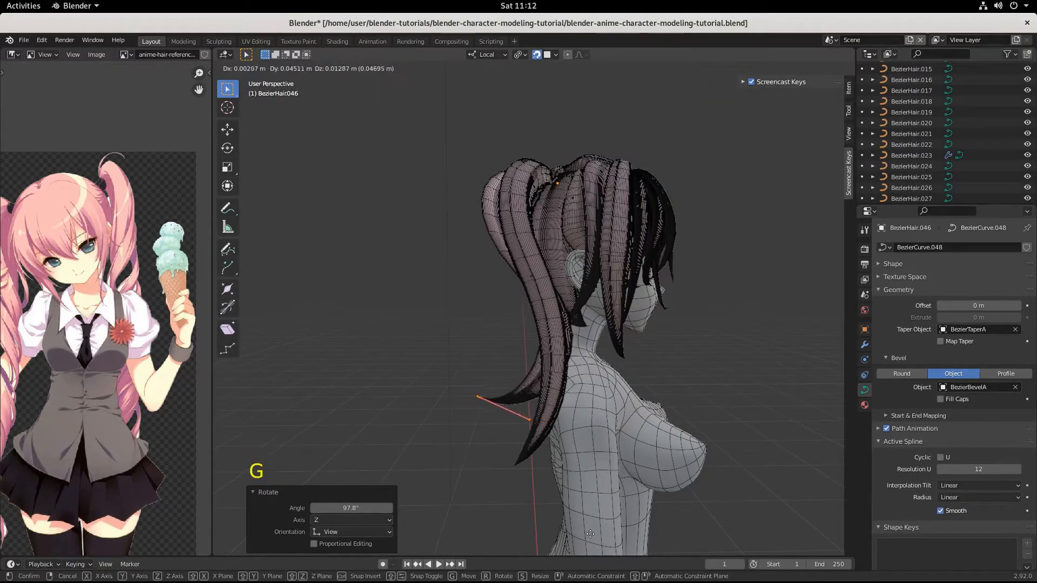
click(571, 525)
middle_drag(729, 522, 574, 454)
scroll(579, 492, down, 3)
scroll(608, 483, up, 4)
scroll(548, 449, up, 1)
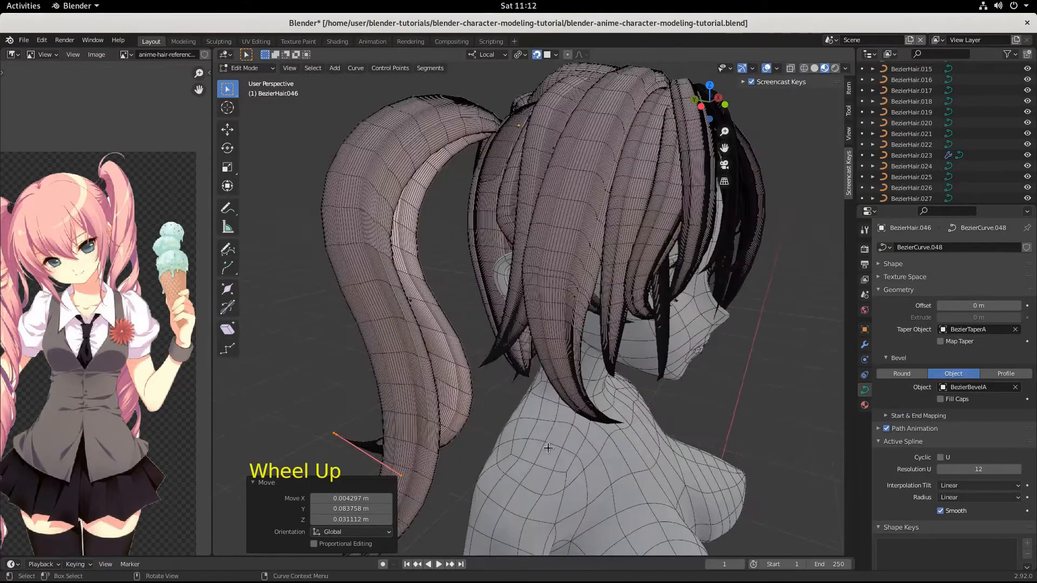
click(651, 223)
key(Tab)
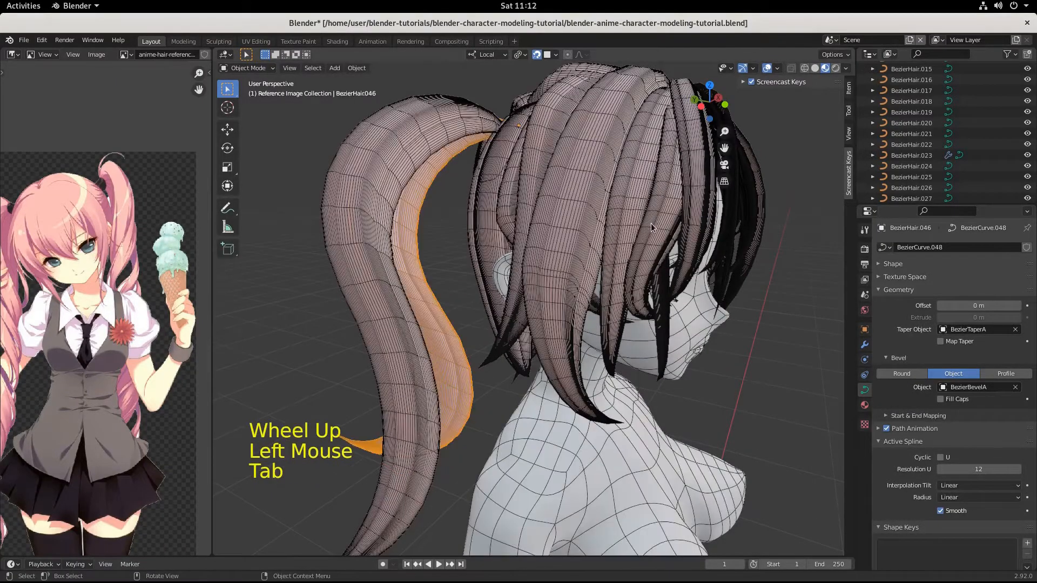
- Duplicate a narrow hair strand on the side of the head and place the copy beside the ponytail with its root at the base
click(651, 223)
key(shift+d)
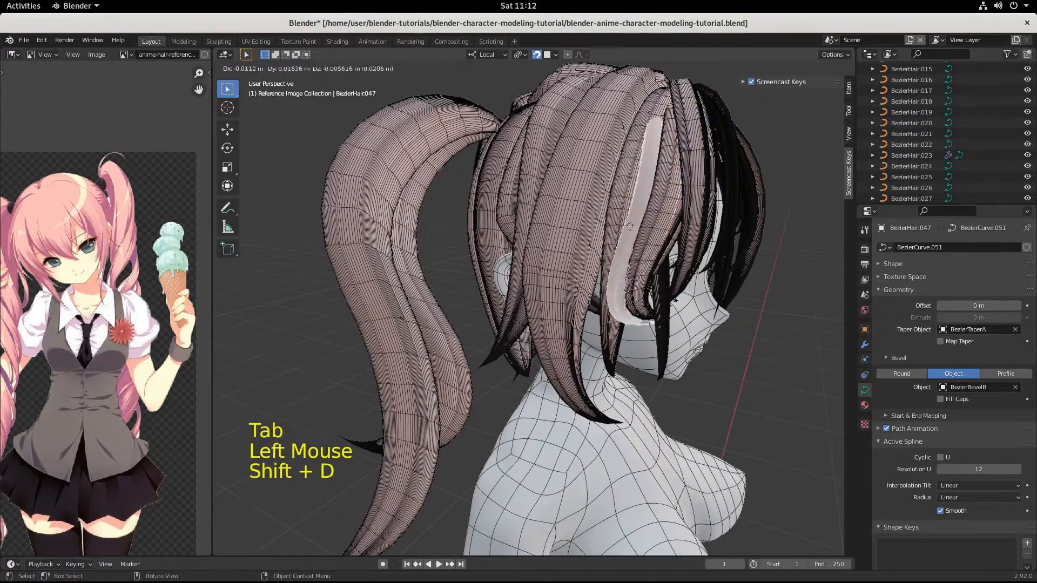
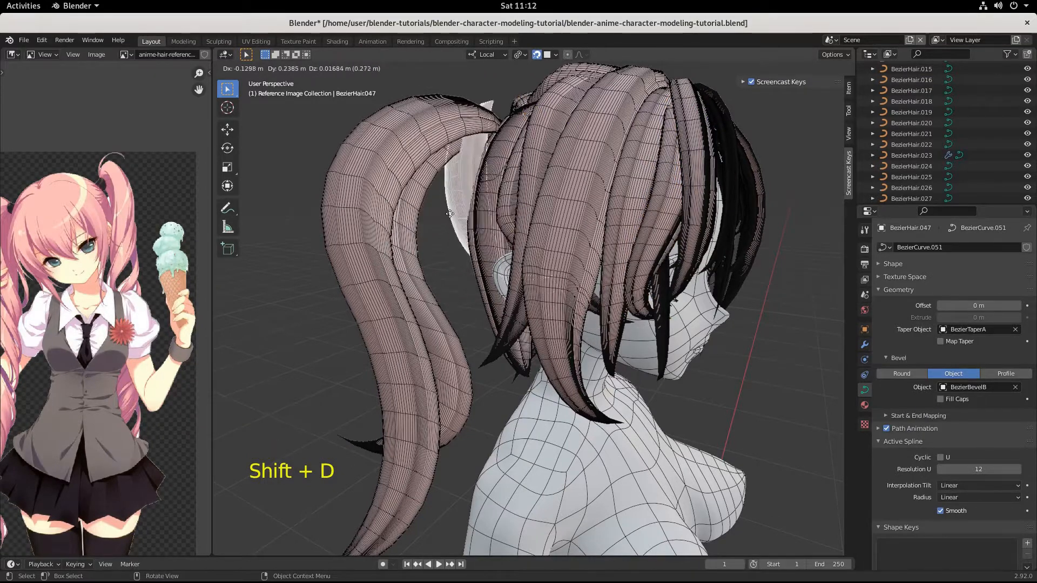
key(ctrl)
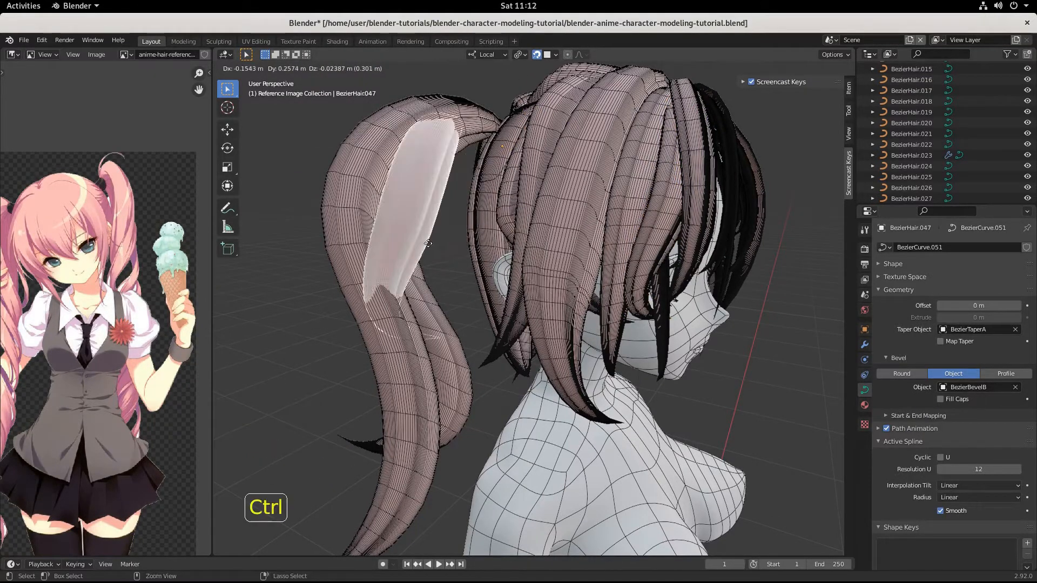
click(482, 241)
middle_drag(482, 241, 636, 330)
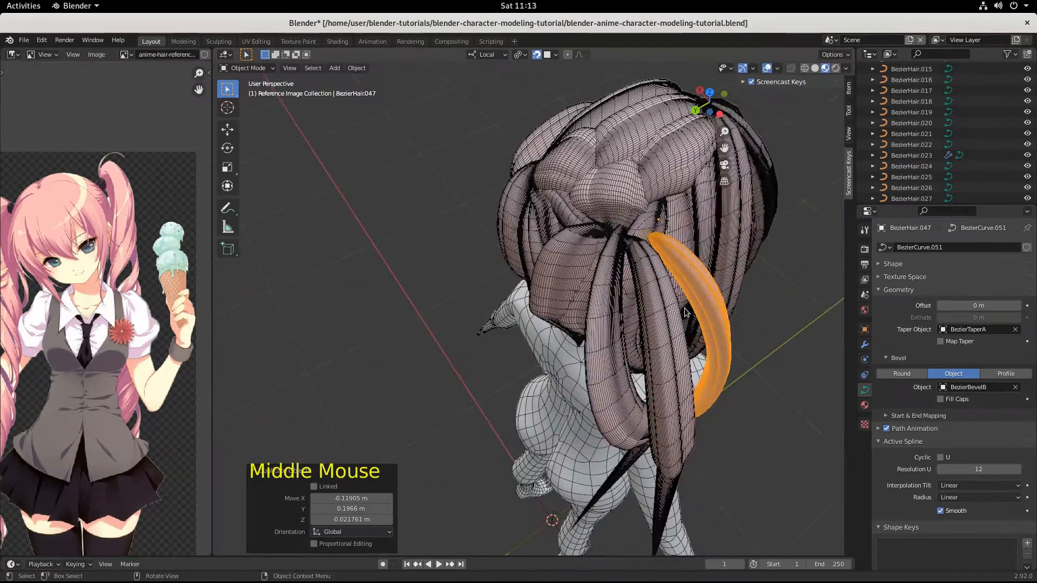
key(g)
key(ctrl)
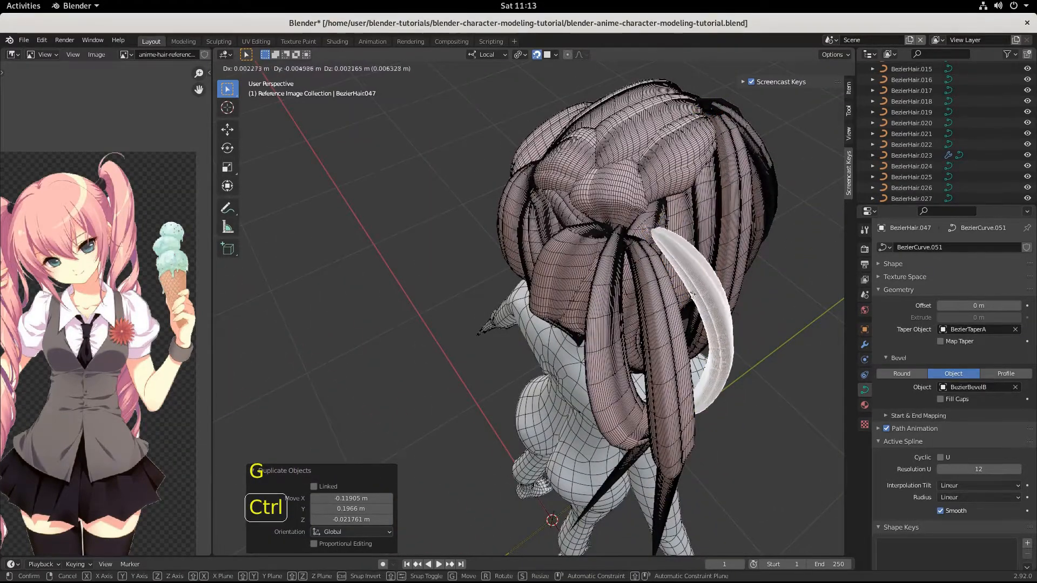
click(675, 299)
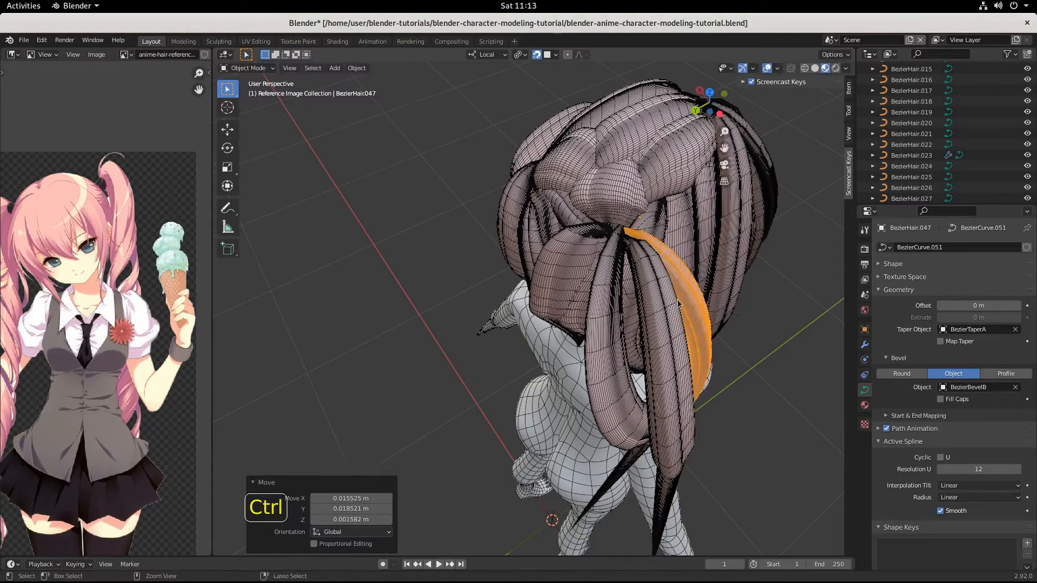
- Rotate the duplicated strand about 19° in the view plane so it leans outward along the ponytail
middle_drag(675, 299, 600, 336)
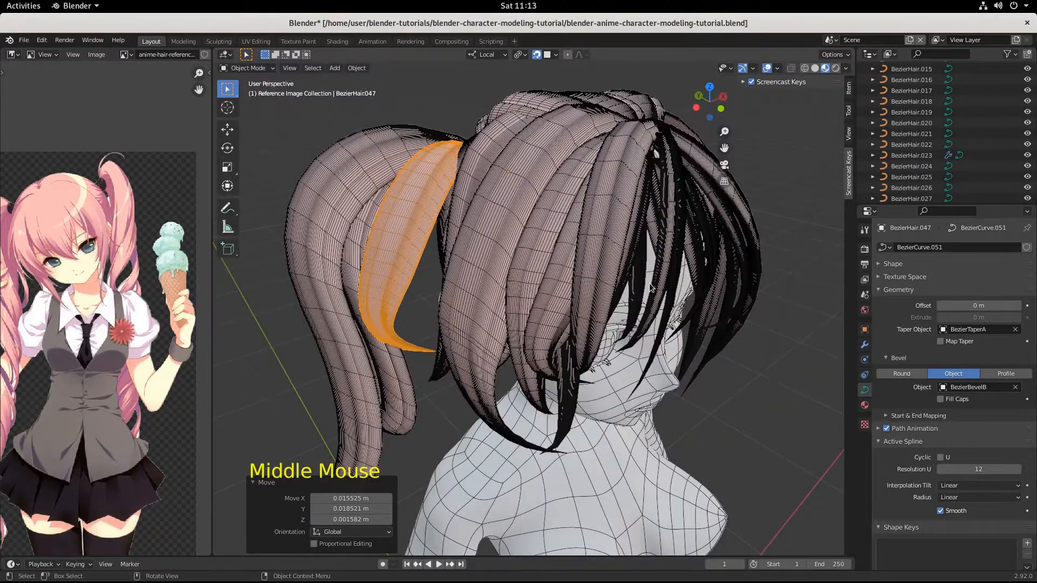
key(r)
click(627, 355)
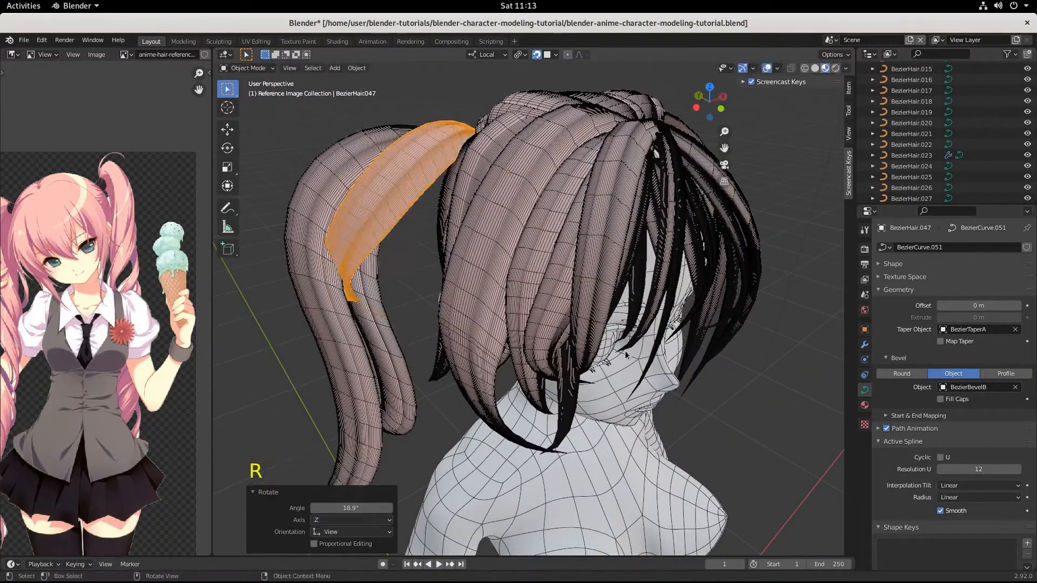
middle_drag(600, 342, 637, 305)
key(r)
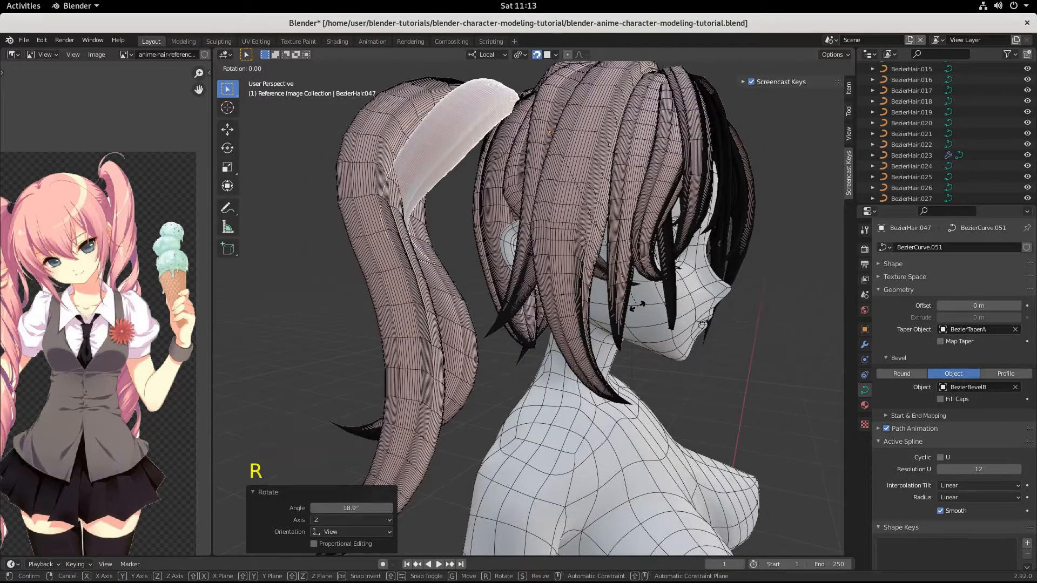
key(y)
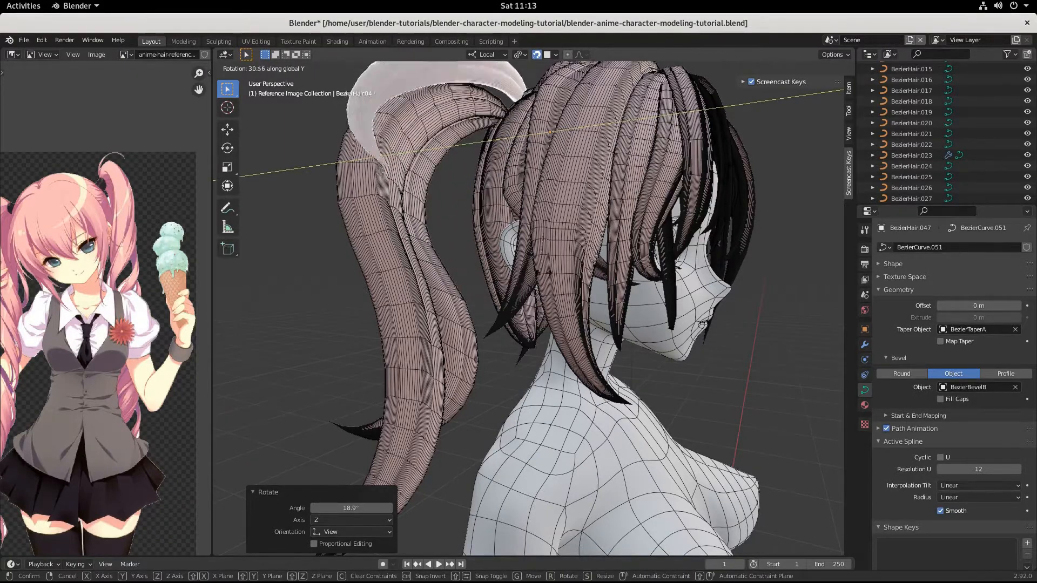
right_click(632, 247)
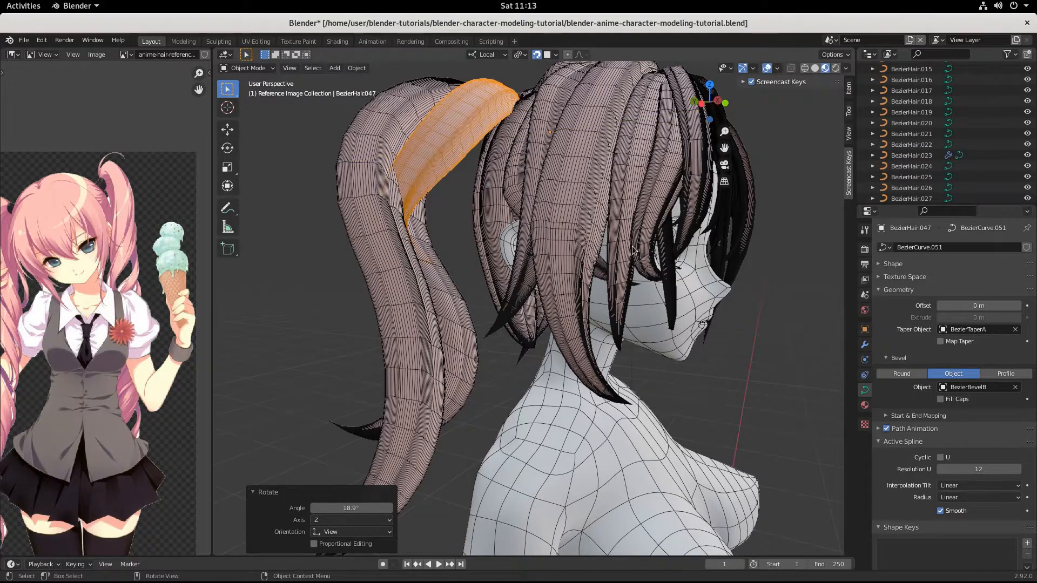
- Rotate the duplicated strand about -37° around the global X axis so it hangs down in front of the ponytail
key(r)
key(x)
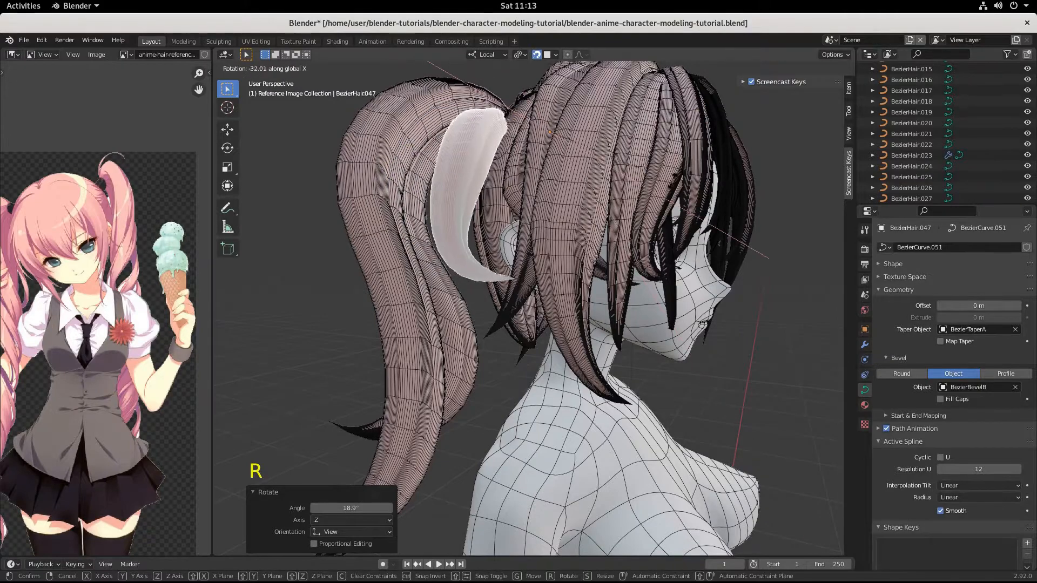
click(678, 174)
- Move the duplicated strand up about 0.037 m, then shift it about -0.02 m in X and Y to seat its root at the ponytail base
middle_drag(678, 175, 566, 242)
key(g)
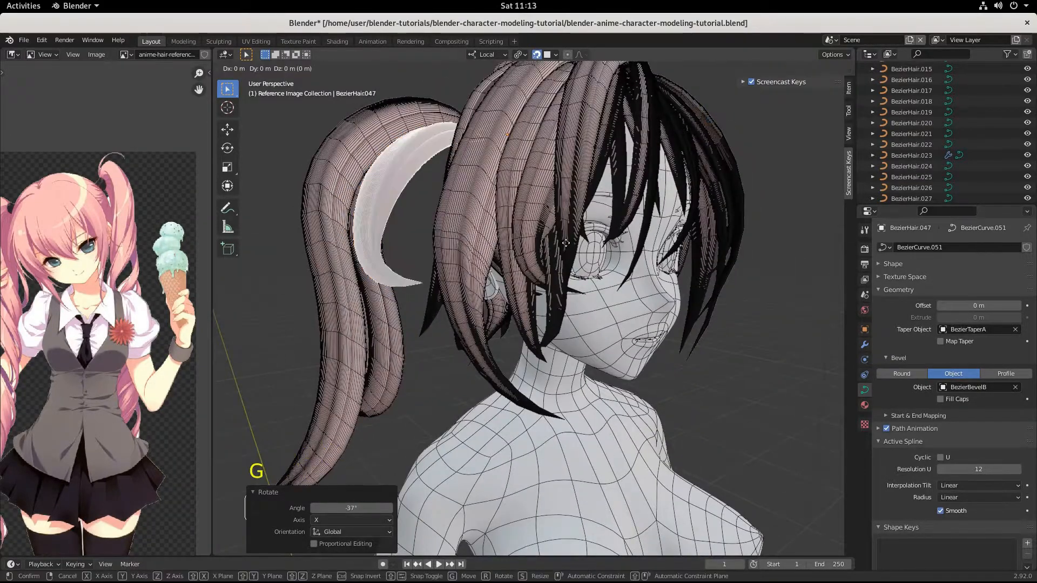
key(ctrl)
click(571, 212)
middle_drag(570, 212, 670, 297)
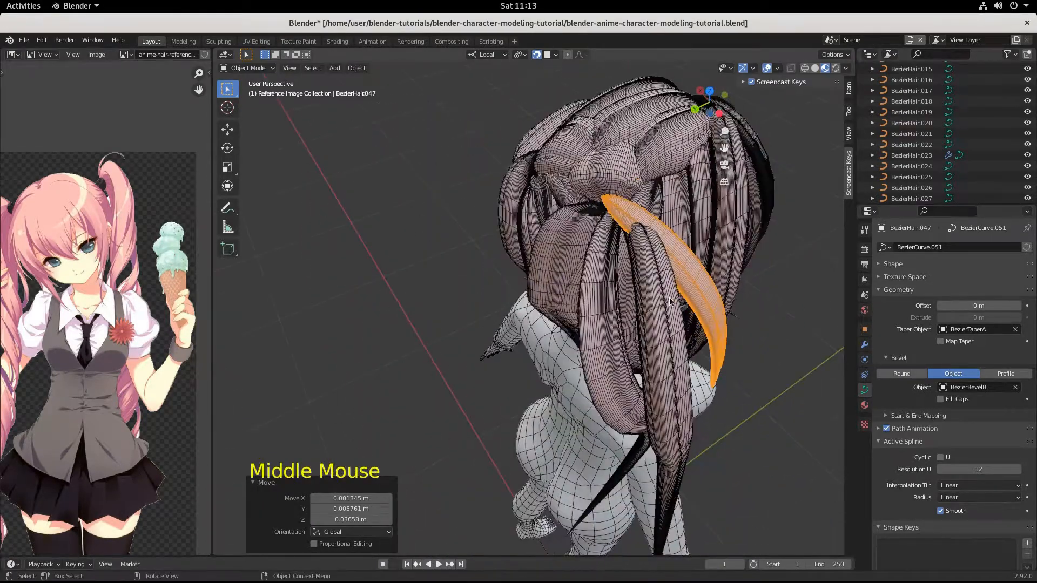
key(g)
key(ctrl)
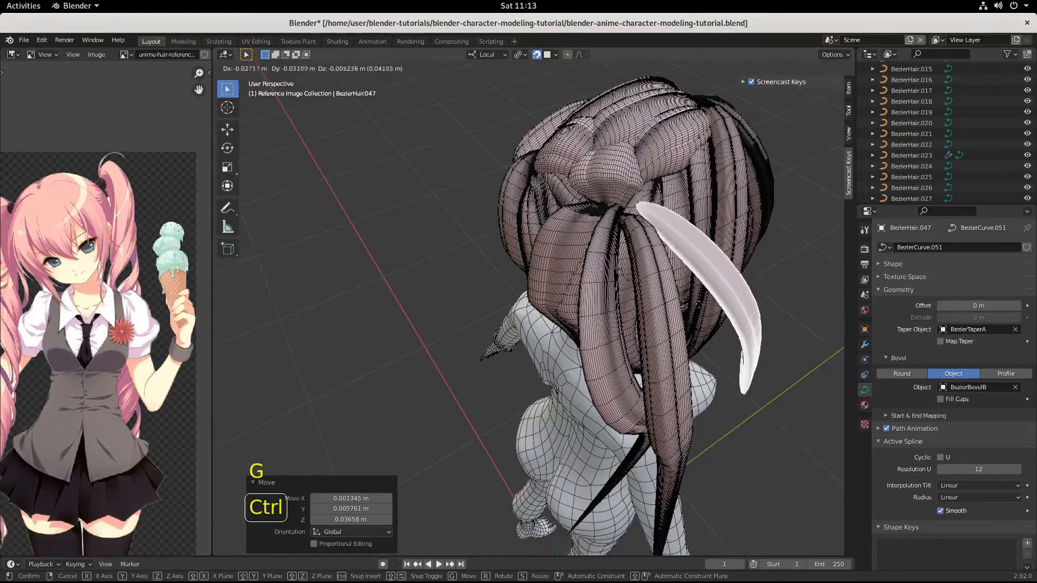
click(692, 308)
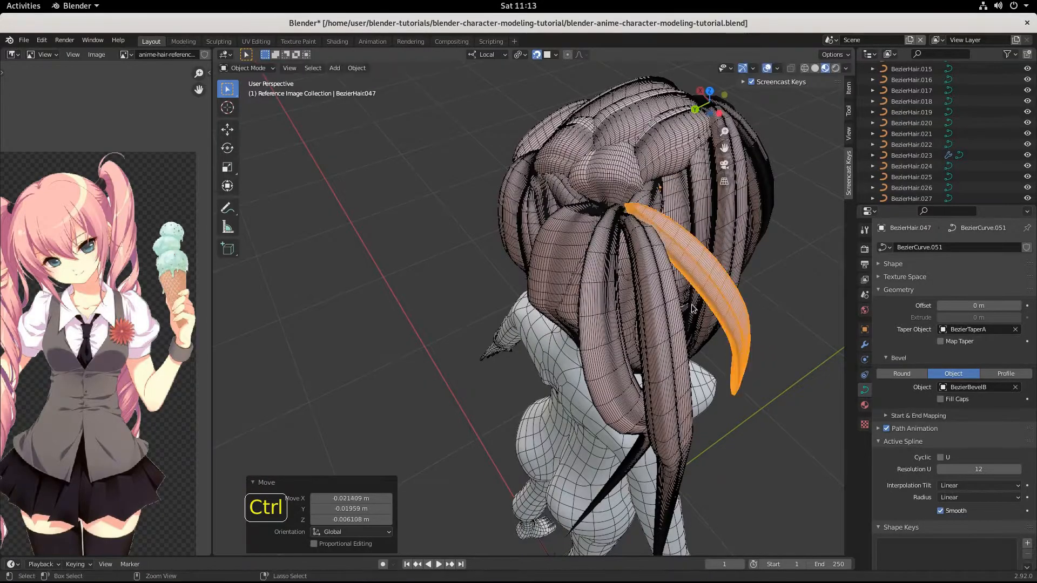
- Select the root control point of the duplicated front strand and scale its handles by 2.521
middle_drag(692, 308, 610, 289)
scroll(609, 289, up, 2)
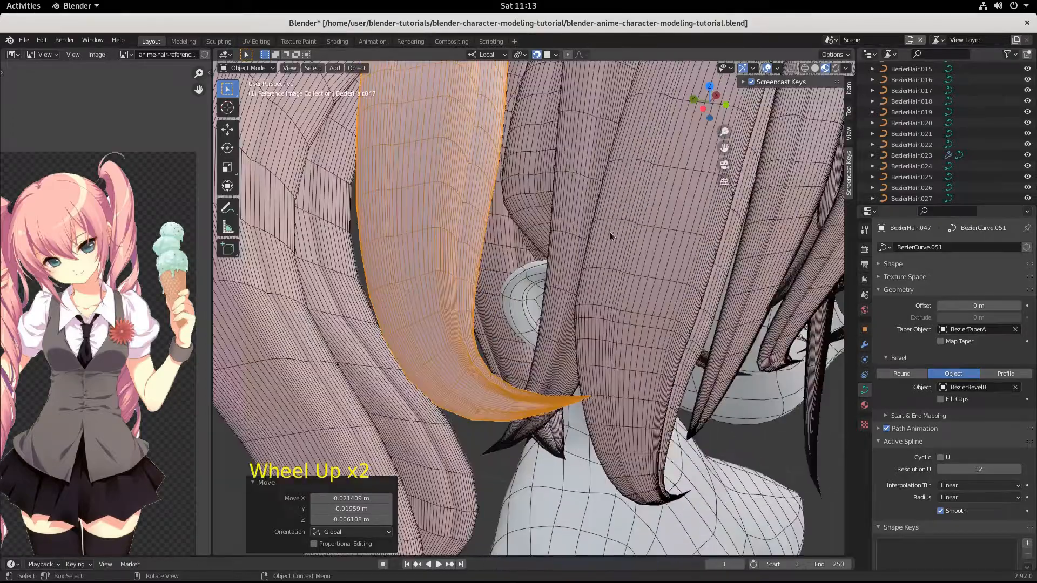
shift+scroll(610, 232, up, 1)
shift+middle_drag(611, 231, 672, 306)
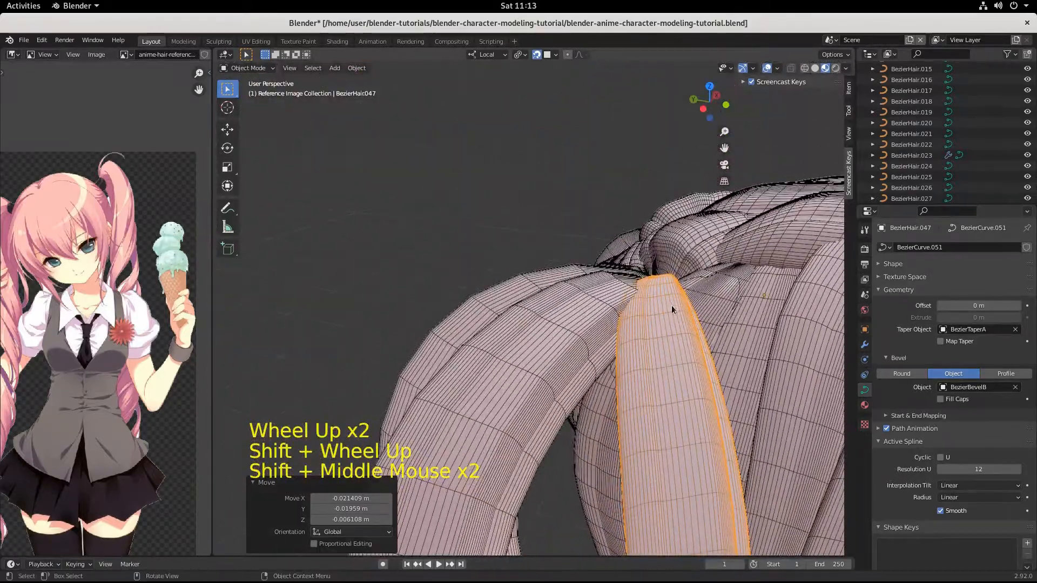
key(Tab)
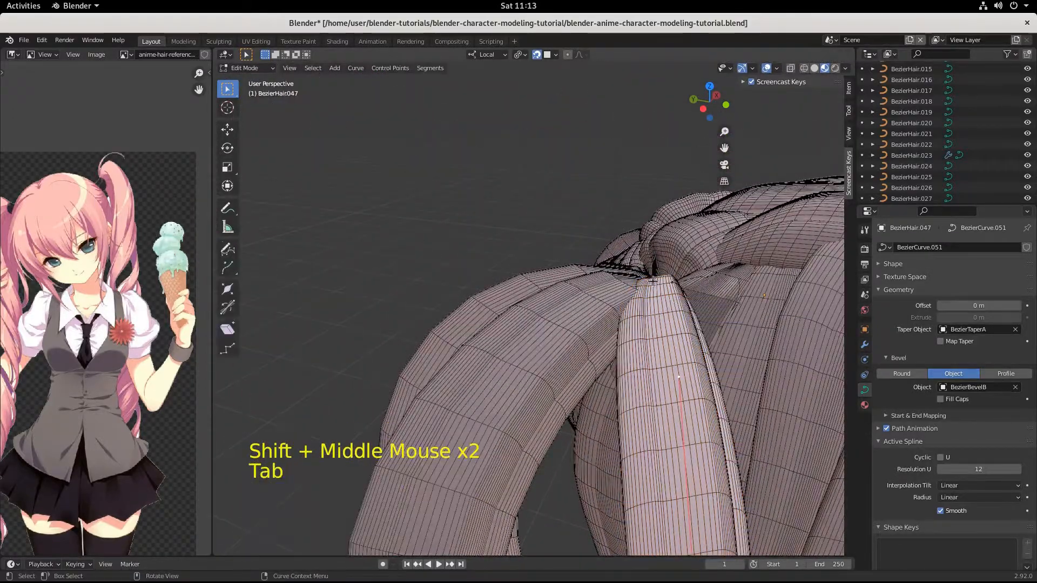
drag(631, 255, 747, 343)
middle_drag(744, 342, 718, 333)
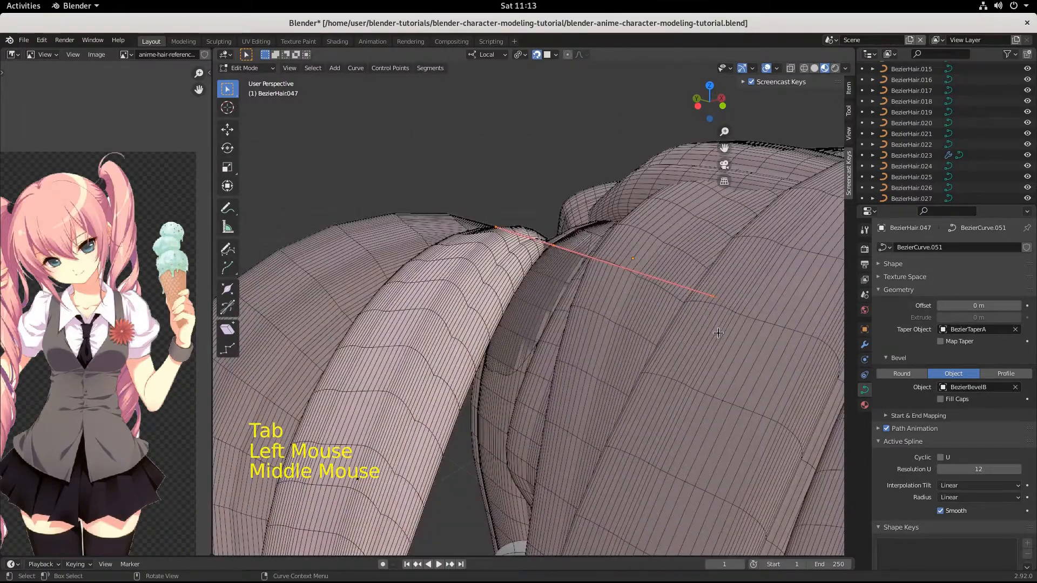
key(s)
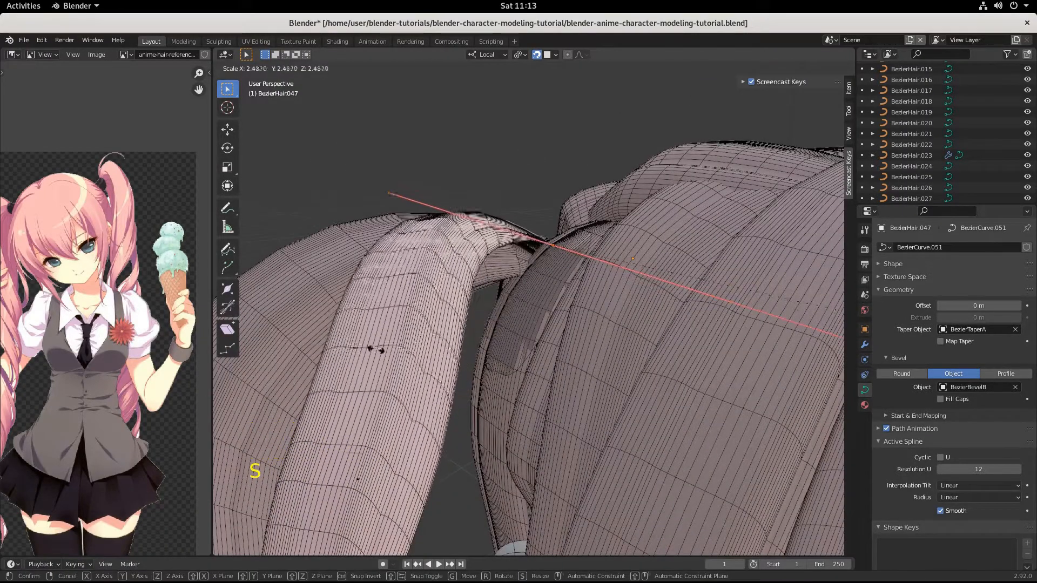
click(550, 357)
- Move the strand's root point by about 0.0095, -0.0216 and 0.0099 m in X, Y and Z, and rotate it 18.3° in the view plane
middle_drag(550, 357, 628, 361)
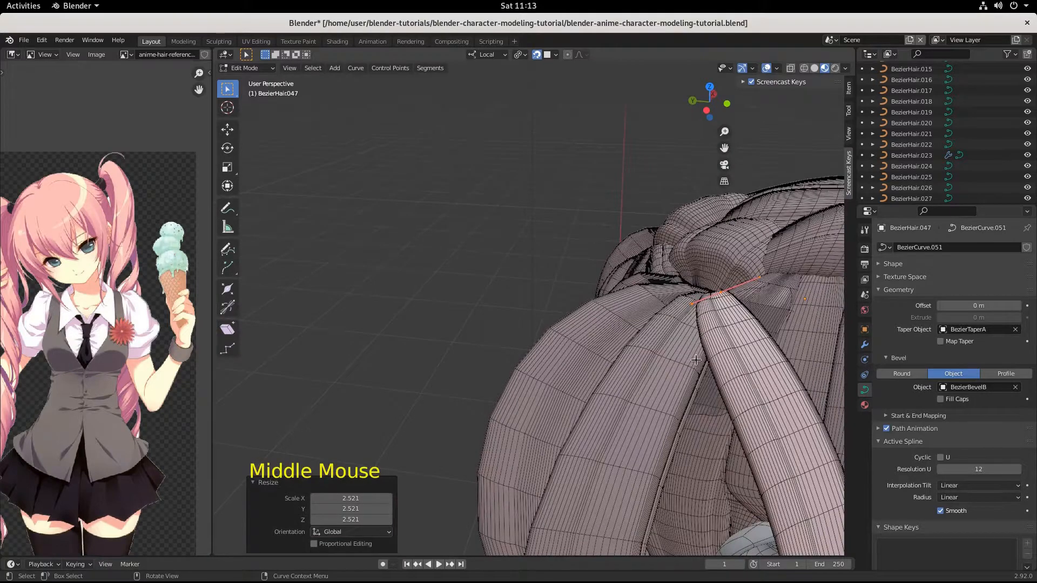
shift+middle_drag(701, 359, 690, 351)
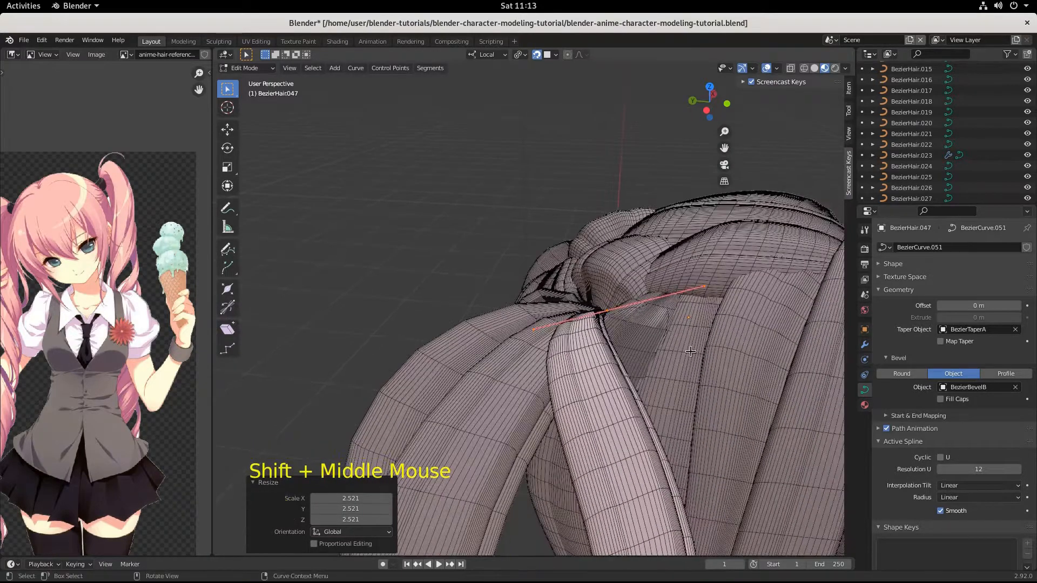
key(g)
key(ctrl)
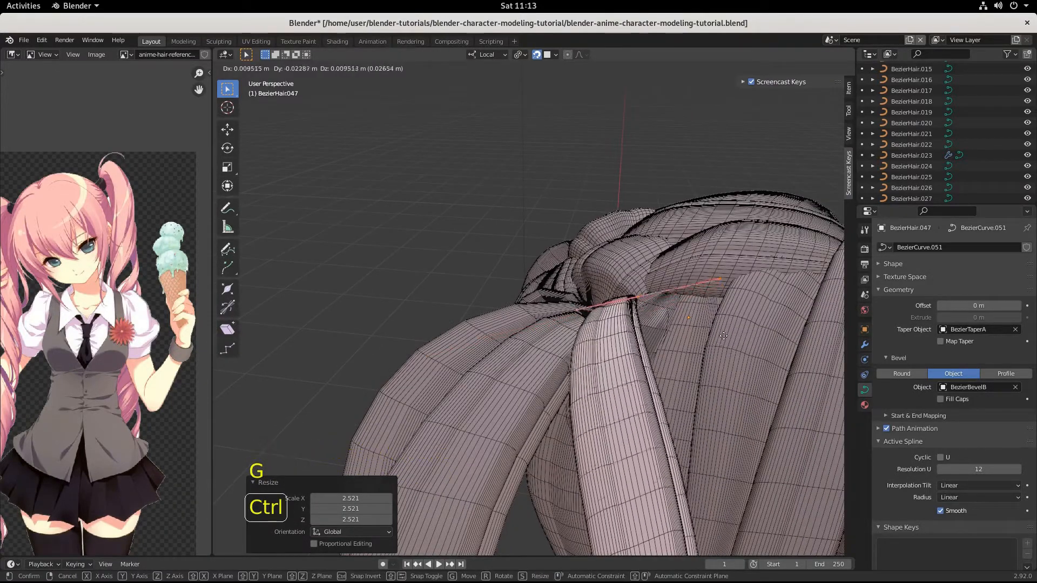
click(721, 342)
key(r)
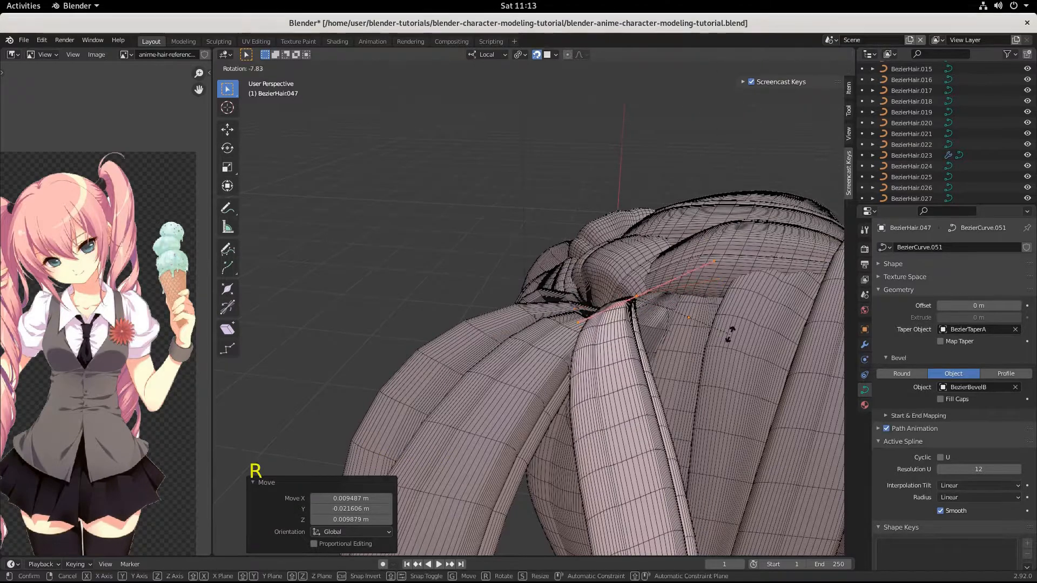
click(685, 352)
- Rotate the strand's root control point 8.43° around the global Z axis
middle_drag(685, 351, 729, 351)
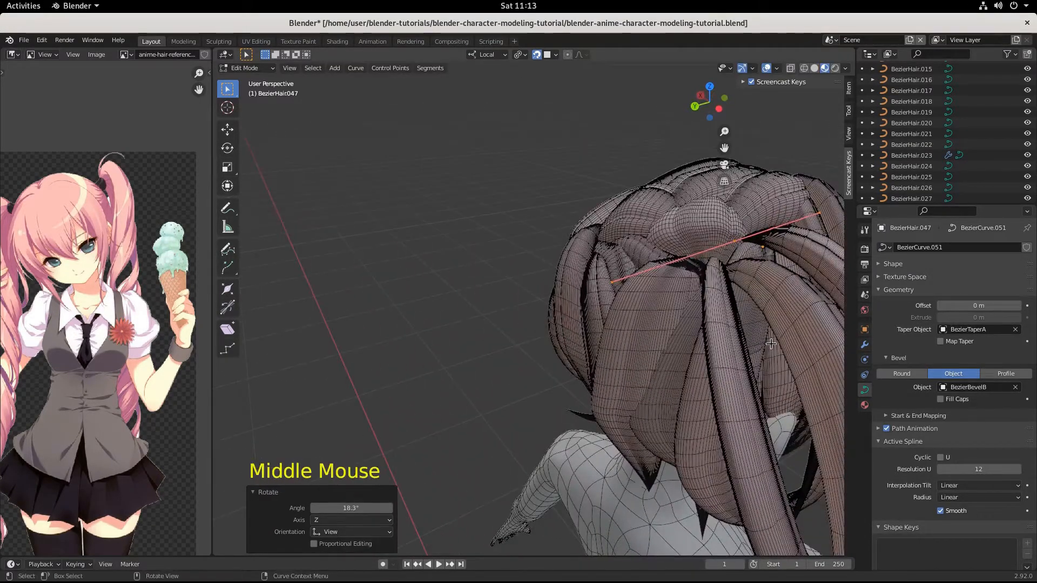
key(r)
key(z)
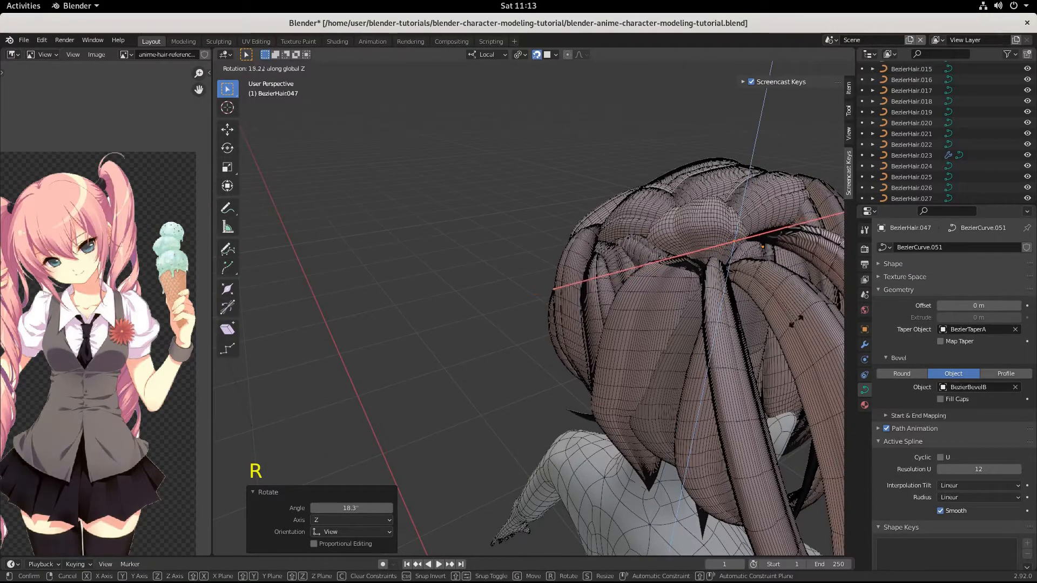
click(783, 333)
- Rotate the strand's root point 46.7° around the global X axis and shift it slightly down to the ponytail base
key(r)
key(x)
key(x)
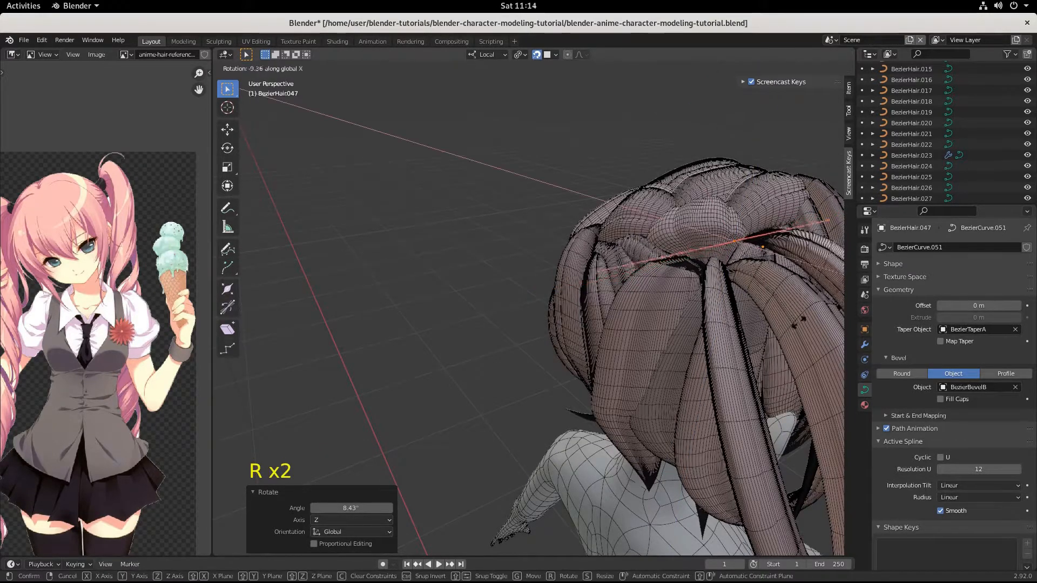
click(724, 389)
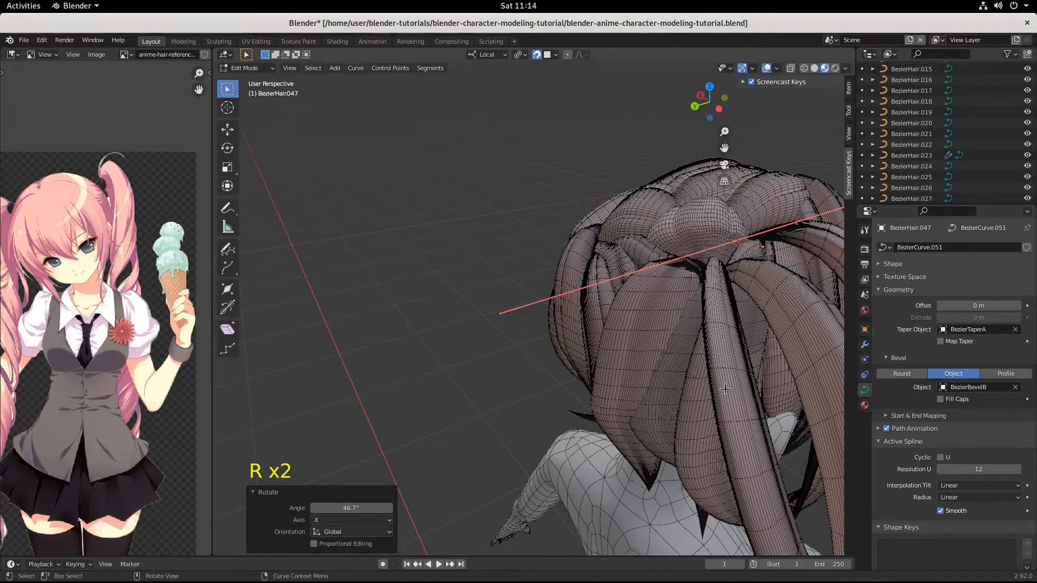
key(g)
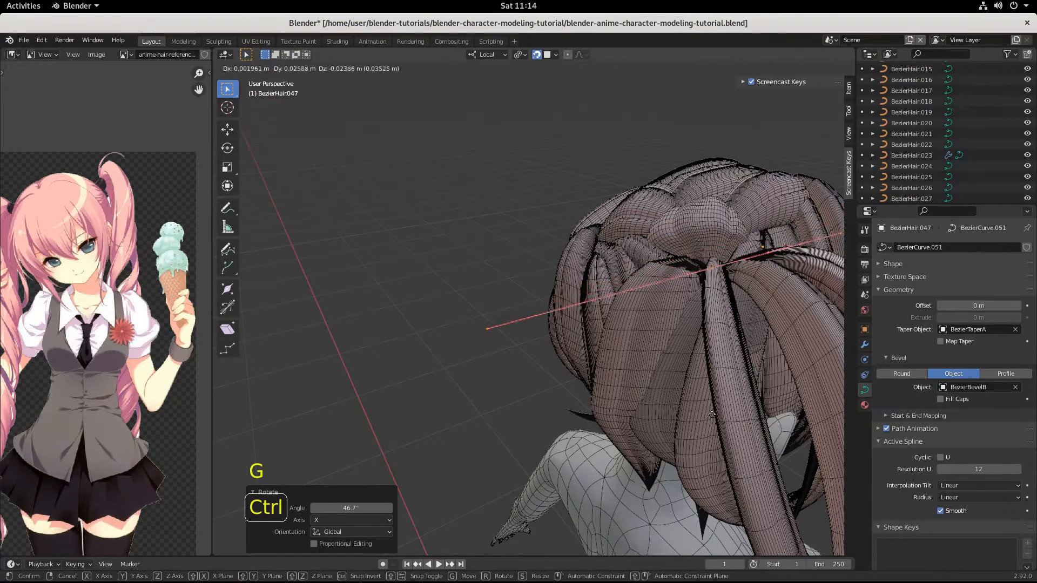
click(709, 412)
- Select the strand's middle control point, rotate it 7.83° in the view plane and scale its handles by 0.579
middle_drag(709, 412, 567, 207)
scroll(600, 407, down, 2)
scroll(500, 374, down, 1)
scroll(499, 374, down, 2)
scroll(535, 384, up, 3)
scroll(534, 384, down, 2)
scroll(574, 277, up, 2)
click(535, 193)
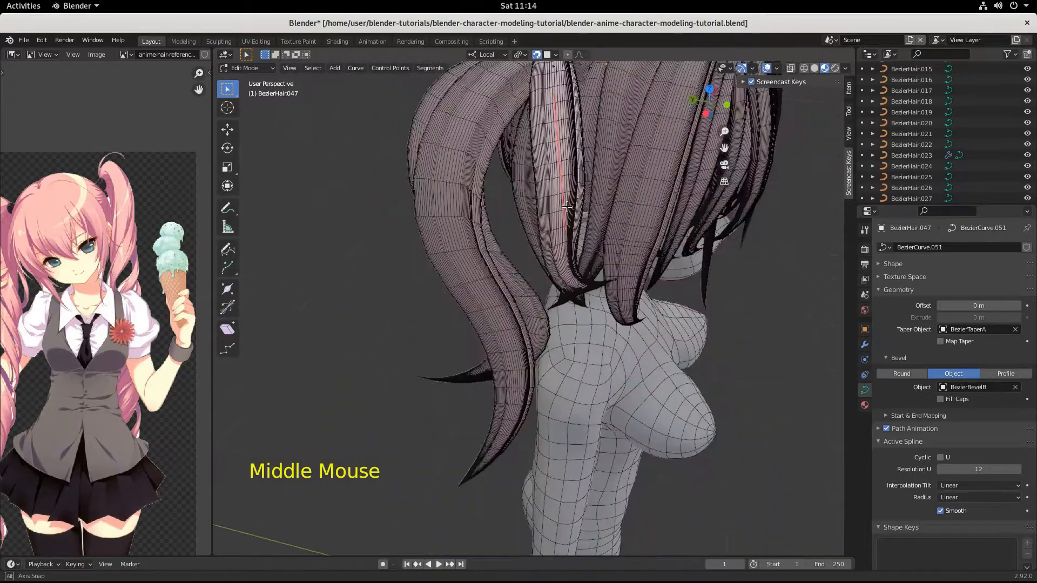
key(r)
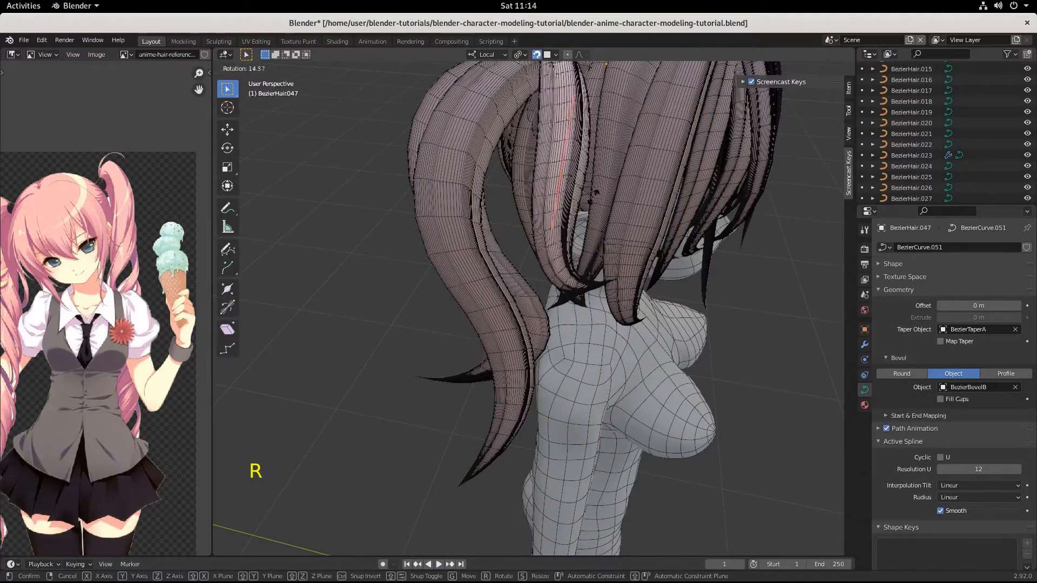
click(606, 197)
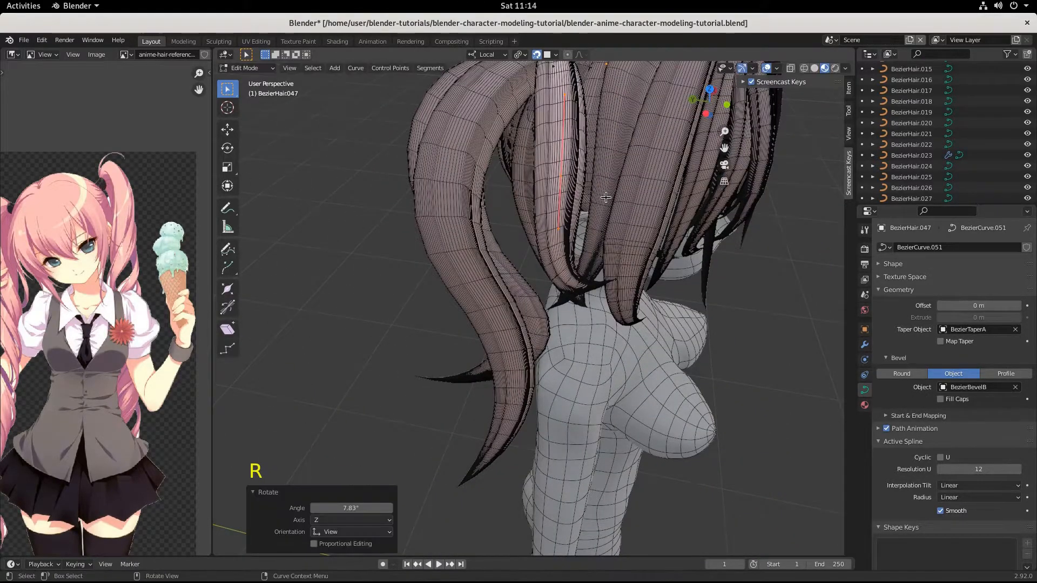
key(s)
click(589, 181)
- Move the middle point by about -0.020, 0.045 and -0.010 m in X, Y and Z, then by about 0.008, -0.012 and -0.019 m
key(g)
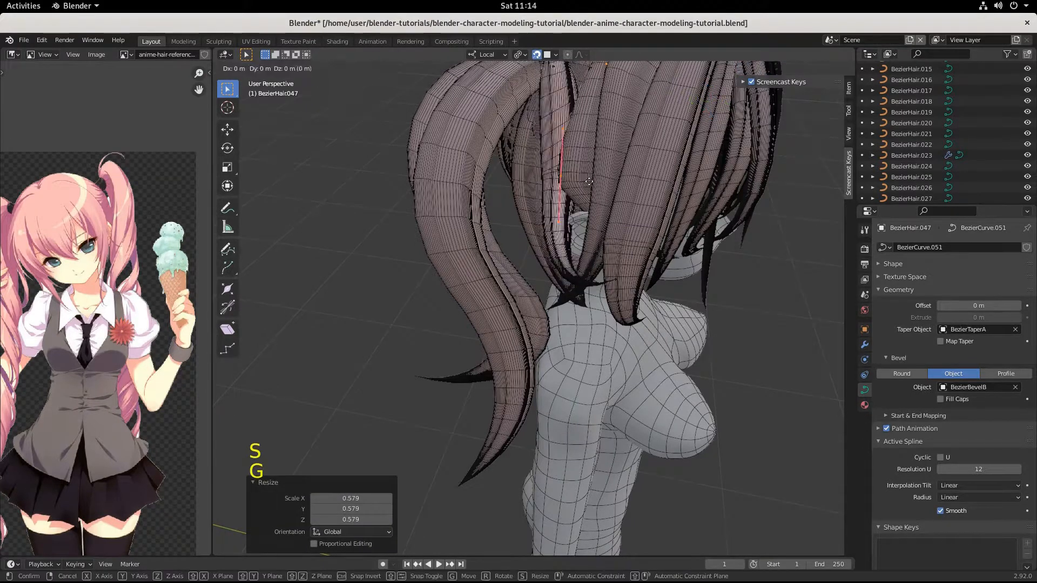
key(ctrl)
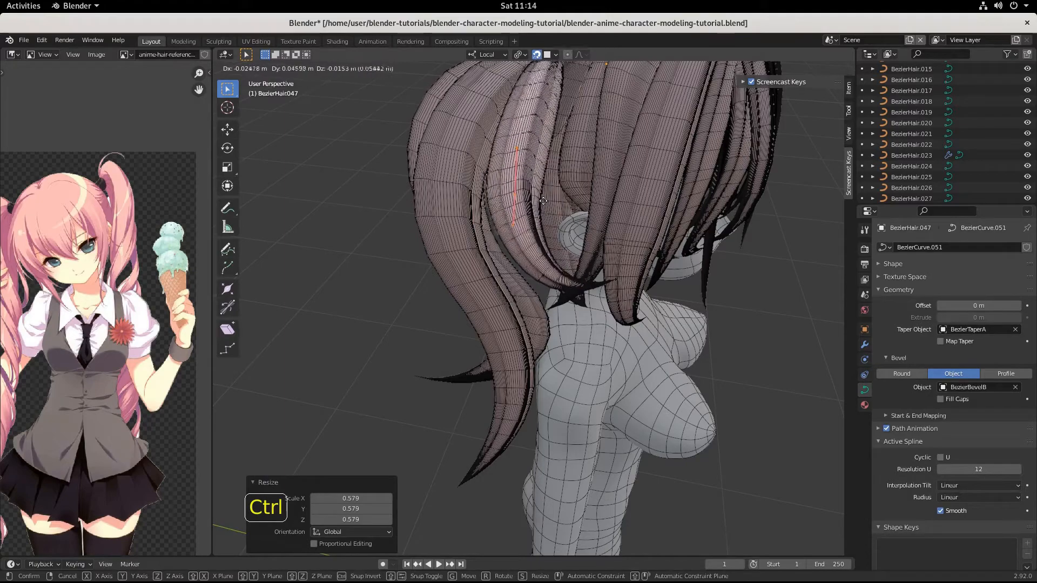
click(561, 244)
middle_drag(561, 245, 492, 211)
key(g)
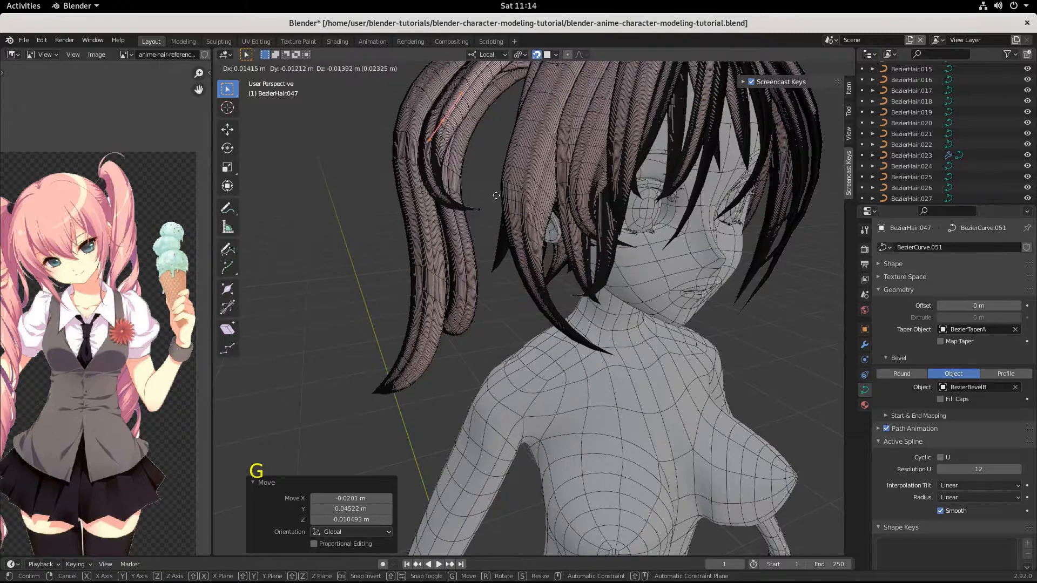
click(493, 199)
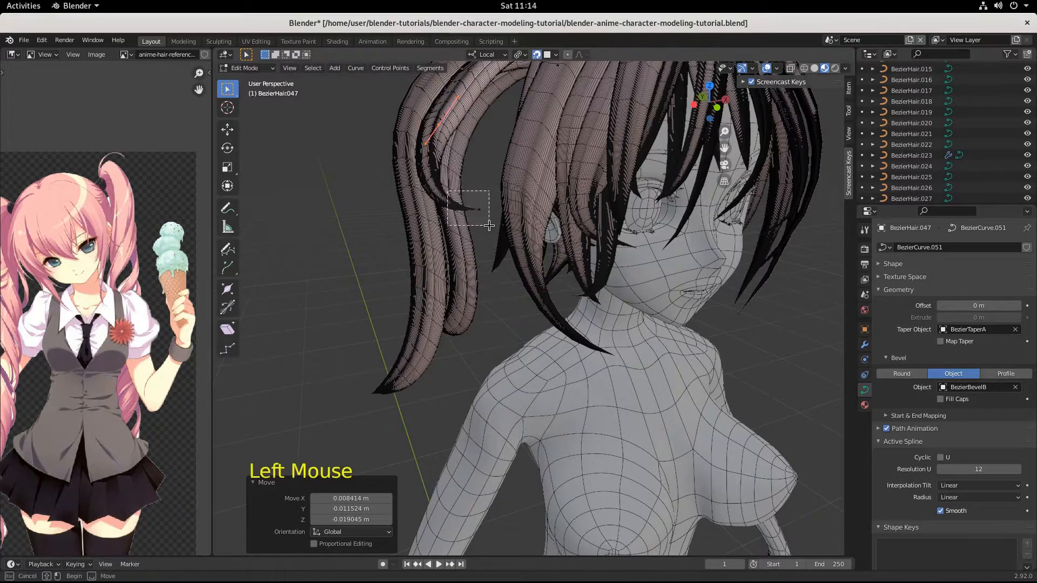
- Select the strand's tip point and move it about -0.022 m in X and -0.026 m in Z so it extends down along the ponytail
drag(489, 225, 492, 225)
key(g)
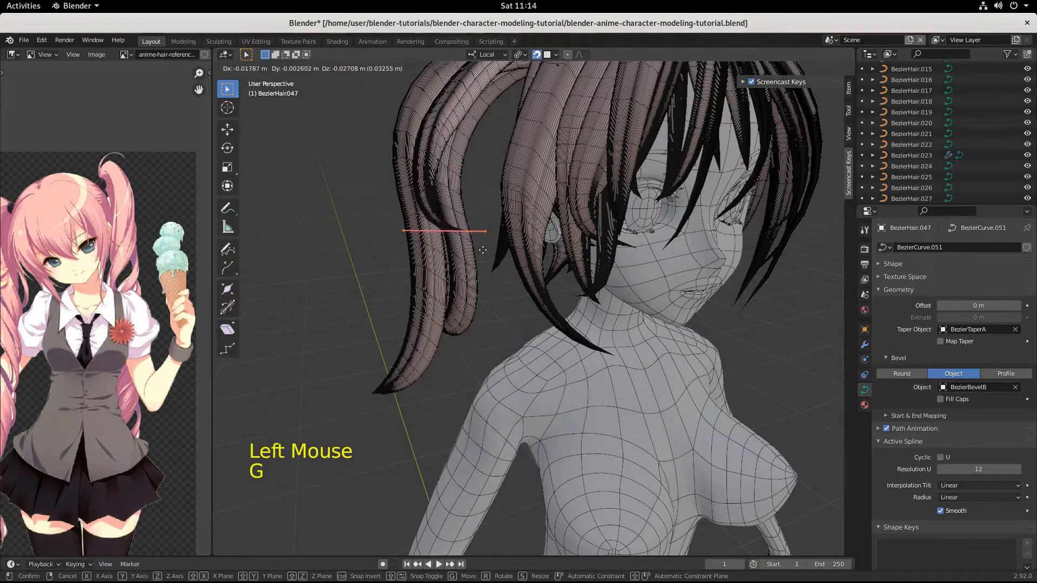
click(481, 250)
- Examine the ponytail from the front, back and above in material shading with overlays hidden, checking where the strands meet the base
middle_drag(486, 252, 678, 223)
scroll(600, 289, down, 3)
scroll(543, 270, down, 2)
scroll(535, 263, up, 3)
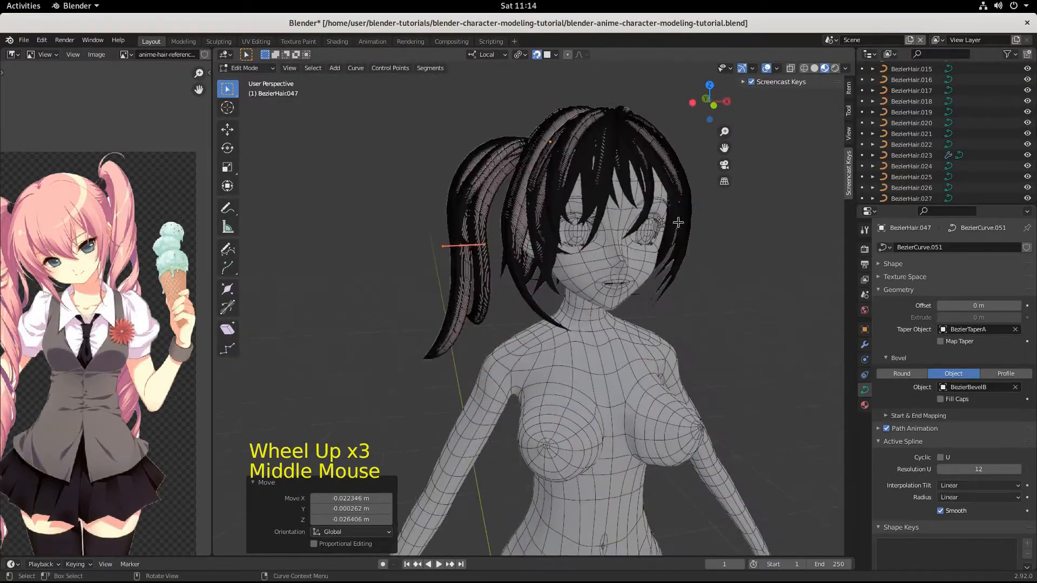
click(834, 67)
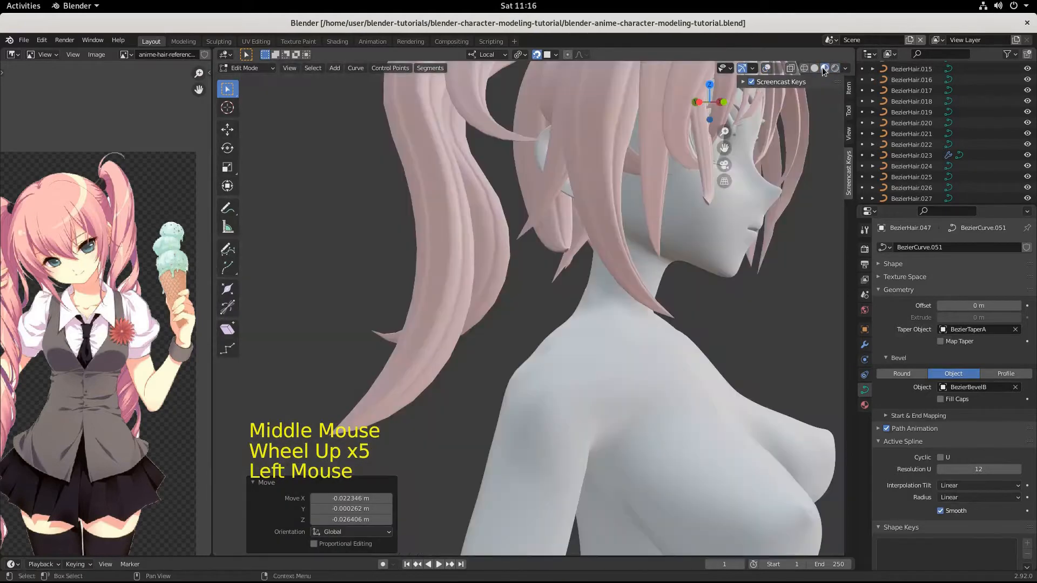
middle_drag(712, 268, 520, 300)
scroll(686, 289, down, 2)
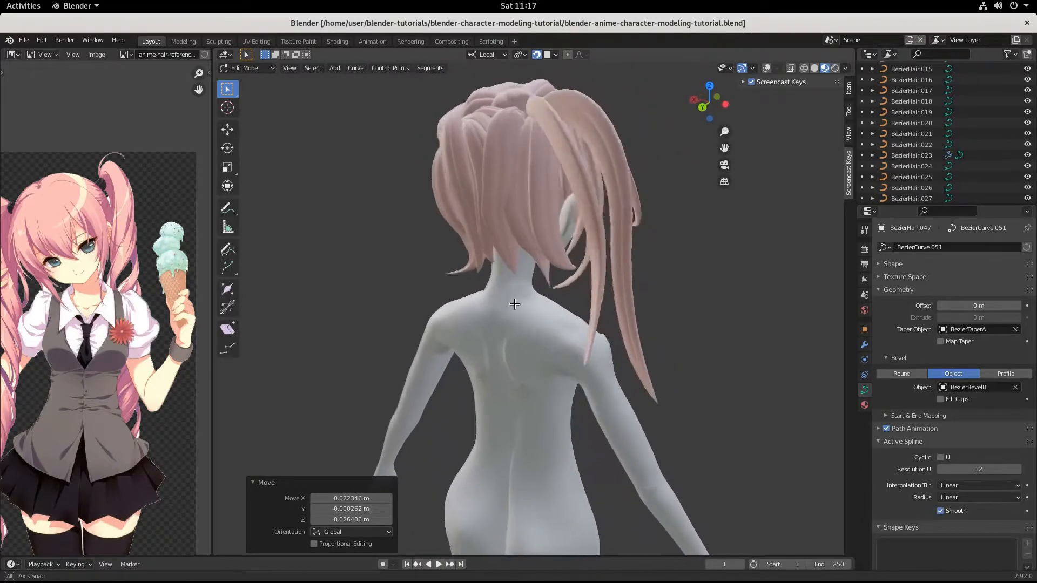
middle_drag(554, 301, 451, 328)
middle_drag(541, 331, 740, 410)
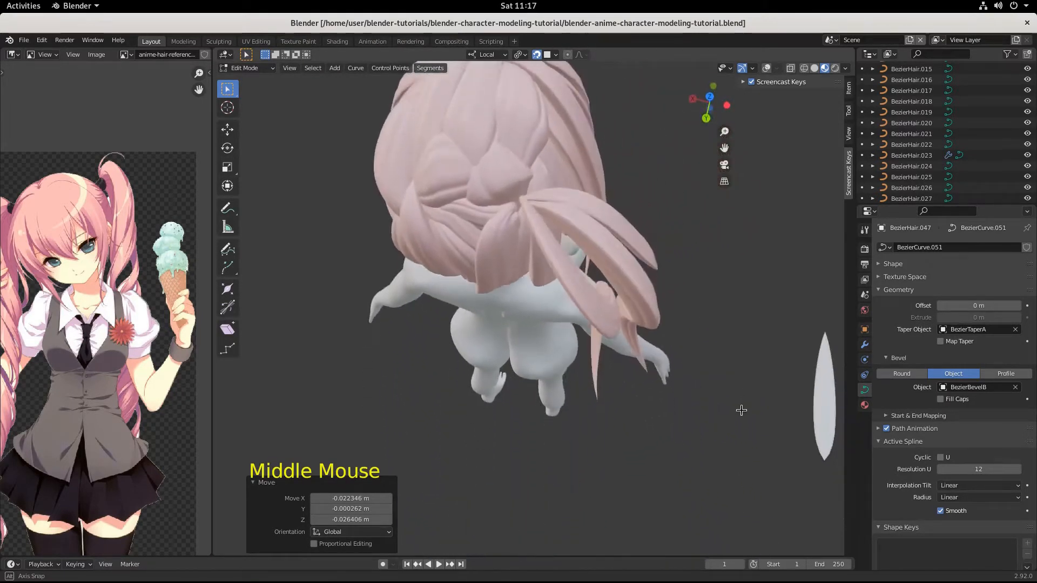
scroll(609, 264, up, 2)
middle_drag(601, 265, 605, 252)
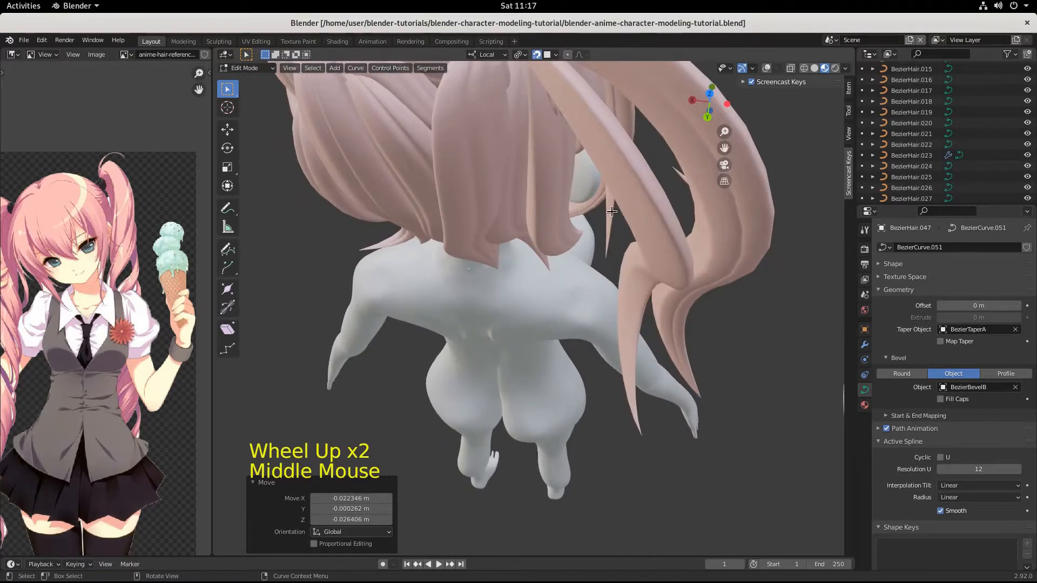
shift+middle_drag(612, 211, 518, 319)
scroll(547, 195, up, 1)
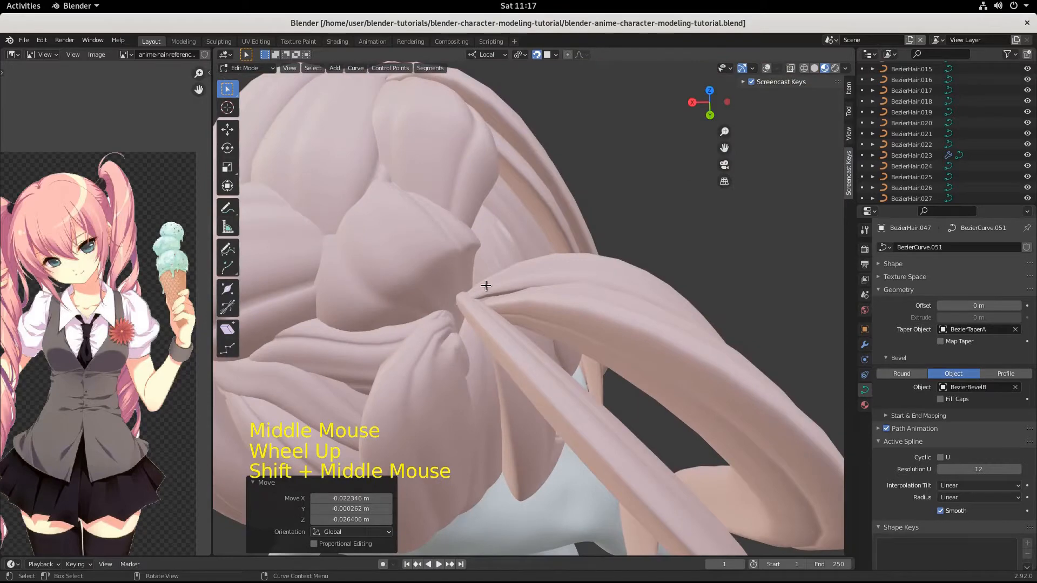
- Switch the viewport to solid shading, leave curve editing and show the wireframe overlays
click(816, 67)
key(Tab)
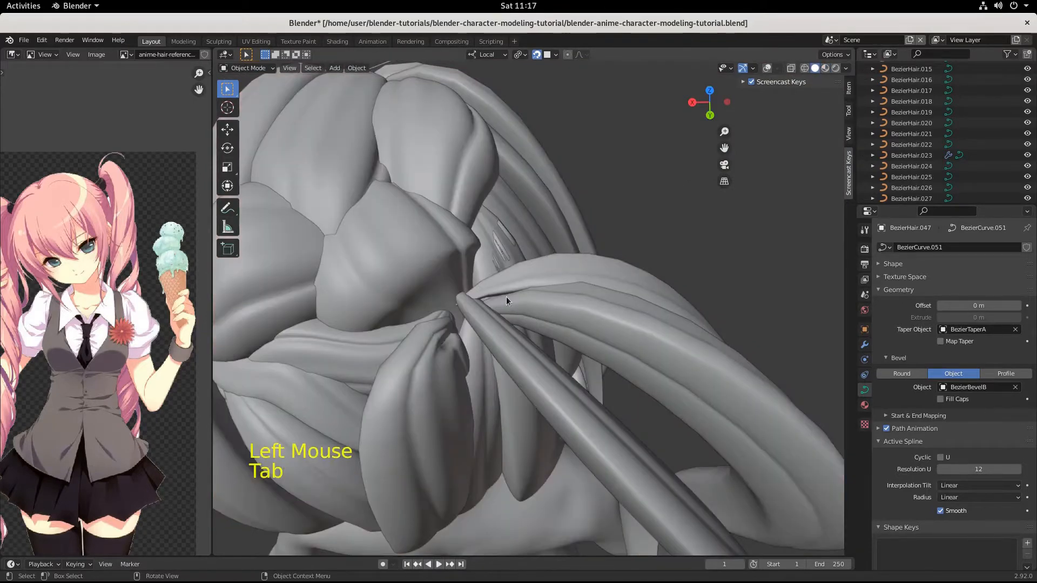
click(766, 68)
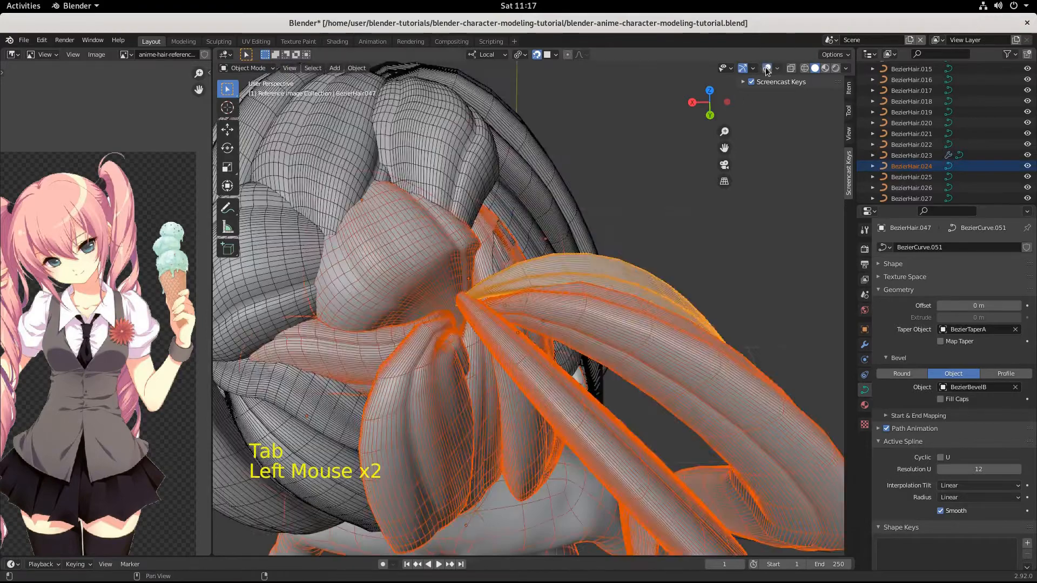
key(Tab)
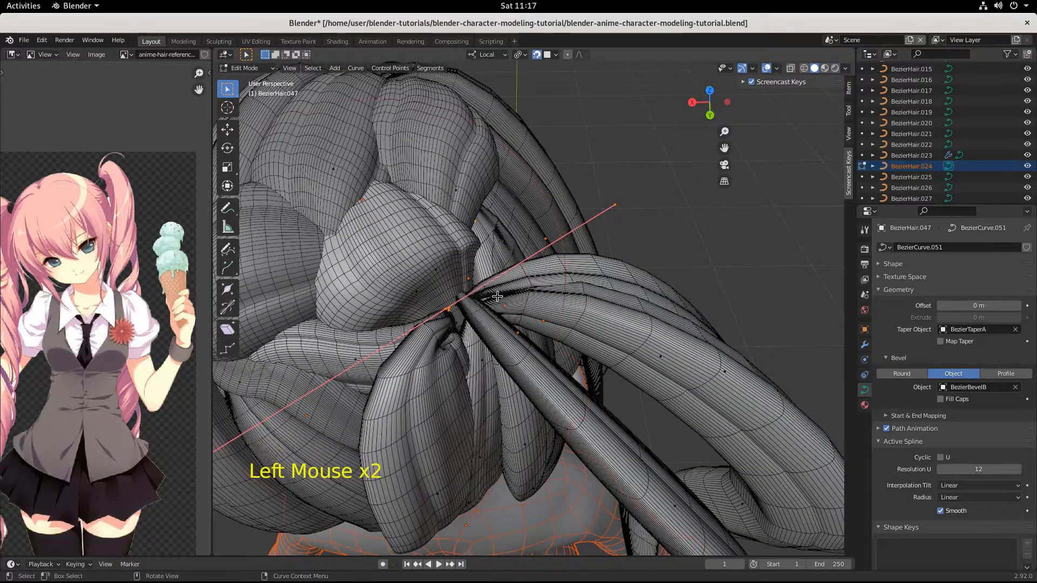
key(g)
click(525, 284)
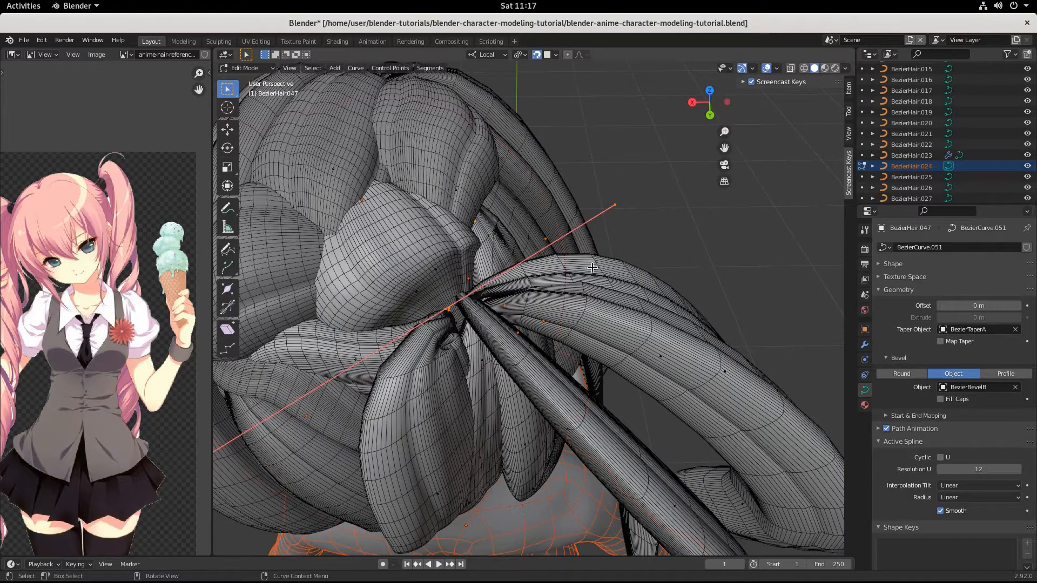
key(Tab)
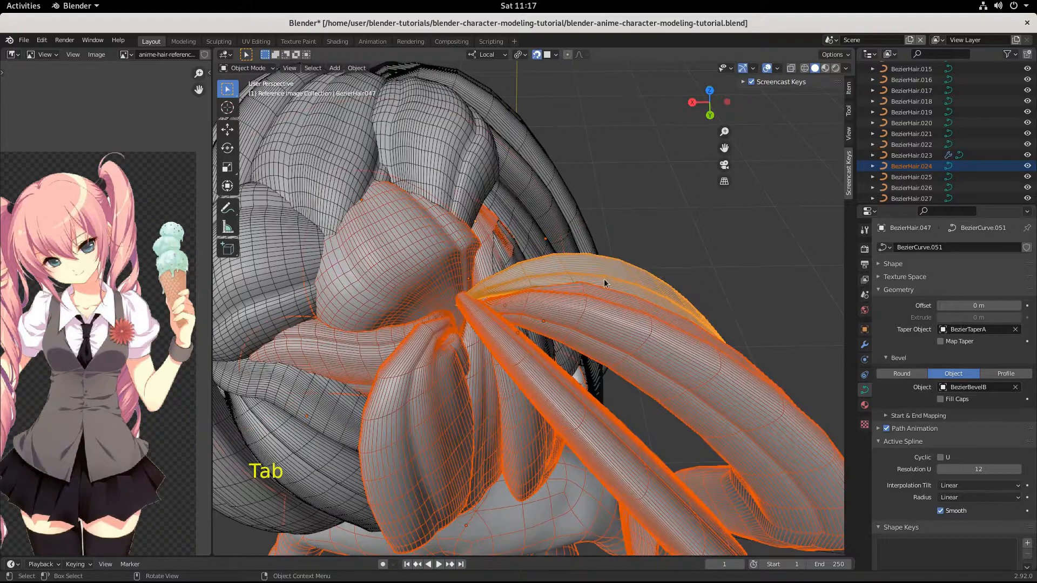
- Select the uppermost ponytail strand and open its curve for editing
click(596, 267)
click(538, 278)
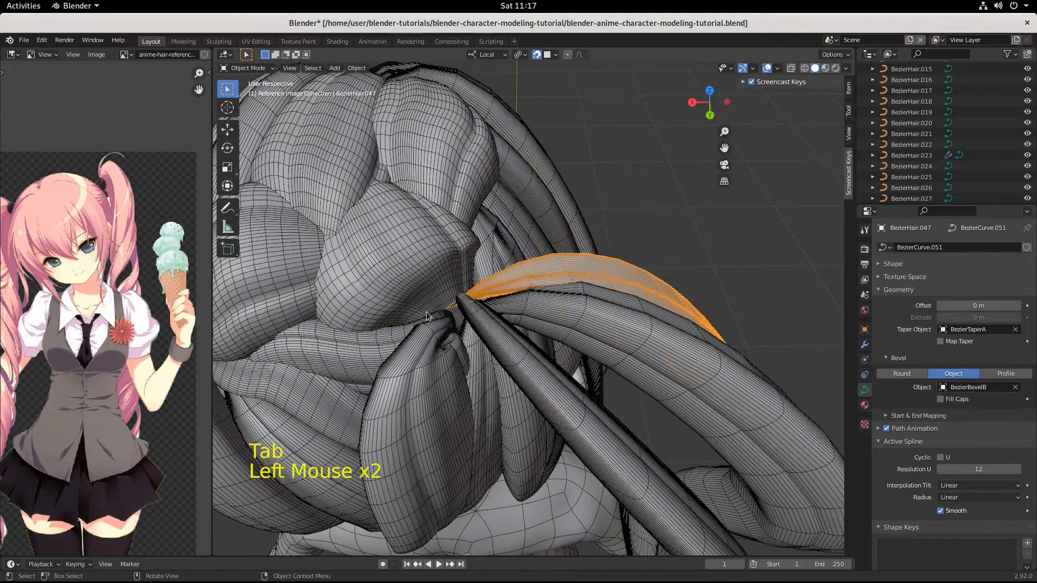
key(Tab)
- Try to move the strand's base point about -0.006, 0.005 and -0.004 m in X, Y and Z
key(g)
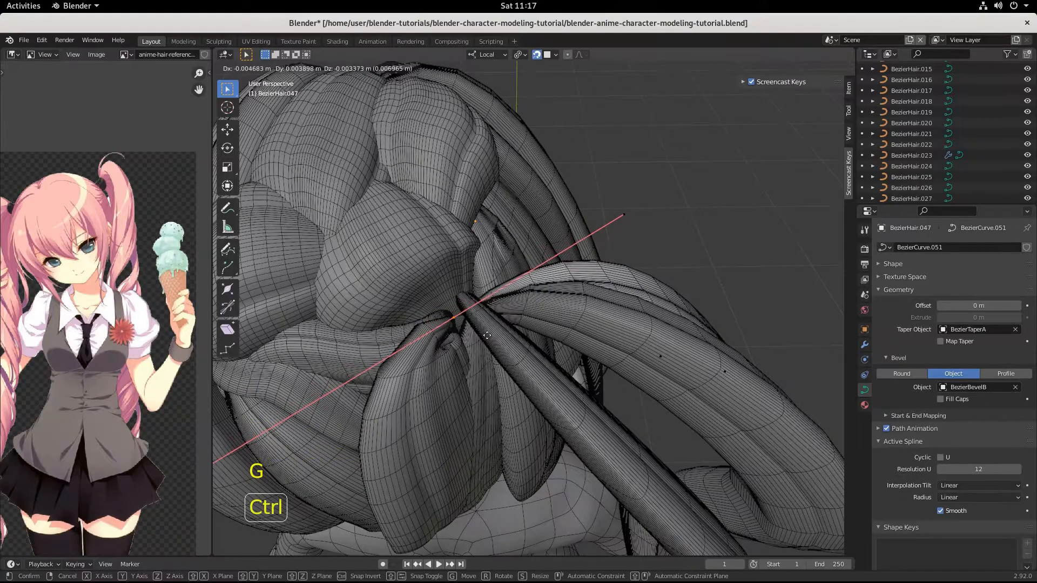
click(489, 337)
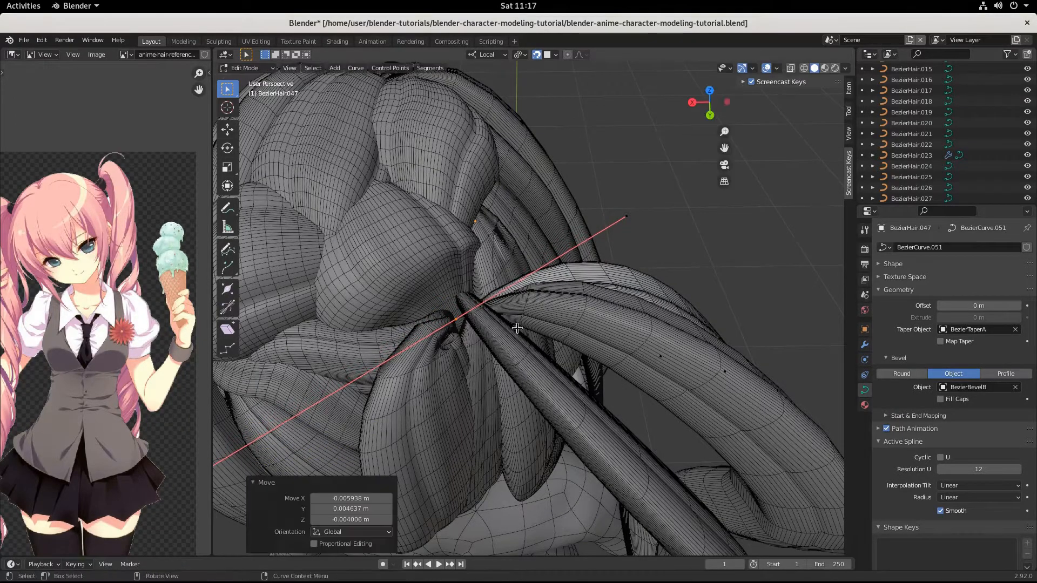
middle_drag(489, 337, 651, 261)
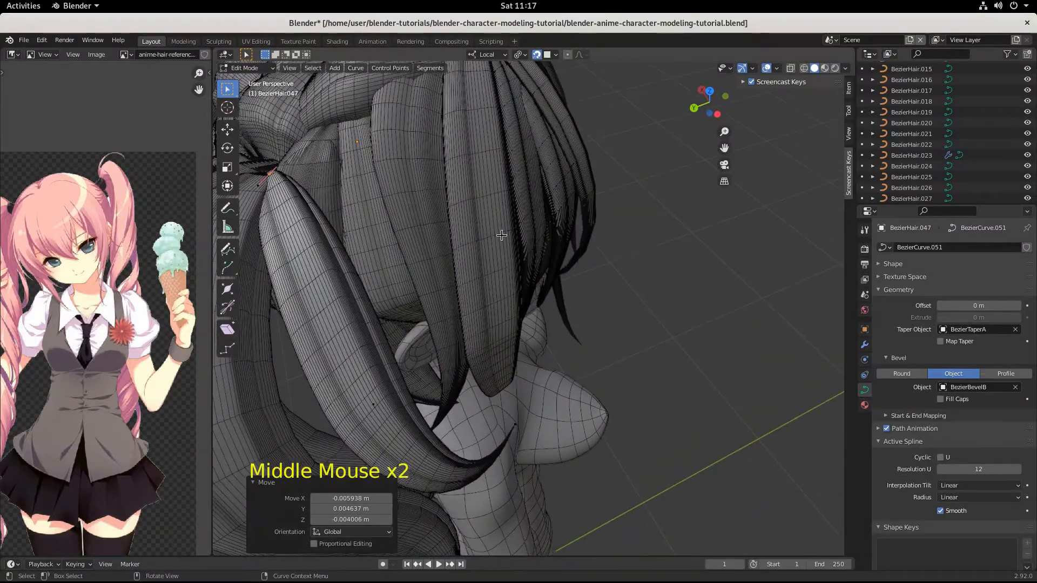
key(ctrl+z)
- Rotate the strand's base point by about -7.7° in the view plane and shift it about -0.004 m in X
middle_drag(510, 229, 543, 216)
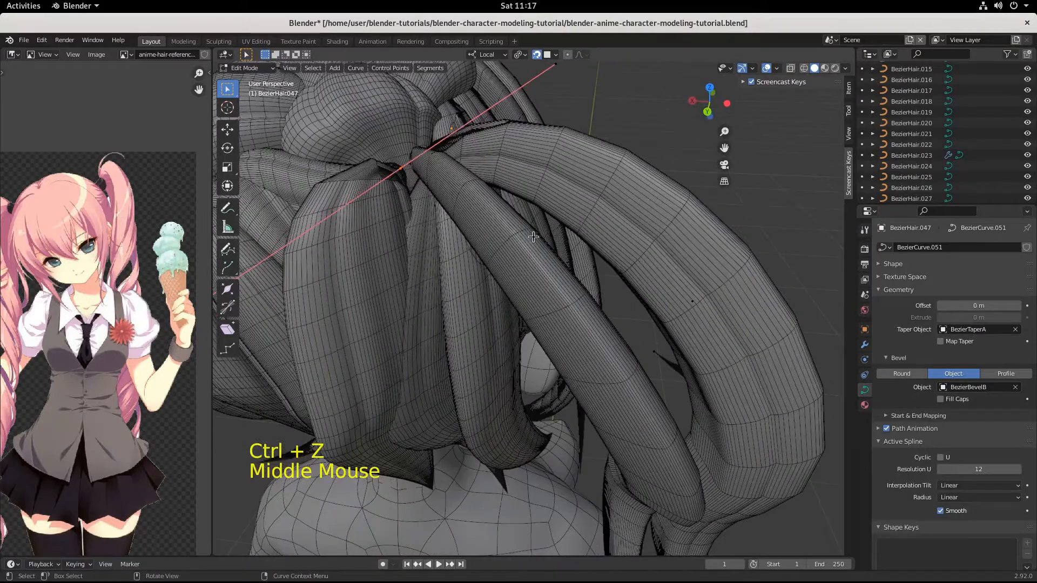
key(r)
click(549, 221)
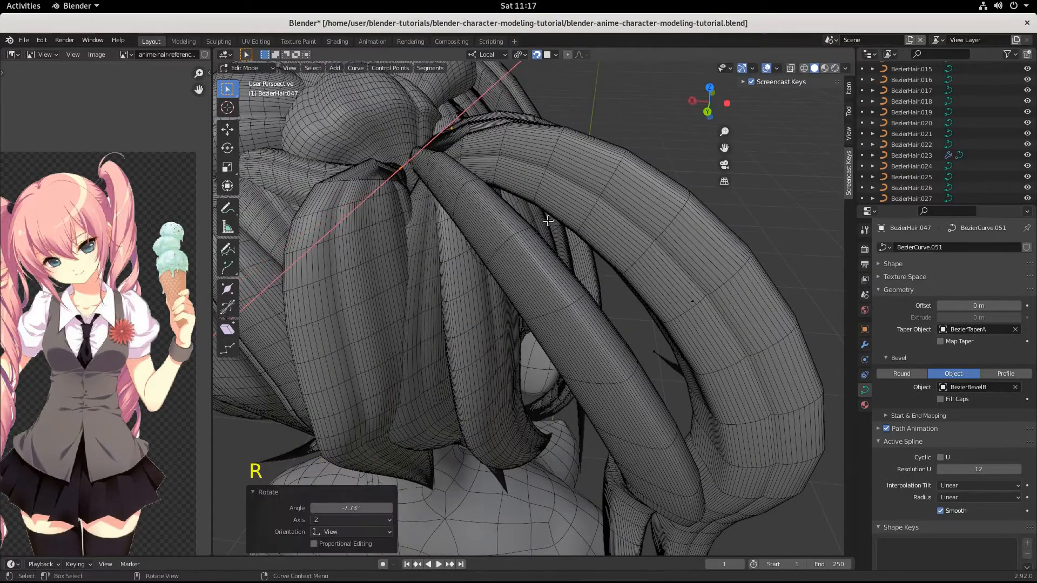
key(g)
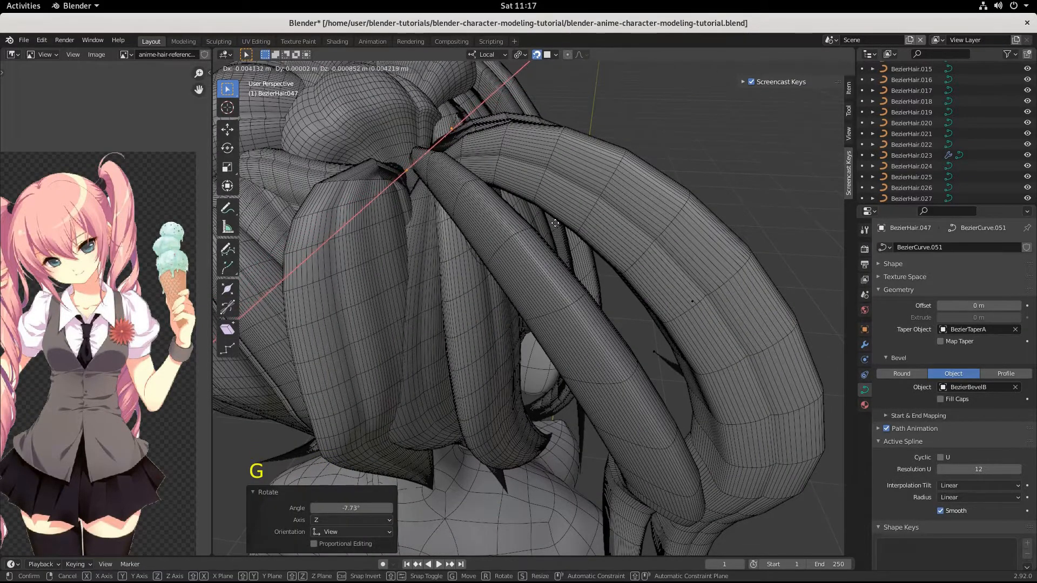
click(554, 223)
middle_drag(554, 222, 532, 227)
click(562, 235)
scroll(532, 246, down, 2)
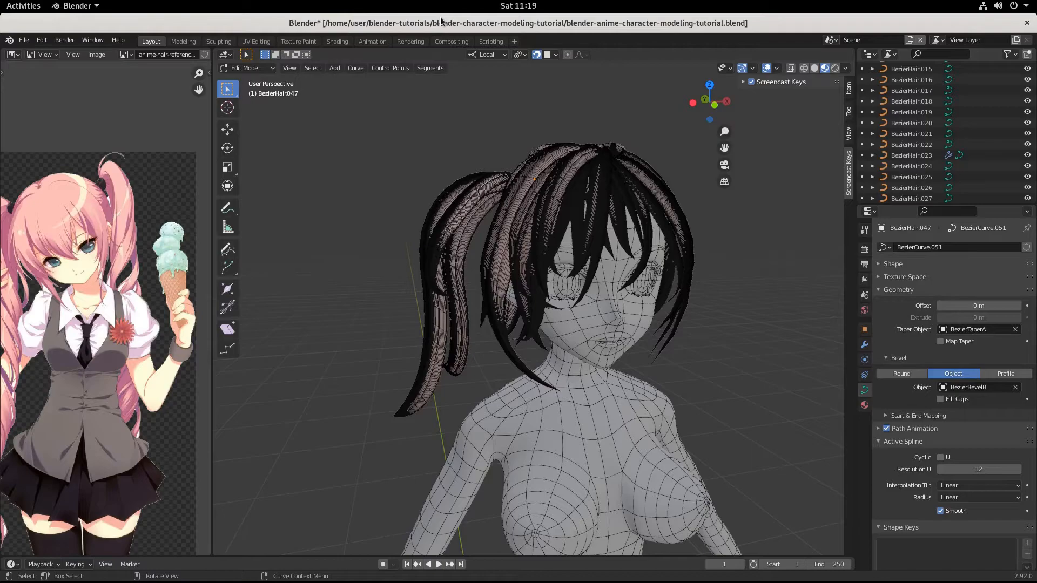
- Duplicate the thin strand beside the face, offset it about -0.179, 0.138 and -0.045 m onto the ponytail, and scale it by about 1.52
middle_drag(405, 378, 481, 321)
scroll(399, 384, up, 2)
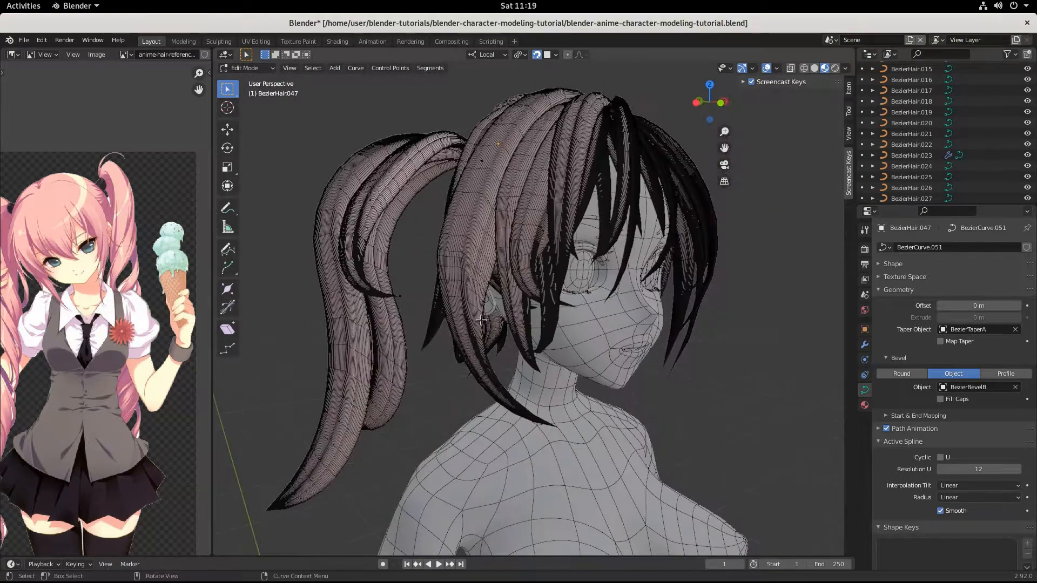
key(Tab)
click(546, 312)
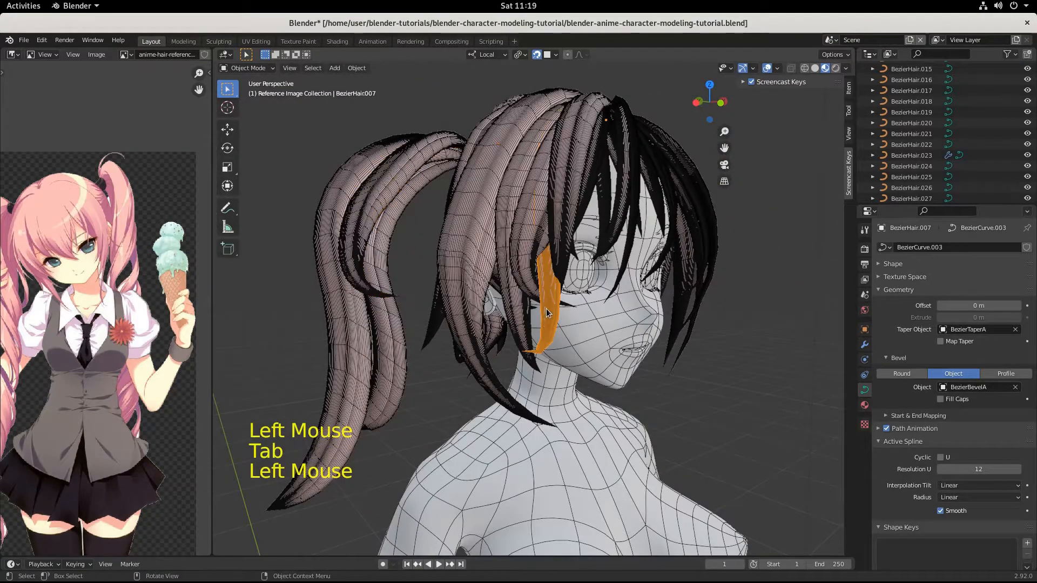
key(shift+d)
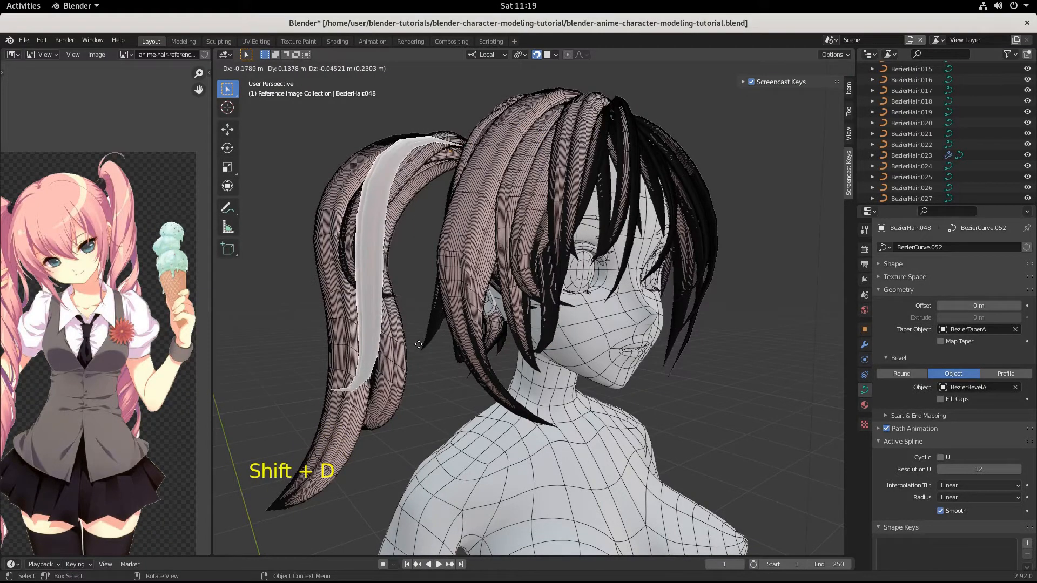
click(432, 342)
key(s)
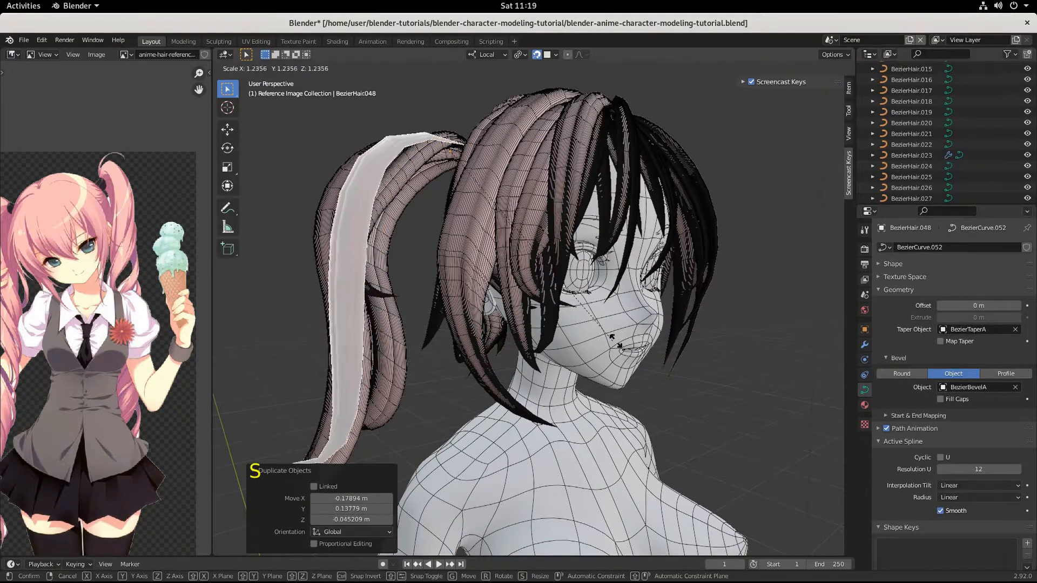
click(616, 370)
- Scale the duplicated strand by about 0.319 along Y, 0.684 along X and 1.78 along Z to make it long and slim
scroll(616, 370, down, 4)
middle_drag(616, 370, 517, 387)
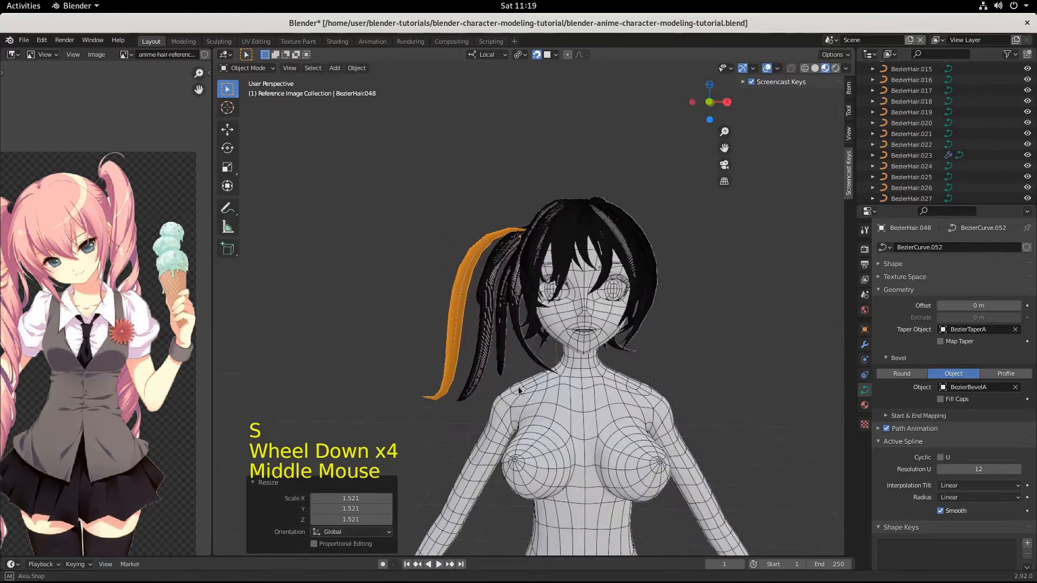
key(s)
key(y)
key(y)
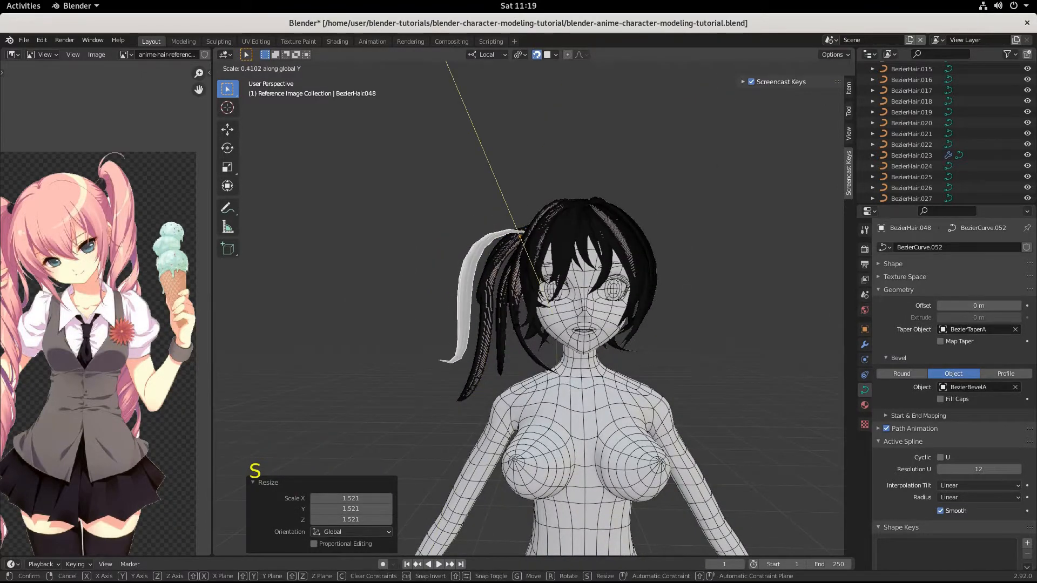
click(446, 62)
key(s)
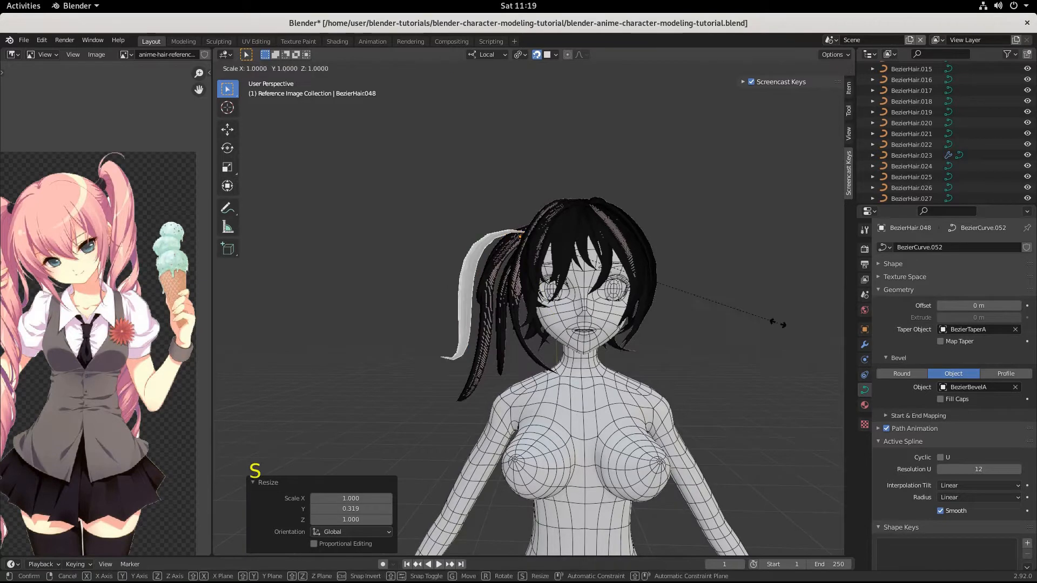
key(x)
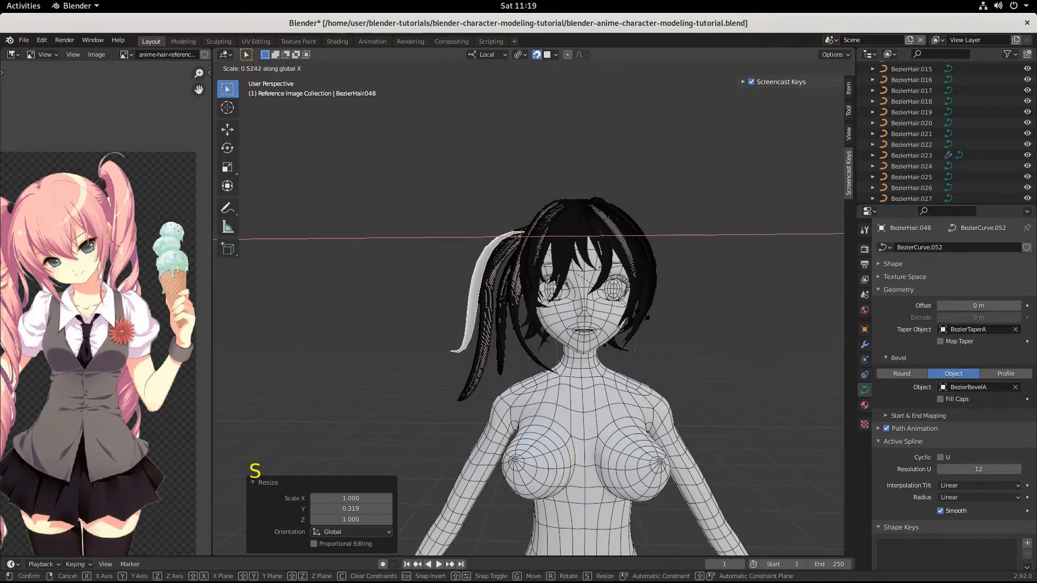
click(709, 270)
key(s)
key(z)
key(z)
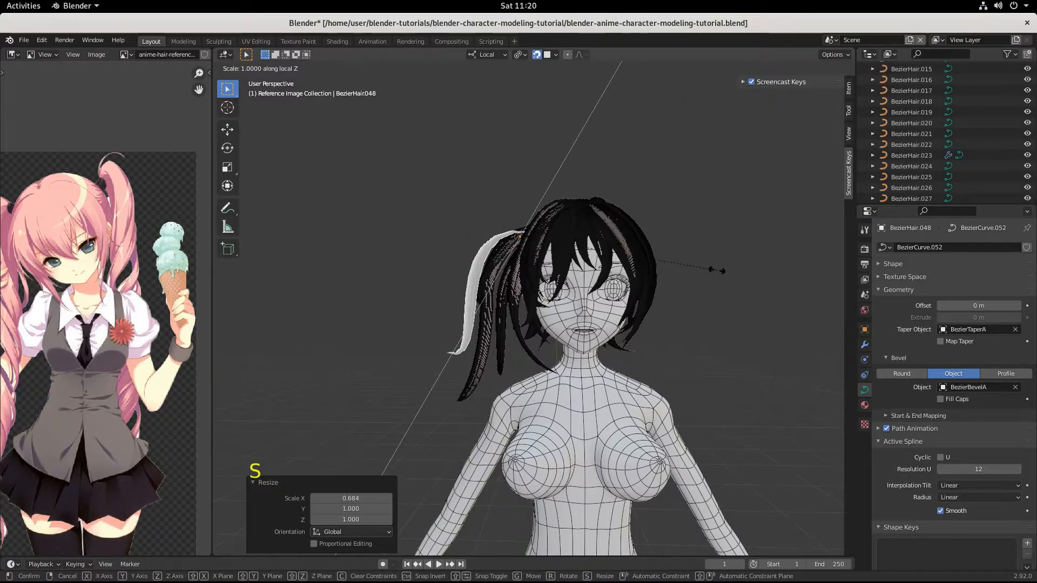
click(239, 261)
- Move the long strand about 0.034, 0.064 and 0.028 m in X, Y and Z toward the ponytail's base
middle_drag(11, 283, 41, 250)
click(124, 304)
middle_drag(424, 330, 556, 371)
scroll(544, 342, up, 1)
scroll(544, 341, up, 3)
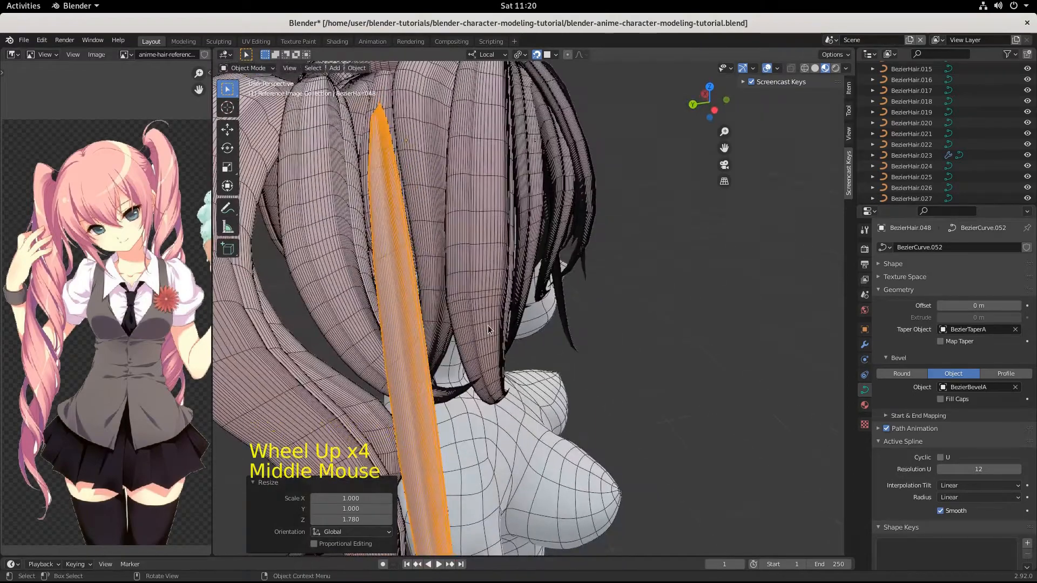
key(g)
key(ctrl)
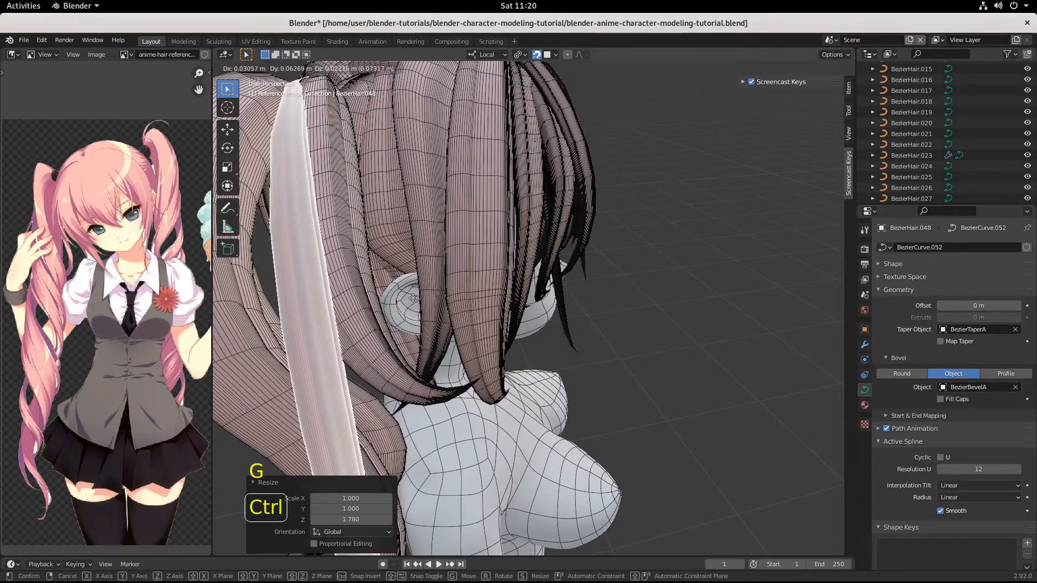
click(411, 292)
- Rotate the long strand by about -57.7° around the global Z axis so it hangs behind the ponytail
middle_drag(411, 292, 508, 342)
scroll(509, 343, down, 3)
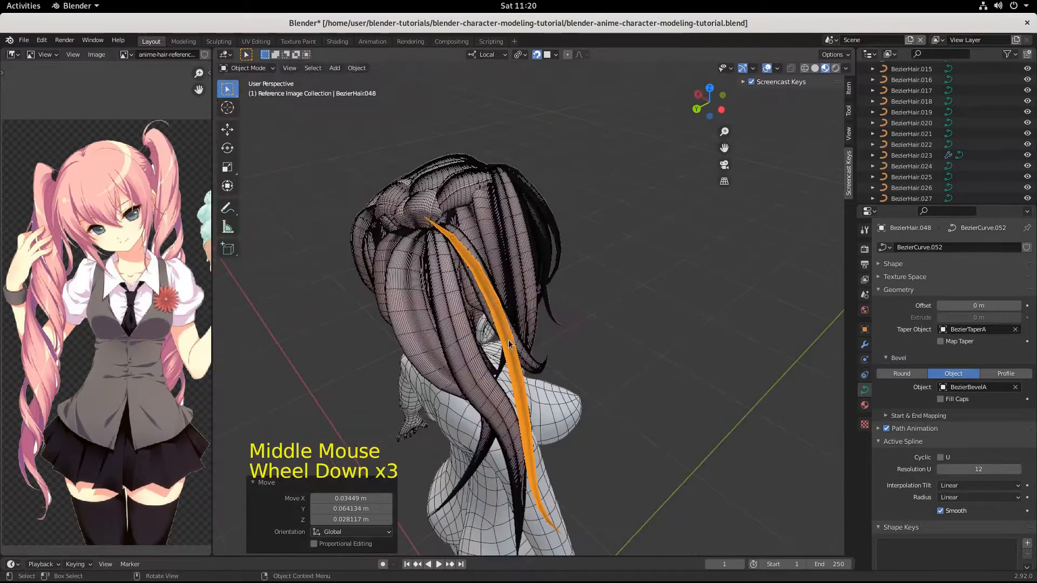
key(r)
key(z)
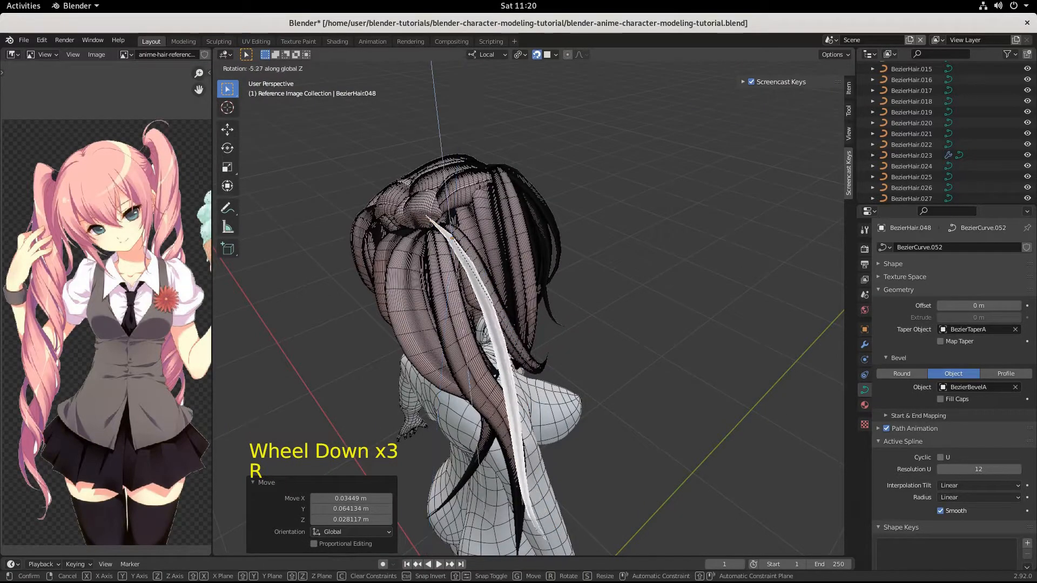
click(400, 374)
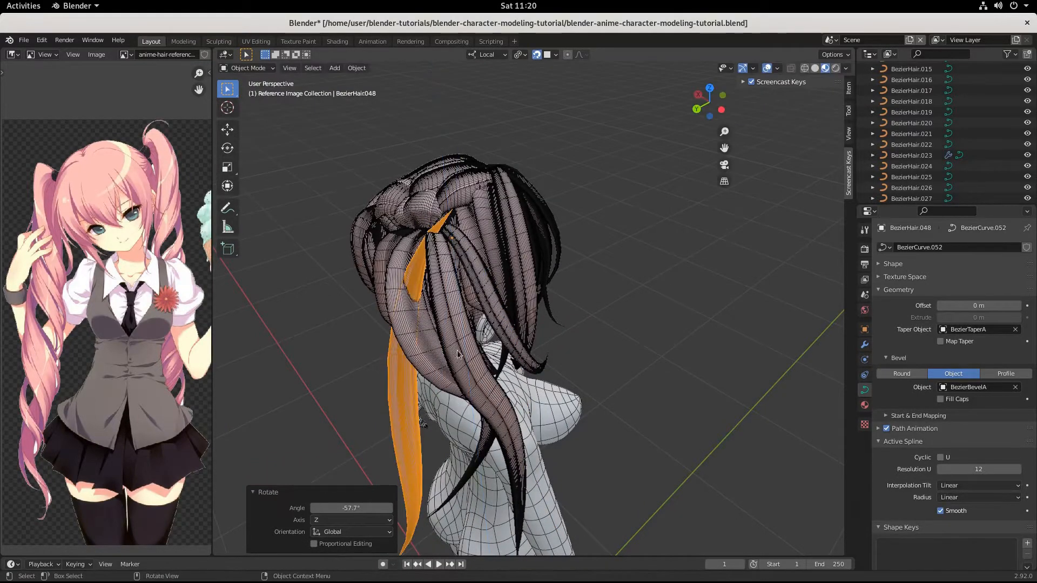
- Rotate the long strand by about -348° around the global X axis
middle_drag(399, 373, 566, 322)
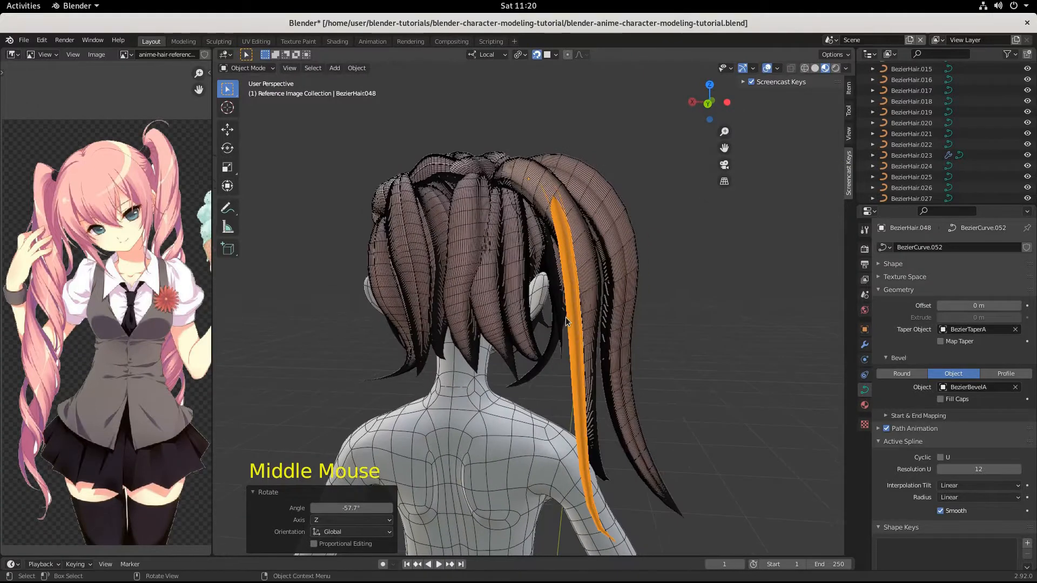
key(r)
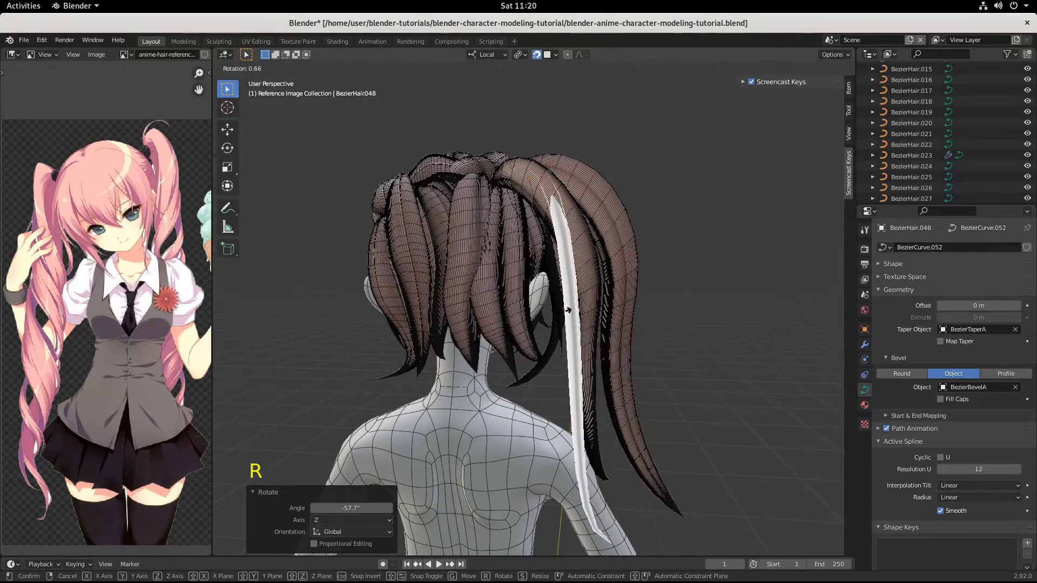
key(z)
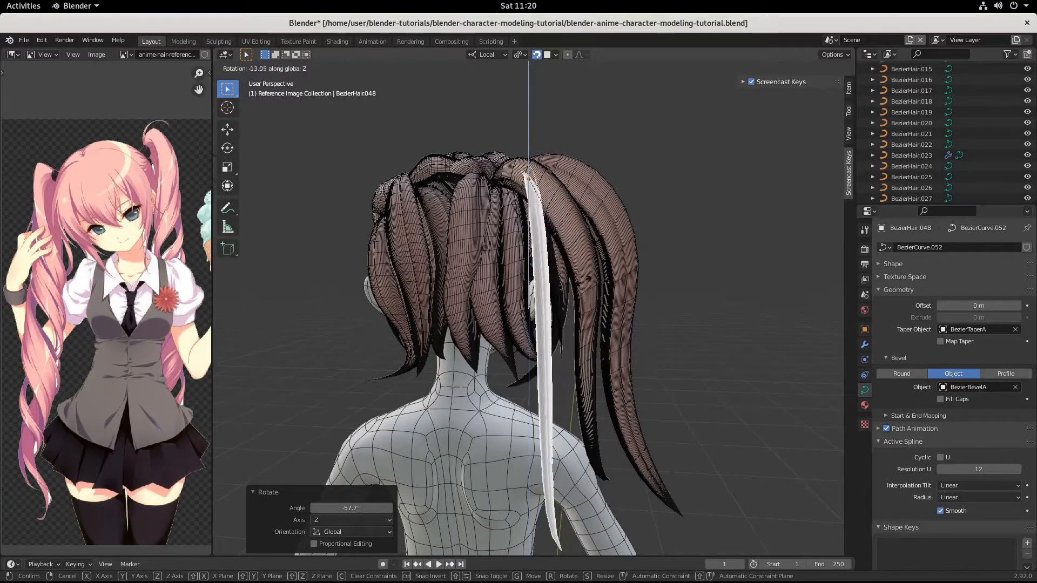
key(x)
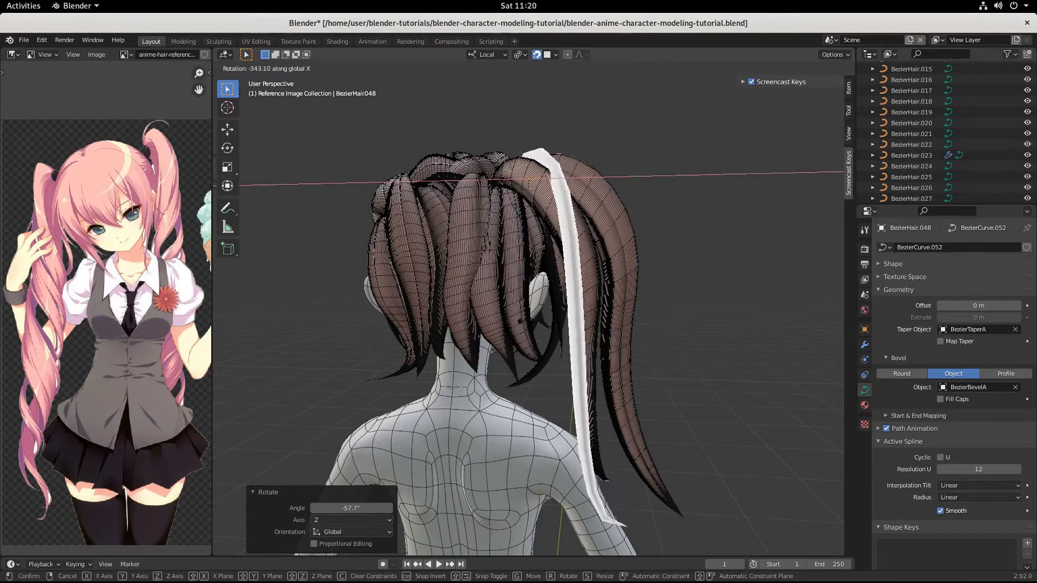
click(540, 284)
- Open the long strand's curve for editing and move its base point about 0.019, 0.029 and -0.024 m in X, Y and Z
middle_drag(602, 288, 554, 303)
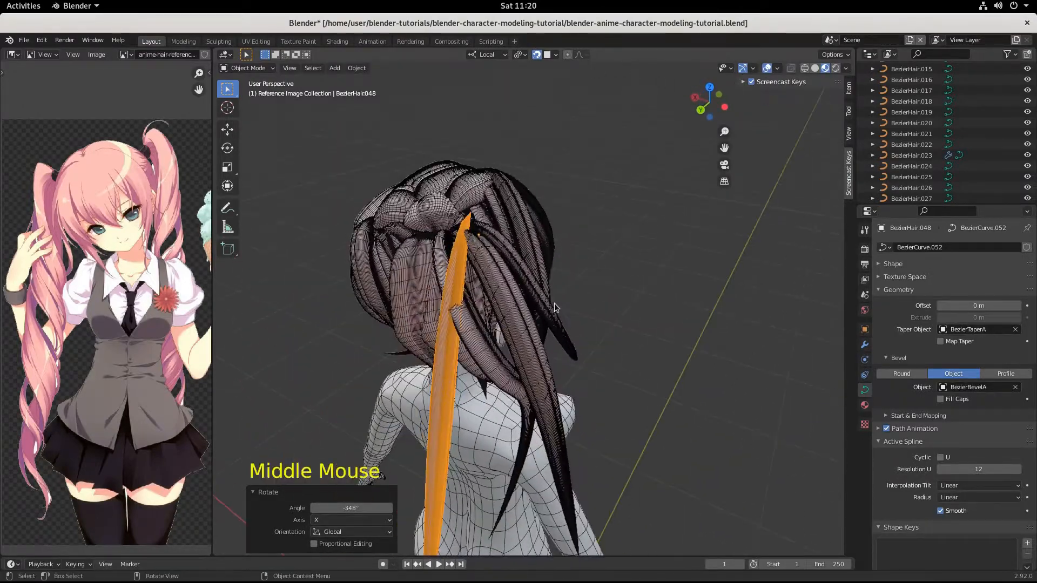
key(Tab)
drag(444, 214, 517, 254)
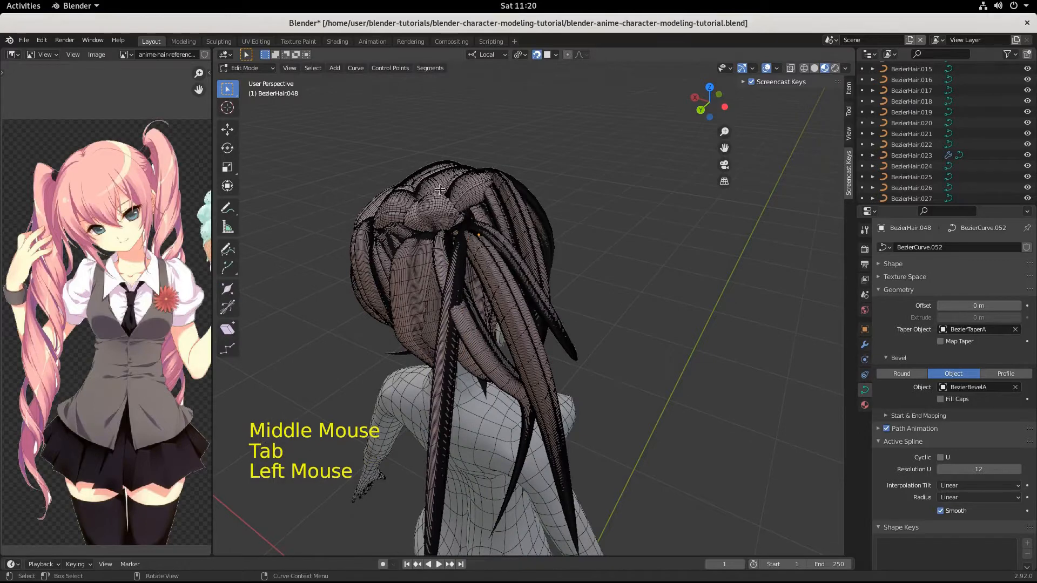
key(g)
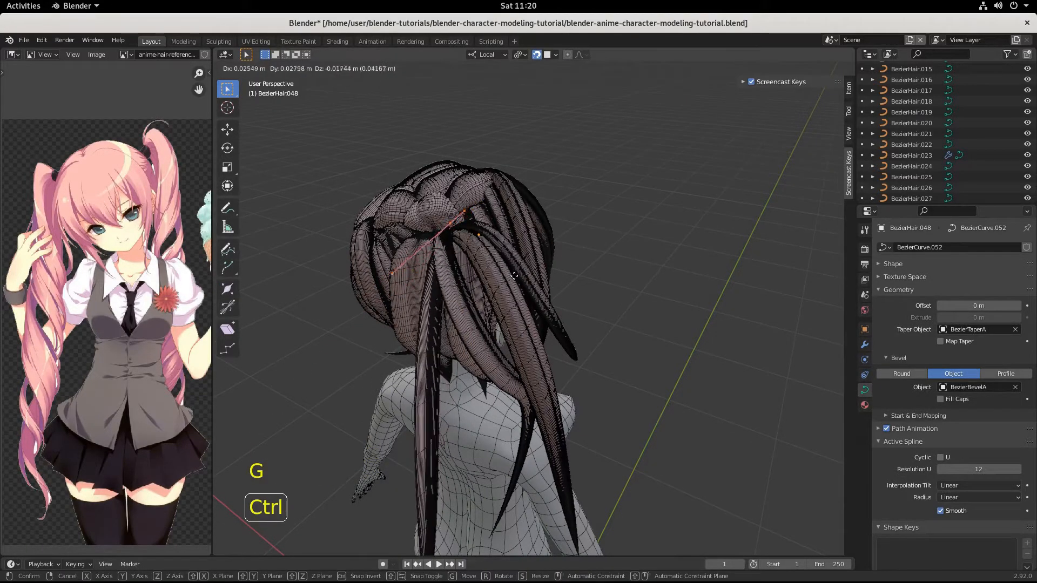
ctrl+click(520, 273)
- Scale the base point's handles to about 0.577 and move the point about 0.013, 0.007 and -0.003 m toward the ponytail's base
scroll(519, 274, up, 2)
scroll(520, 273, up, 2)
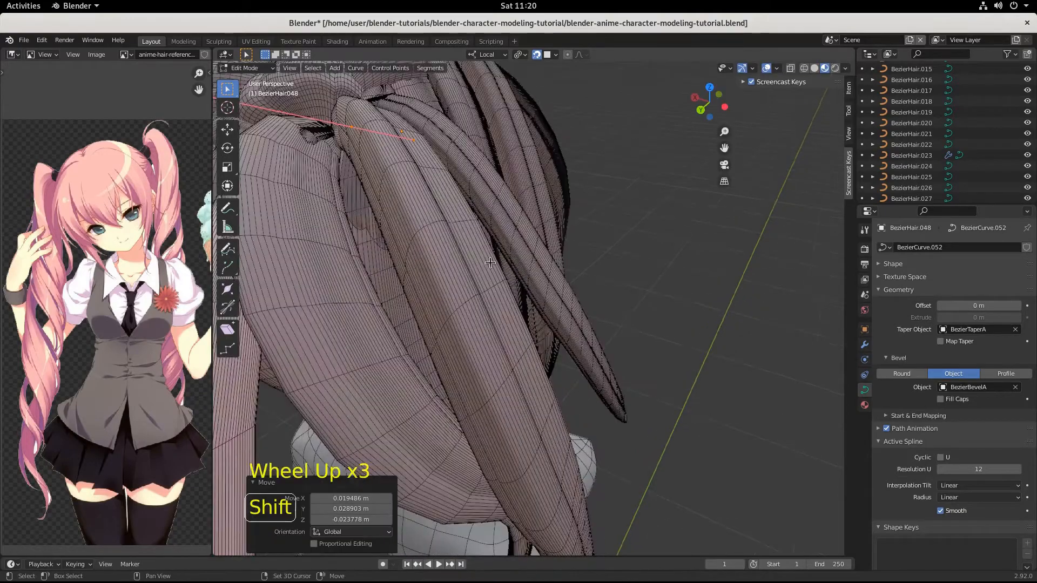
shift+middle_drag(520, 274, 527, 278)
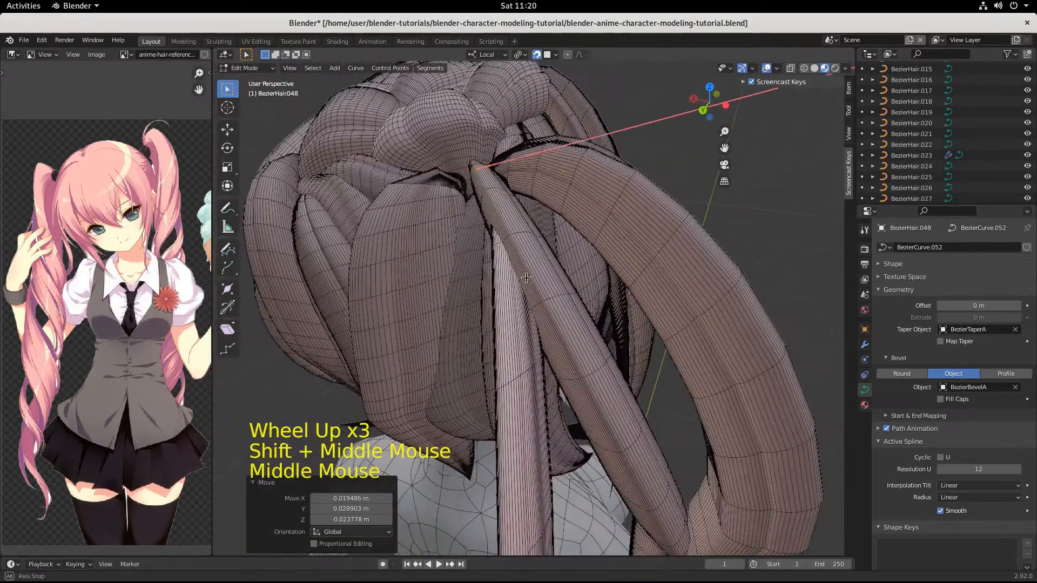
key(s)
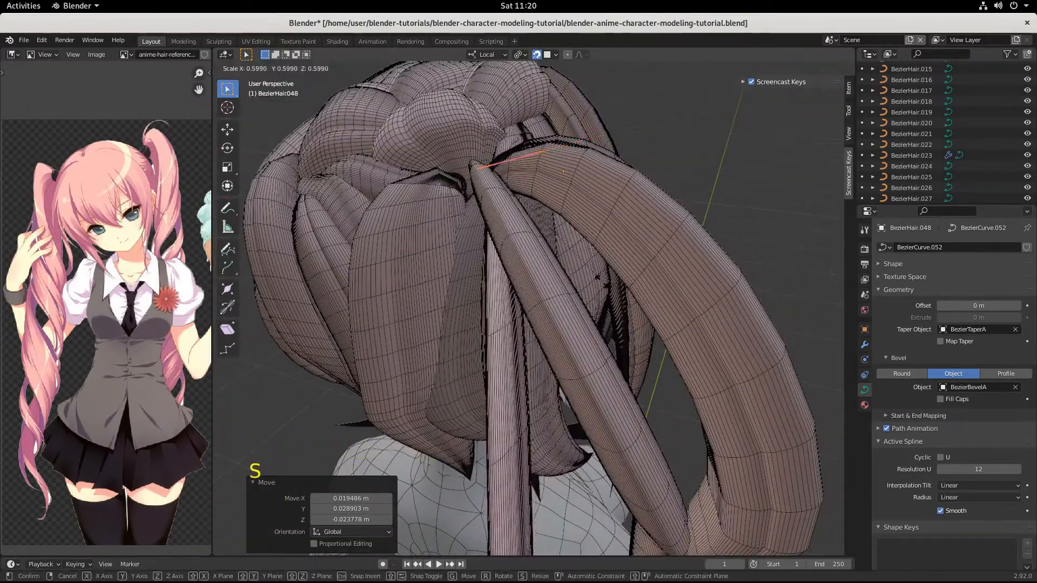
click(594, 279)
key(g)
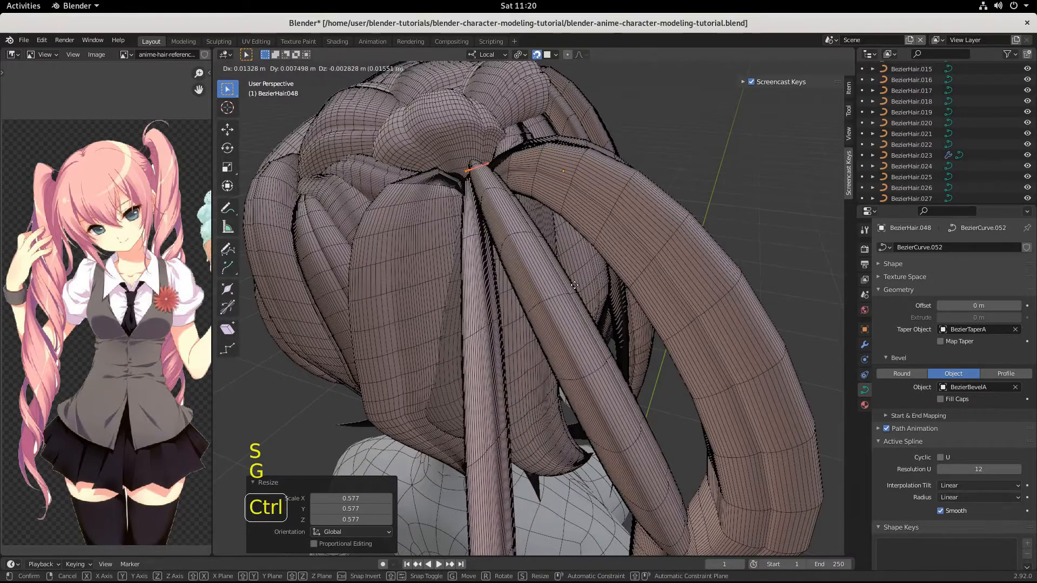
- Subdivide the long strand's curve between its base and tip points with one cut, and select the new middle point
middle_drag(574, 283, 521, 331)
scroll(540, 303, down, 3)
drag(497, 306, 594, 448)
scroll(577, 440, down, 3)
click(511, 243)
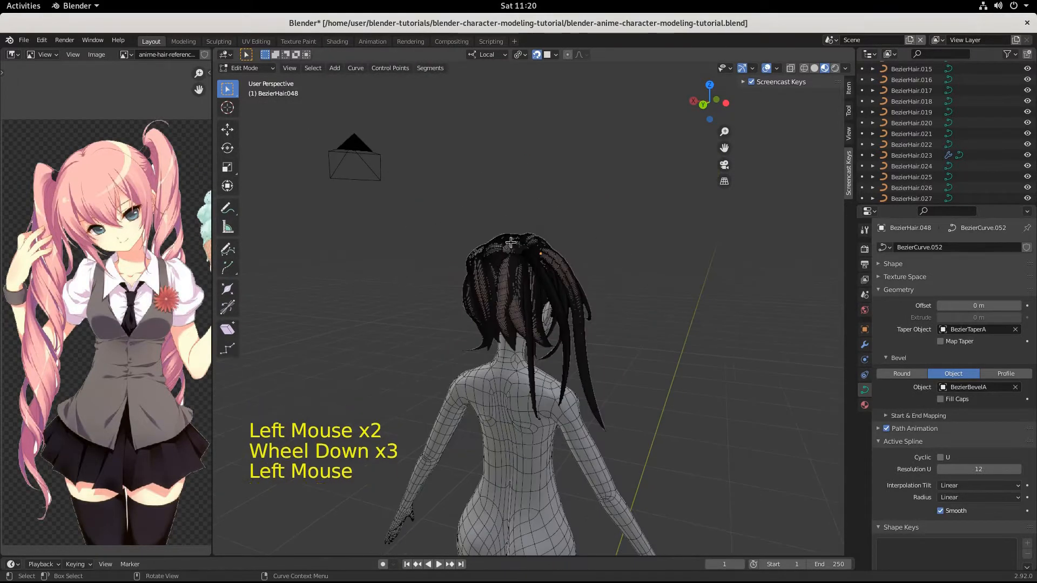
ctrl+click(561, 460)
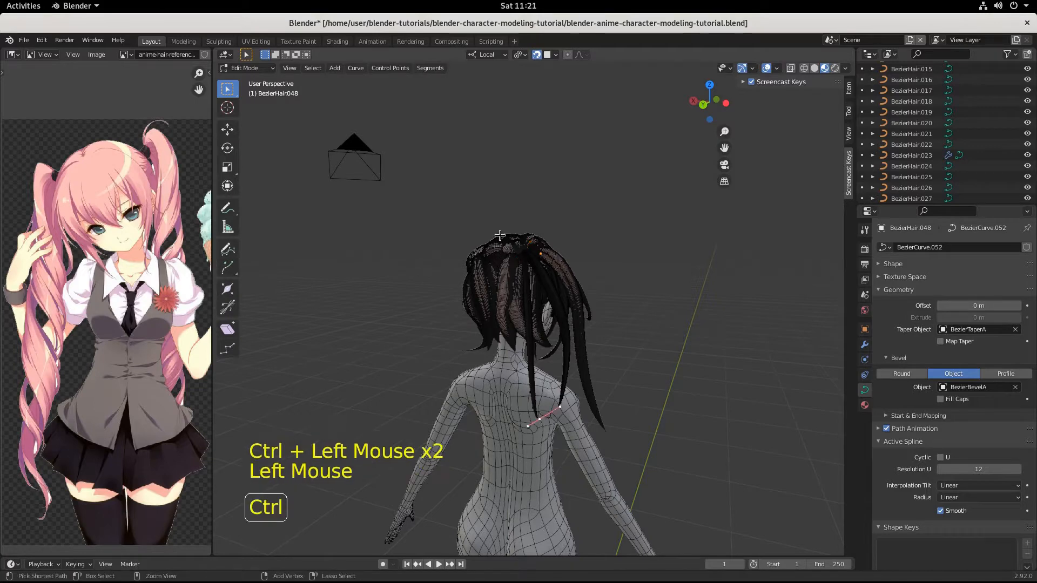
ctrl+click(540, 292)
right_click(536, 297)
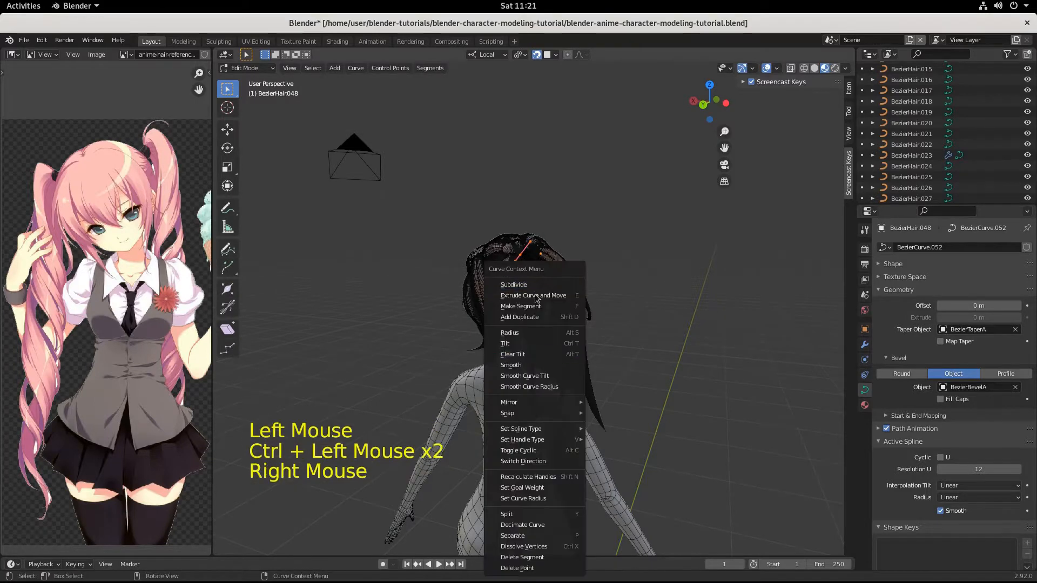
click(529, 284)
scroll(546, 335, up, 4)
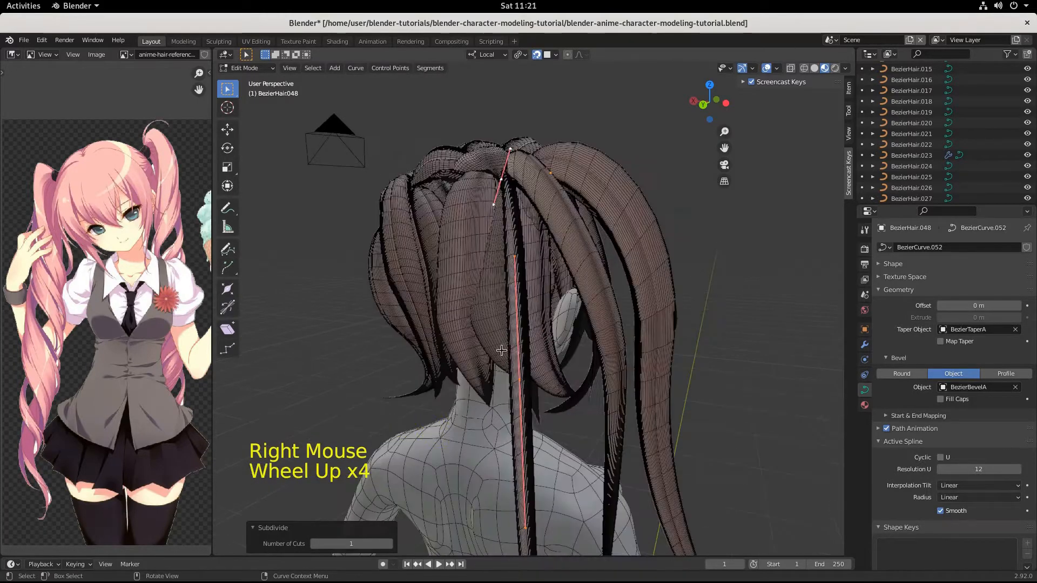
click(541, 419)
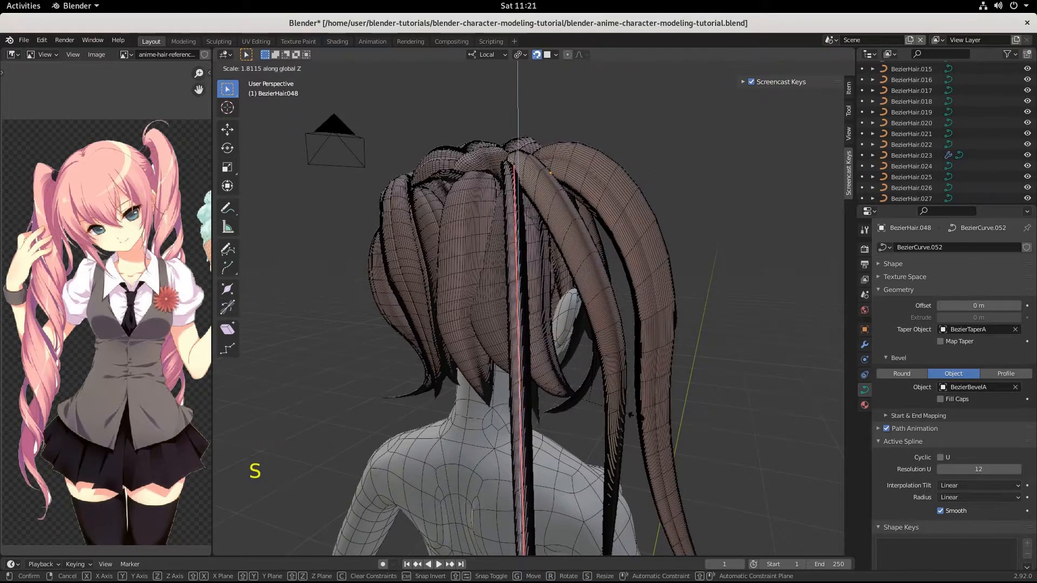
key(Escape)
key(s)
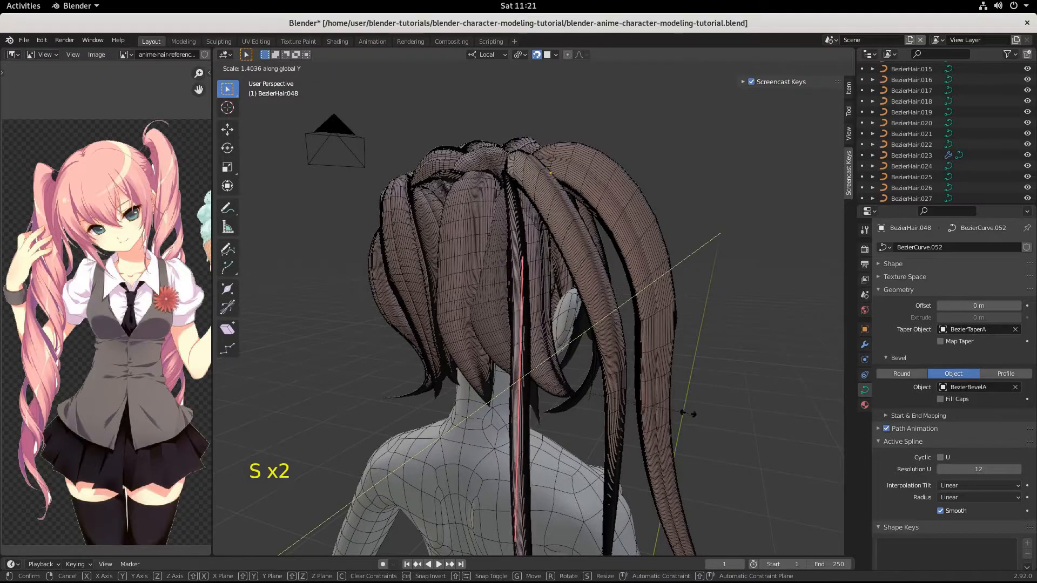
right_click(696, 414)
- Scale the middle point's handles to about 3.492 along global X and move it about -0.041, -0.041 and 0.046 m in X, Y and Z
key(s)
key(x)
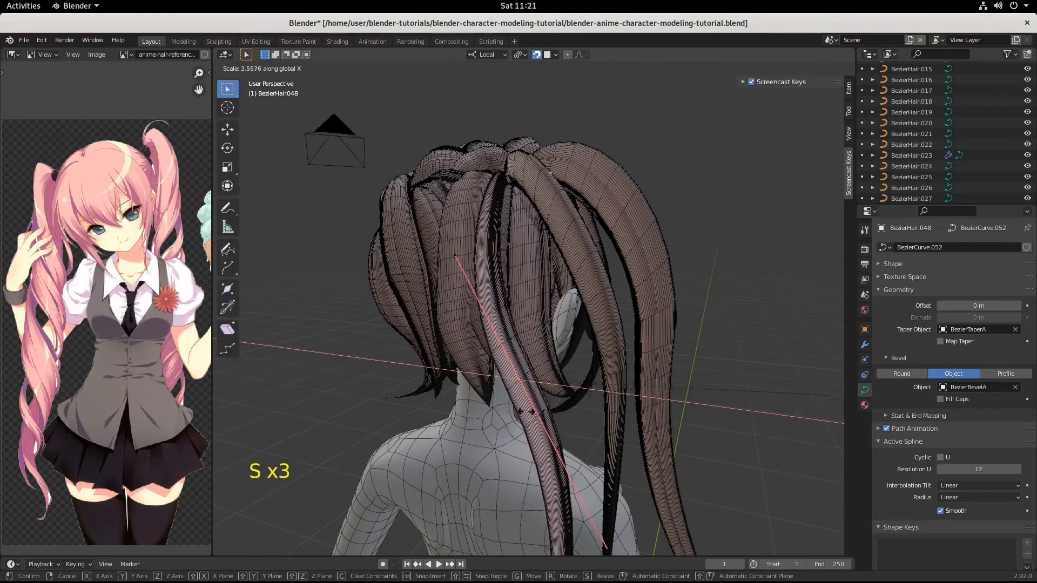
click(506, 441)
scroll(470, 443, down, 3)
mouse_move(469, 442)
middle_down()
mouse_move(413, 432)
mouse_move(461, 432)
middle_up()
scroll(462, 433, up, 3)
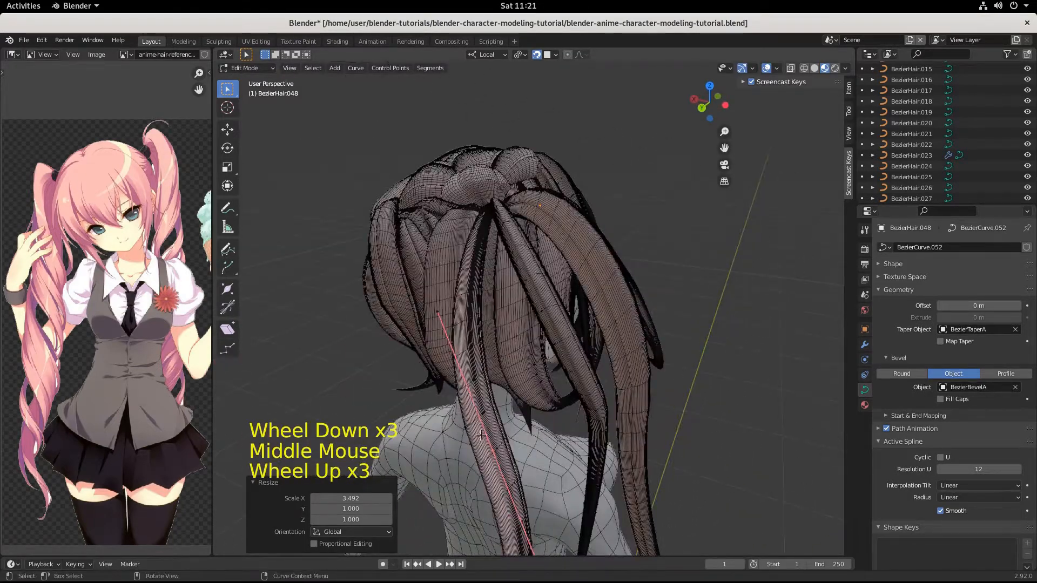
key(g)
key(ctrl)
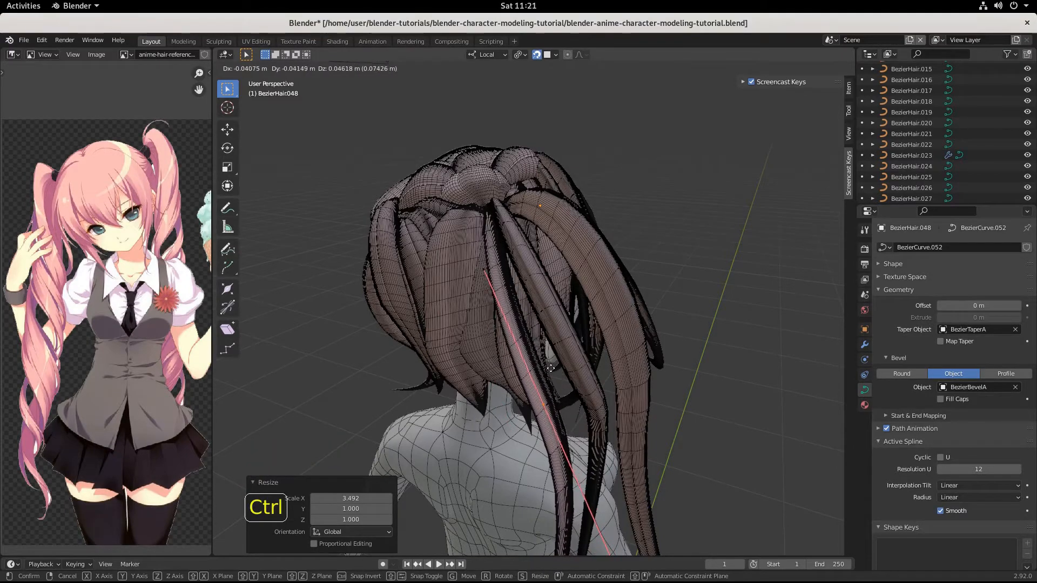
click(561, 378)
- Rotate the middle point about 19.6° in the rear view and scale its handles to about 0.397
middle_drag(562, 378, 621, 355)
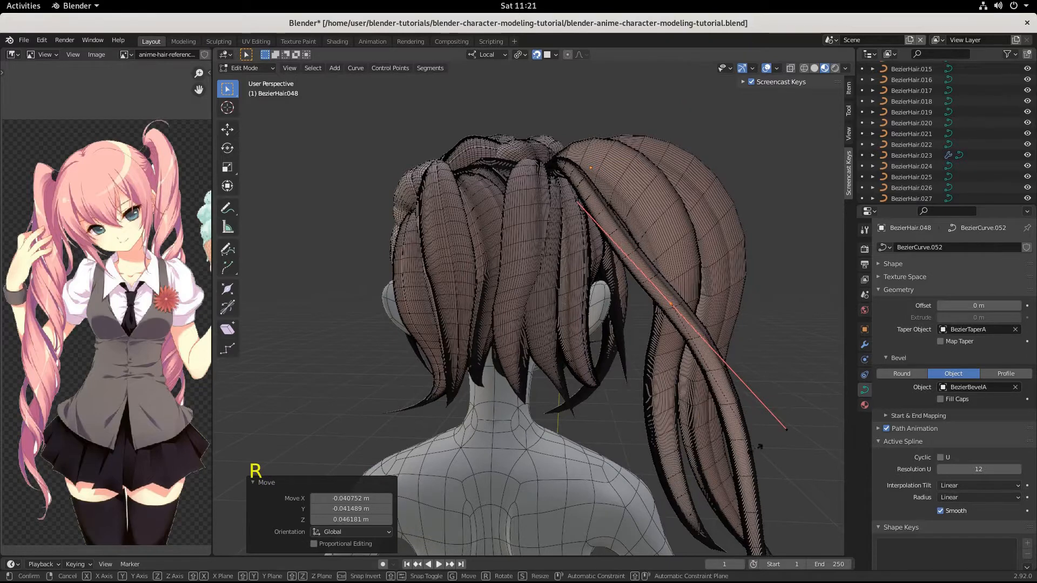
key(s)
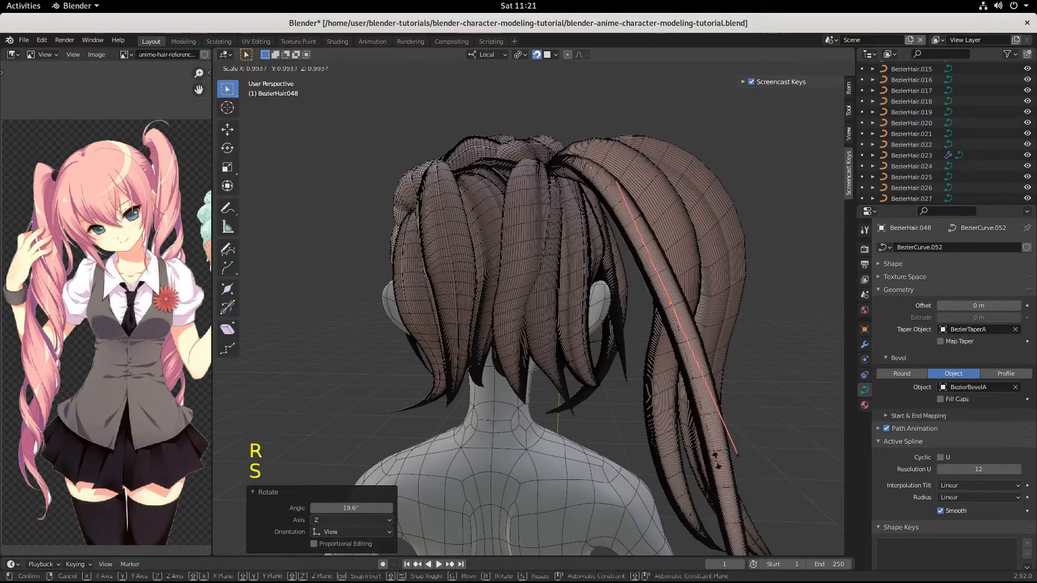
click(667, 369)
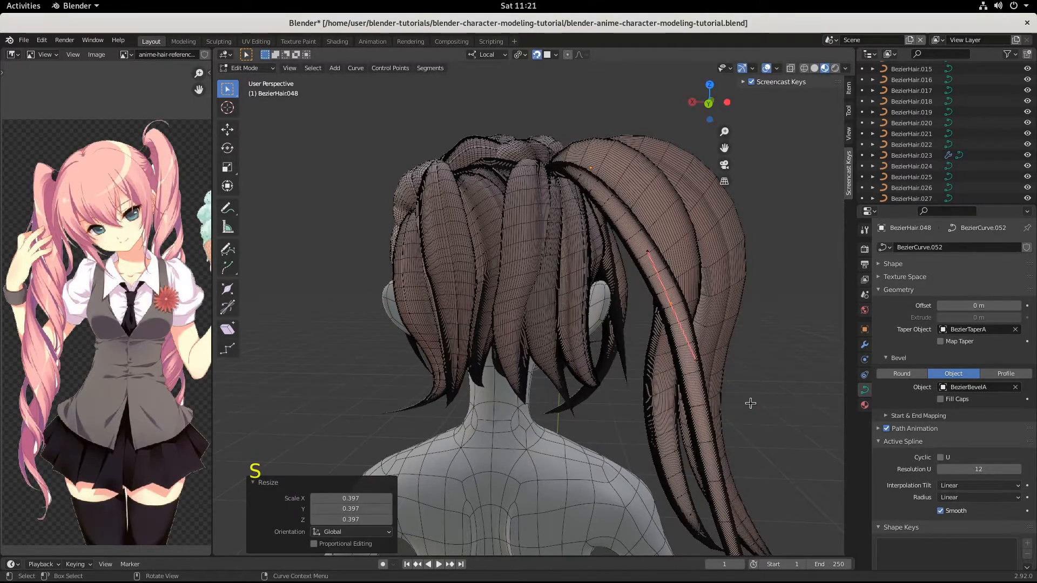
- Move the middle point about 0.028, 0.001 and 0.008 m in X, Y and Z
key(g)
key(ctrl)
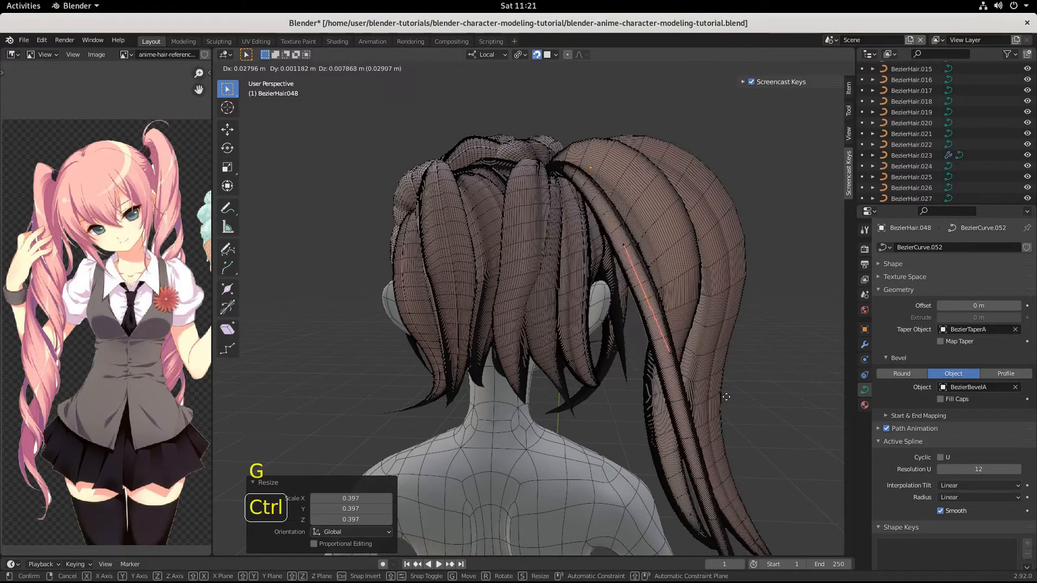
click(727, 398)
- Rotate the middle point about -33.9° in the side view and move it in toward the ponytail's other strands
scroll(724, 409, down, 2)
middle_drag(725, 409, 609, 412)
key(r)
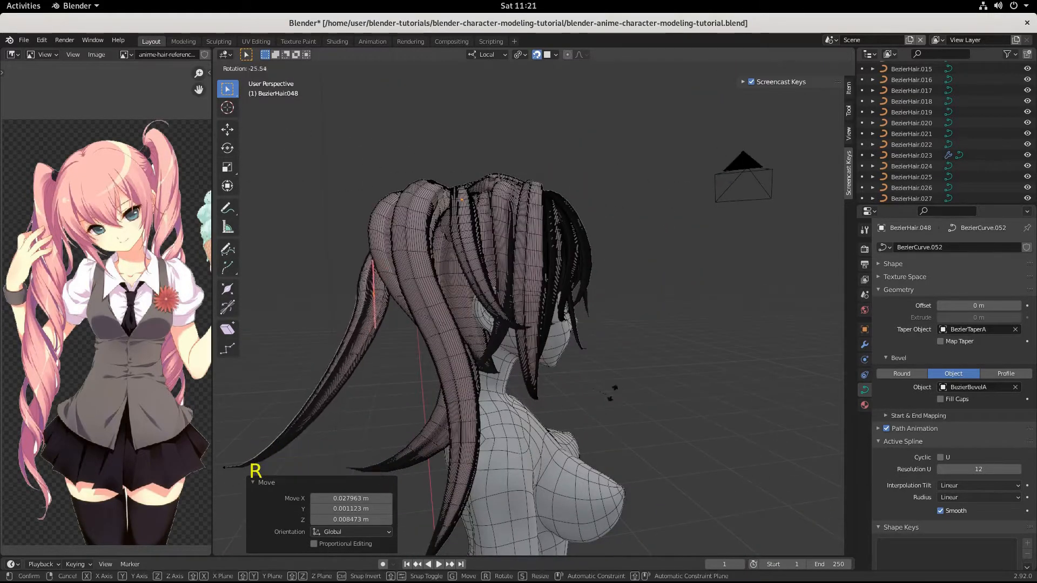
click(636, 364)
key(g)
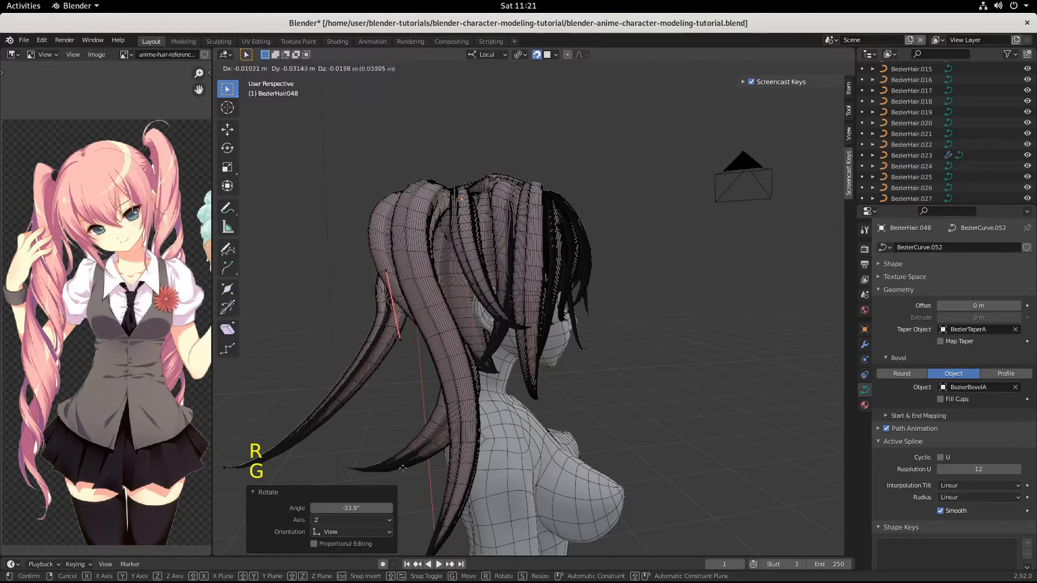
click(410, 474)
- Move the strand's tip point about -0.047, -0.193 and 0.056 m in X, Y and Z, and scale its handles to about 1.354
click(238, 467)
click(250, 483)
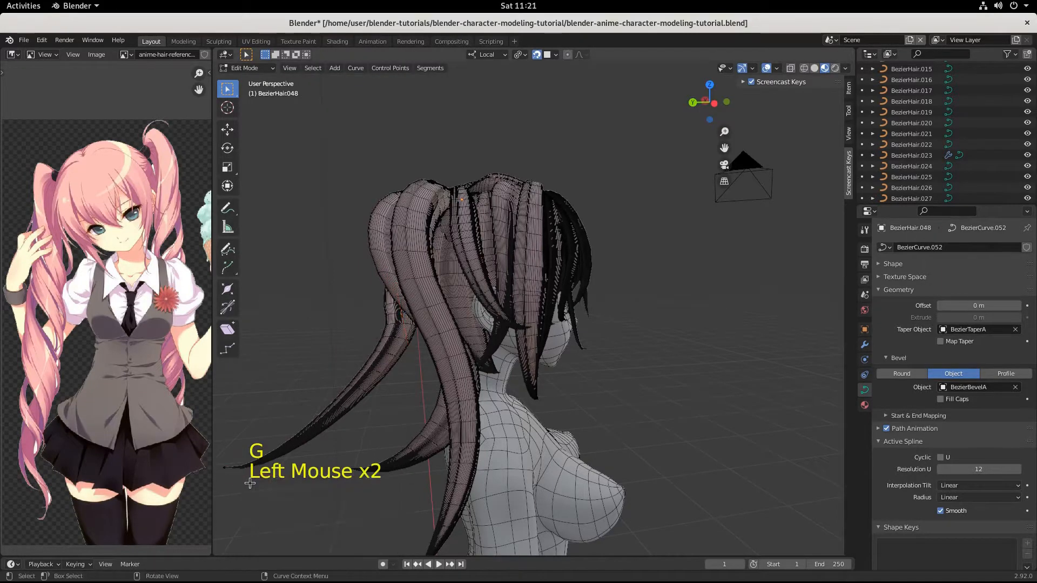
drag(257, 493, 256, 493)
drag(220, 452, 239, 493)
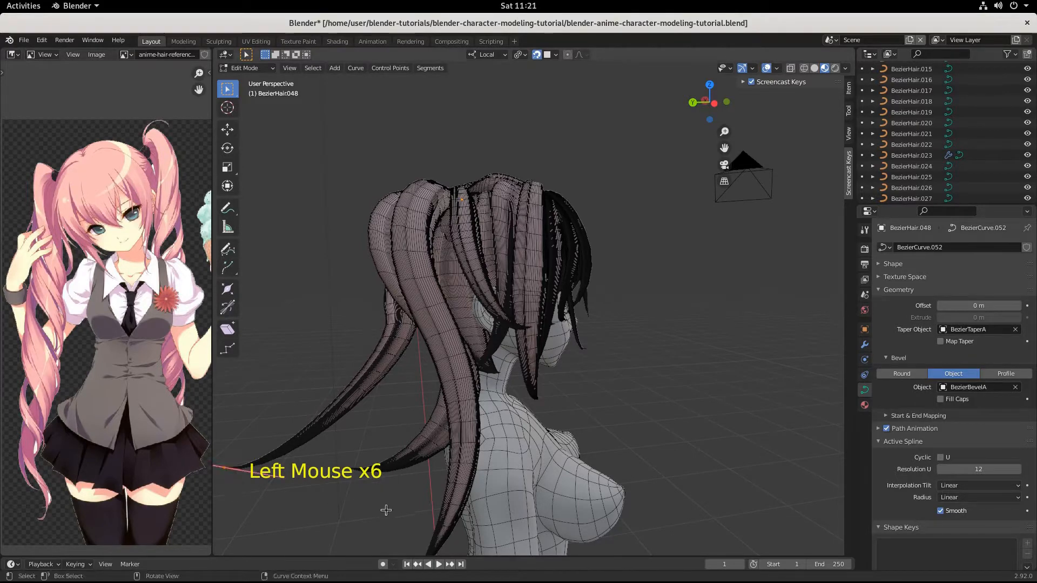
key(g)
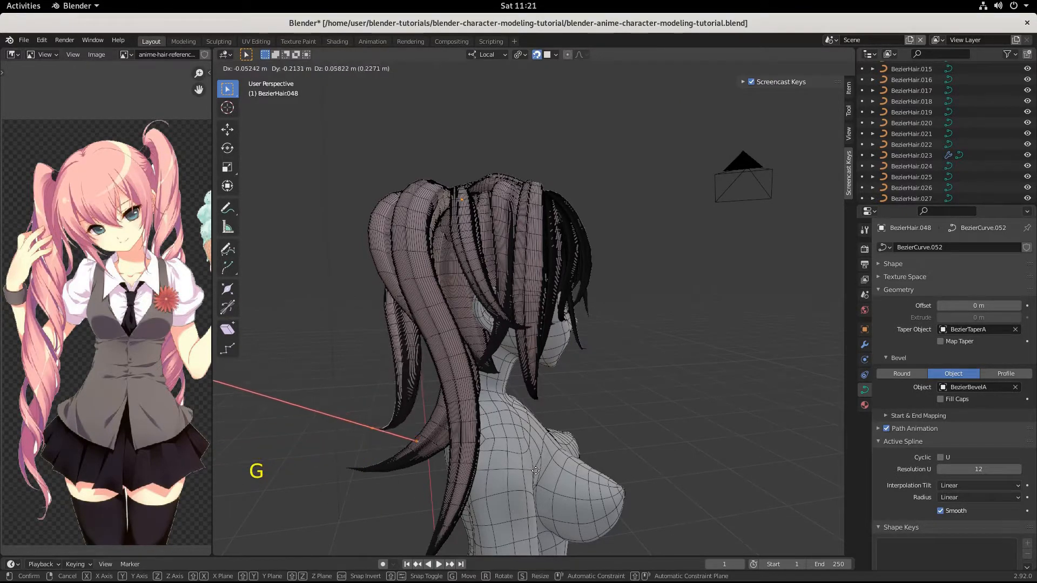
click(521, 473)
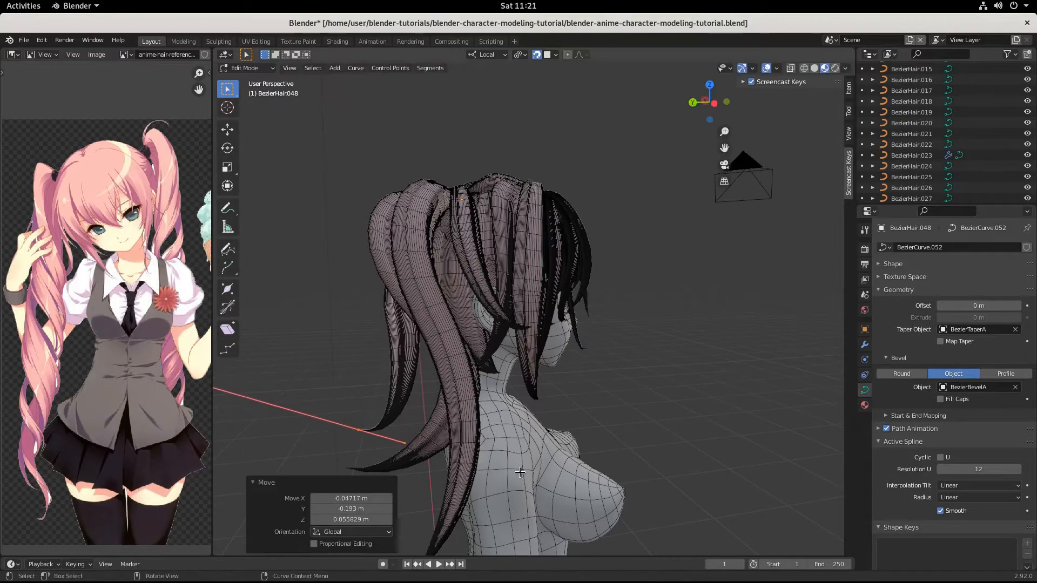
key(s)
click(581, 476)
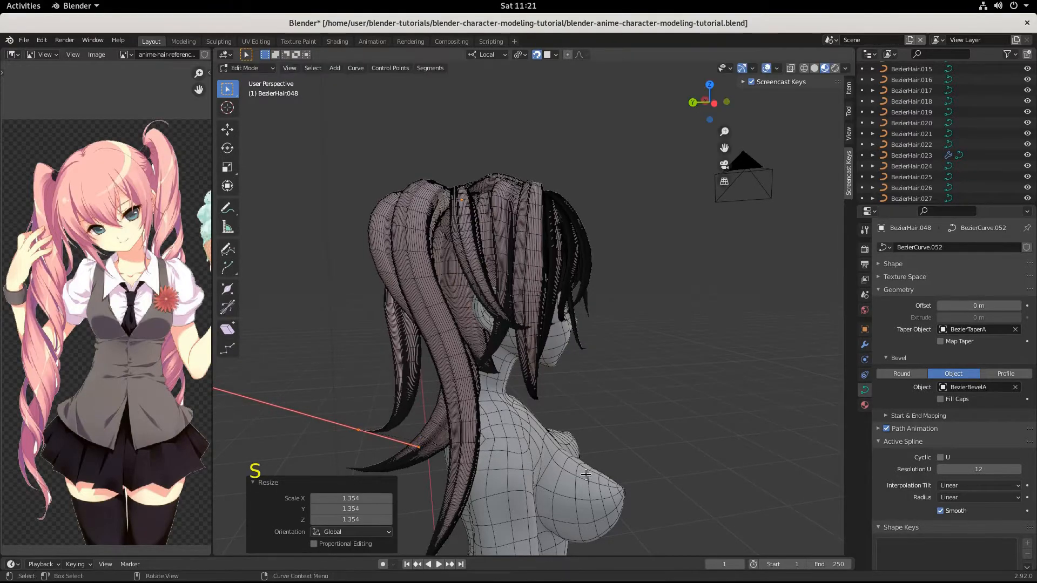
- Rotate the strand's middle point about 8.68° as seen from behind the character's right side
scroll(581, 475, down, 3)
middle_drag(582, 476, 560, 451)
middle_drag(511, 334, 533, 376)
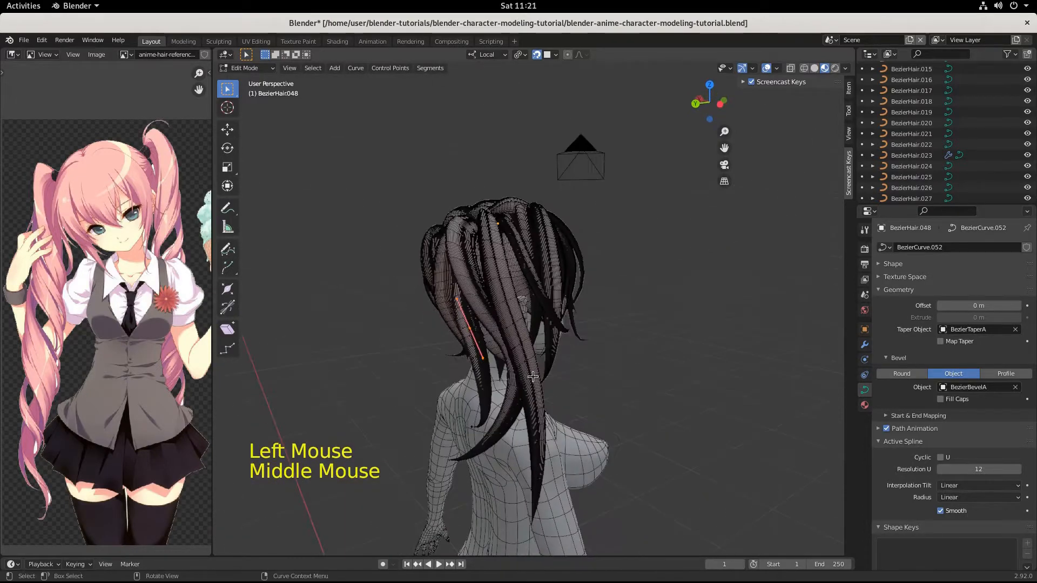
key(r)
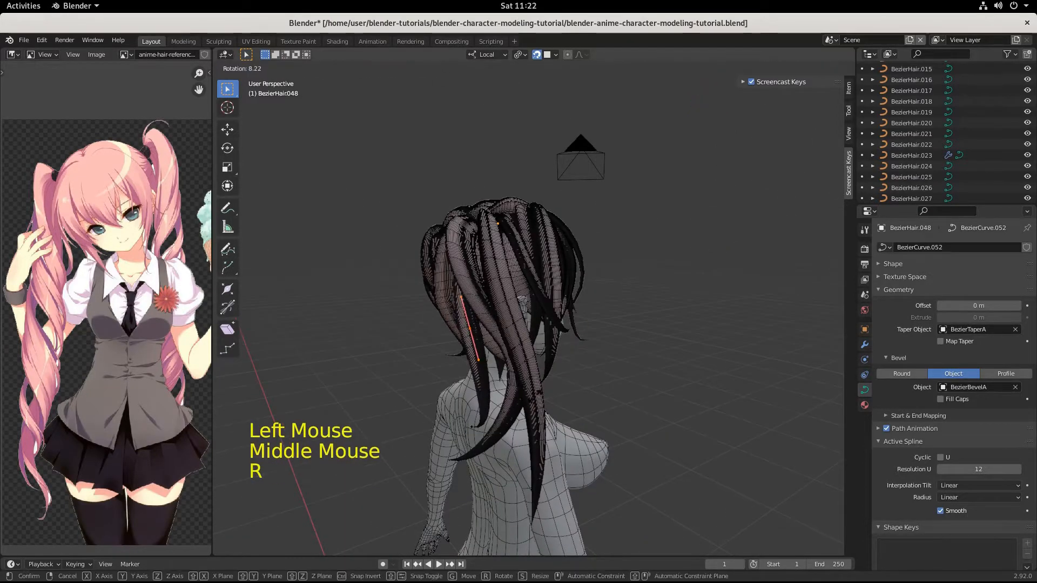
click(538, 393)
- Leave curve editing and rotate the whole long strand about 16.7° in the rear view
middle_drag(540, 393, 589, 370)
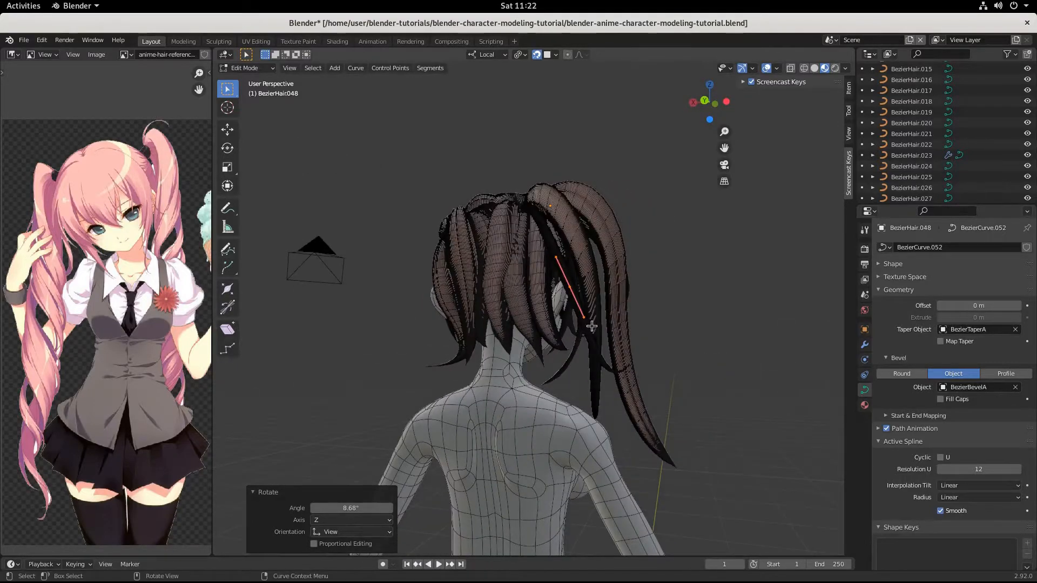
key(Tab)
key(r)
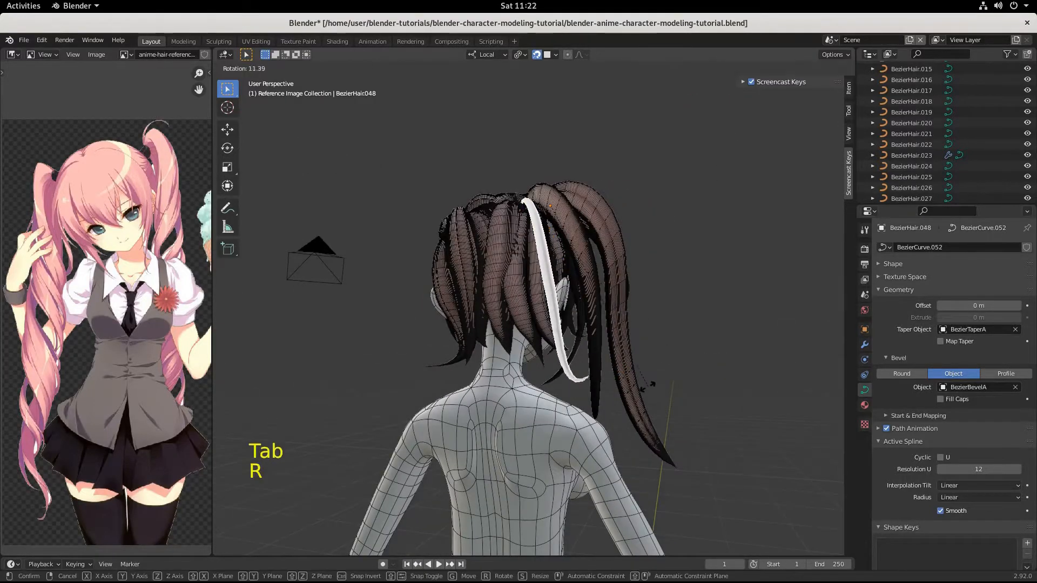
click(660, 397)
- Reopen the strand's curve for editing and move its base point about -0.012, 0.017 and -0.025 m in X, Y and Z
middle_drag(662, 397, 644, 442)
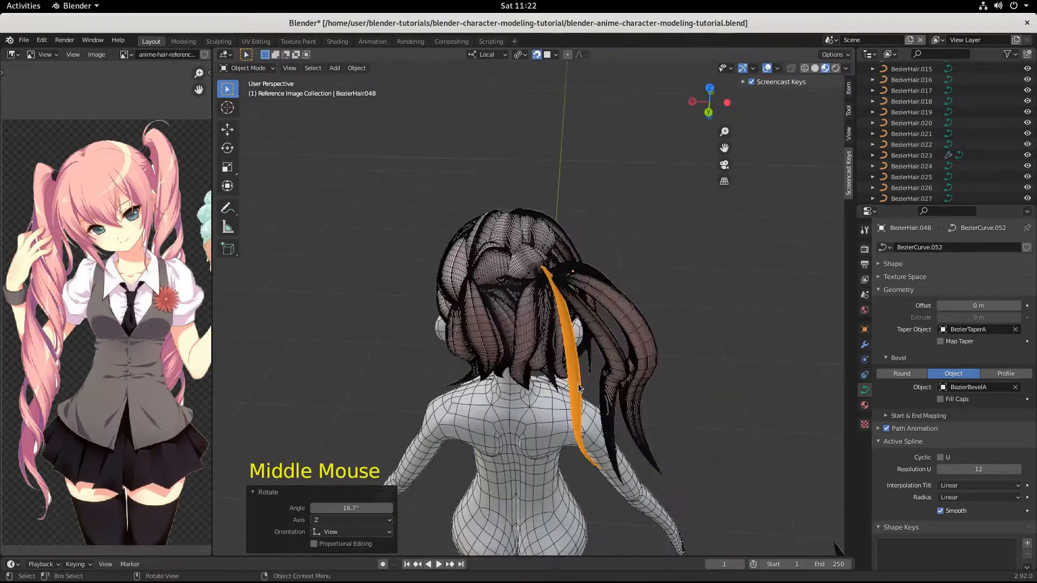
scroll(584, 390, up, 3)
key(Tab)
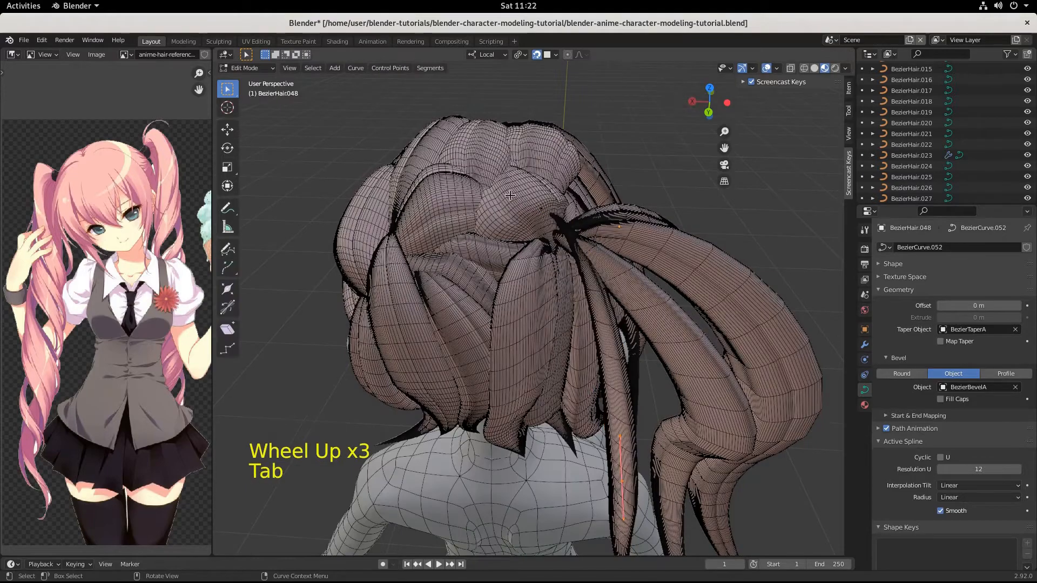
key(g)
key(ctrl)
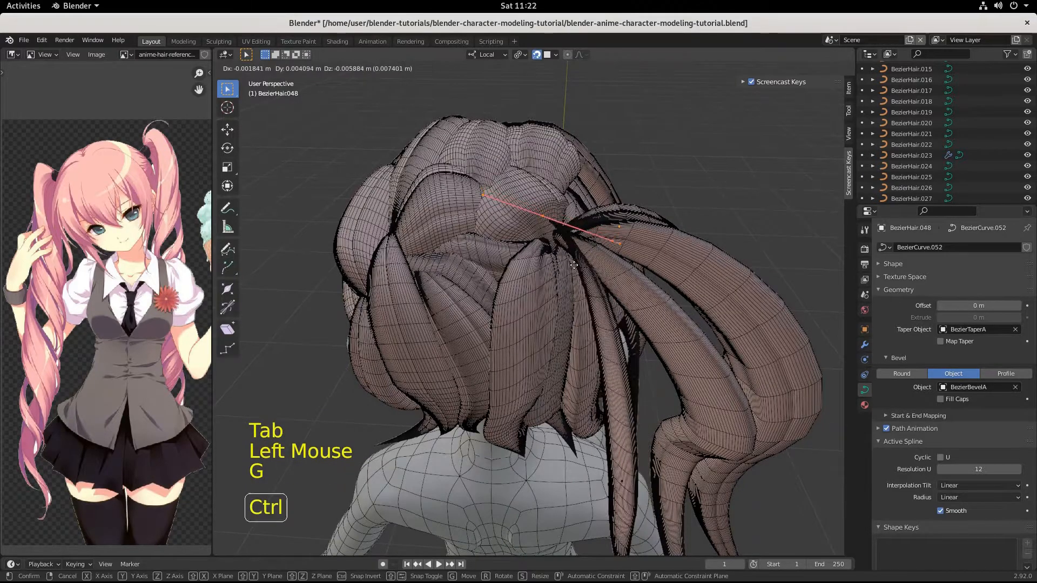
click(595, 291)
- Move the base point about 0.012, -0.002 and 0.003 m in X, Y and Z toward the ponytail's root
scroll(594, 290, up, 3)
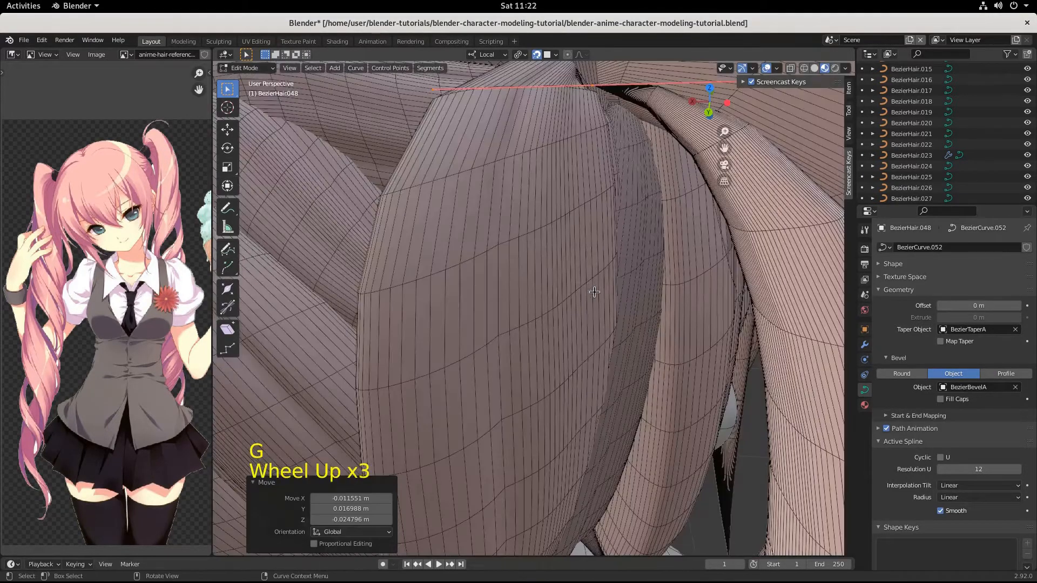
shift+middle_drag(595, 291, 583, 330)
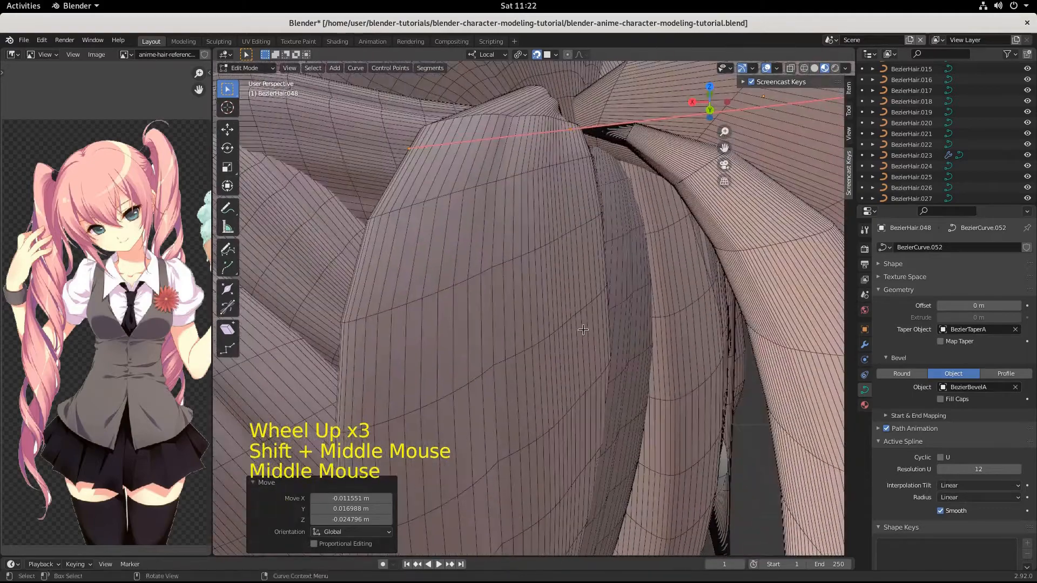
key(g)
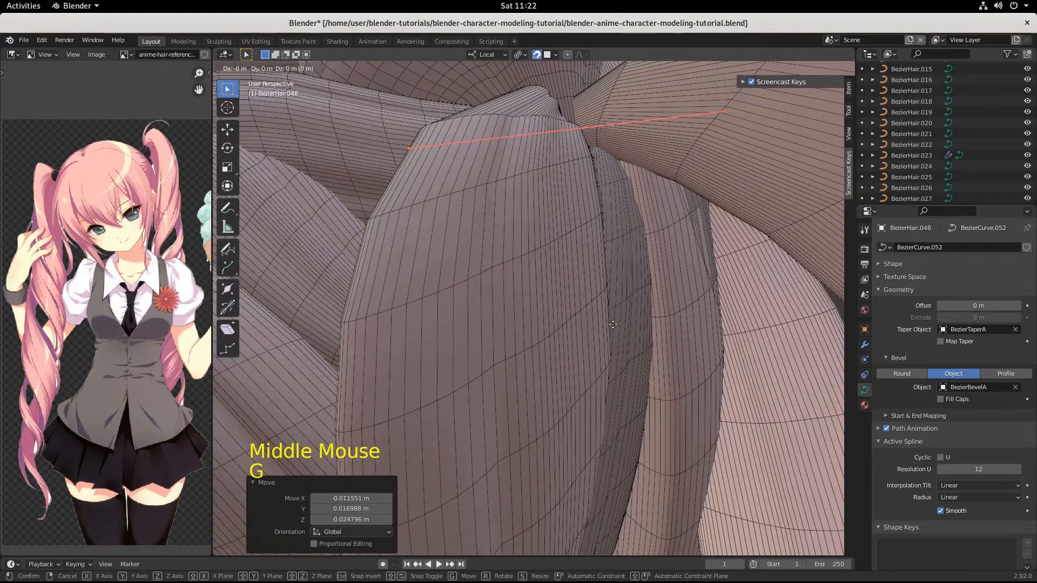
key(ctrl)
click(573, 312)
- Nudge the base point about -0.0034, 0.0002 and -0.0015 m in X, Y and Z beside the neighbouring strand
middle_drag(573, 312, 551, 322)
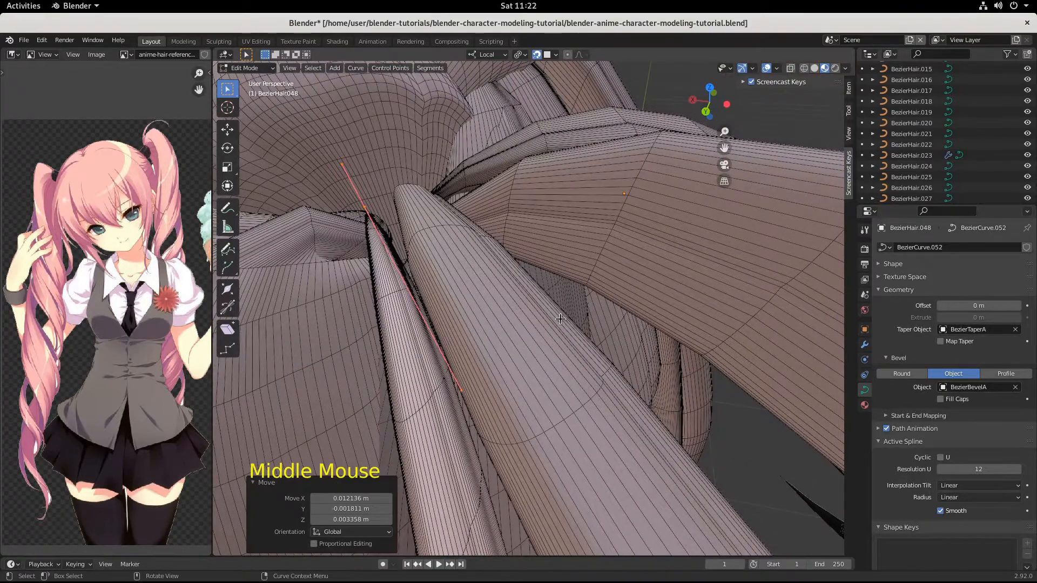
key(g)
key(ctrl)
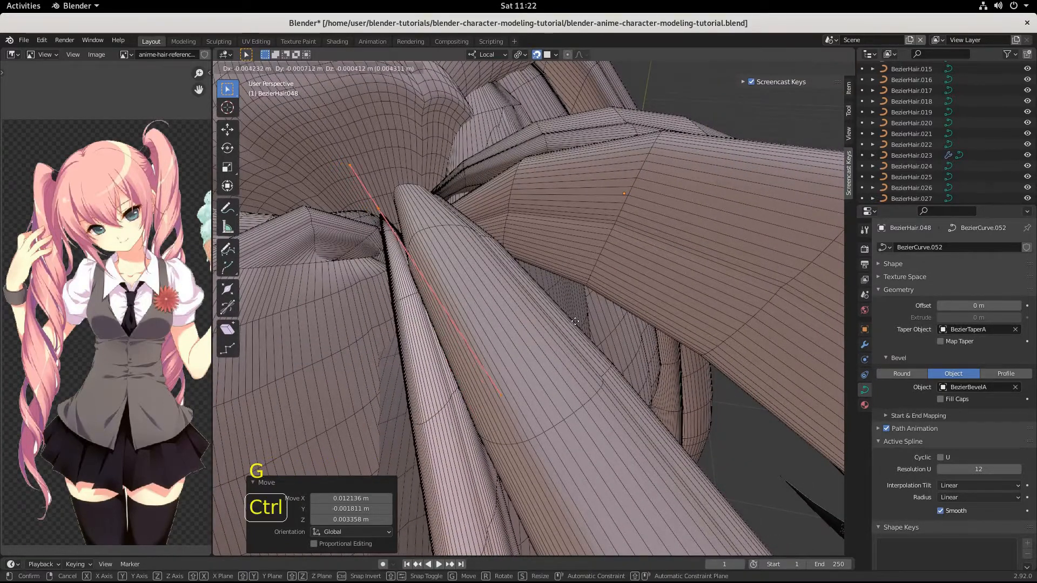
click(578, 336)
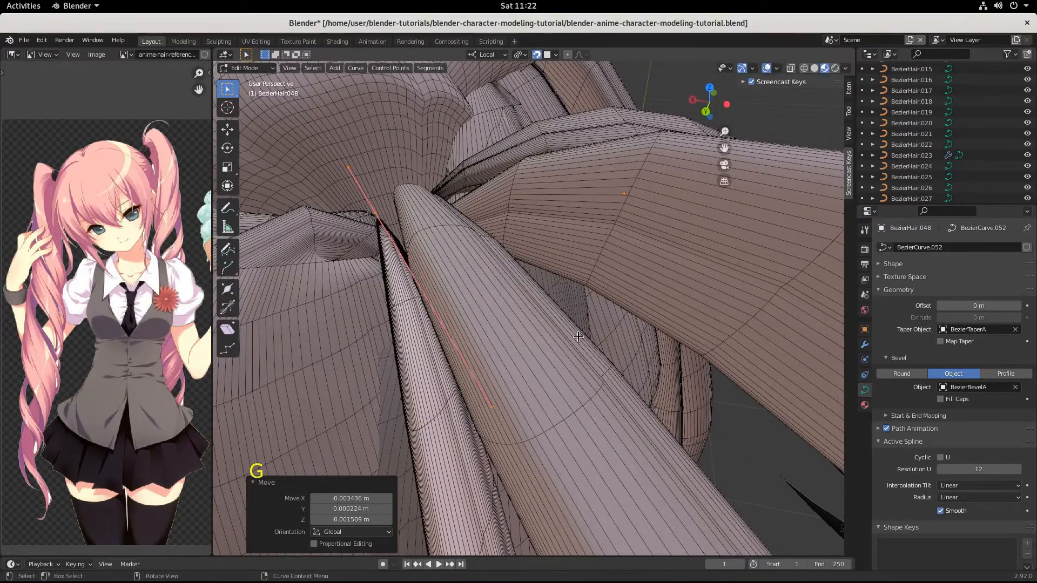
- Rotate the base point about 8.1° in the view and nudge it about -0.0004, -0.0001 and 0.00004 m in X, Y and Z
click(556, 356)
key(g)
key(shift)
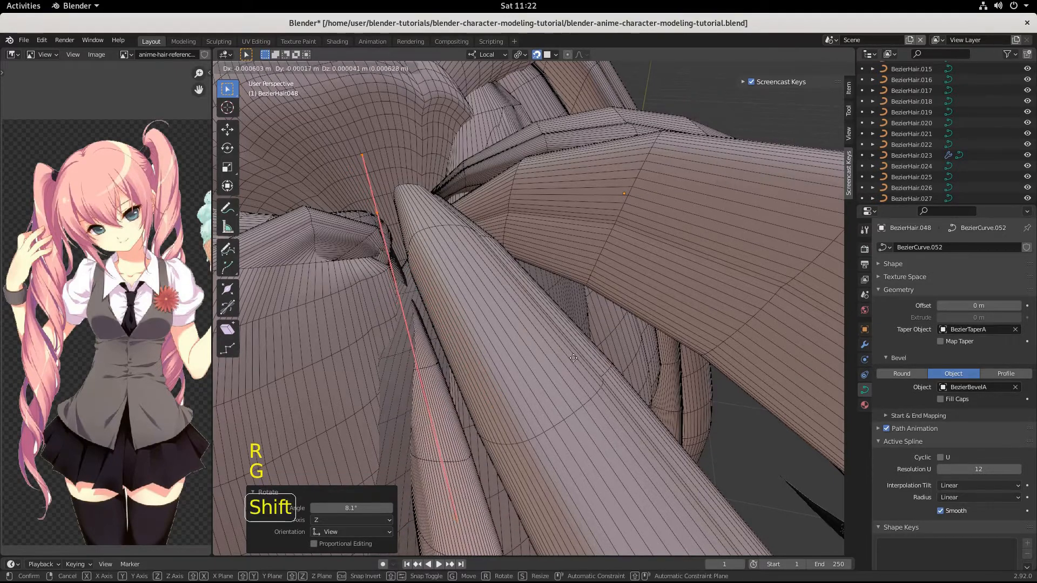
key(ctrl)
click(573, 358)
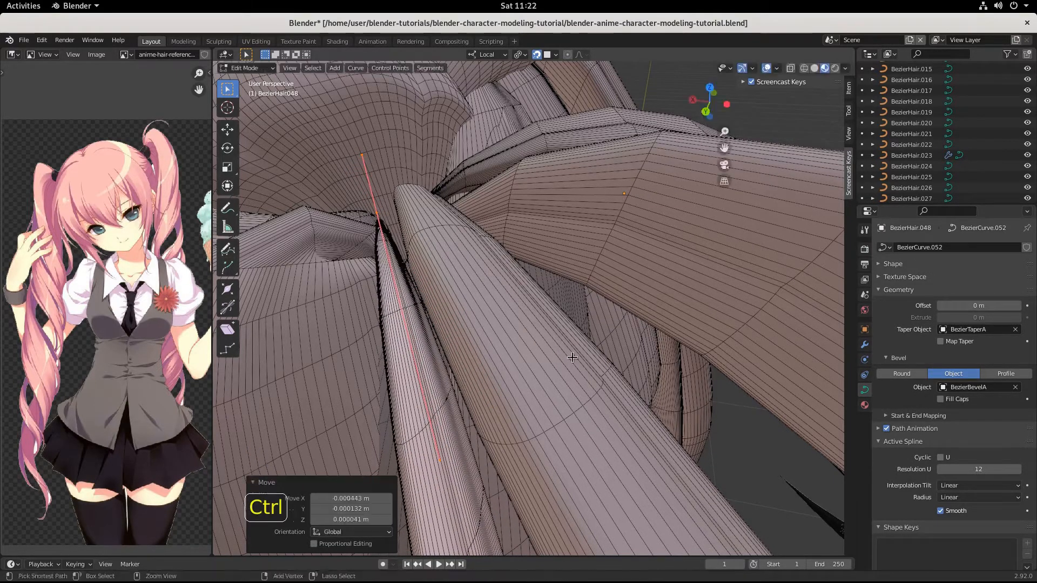
- Examine the ponytail and the rest of the hair from the front, side and back of the head
middle_drag(573, 359, 611, 400)
scroll(581, 358, down, 3)
scroll(598, 369, down, 3)
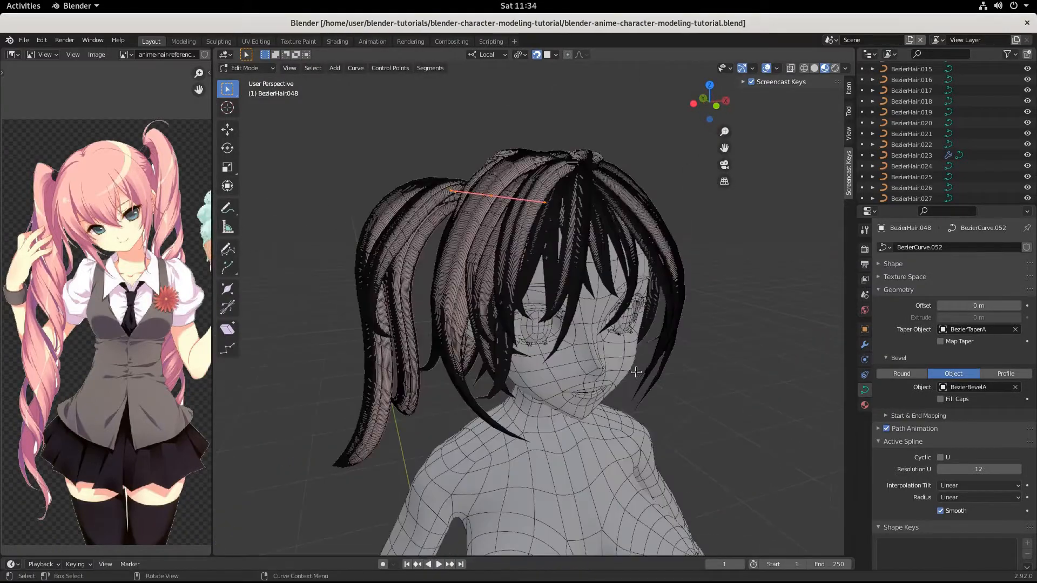
middle_drag(636, 372, 614, 281)
middle_drag(481, 284, 574, 354)
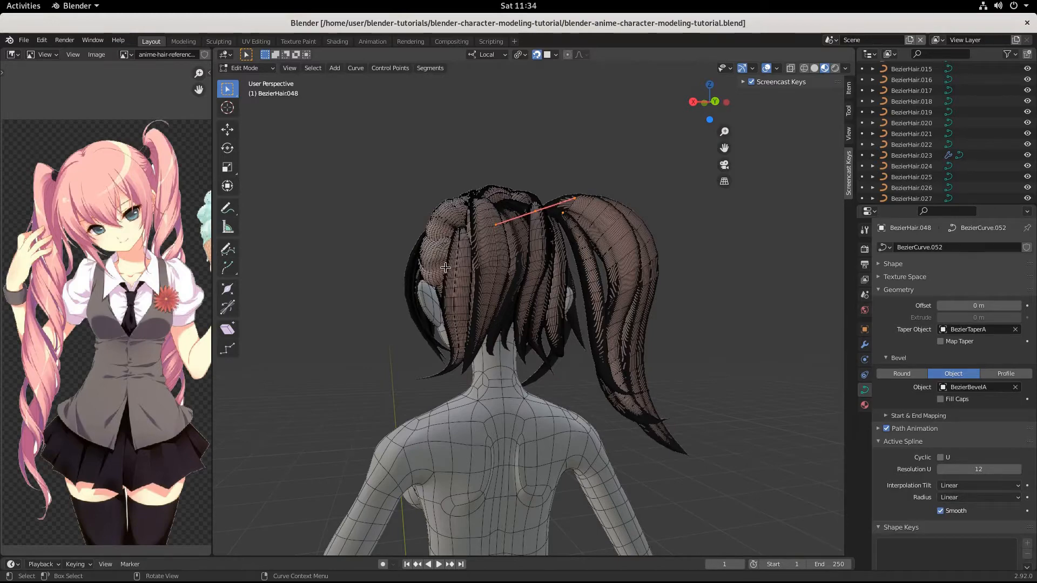
middle_drag(446, 269, 665, 302)
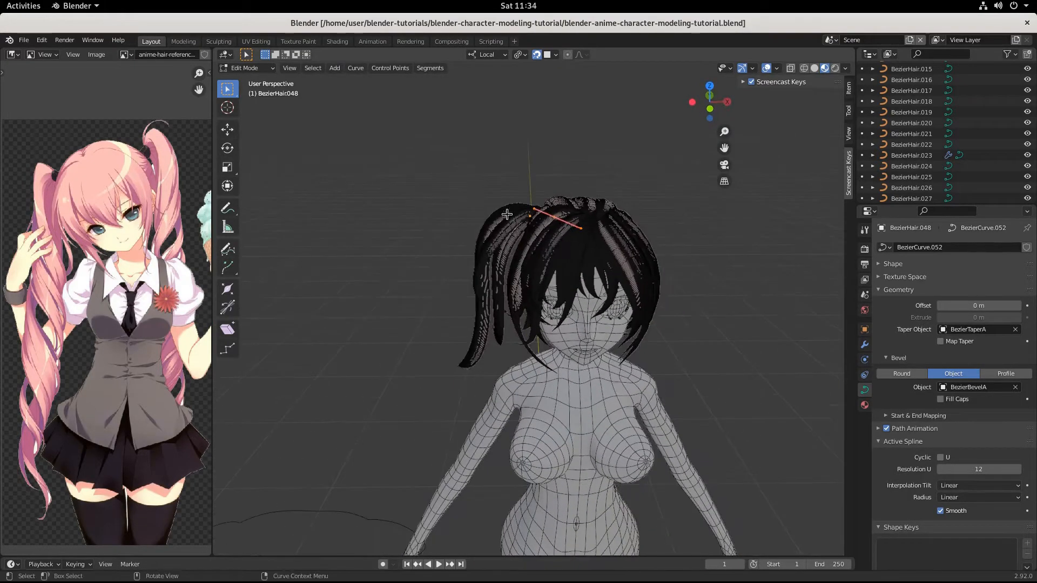
middle_drag(621, 348, 419, 404)
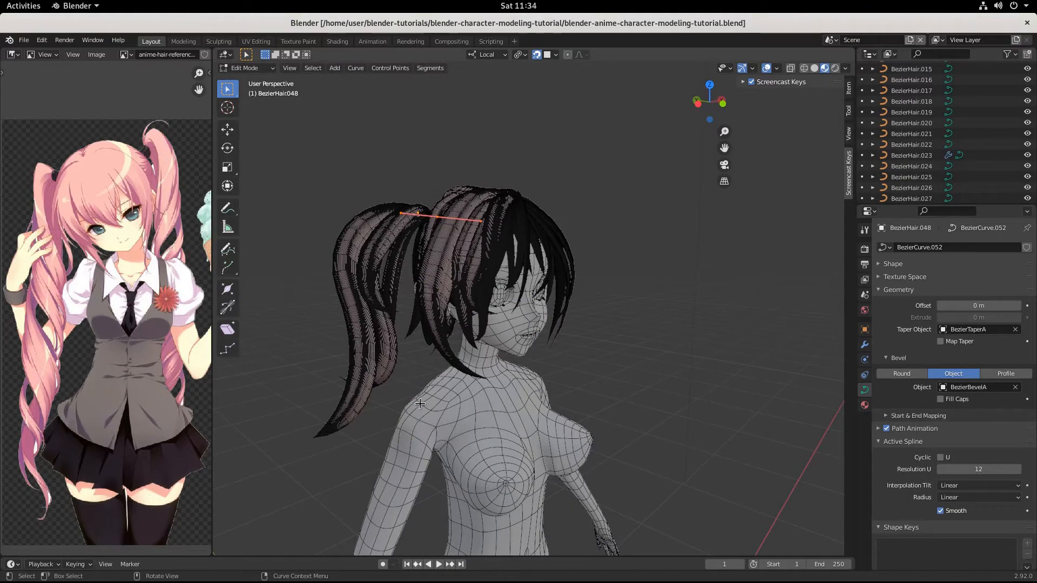
scroll(420, 404, up, 1)
scroll(420, 404, down, 1)
shift+middle_drag(439, 388, 486, 386)
scroll(486, 385, up, 3)
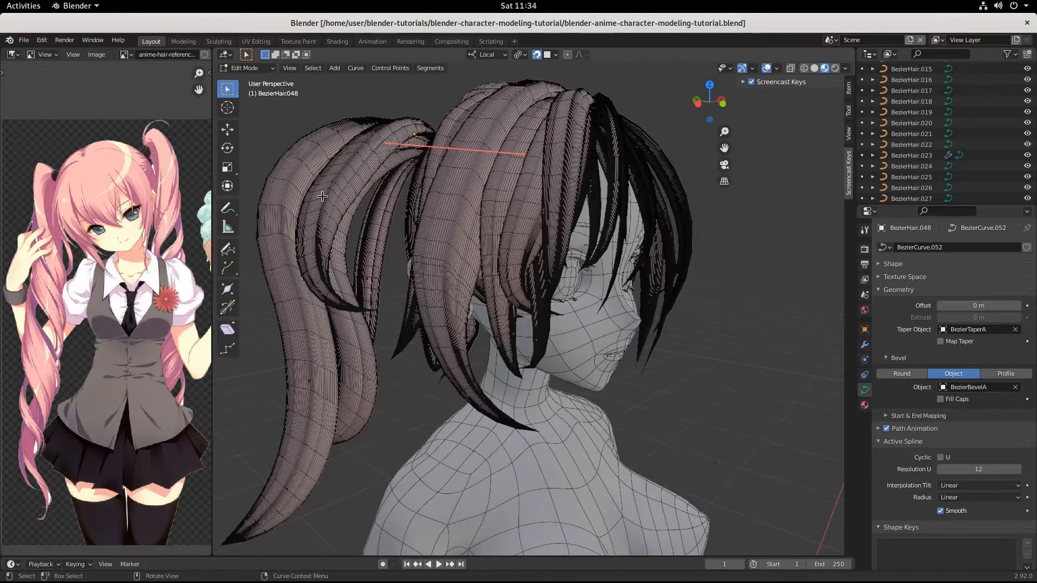
- Leave curve editing, apply the location of all four ponytail strands as objects, and display the object transform values
key(Tab)
mouse_move(371, 188)
middle_down()
mouse_move(465, 235)
mouse_move(351, 194)
middle_up()
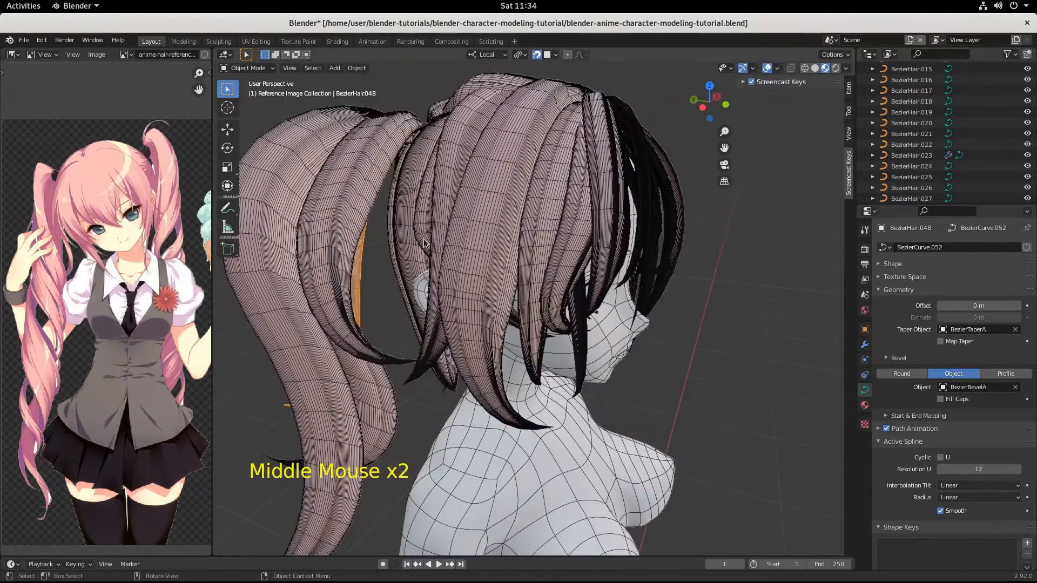
click(350, 194)
shift+click(359, 287)
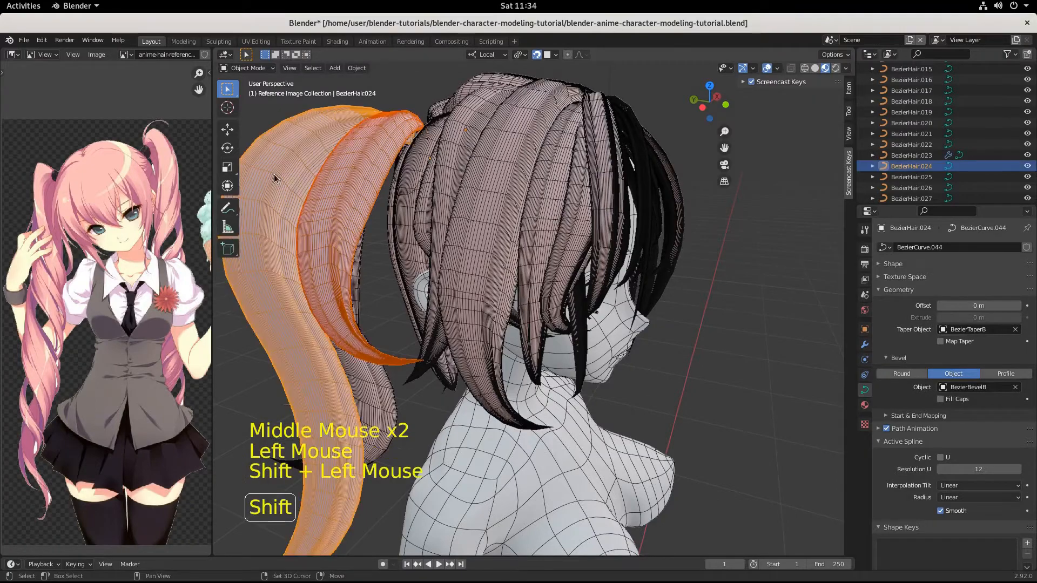
middle_drag(358, 287, 435, 284)
shift+click(422, 277)
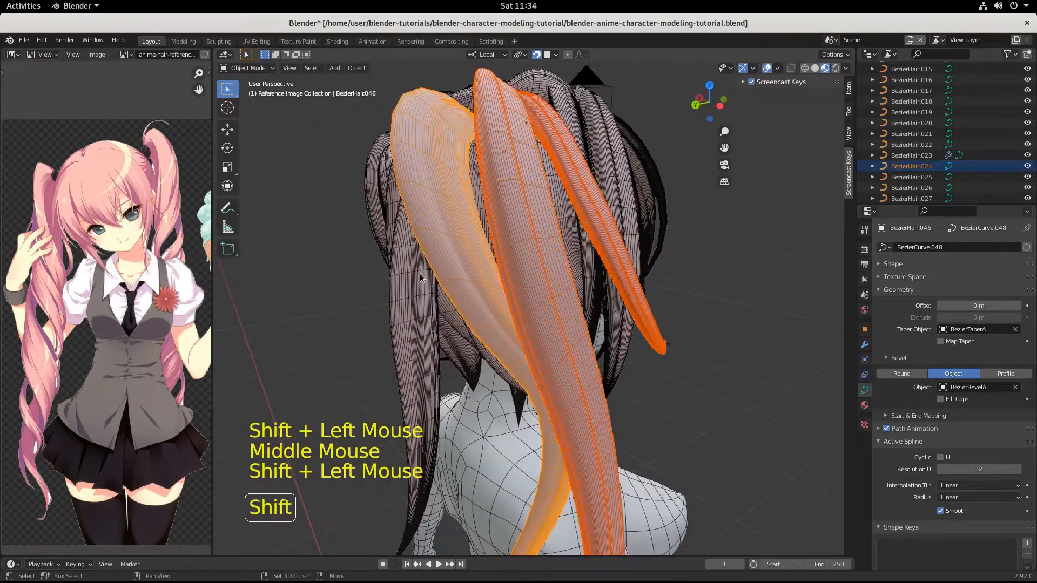
shift+click(404, 143)
scroll(644, 361, down, 4)
scroll(674, 363, down, 9)
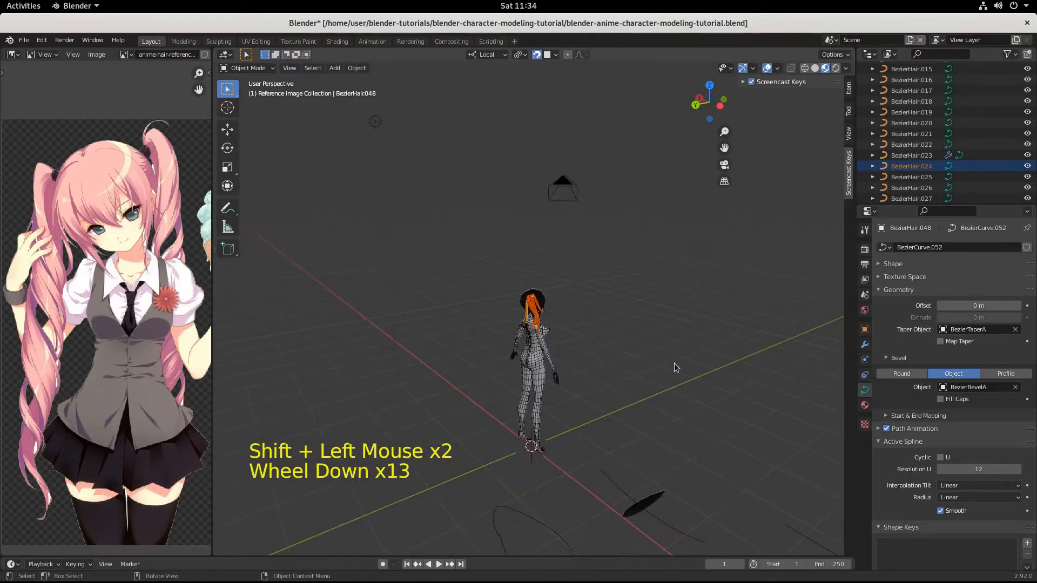
middle_drag(675, 363, 574, 358)
scroll(563, 327, up, 10)
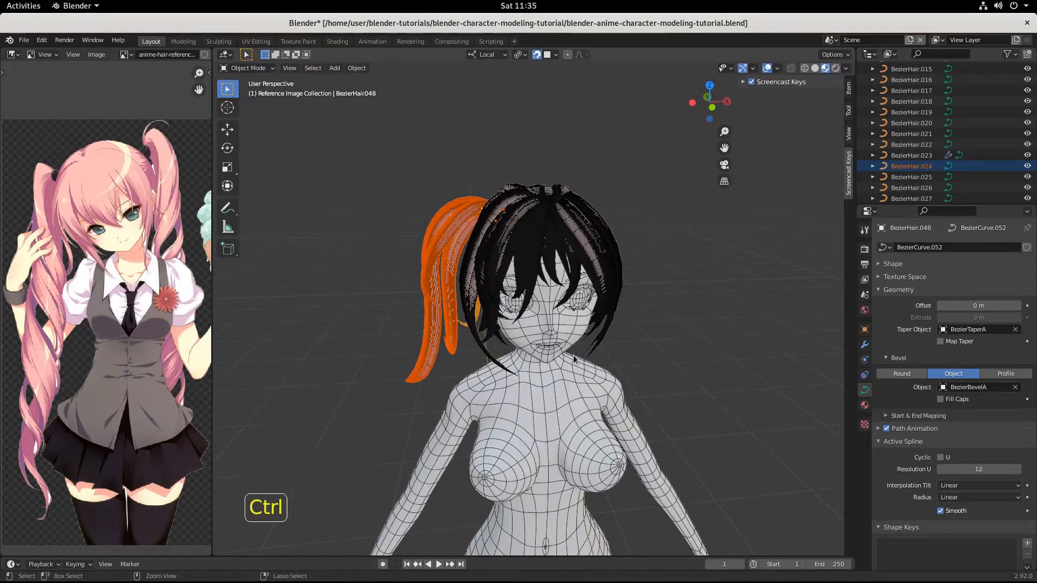
key(ctrl+a)
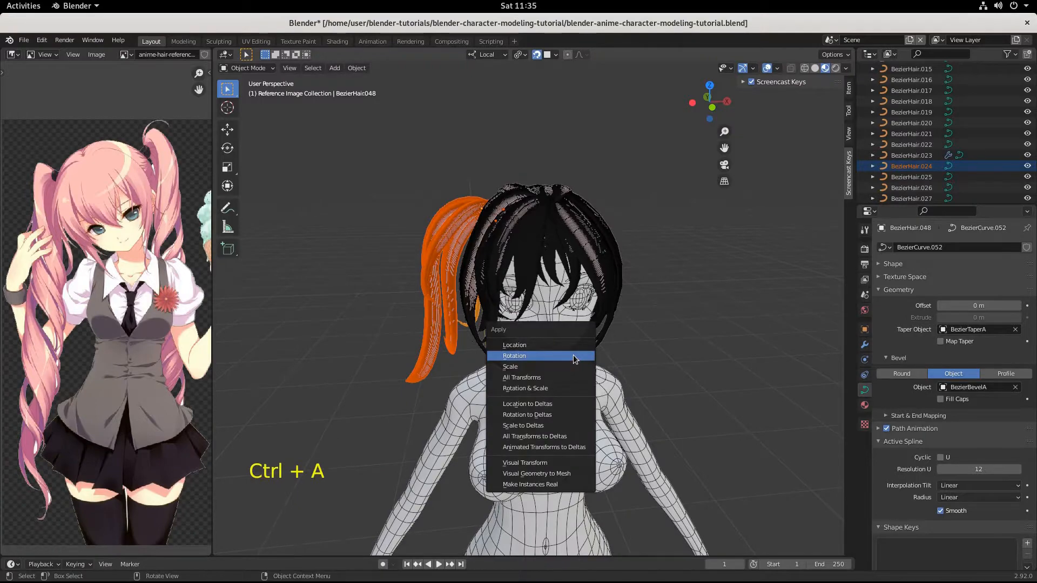
click(560, 344)
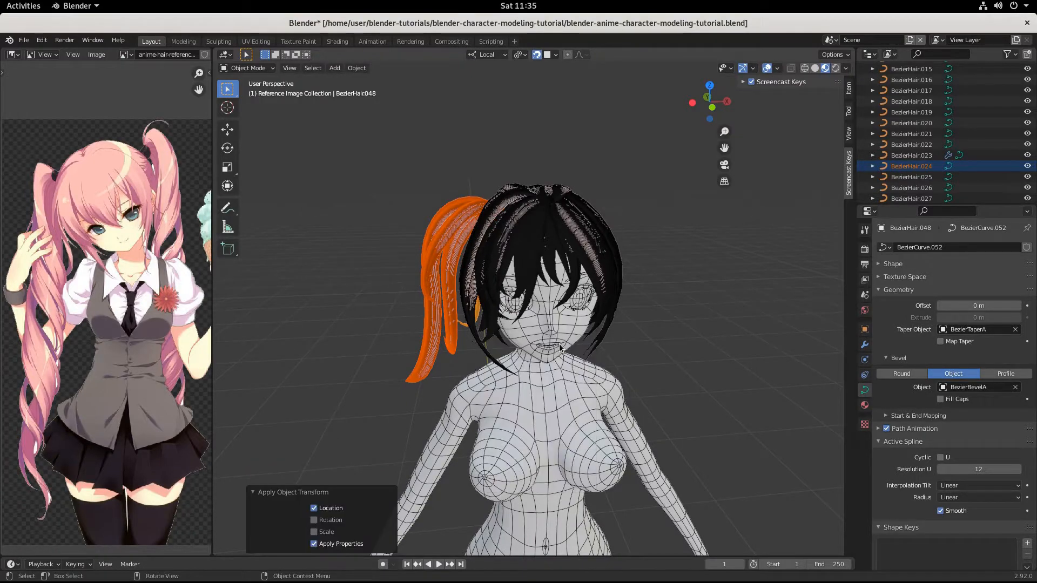
middle_drag(418, 327, 503, 323)
click(849, 88)
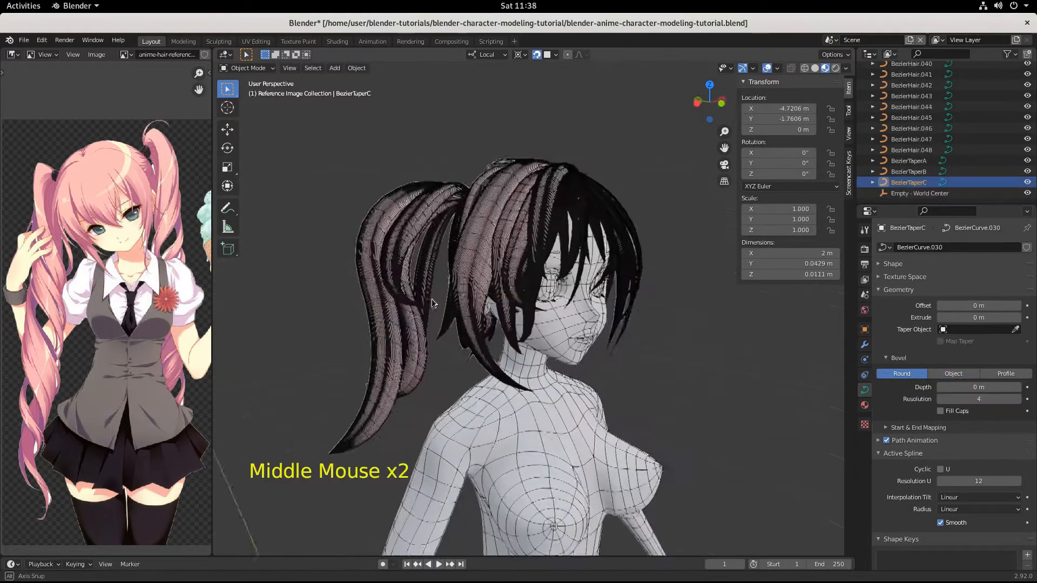
- Parent the four ponytail strands to the Empty - World Center at the character's feet, using the Object parent type
middle_drag(432, 302, 443, 303)
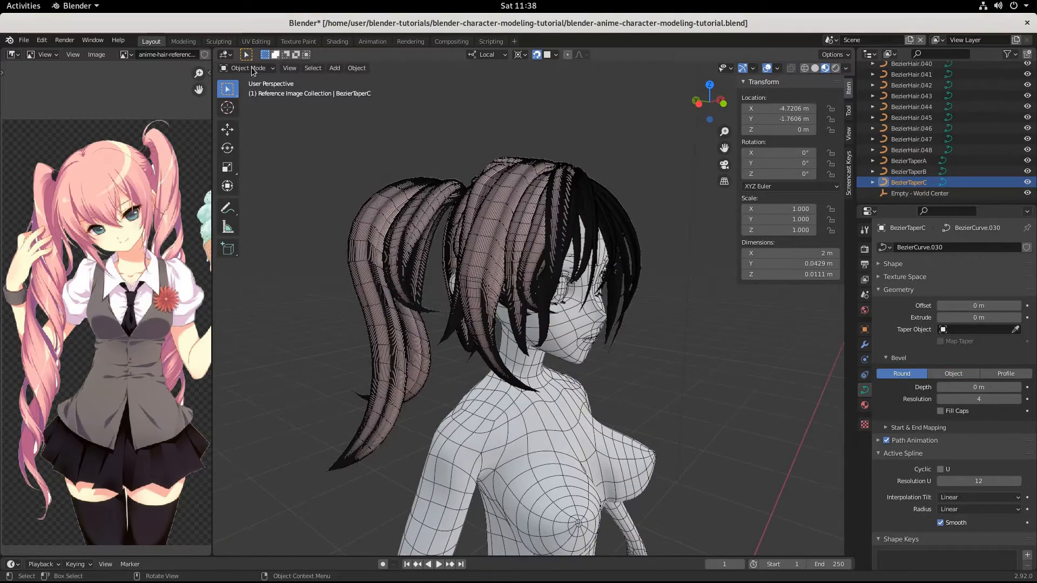
click(405, 227)
middle_drag(405, 227, 418, 267)
shift+click(406, 211)
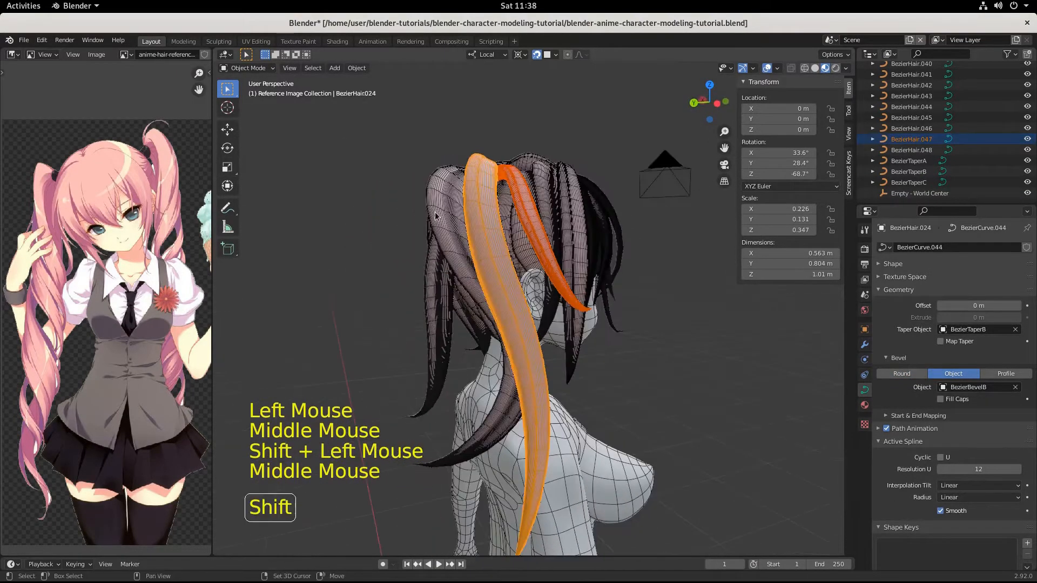
shift+click(420, 280)
shift+click(434, 292)
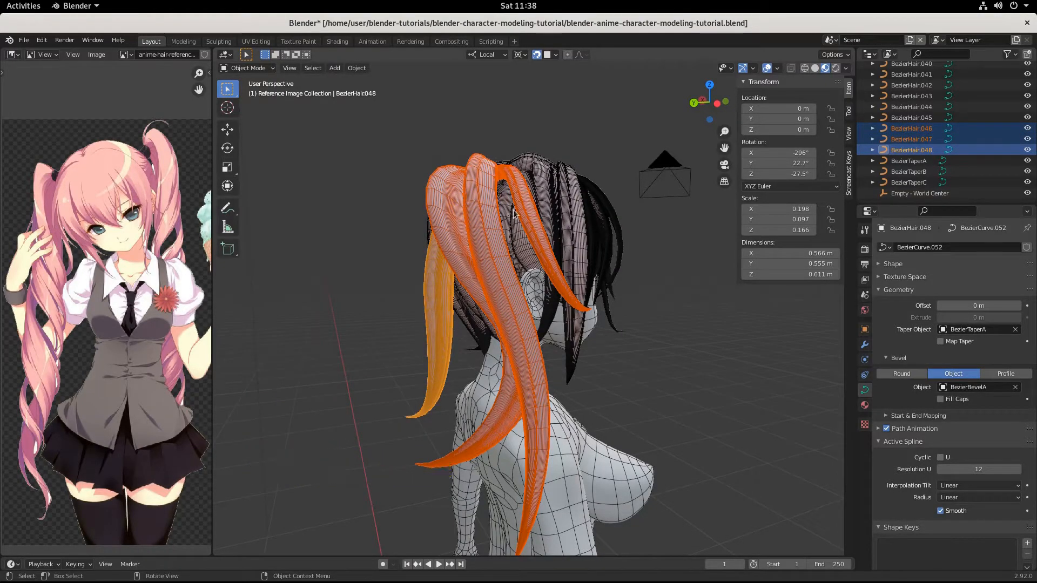
middle_drag(448, 326, 533, 352)
scroll(533, 352, down, 6)
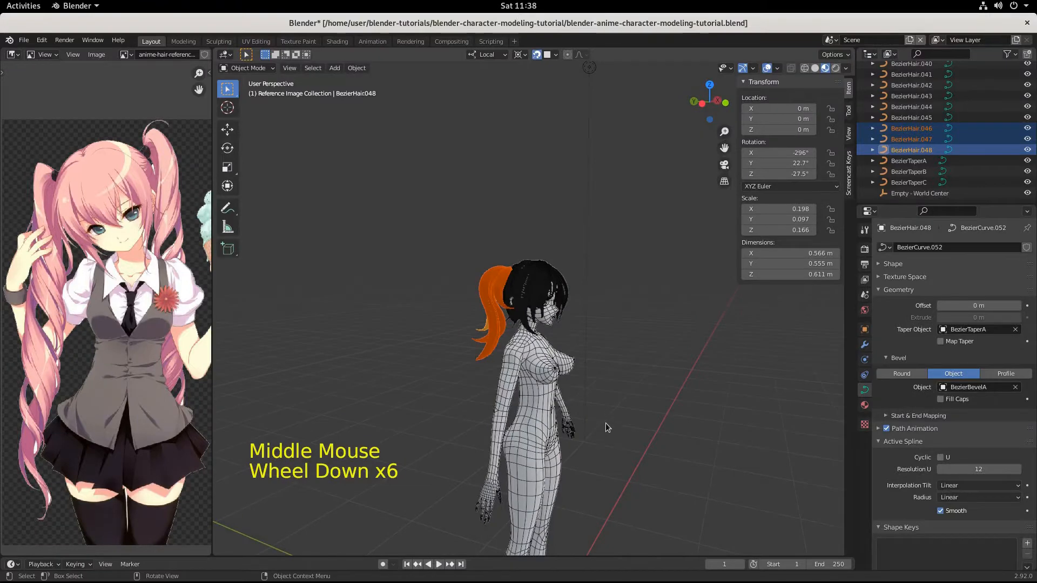
shift+middle_drag(607, 427, 525, 250)
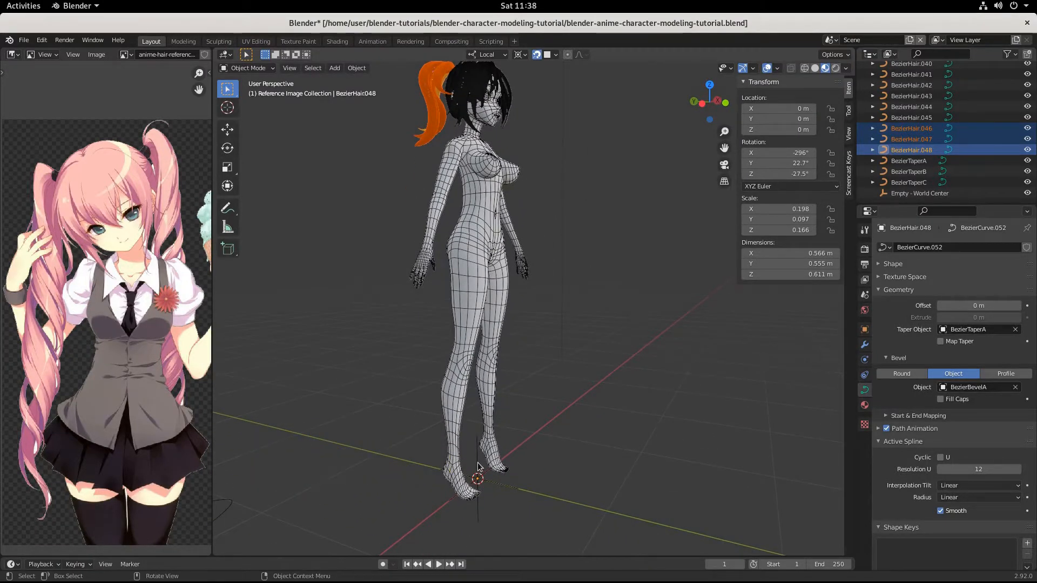
key(shift)
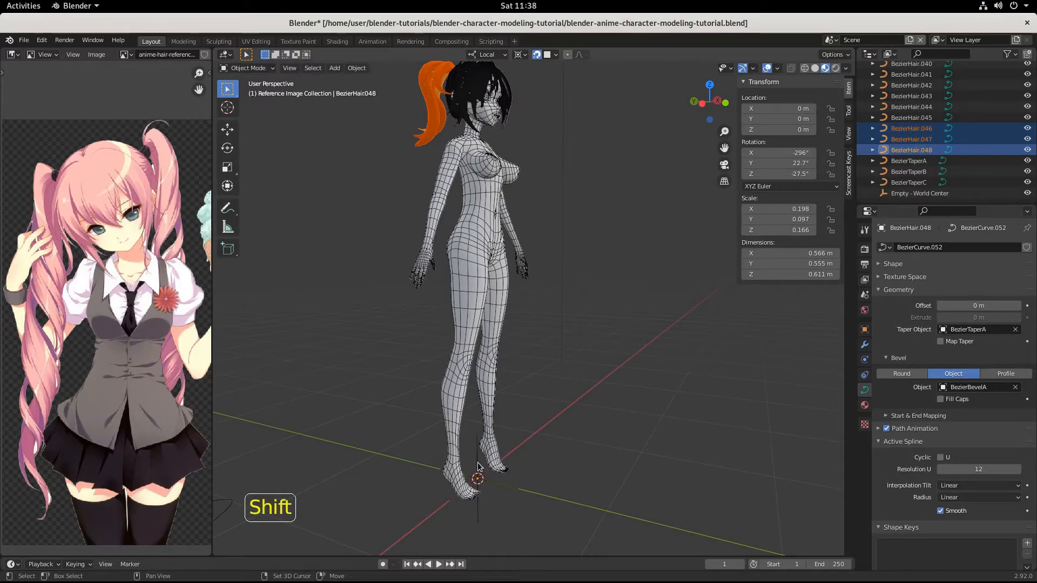
shift+click(479, 466)
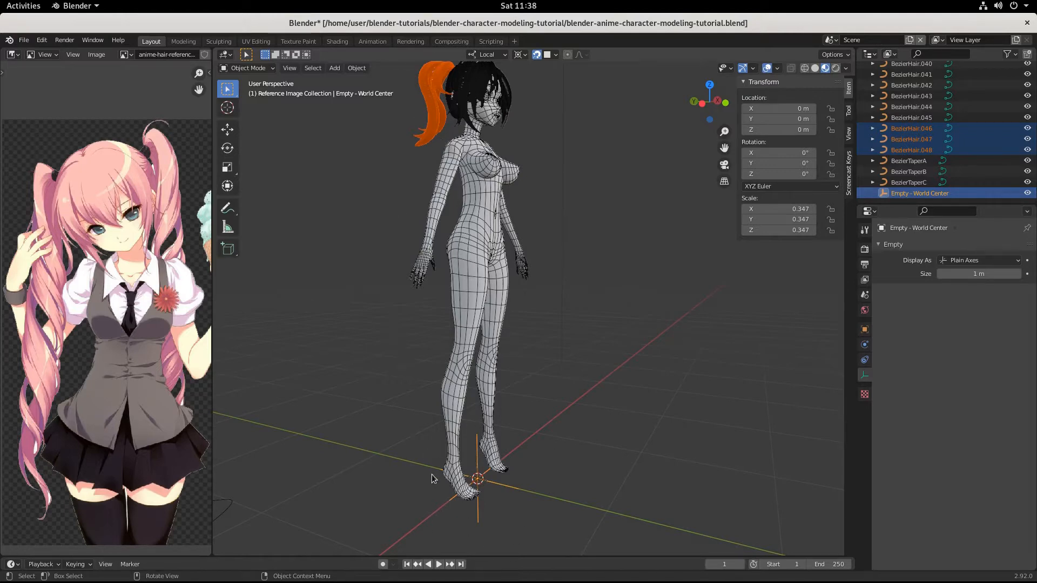
key(ctrl+p)
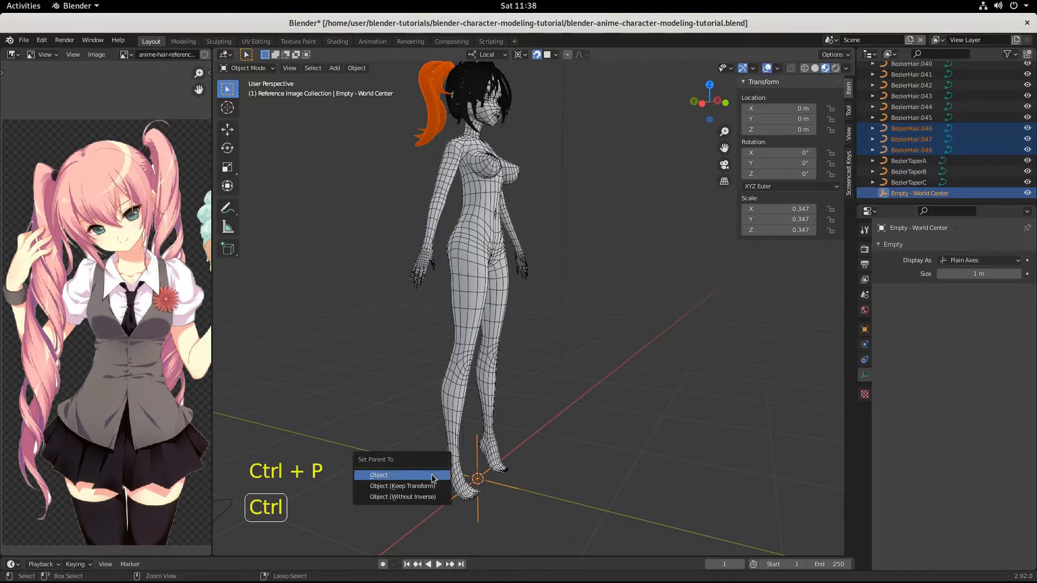
click(393, 477)
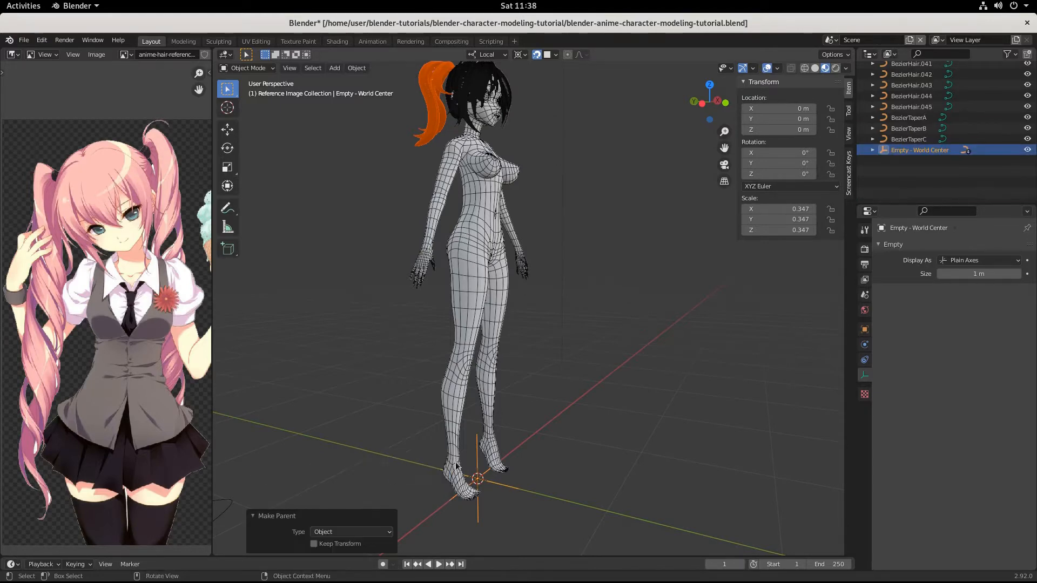
- Check the parented ponytail around the head and body, ending in the front orthographic view
shift+middle_drag(618, 365, 532, 508)
scroll(576, 429, up, 6)
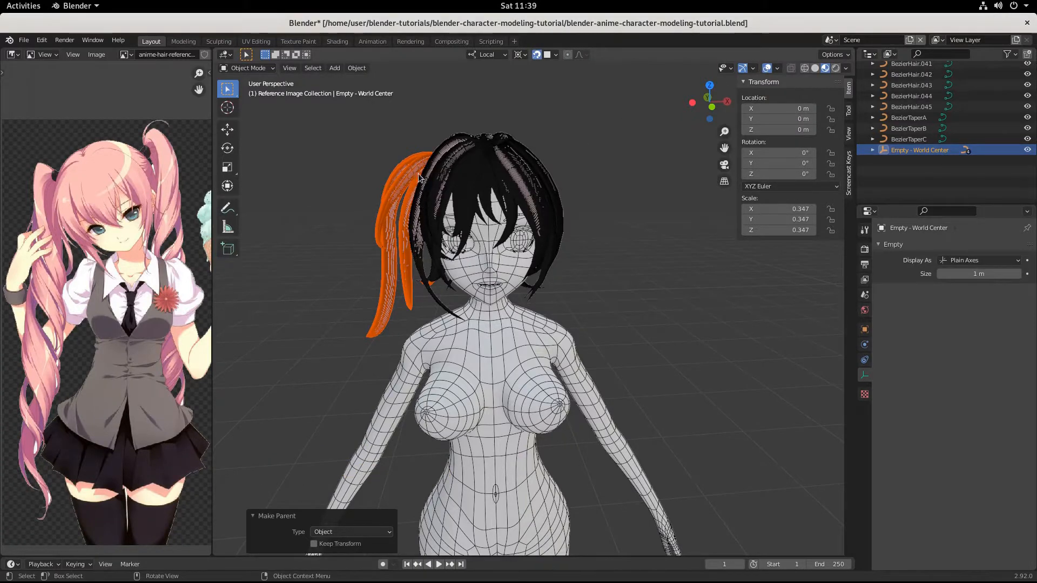
scroll(487, 335, down, 6)
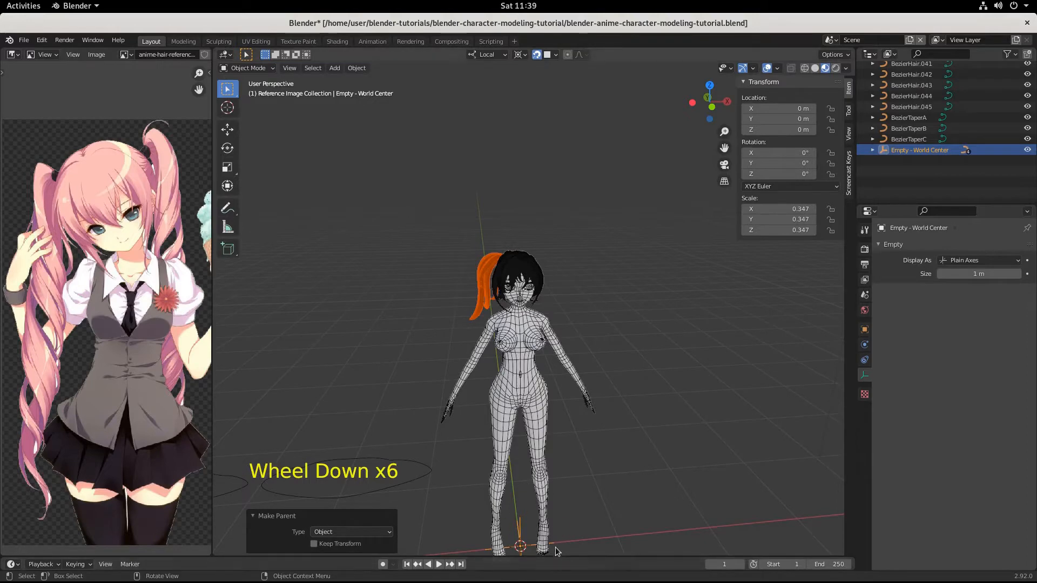
scroll(483, 540, up, 6)
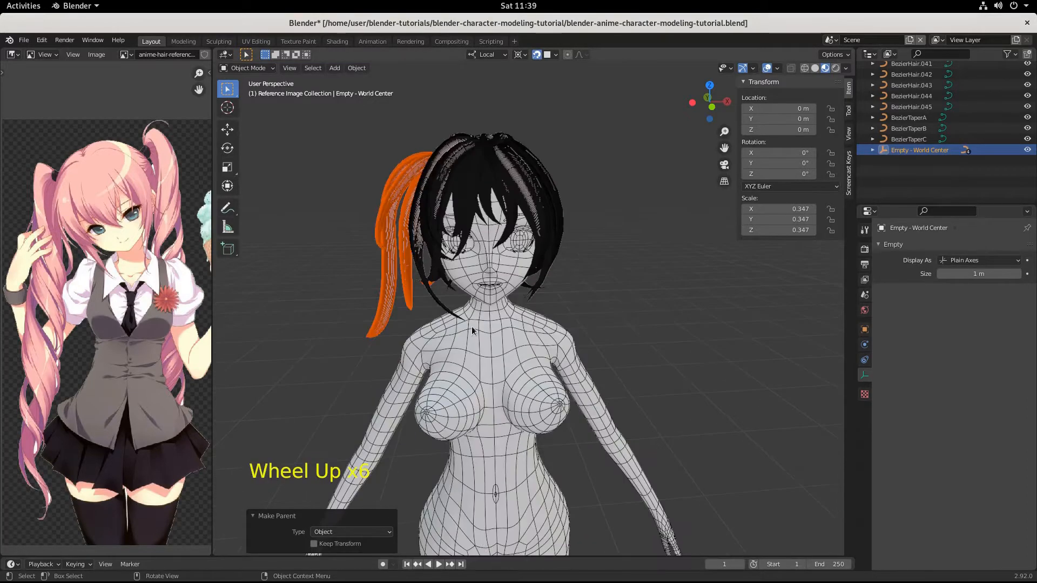
shift+middle_drag(492, 277, 513, 363)
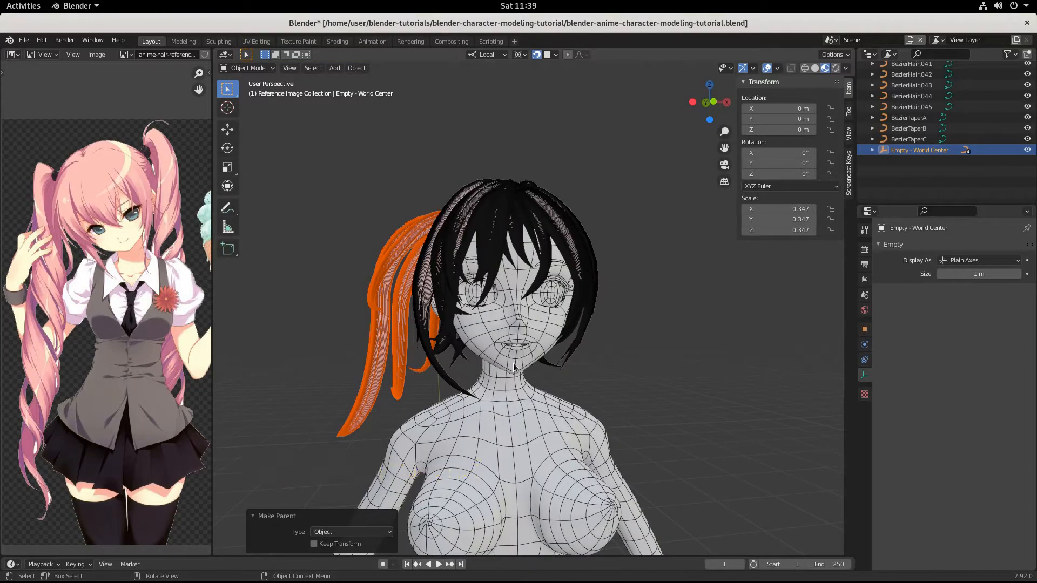
key(KP_1)
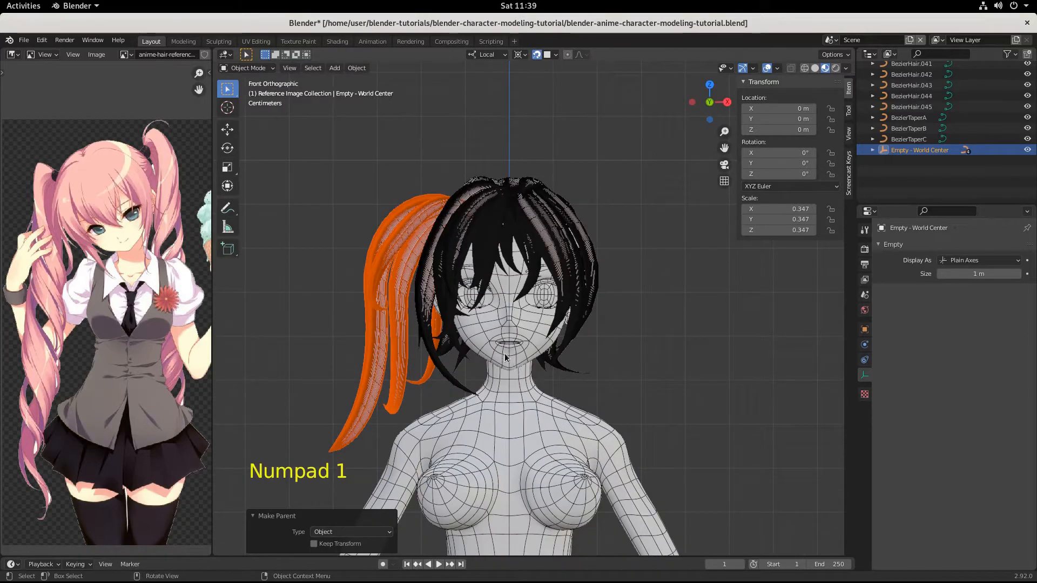
key(s)
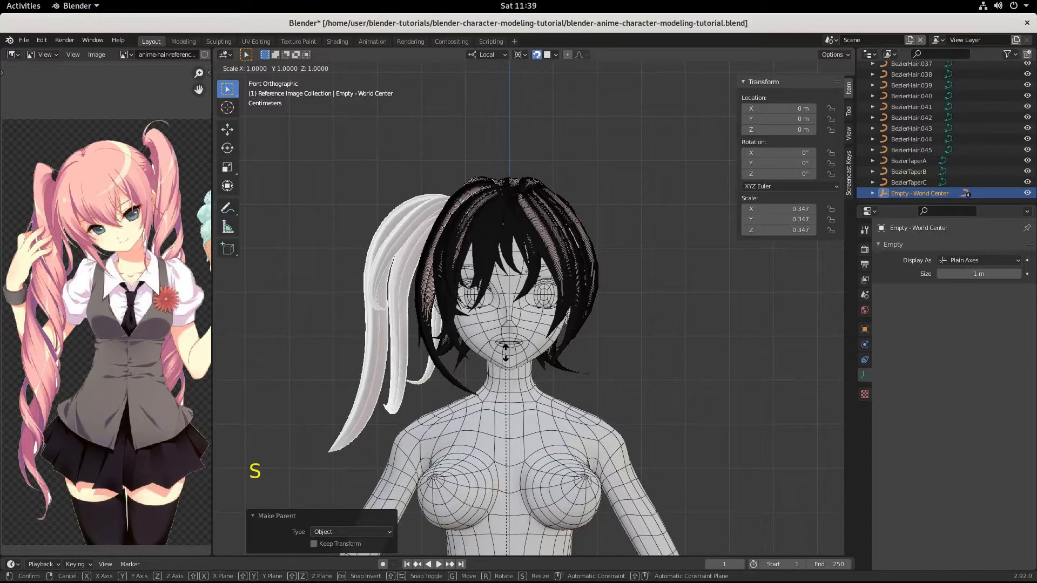
key(x)
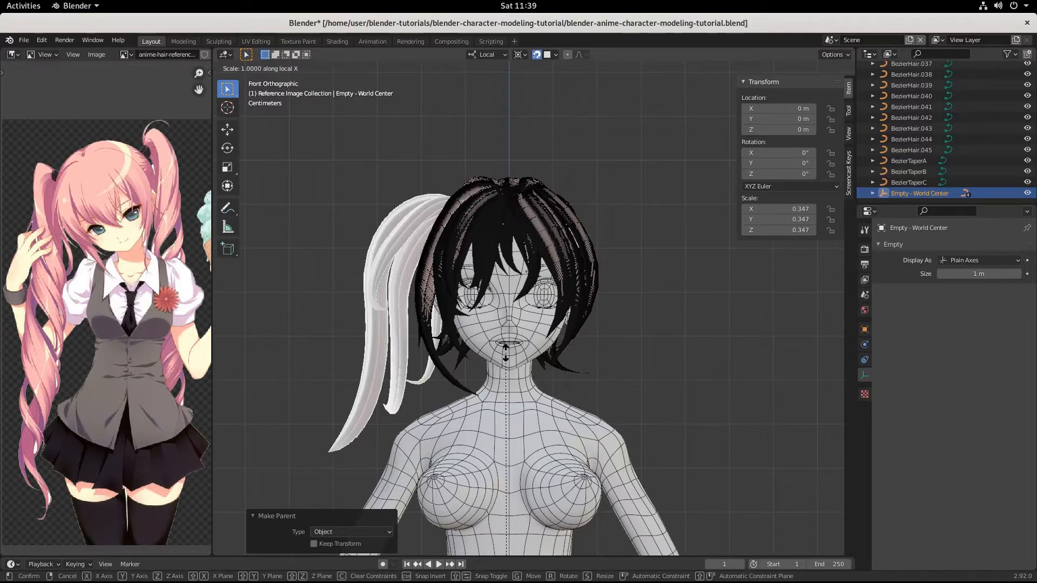
text(-1)
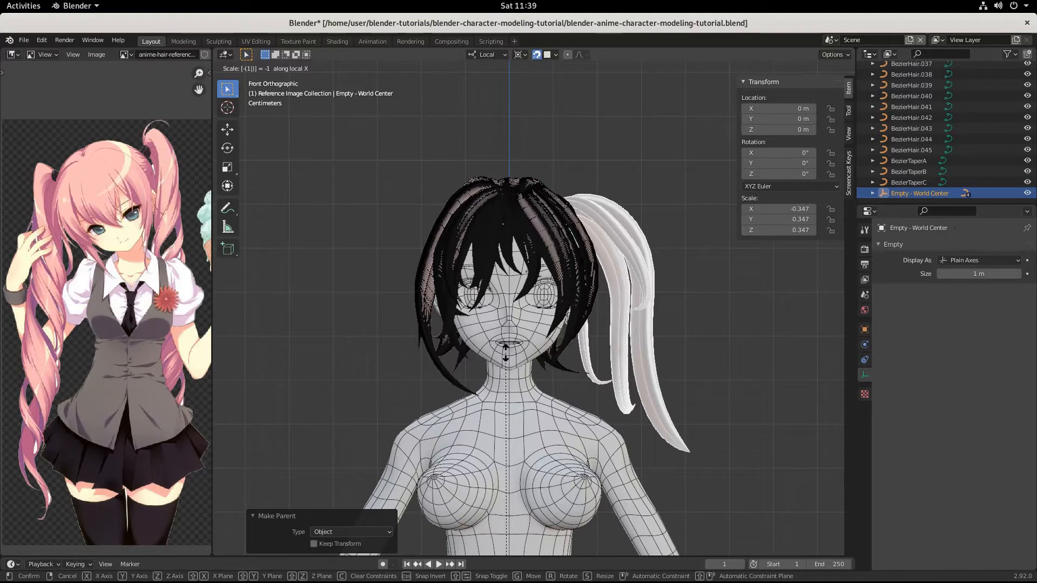
key(Escape)
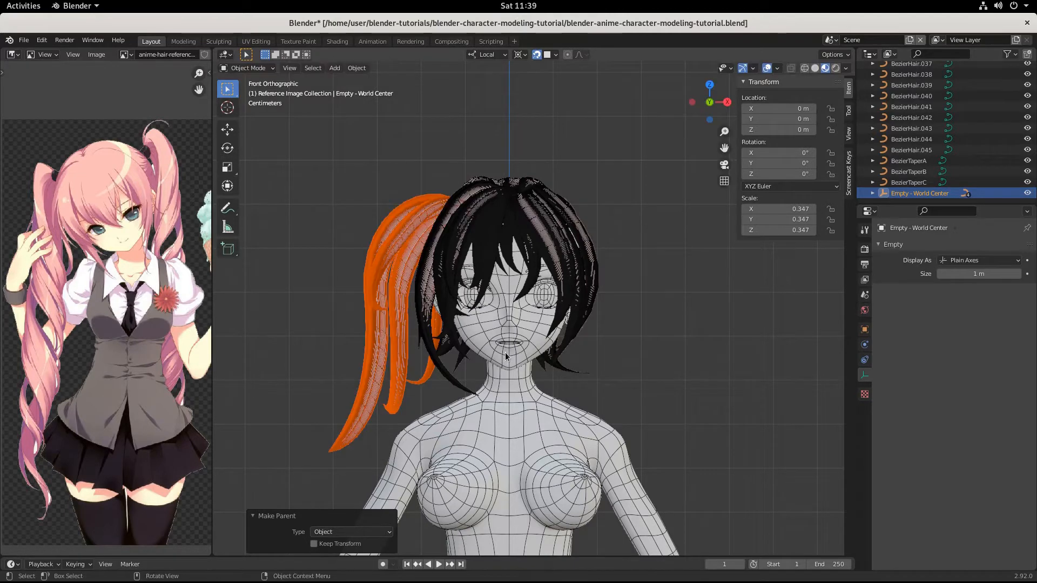
- Duplicate the ponytail strands with their parent empty in place and mirror the copy by scaling it -1 along local X
key(shift+d)
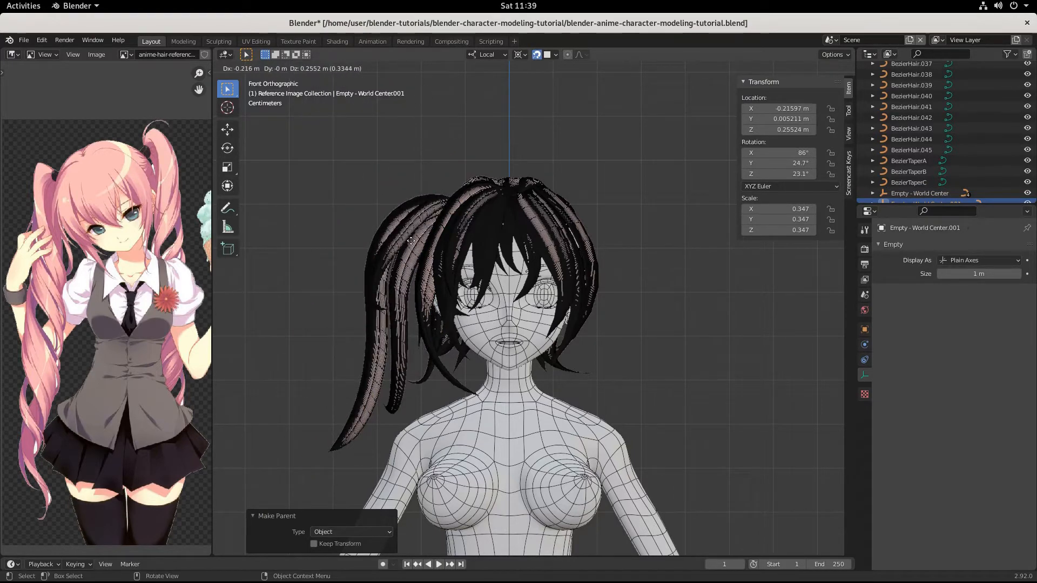
key(Escape)
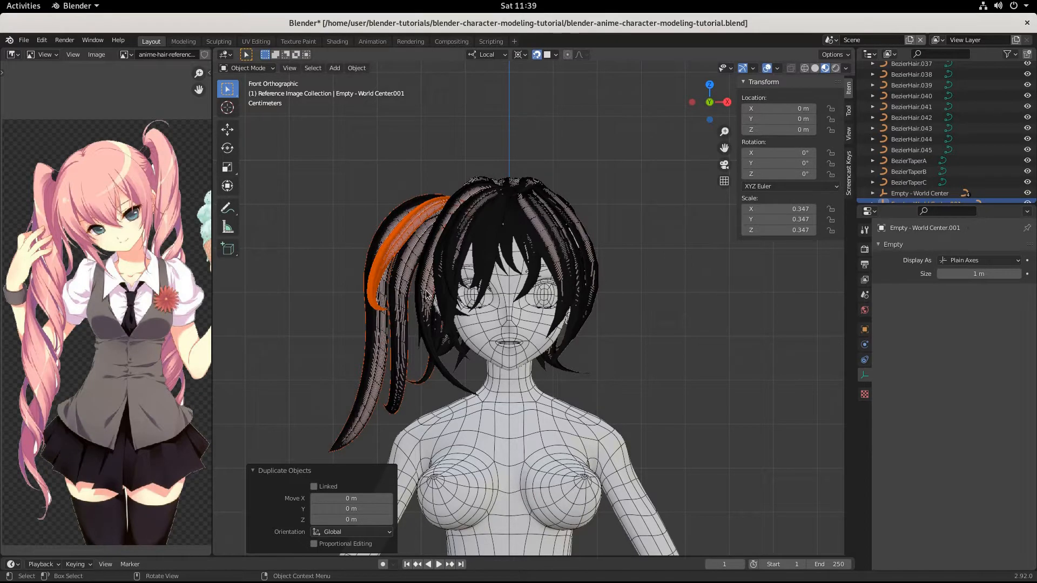
key(s)
text(x)
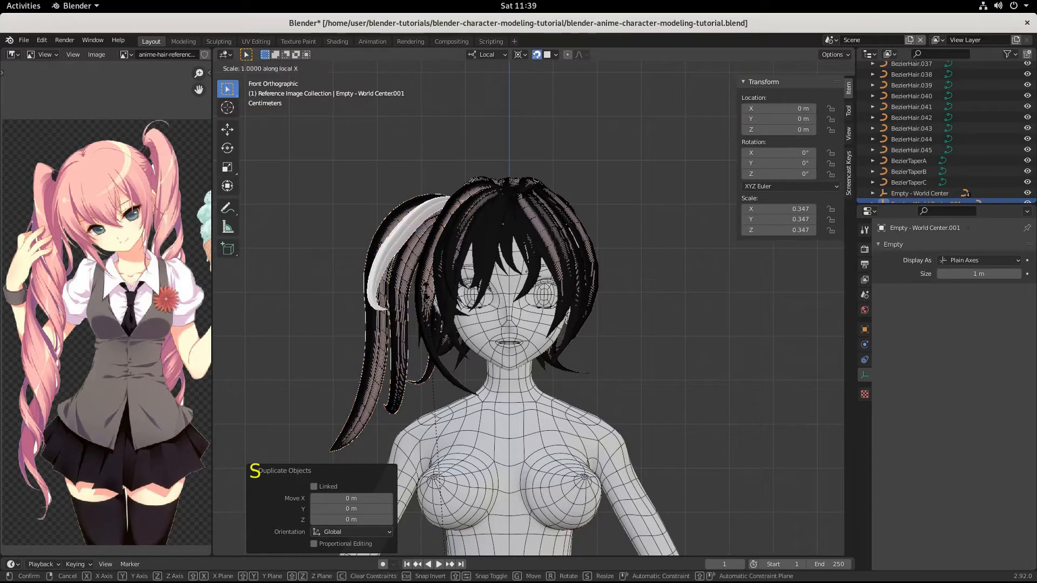
text(-1)
key(Return)
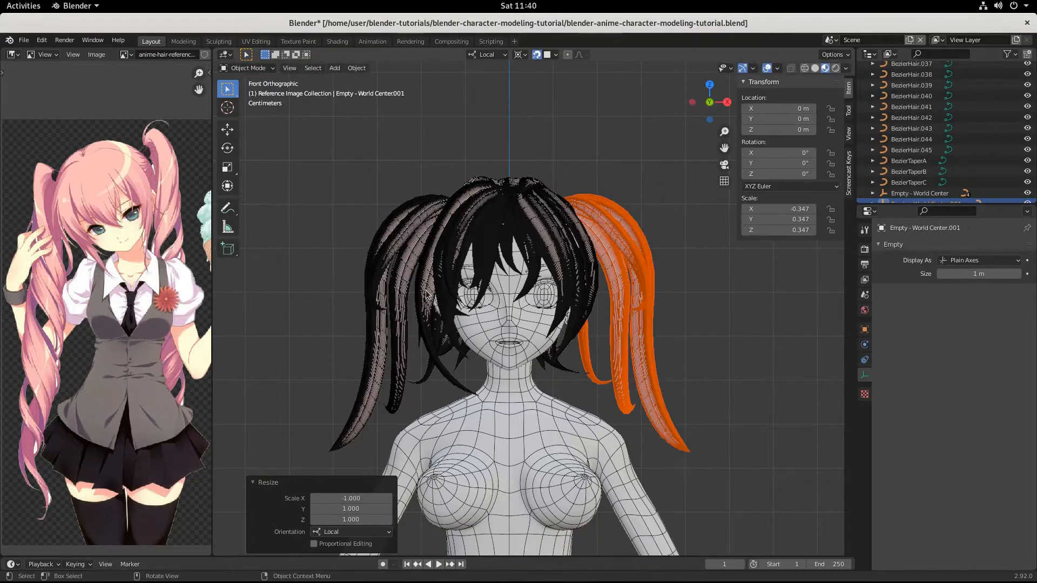
- Examine the mirrored ponytail from the front and the back of the head, closing in on where its strands meet the hair
middle_drag(501, 380, 577, 165)
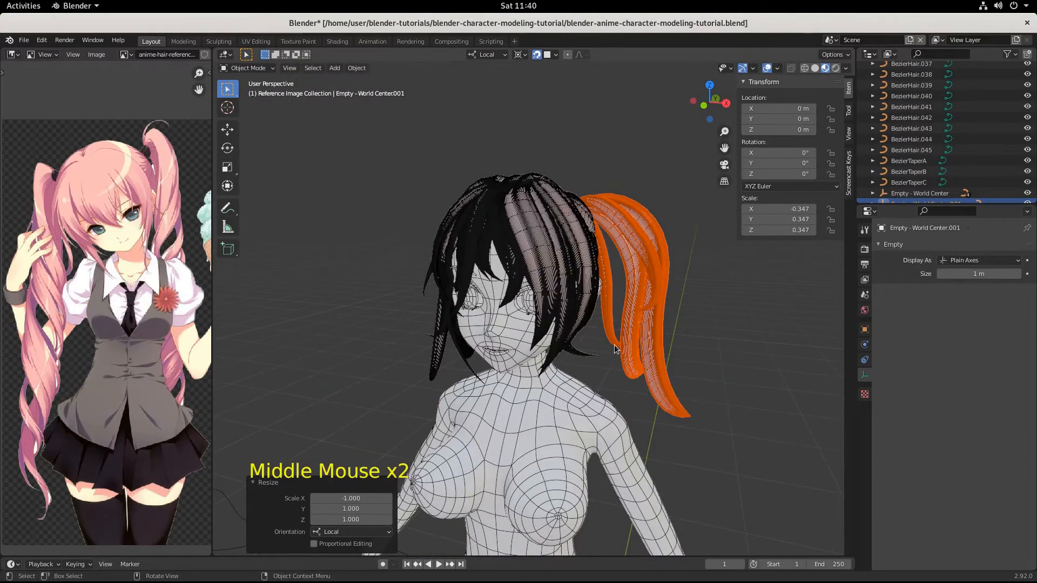
middle_drag(615, 349, 470, 417)
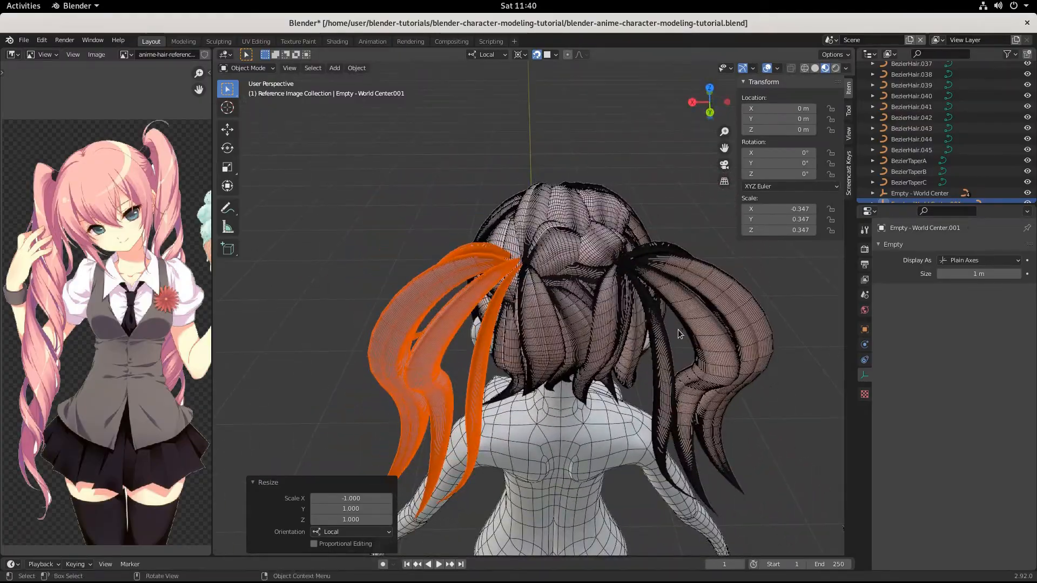
middle_drag(678, 330, 594, 335)
scroll(562, 331, up, 3)
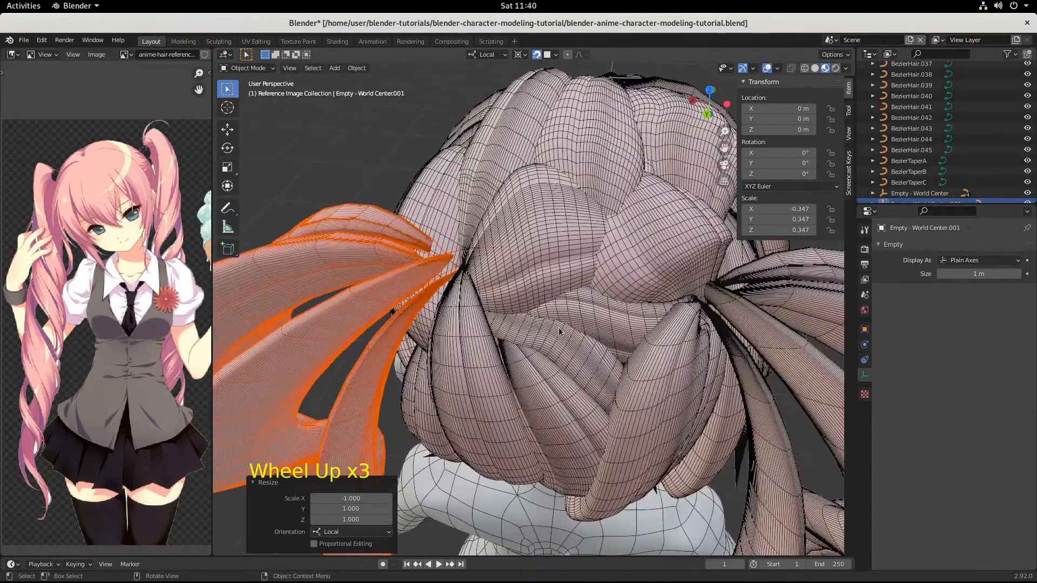
middle_drag(480, 288, 541, 288)
scroll(540, 288, up, 1)
scroll(540, 288, down, 3)
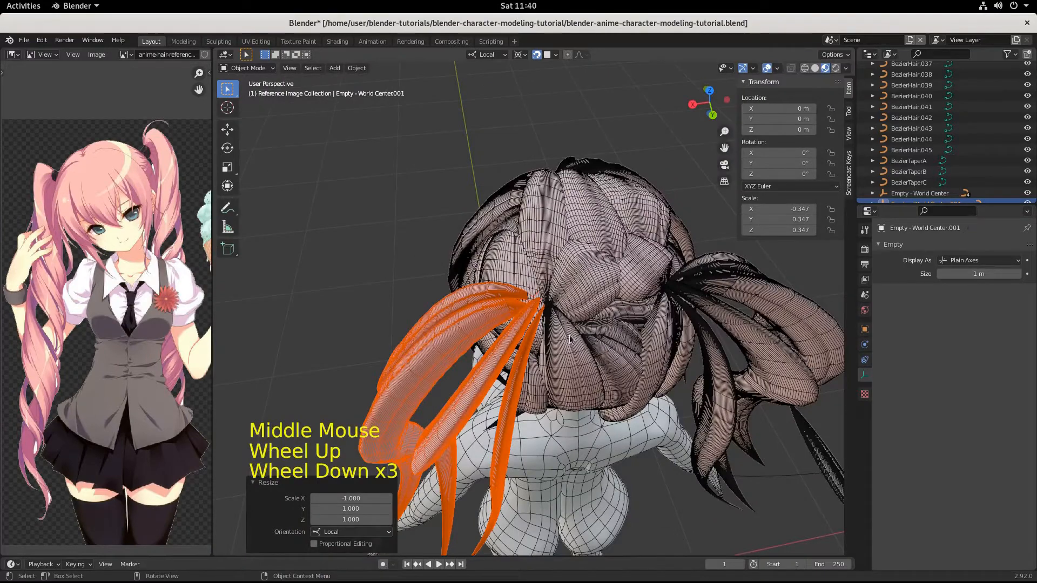
scroll(578, 371, down, 2)
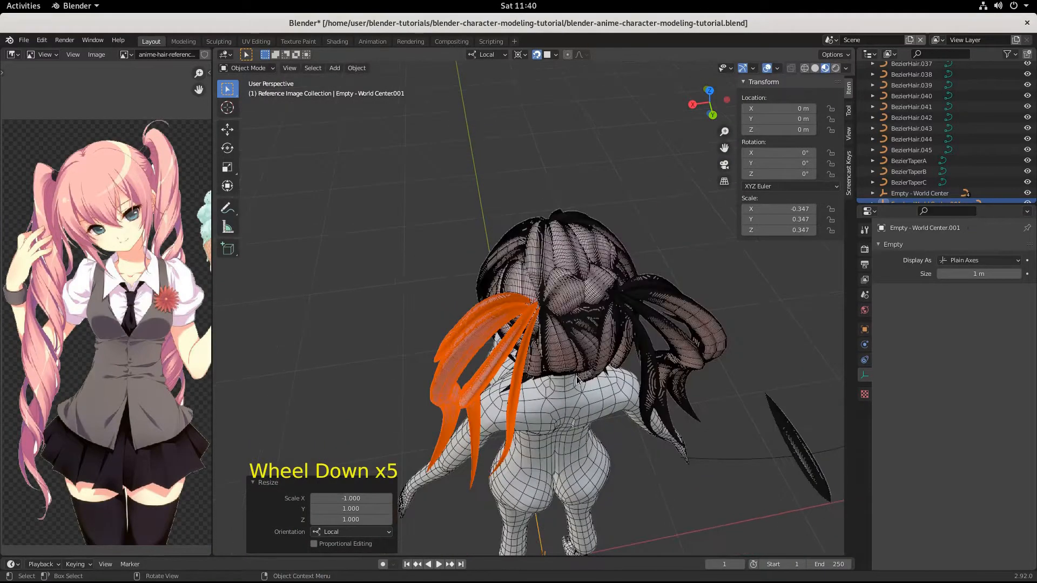
scroll(601, 385, up, 4)
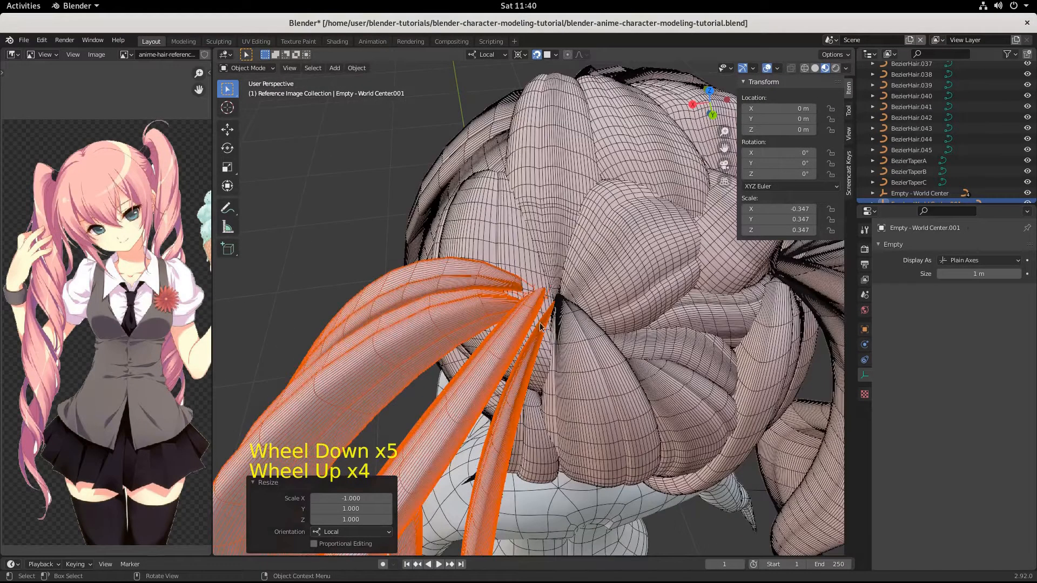
key(Tab)
click(444, 286)
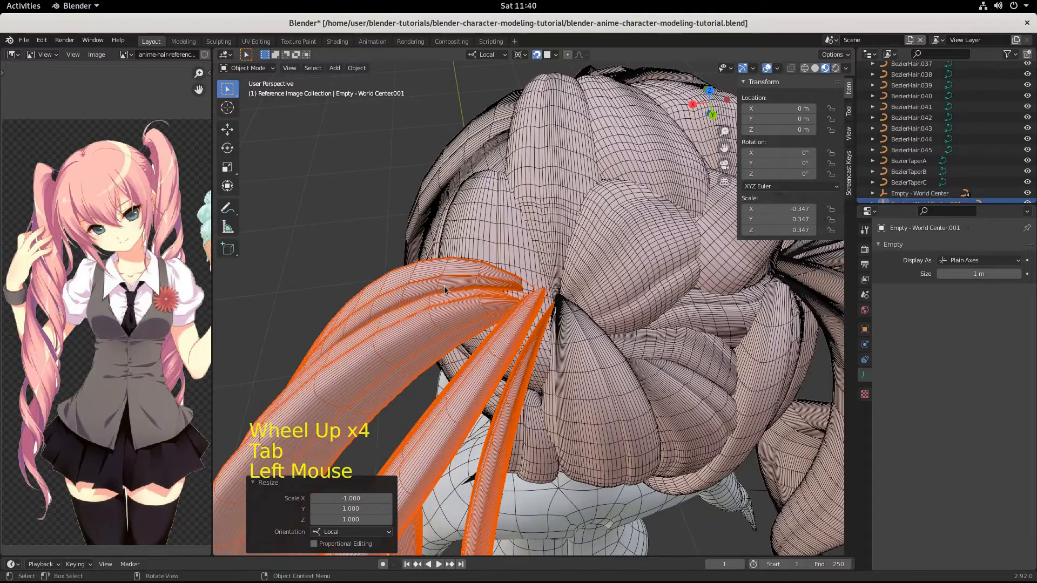
key(Tab)
drag(513, 276, 586, 319)
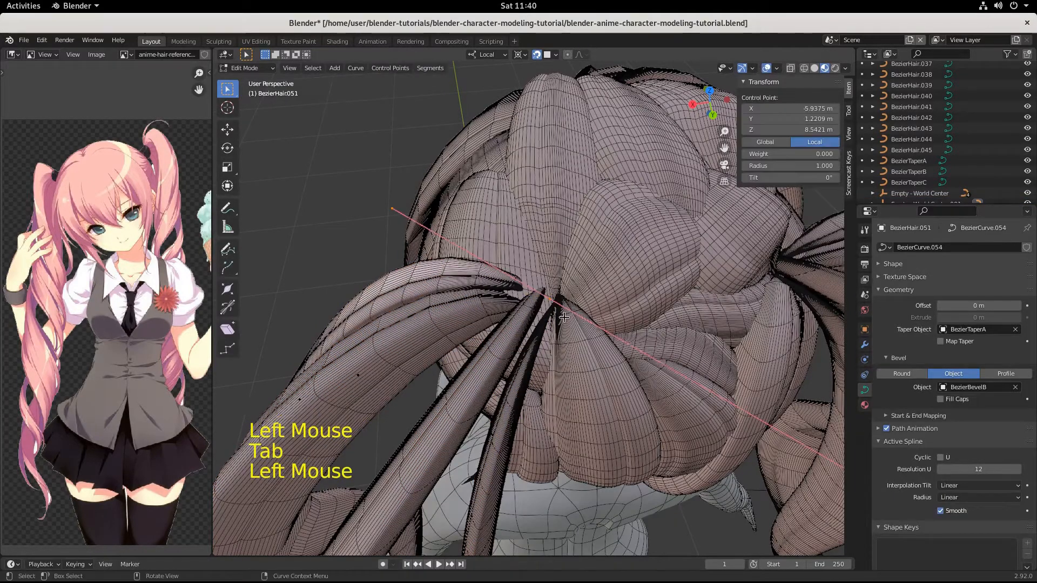
click(544, 303)
click(536, 340)
key(Tab)
- Move the root control point of mirrored strand BezierHair.052 about -0.014 m along X onto the ponytail's gathering point
click(549, 332)
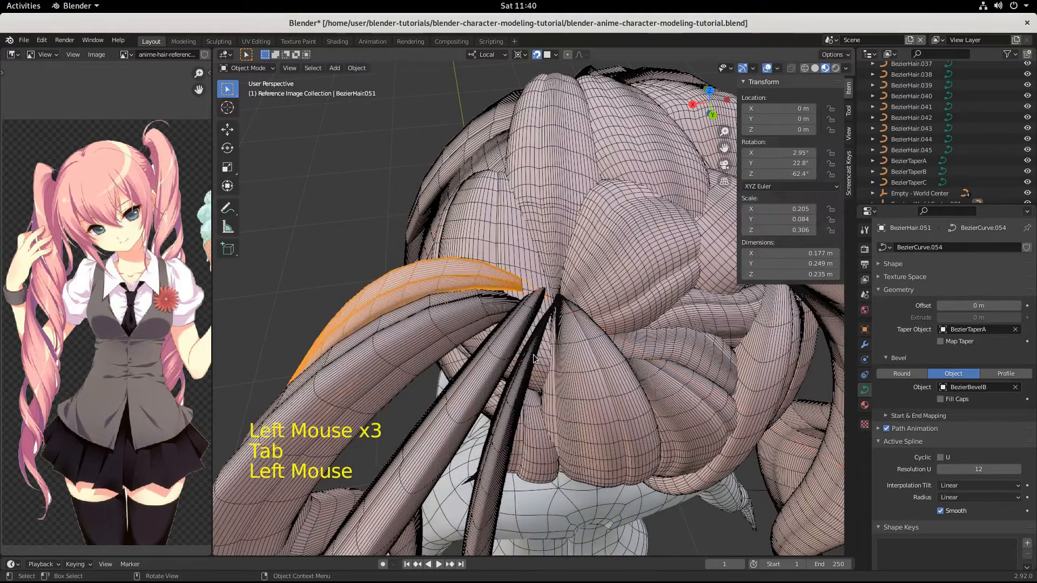
middle_drag(552, 307, 532, 296)
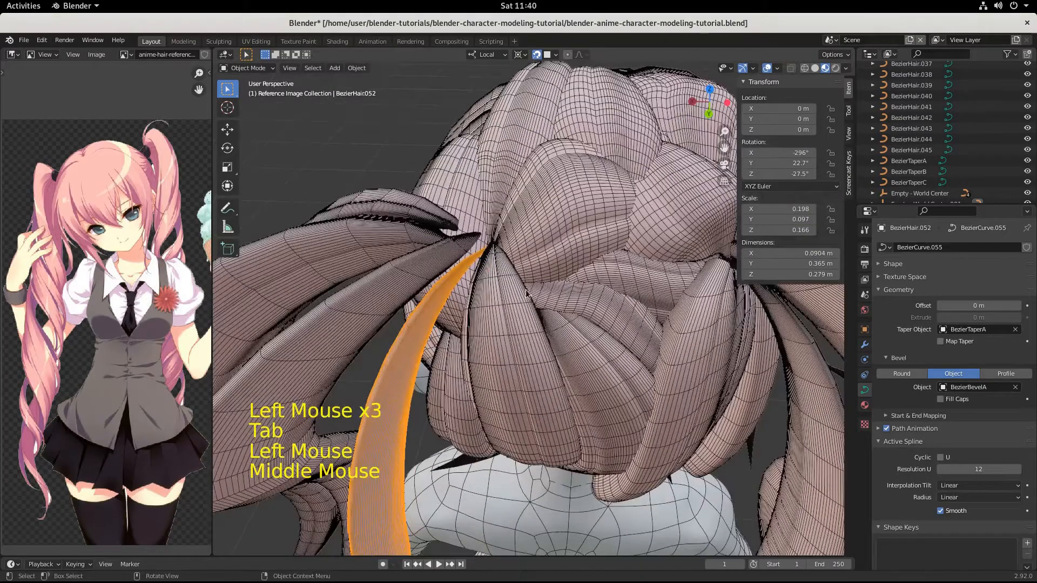
key(Tab)
click(490, 261)
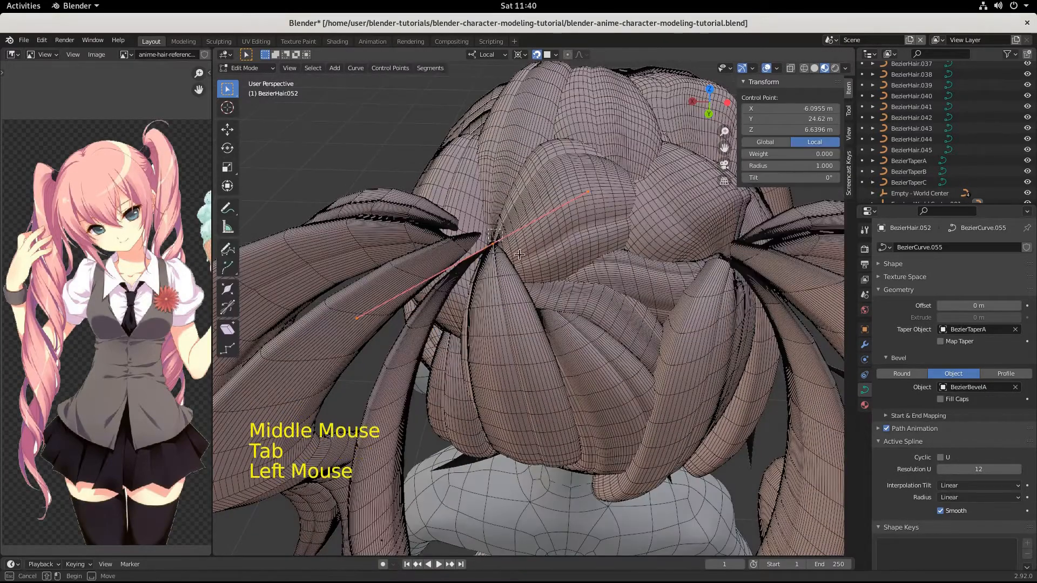
key(g)
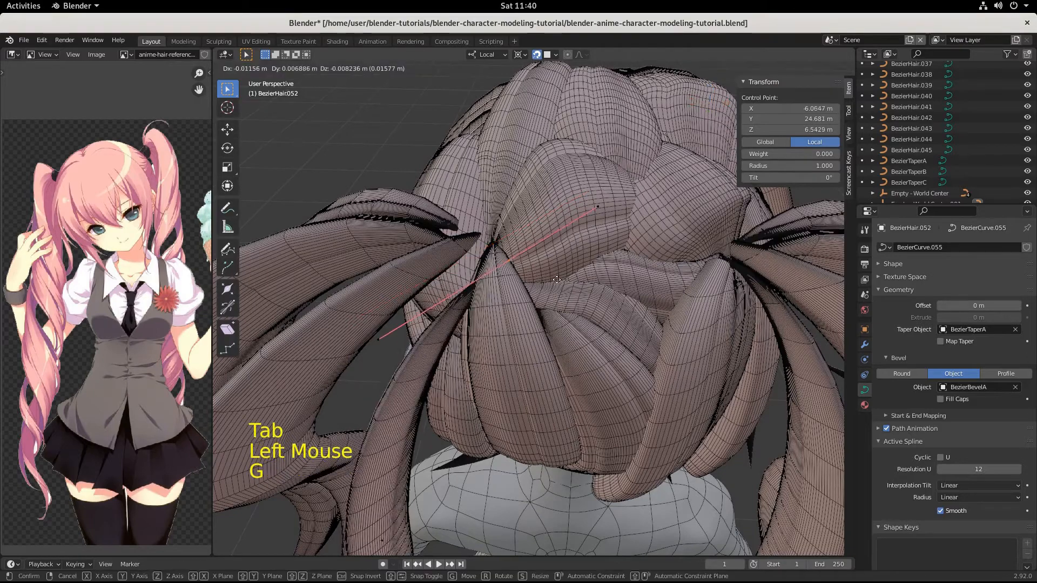
key(ctrl)
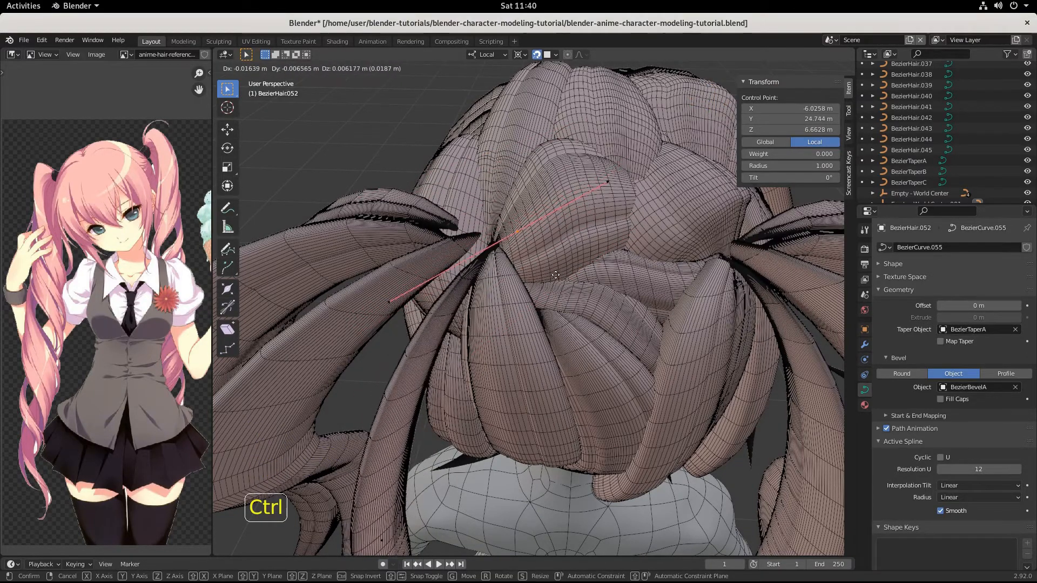
click(556, 276)
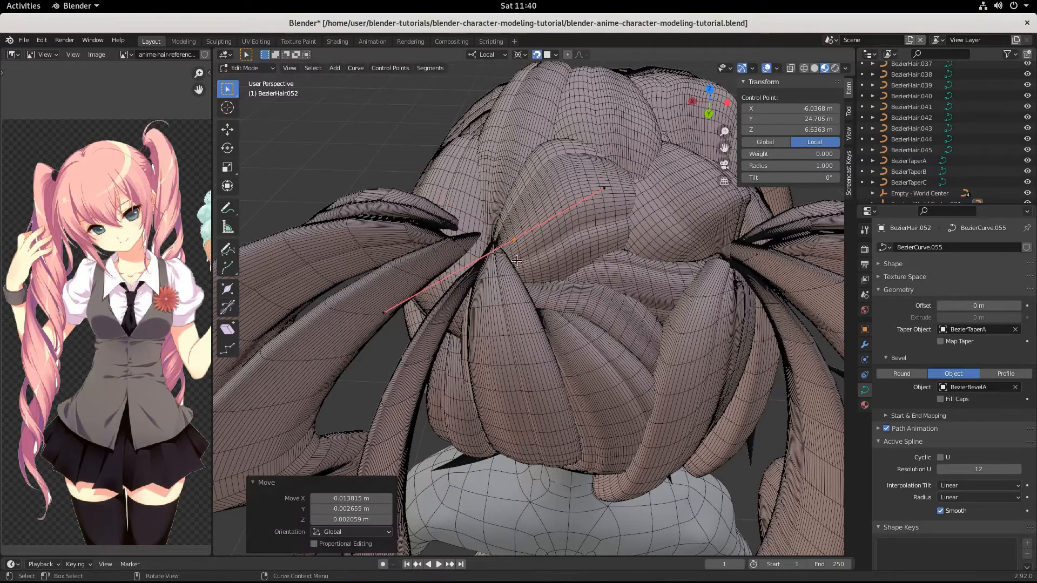
key(Tab)
- Move the root control point of mirrored strand BezierHair.050 about -0.011 m in X and -0.004 m in Z onto the gathering point
click(446, 259)
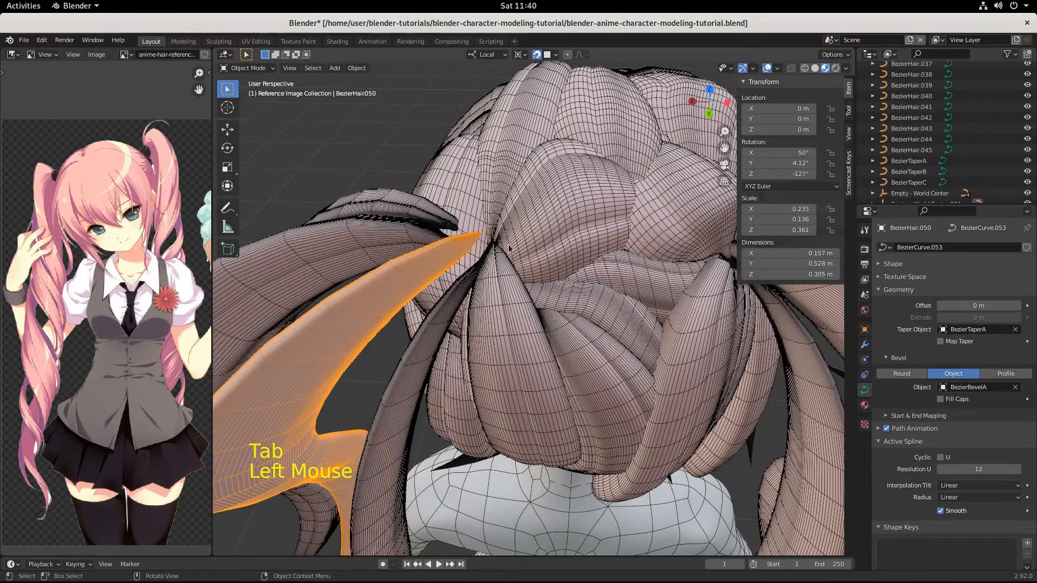
key(Tab)
click(546, 243)
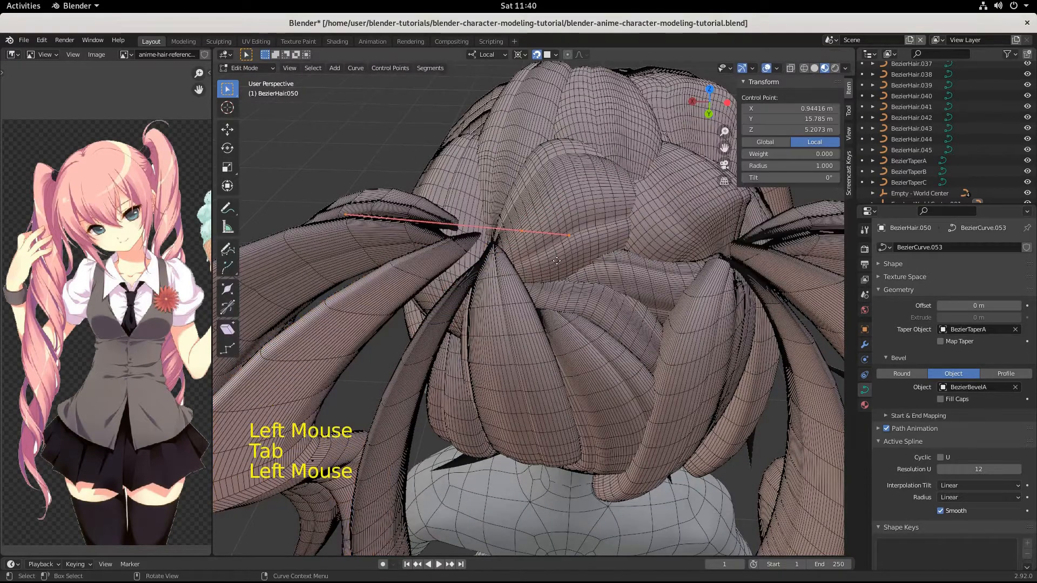
key(g)
key(ctrl)
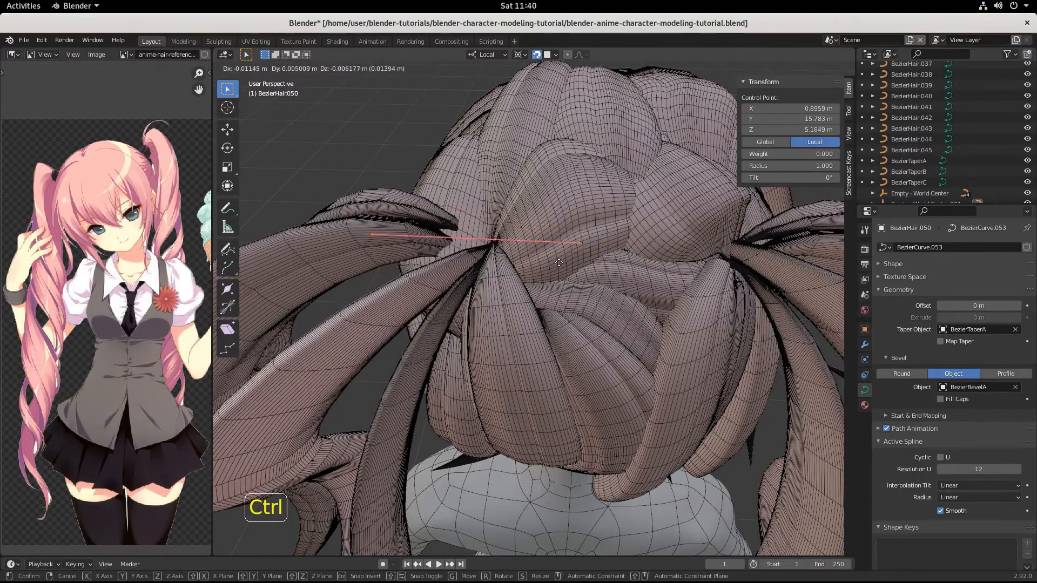
click(559, 261)
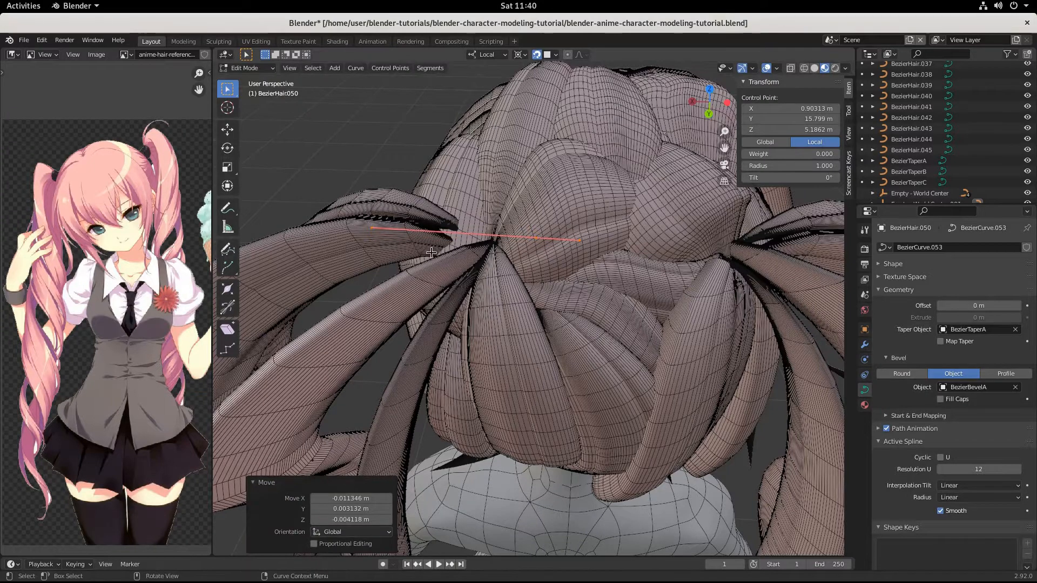
click(411, 253)
key(Tab)
- Move the root control point of mirrored strand BezierHair.049 about -0.031 m along X to join the other strands at the gathering point
click(410, 253)
click(410, 253)
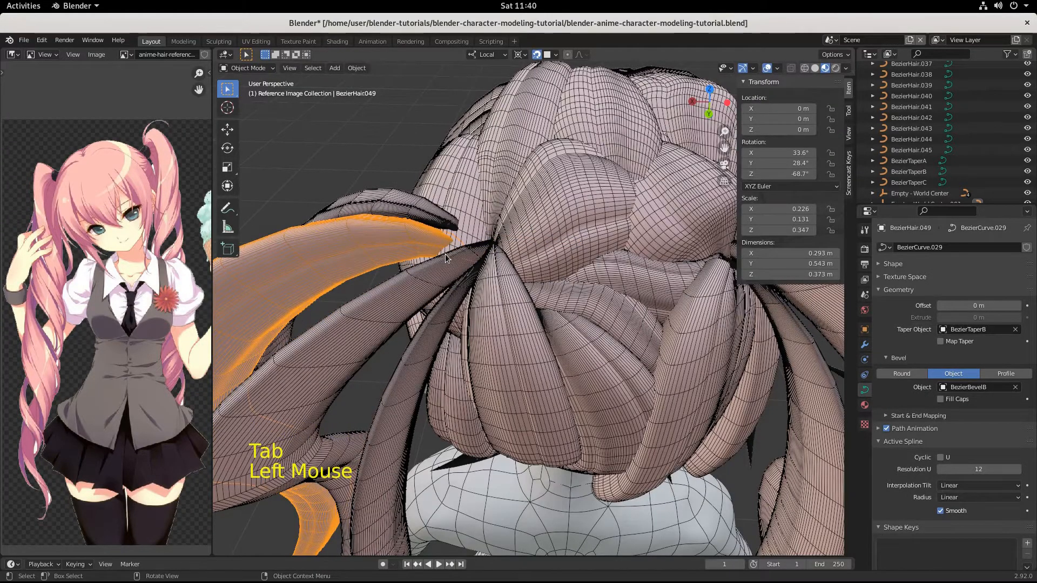
key(Tab)
click(528, 253)
click(553, 267)
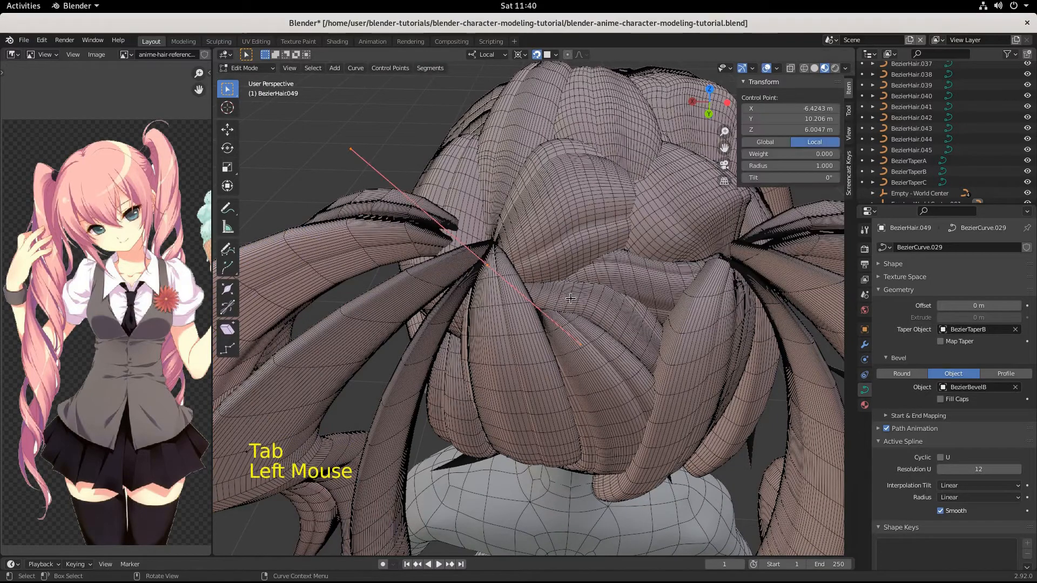
key(g)
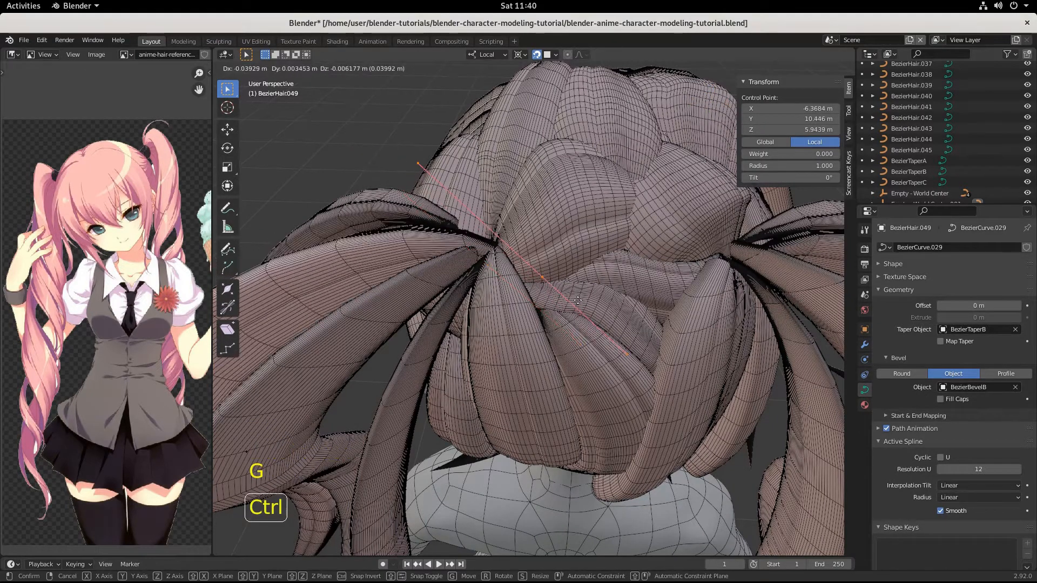
click(544, 285)
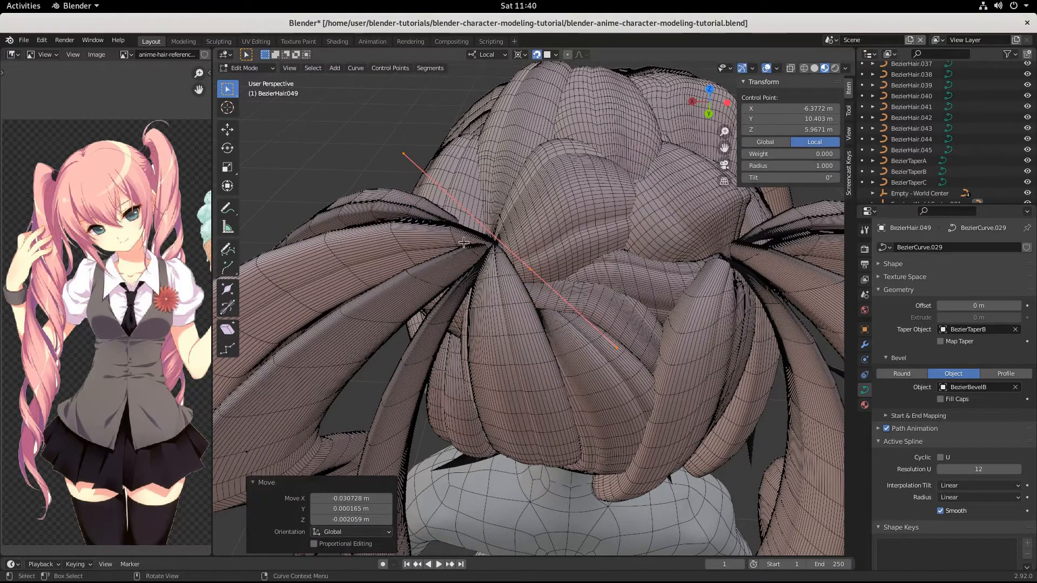
key(Tab)
- Move the root control point of the short upper strand BezierHair.051 about -0.011 m in X and -0.004 m in Z onto the gathering point
click(419, 209)
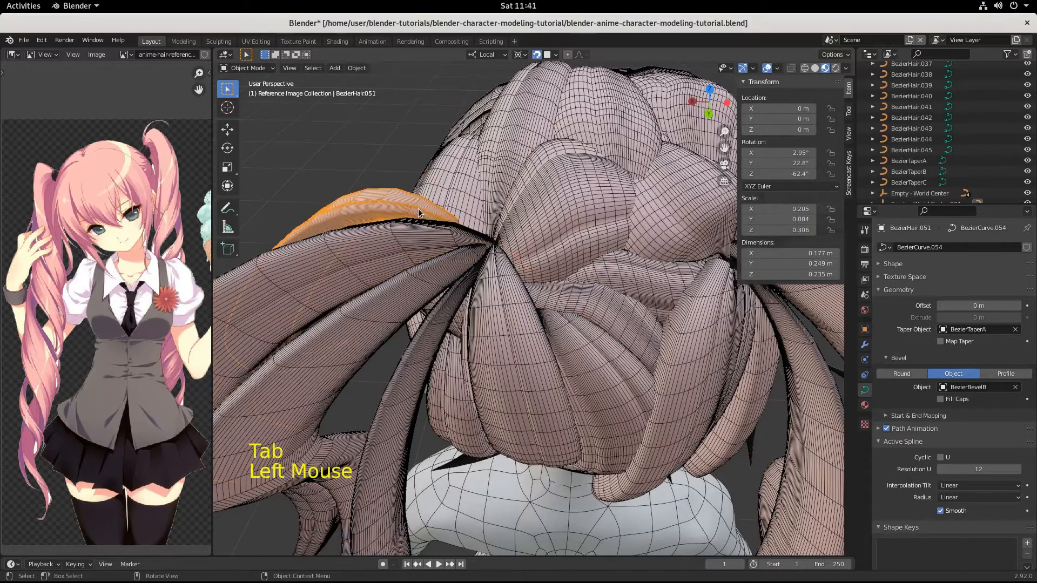
key(Tab)
click(514, 264)
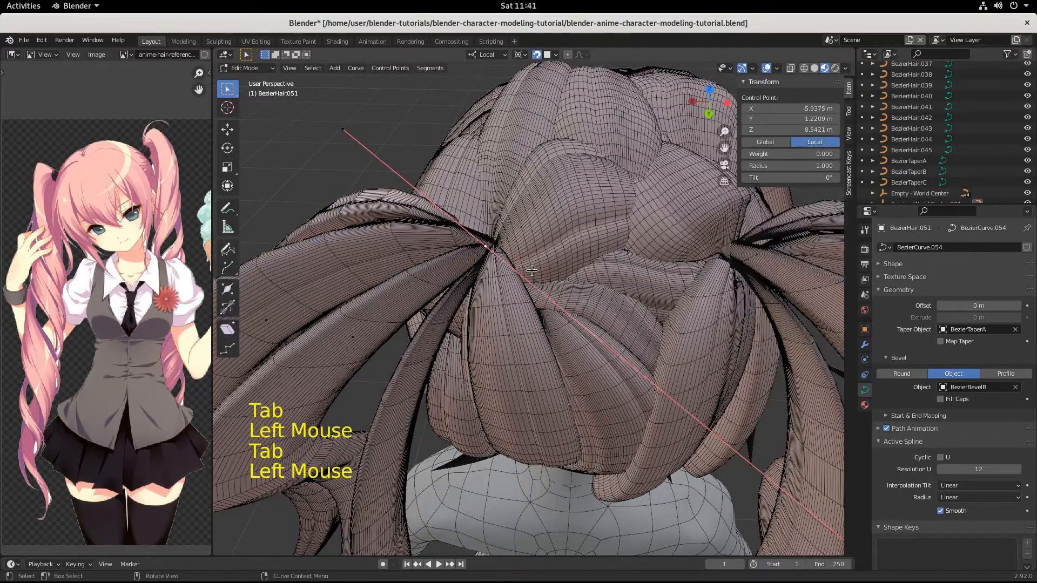
key(g)
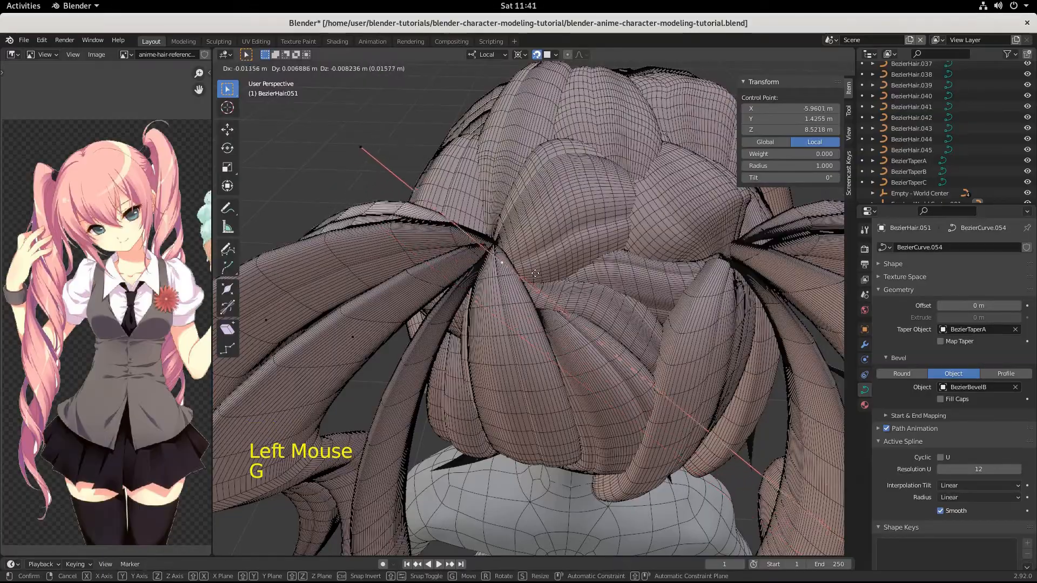
click(534, 272)
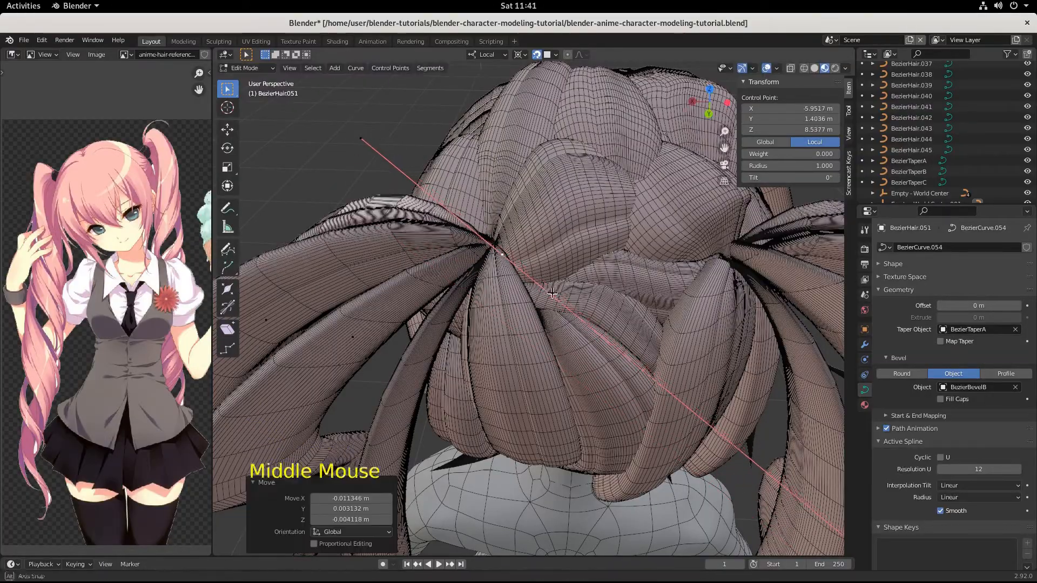
- Leave curve editing and hide the viewport overlays to show the model without wireframes
middle_drag(534, 272, 527, 321)
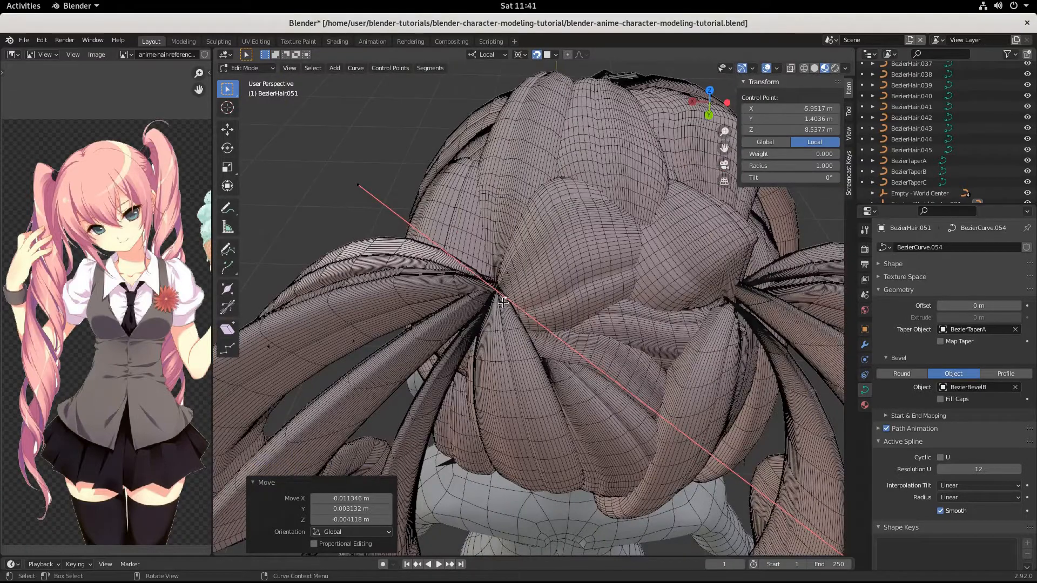
scroll(700, 333, down, 4)
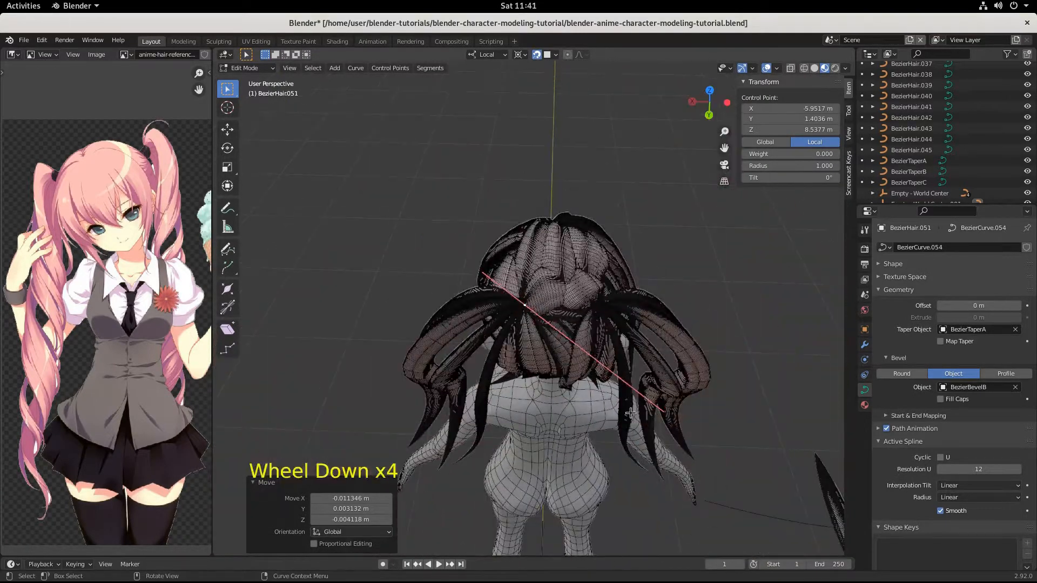
middle_drag(700, 334, 645, 369)
key(Tab)
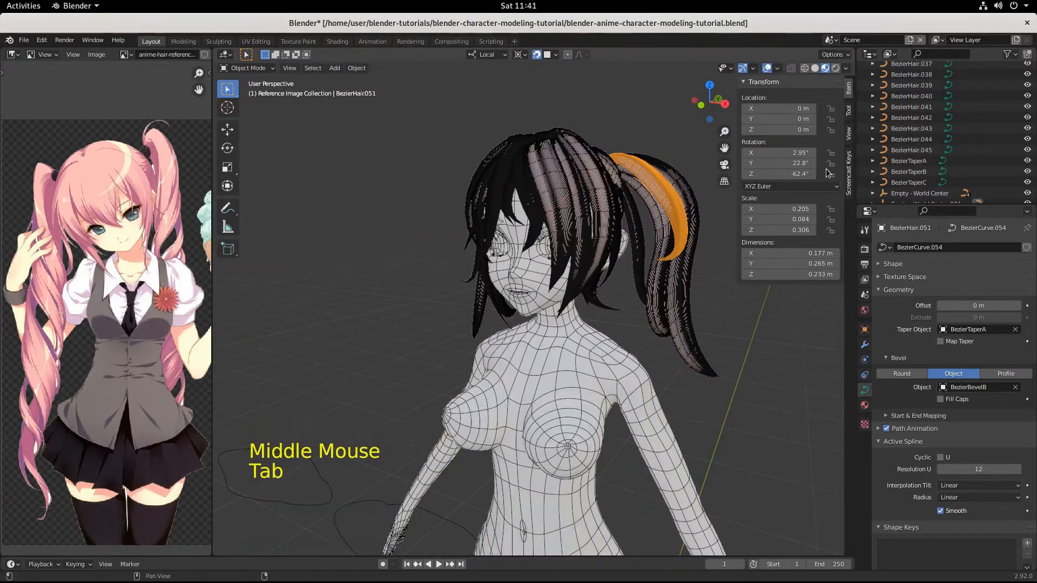
click(767, 68)
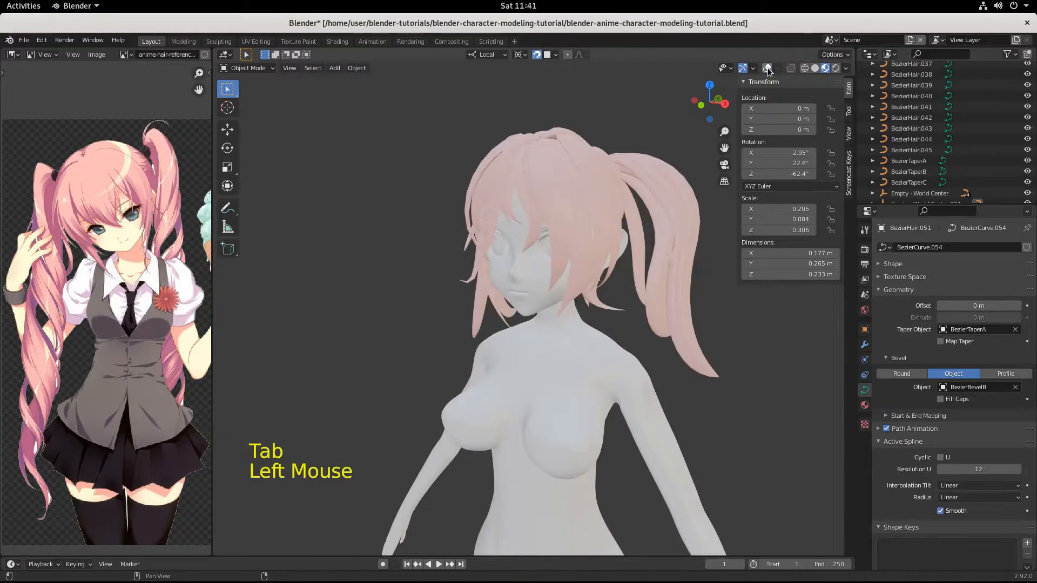
- Examine both ponytails and the whole figure without overlays, from close up and from a distance, against the reference image
scroll(627, 294, up, 3)
shift+middle_drag(687, 303, 588, 381)
scroll(426, 373, down, 14)
scroll(690, 408, up, 1)
scroll(588, 381, up, 4)
shift+middle_drag(705, 296, 611, 341)
scroll(623, 366, up, 3)
scroll(626, 351, down, 6)
scroll(628, 339, up, 2)
scroll(628, 339, up, 3)
scroll(749, 348, down, 2)
scroll(748, 348, down, 3)
scroll(725, 351, up, 1)
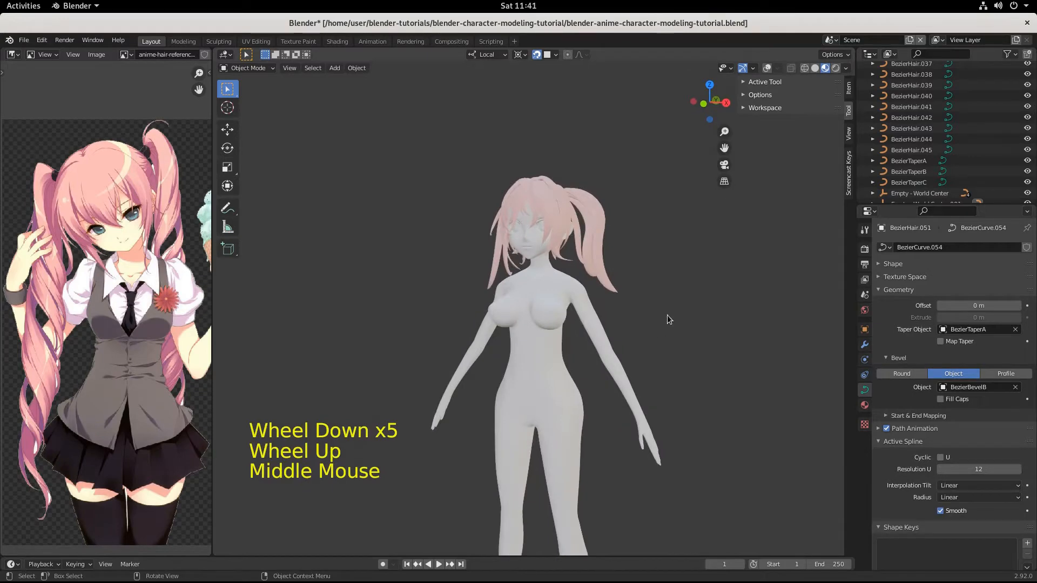
middle_drag(667, 316, 830, 377)
shift+middle_drag(714, 393, 670, 391)
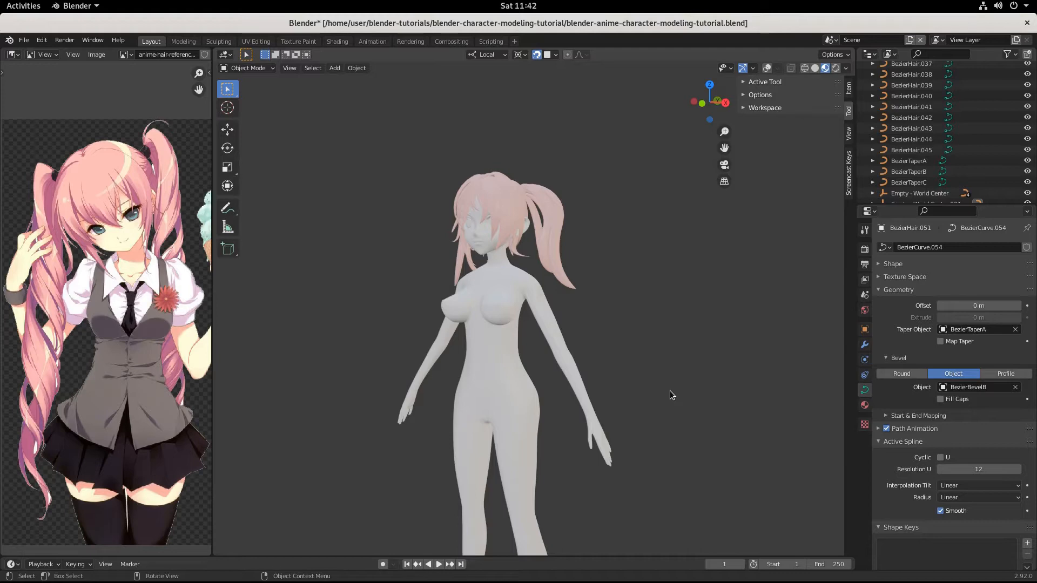
- Save the Blender file and bring the full figure with both ponytails into view from the front
key(ctrl+s)
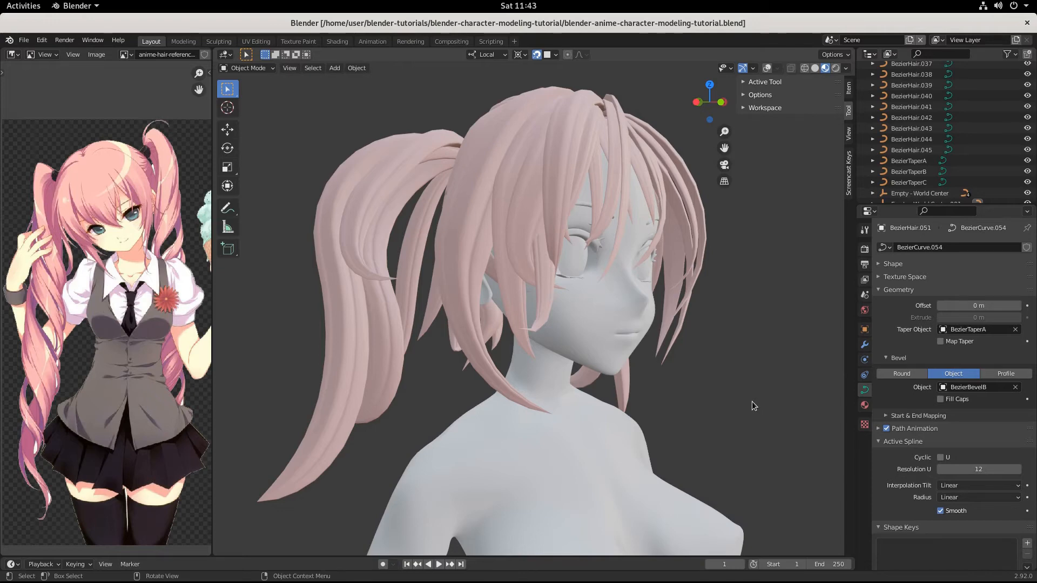
scroll(594, 467, down, 9)
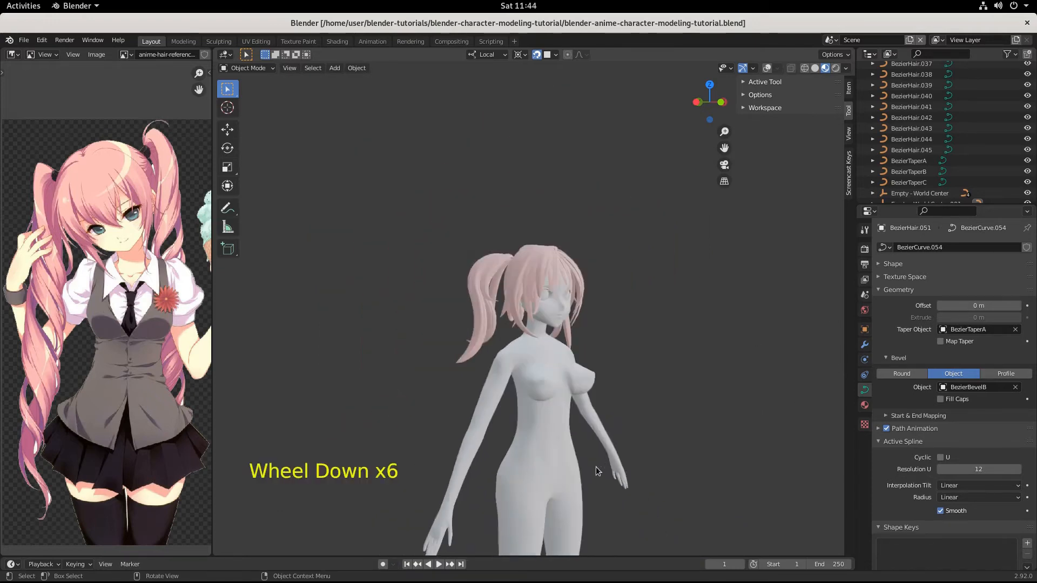
middle_drag(591, 464, 551, 468)
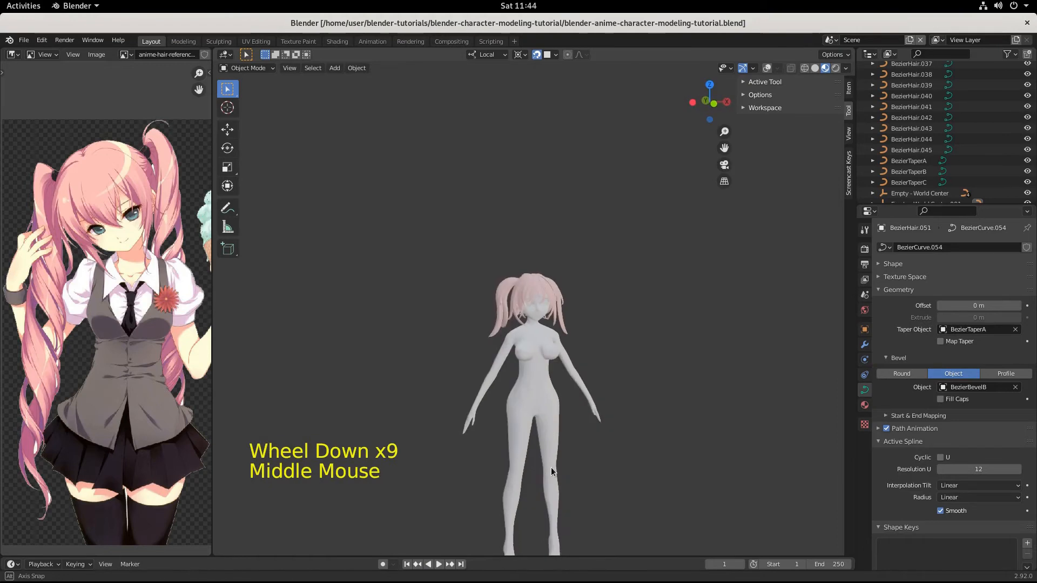
- Inspect the finished bangs and side ponytails from the front and at a three-quarter angle, both close up and at full-figure distance
scroll(566, 397, up, 10)
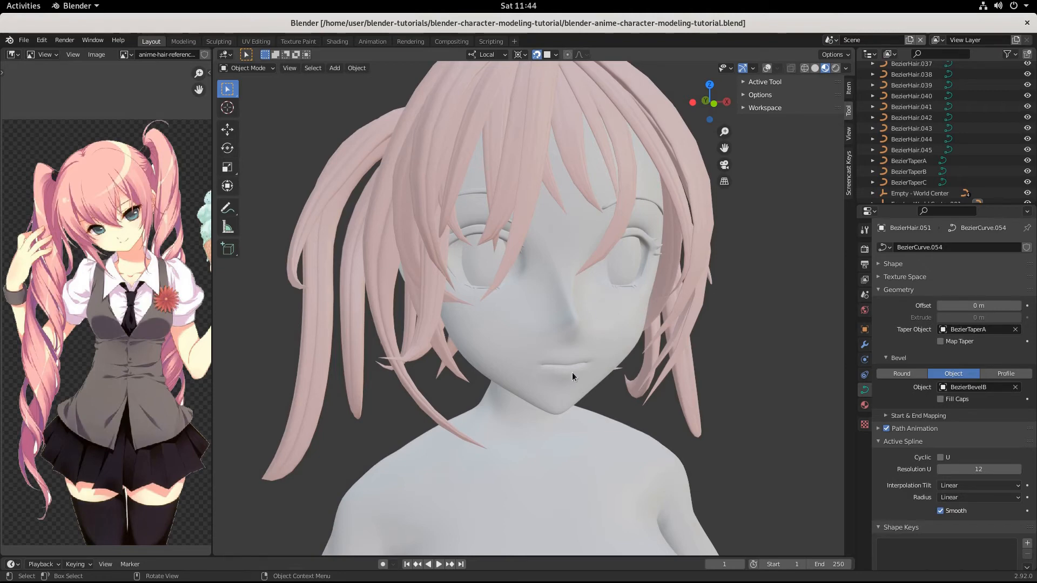
scroll(566, 366, down, 4)
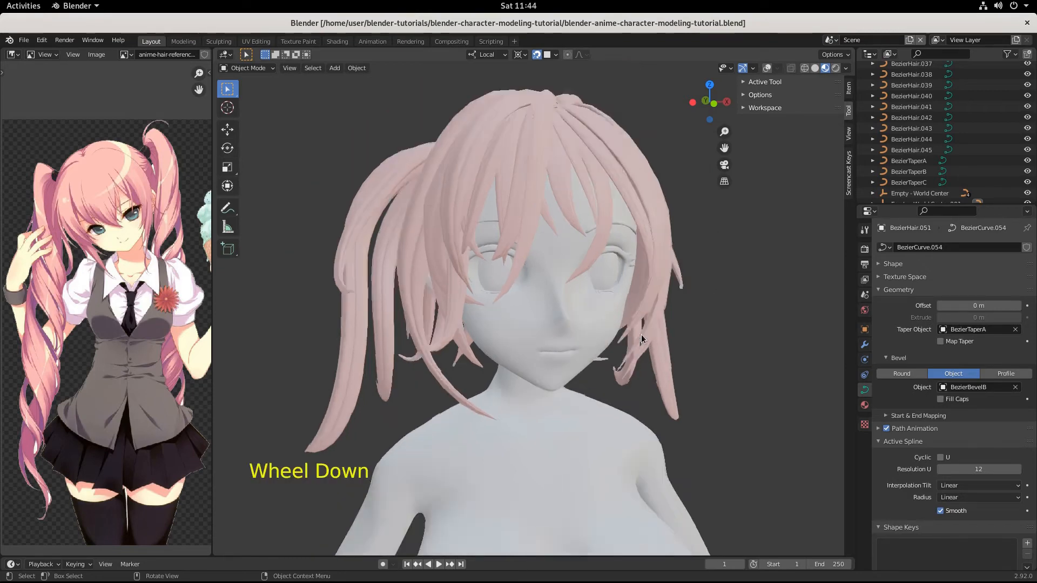
scroll(641, 340, up, 3)
scroll(627, 346, up, 3)
scroll(612, 353, down, 6)
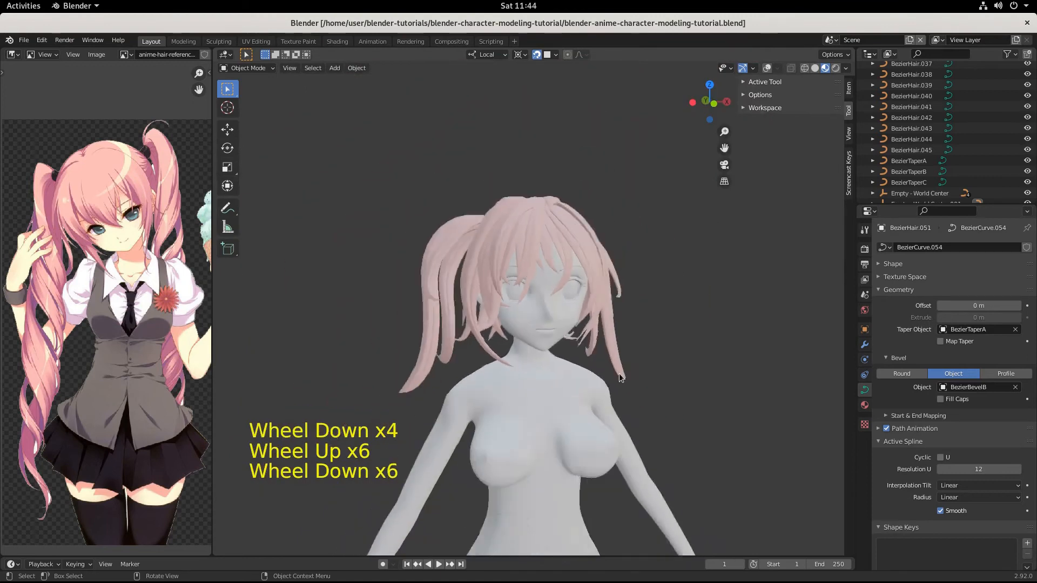
middle_drag(619, 374, 445, 407)
scroll(523, 424, down, 4)
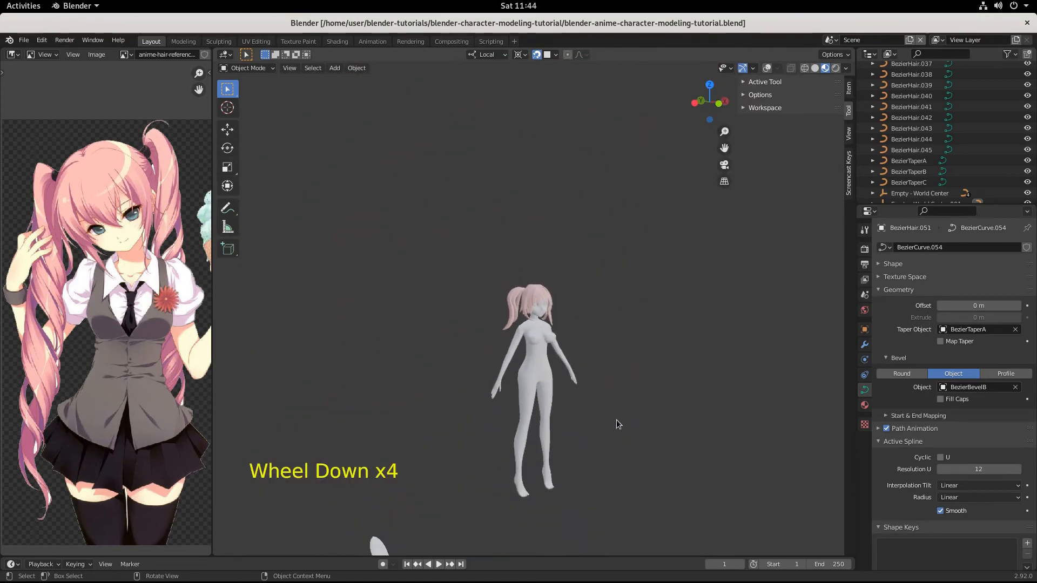
middle_drag(616, 423, 682, 396)
scroll(523, 394, up, 10)
scroll(515, 397, down, 5)
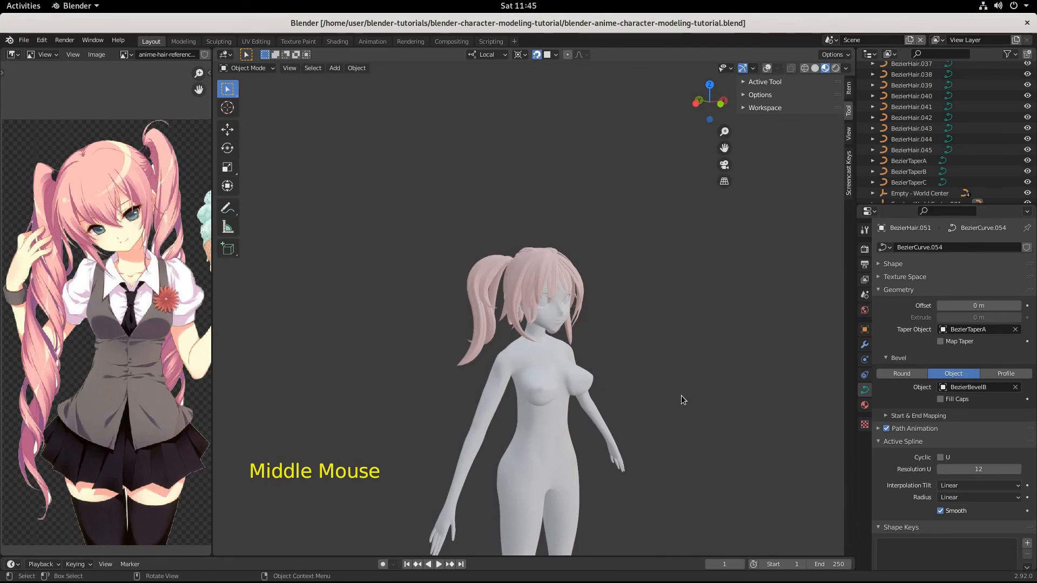
scroll(641, 419, down, 5)
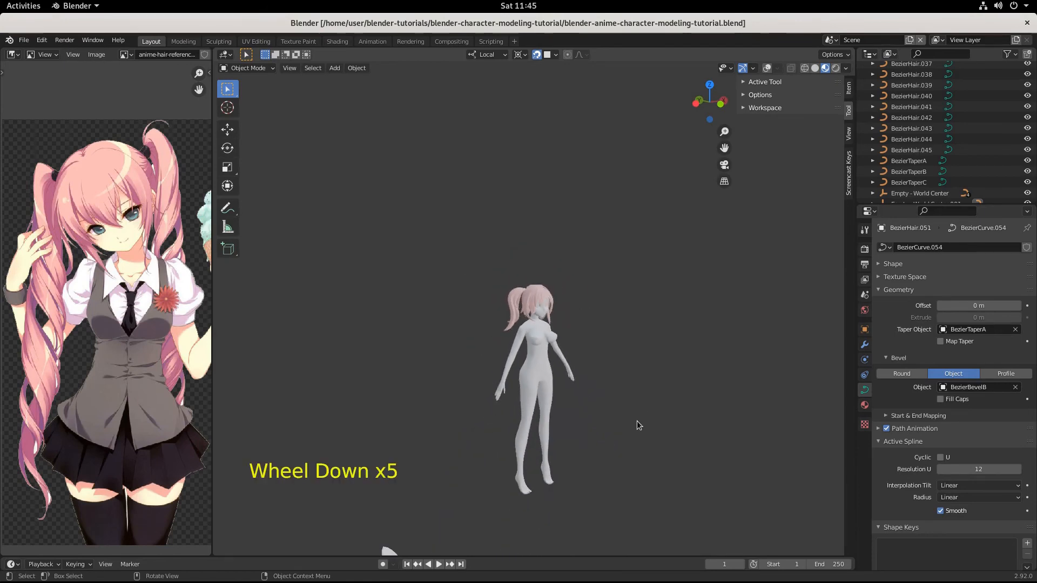
scroll(637, 425, up, 6)
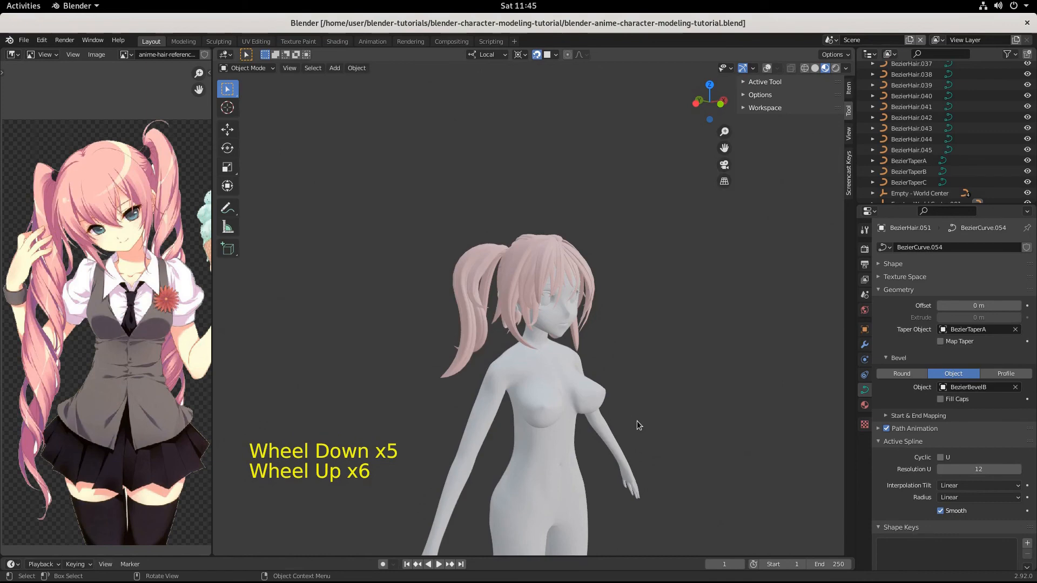
scroll(637, 423, up, 2)
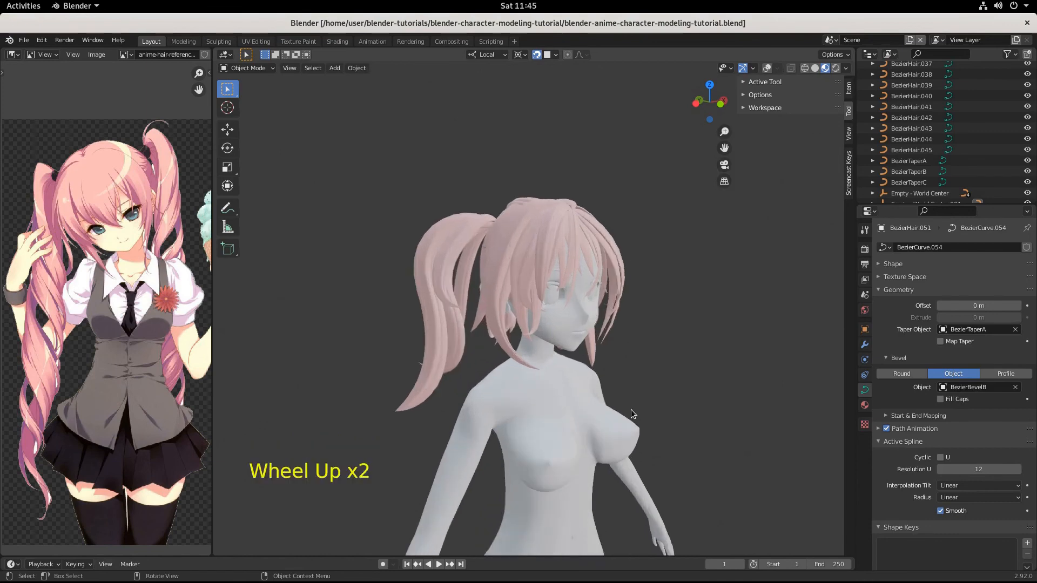
scroll(631, 411, down, 3)
scroll(630, 417, up, 5)
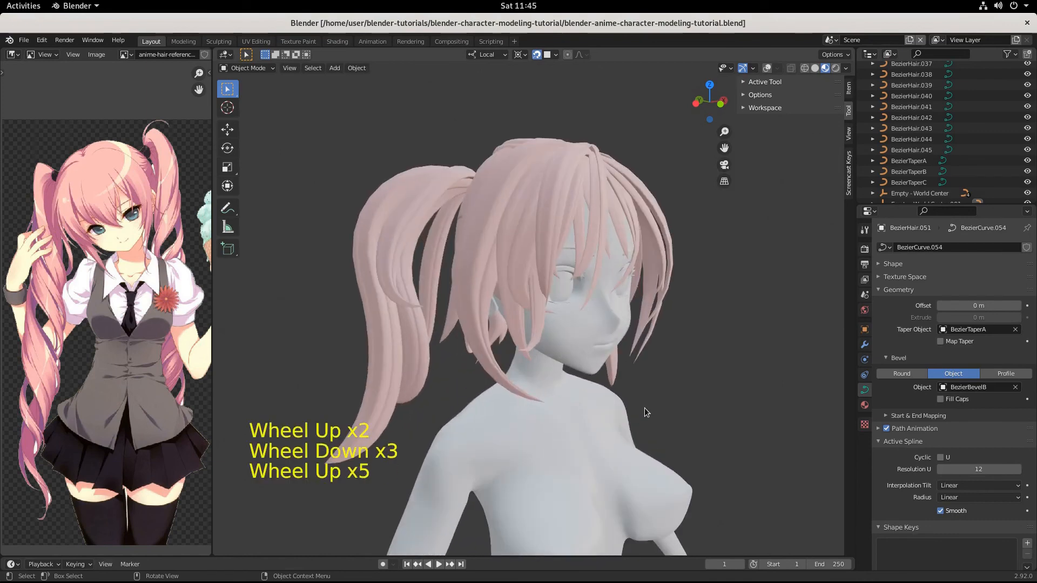